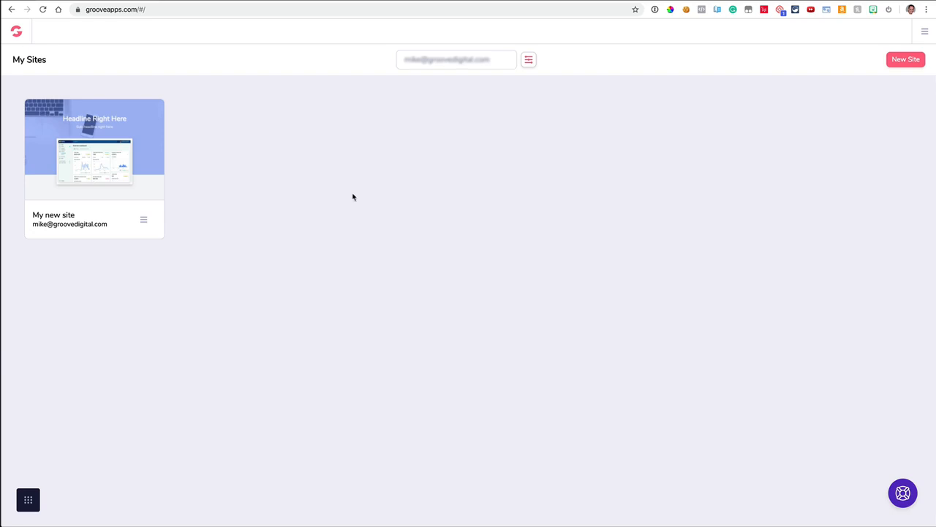
Close the site filters and create a new site from the blank template.
click(30, 502)
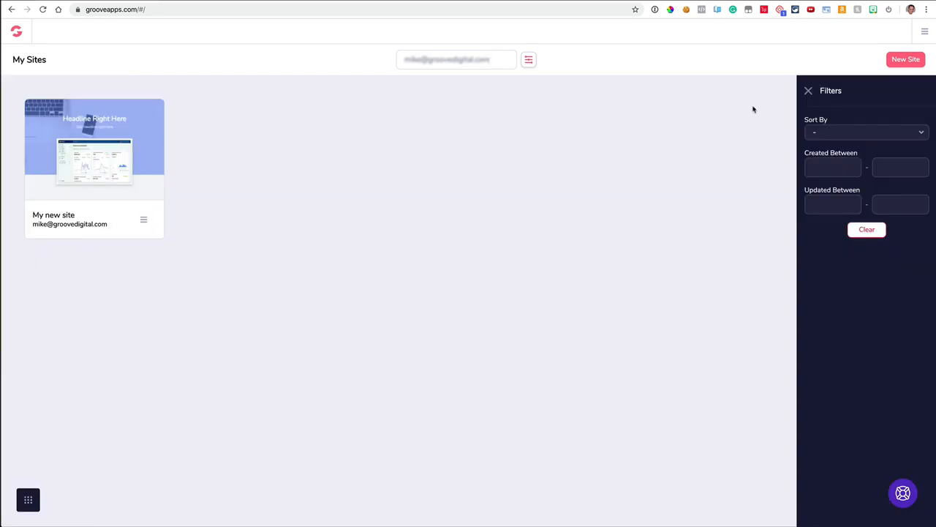
click(809, 91)
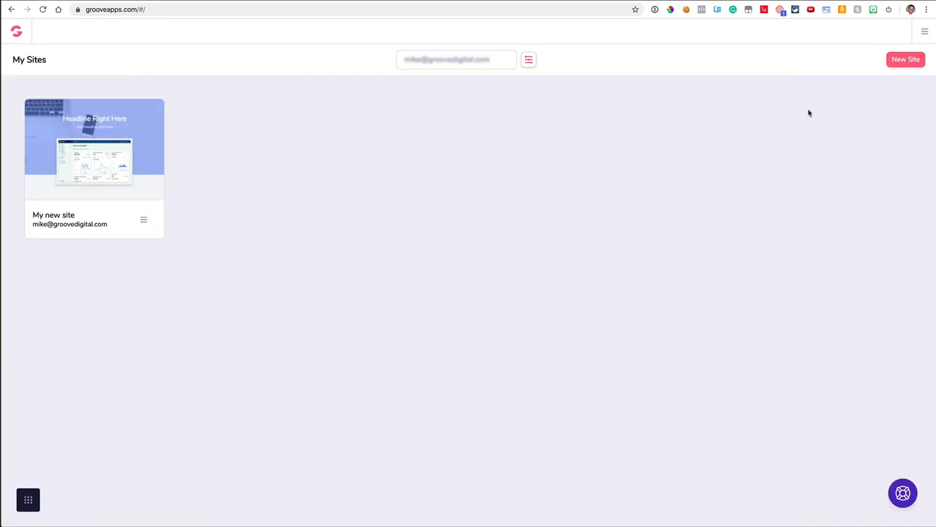
click(906, 62)
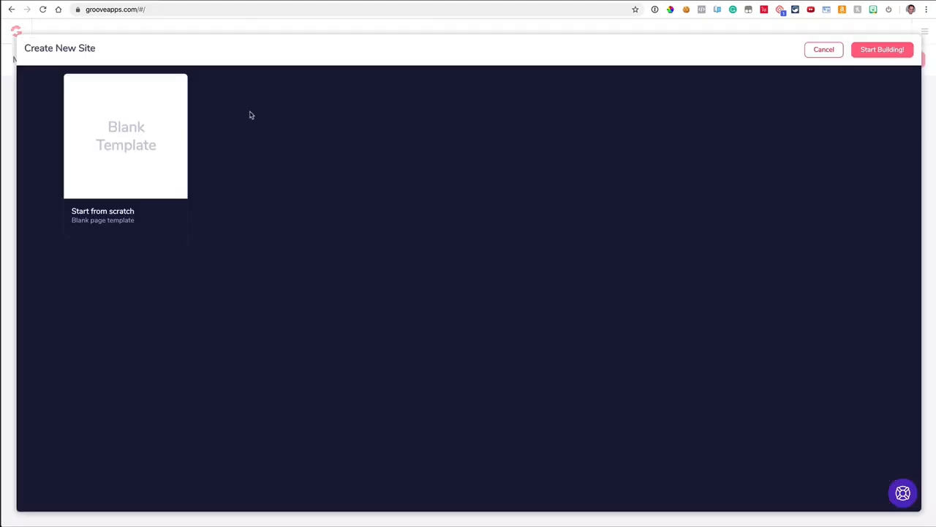
click(161, 142)
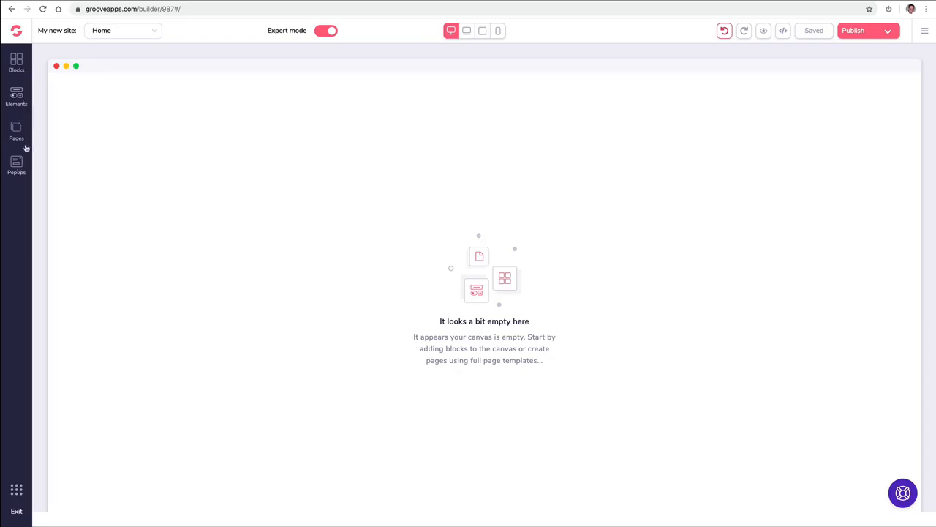
Add the wireframe block with a navigation bar, centred headline and two buttons to the empty Home page.
click(19, 62)
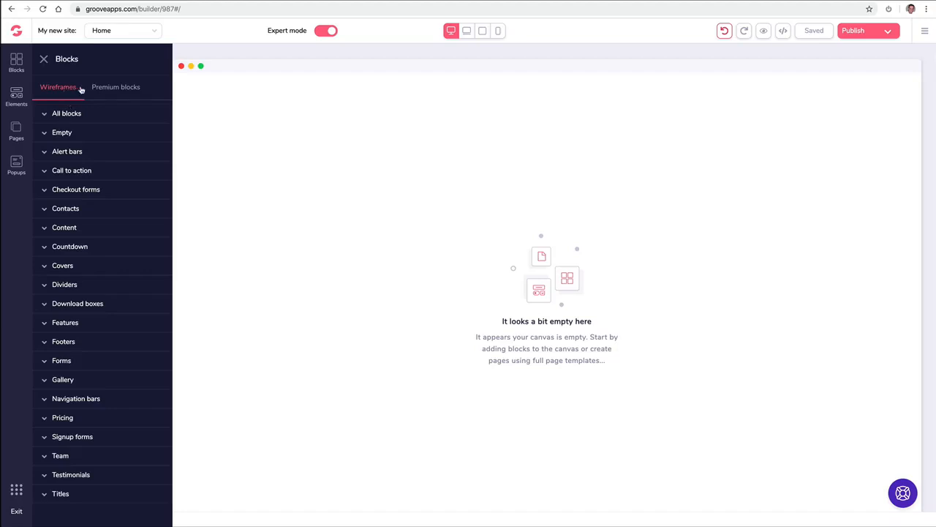
click(121, 90)
click(66, 89)
click(68, 113)
scroll(104, 154, down, 2)
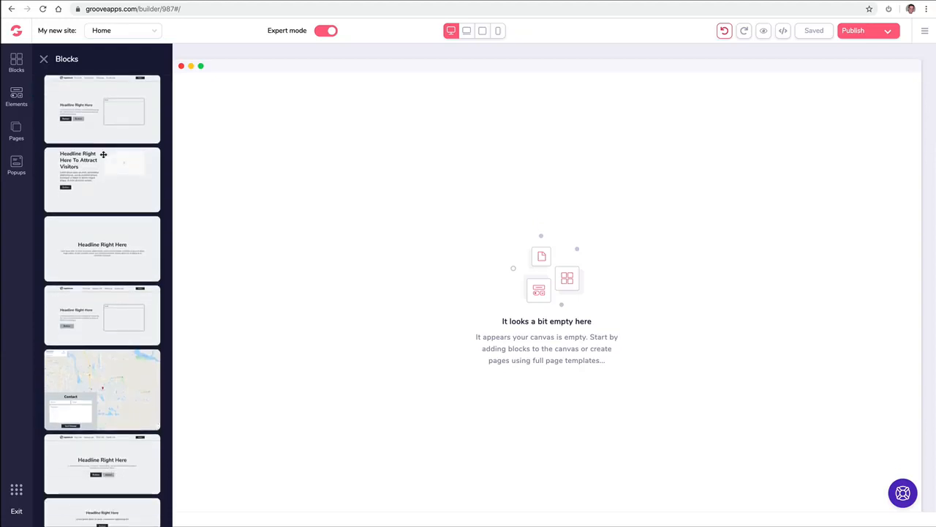
scroll(103, 154, down, 2)
scroll(103, 153, down, 4)
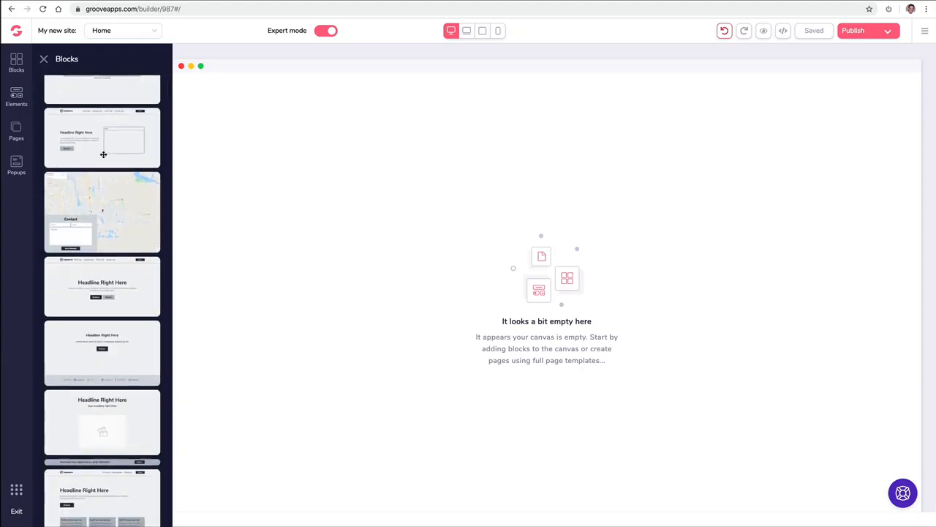
scroll(104, 153, down, 4)
drag(101, 150, 338, 146)
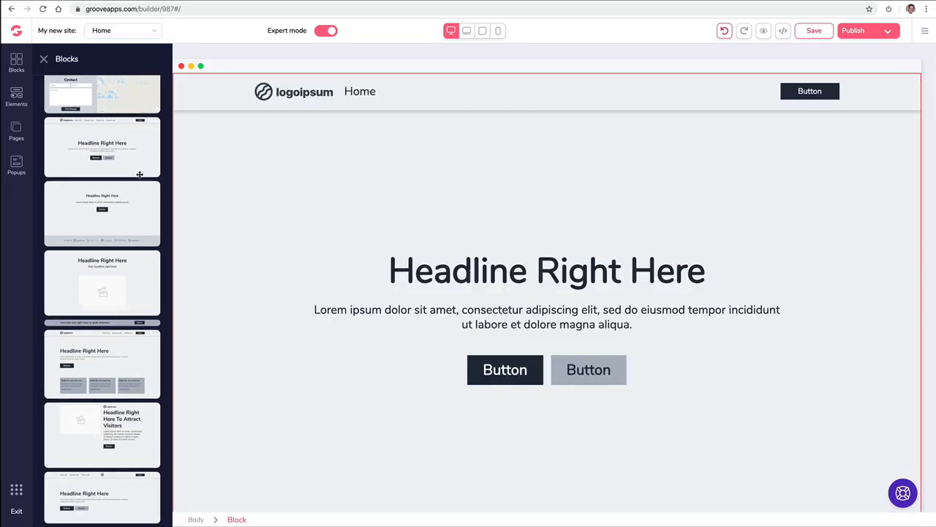
scroll(139, 174, up, 3)
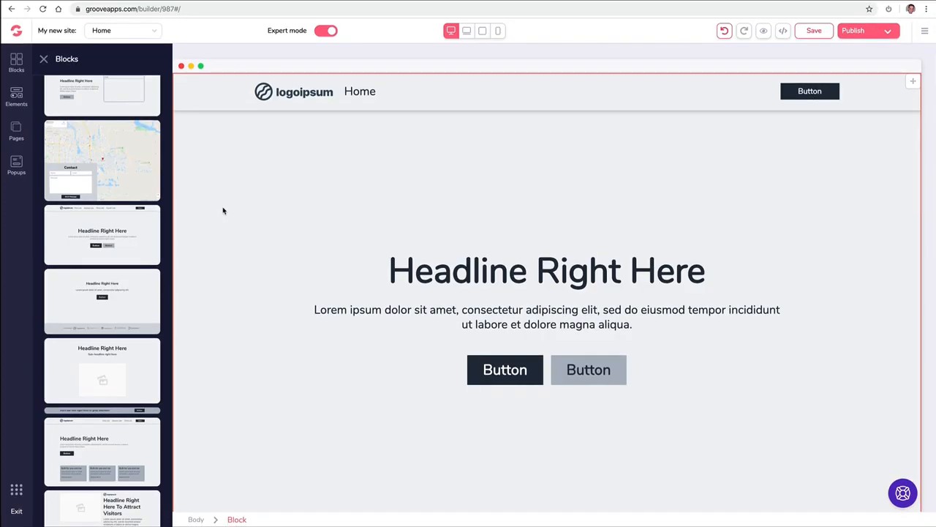
Delete the wireframe headline block from the Home page.
click(262, 167)
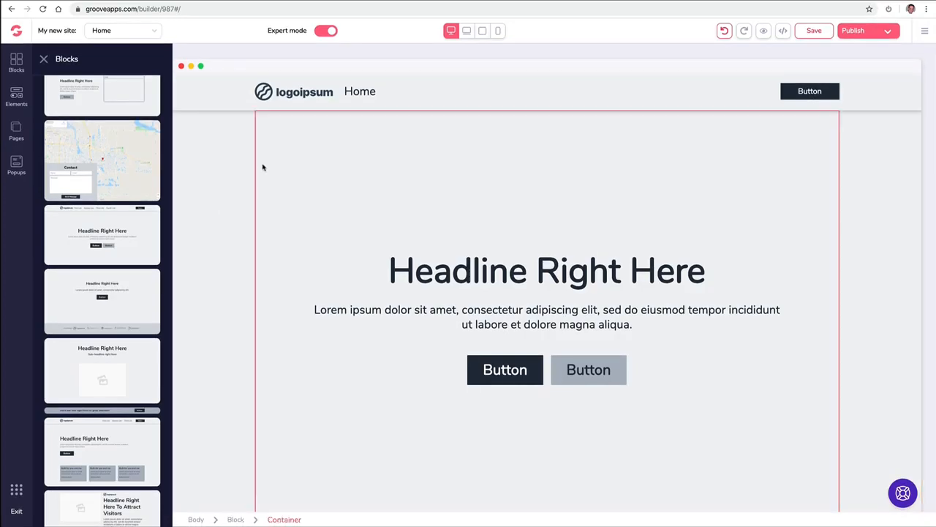
click(91, 92)
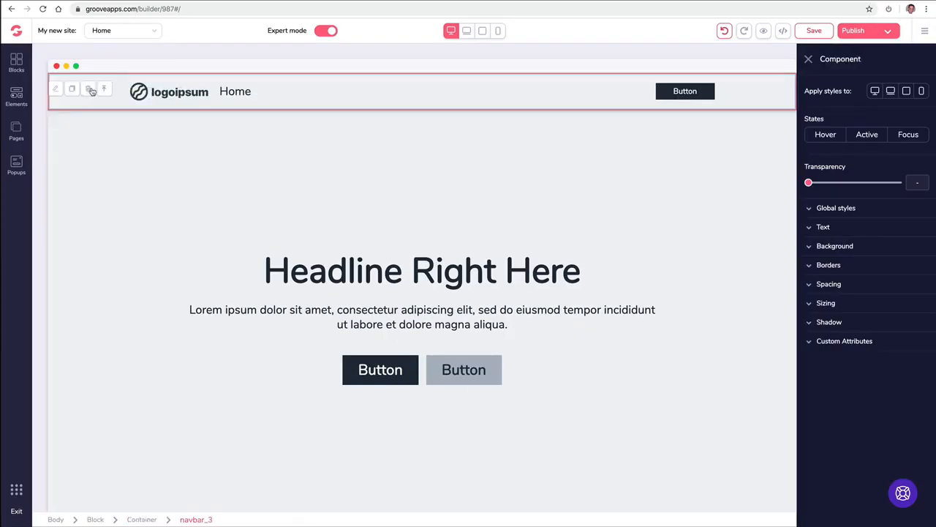
click(92, 92)
Add the premium block with a headline, sub-headline and dashboard image over the blue laptop background to the Home page.
click(25, 66)
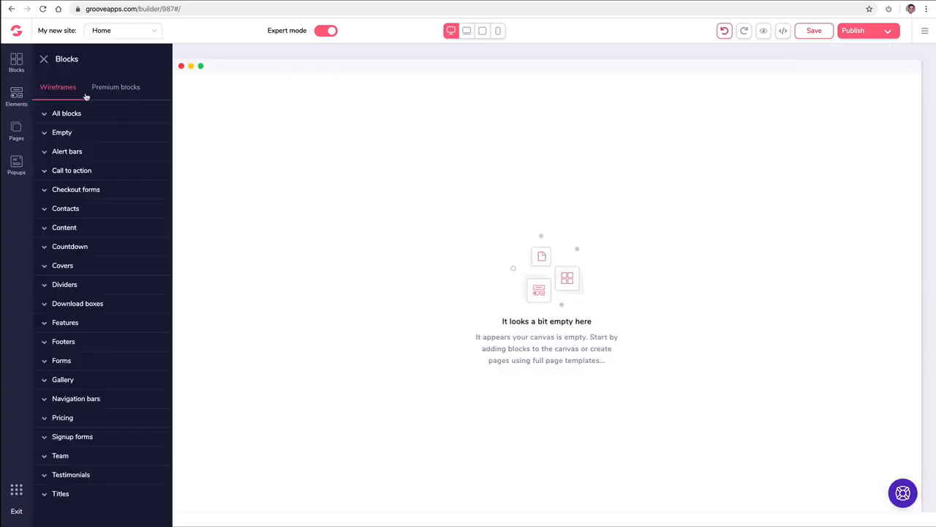
click(96, 92)
click(67, 113)
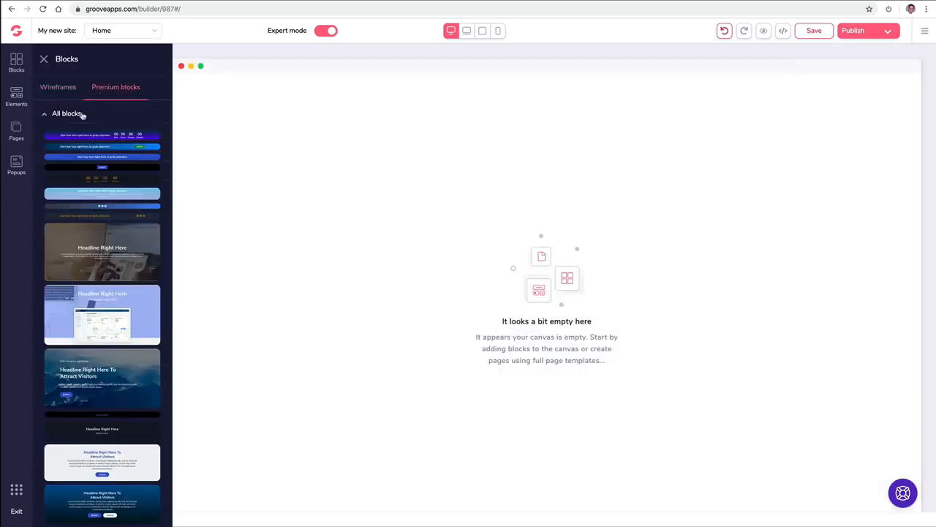
scroll(110, 209, down, 1)
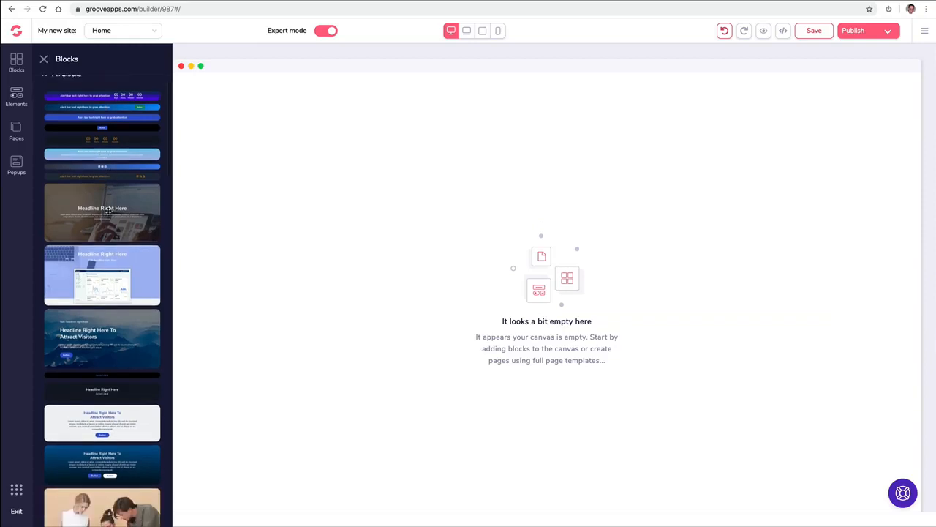
drag(102, 256, 361, 119)
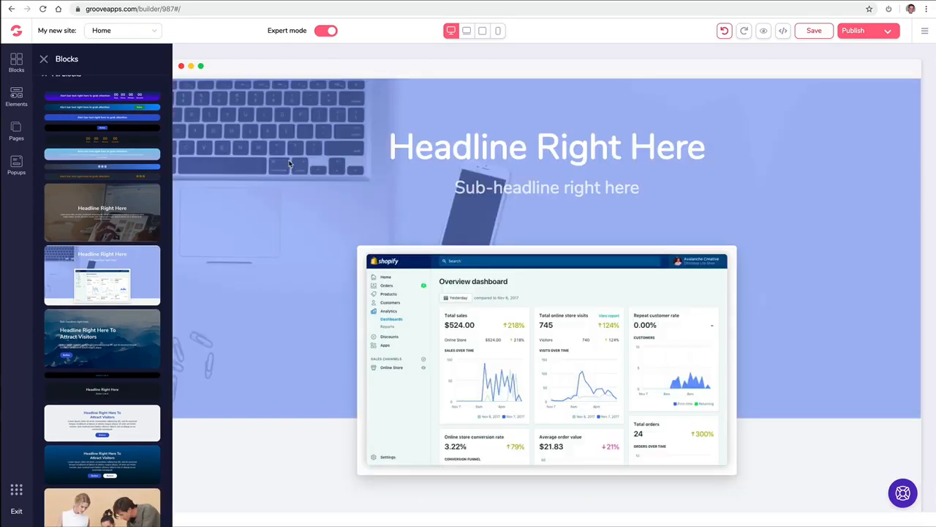
scroll(105, 207, down, 3)
scroll(105, 207, down, 4)
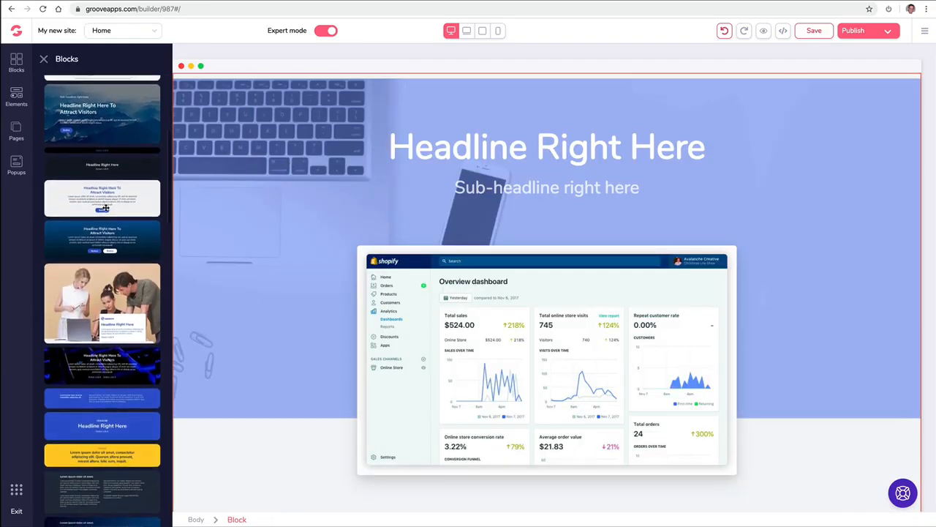
scroll(107, 208, up, 2)
scroll(107, 208, up, 5)
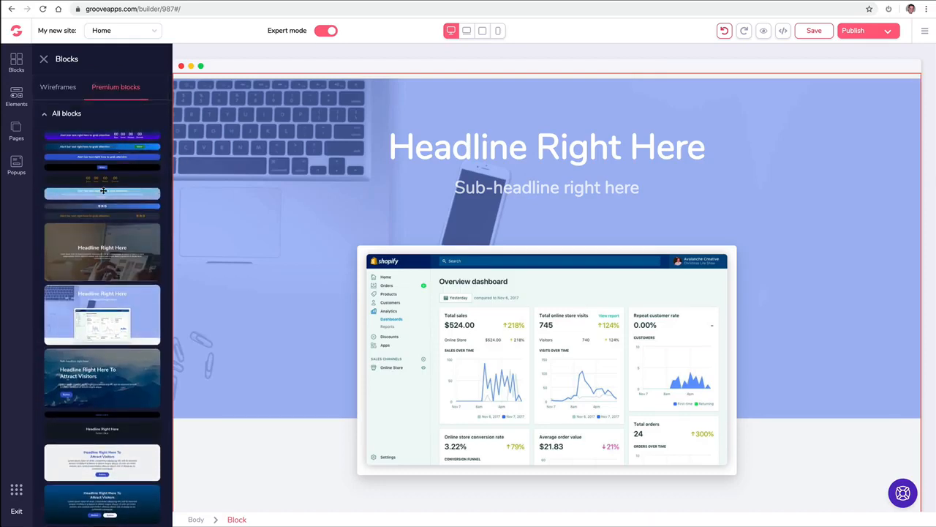
Look through the premium and wireframe block categories and the available page elements.
click(211, 109)
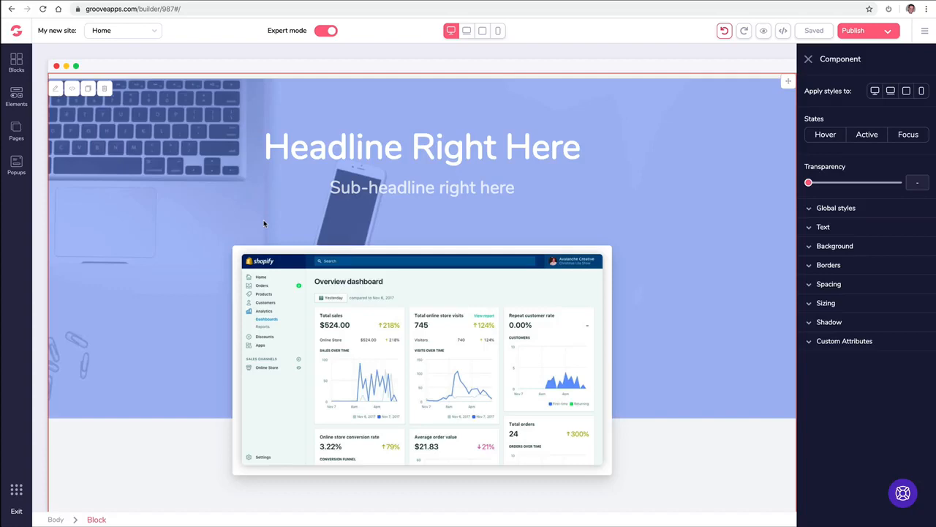
key(Escape)
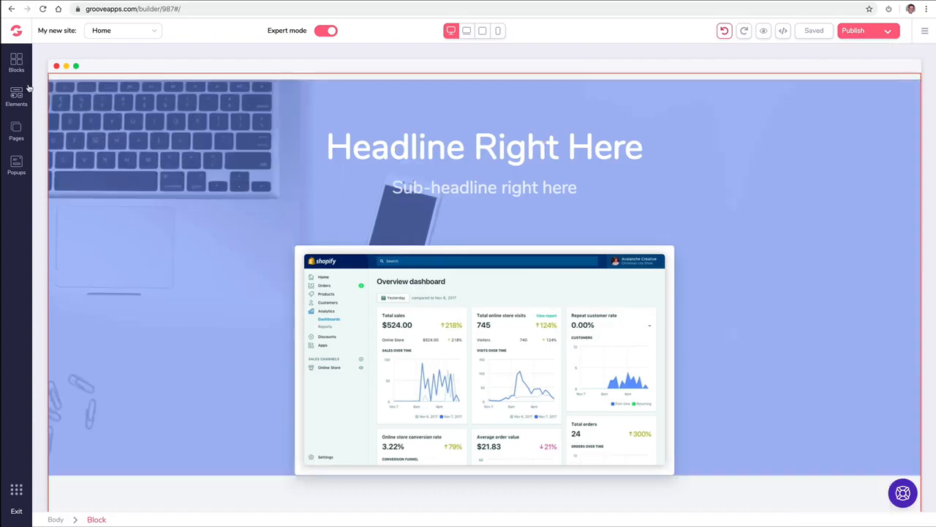
click(17, 63)
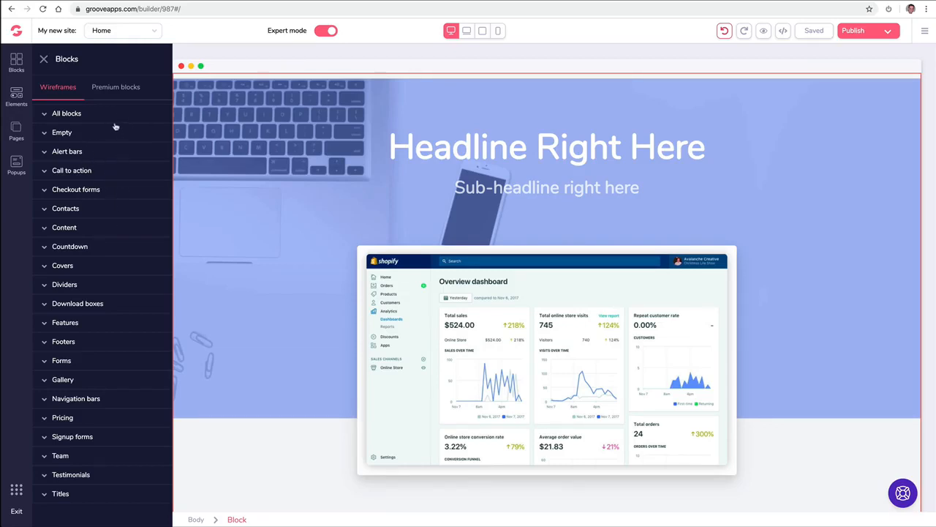
click(95, 89)
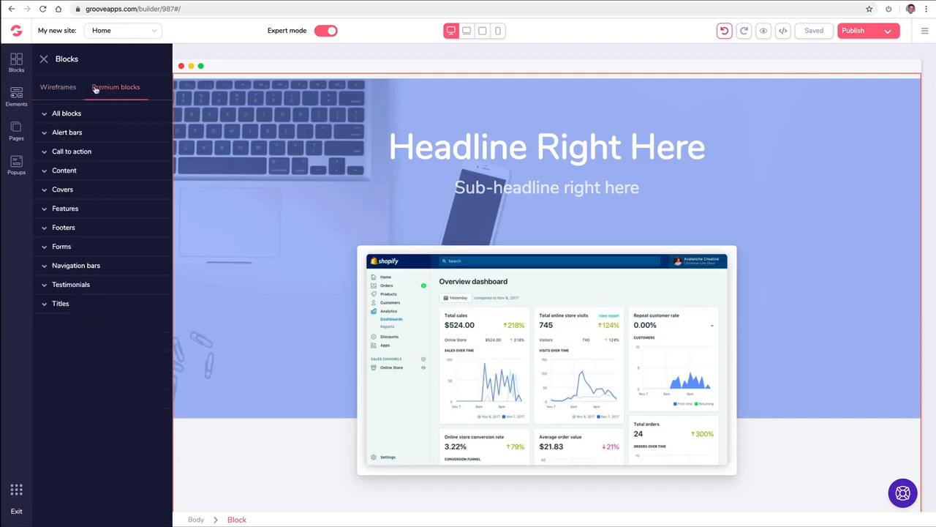
click(82, 151)
click(54, 89)
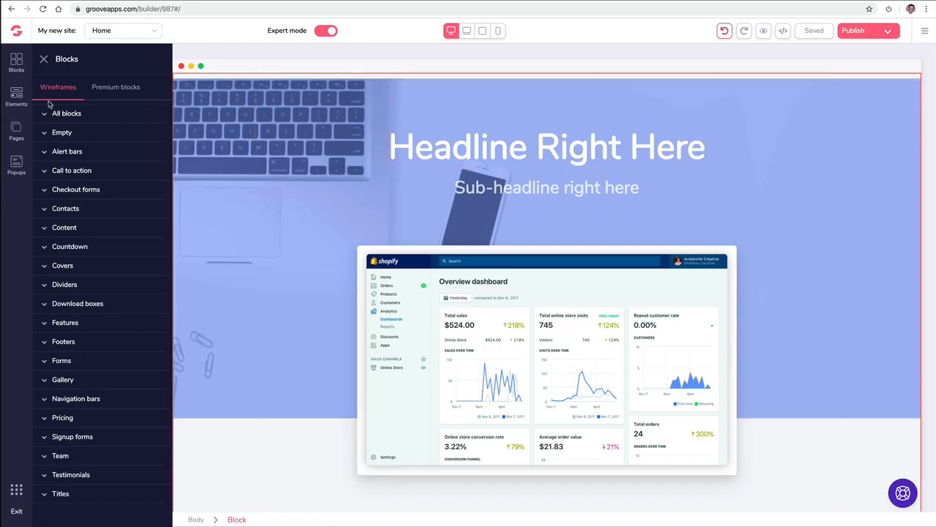
click(19, 93)
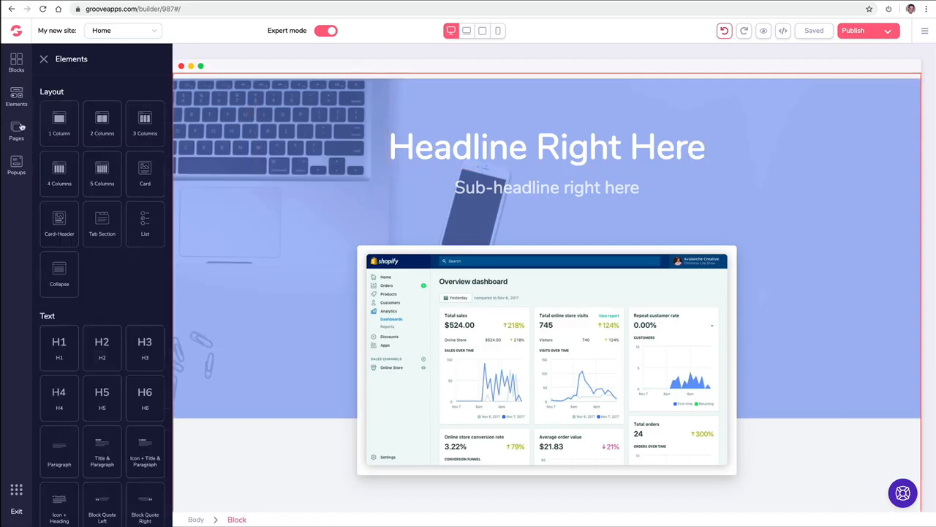
scroll(86, 170, down, 10)
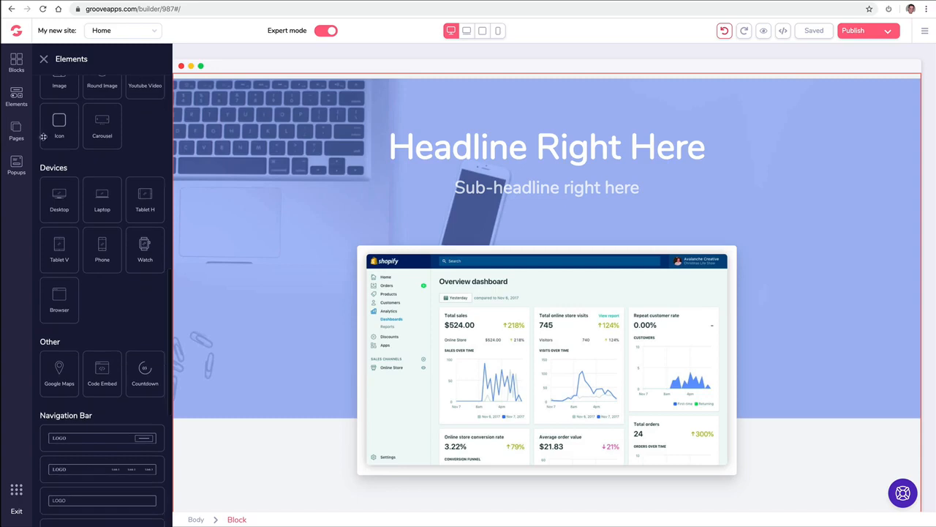
Examine the text and background style options for the container in the headline block.
click(270, 98)
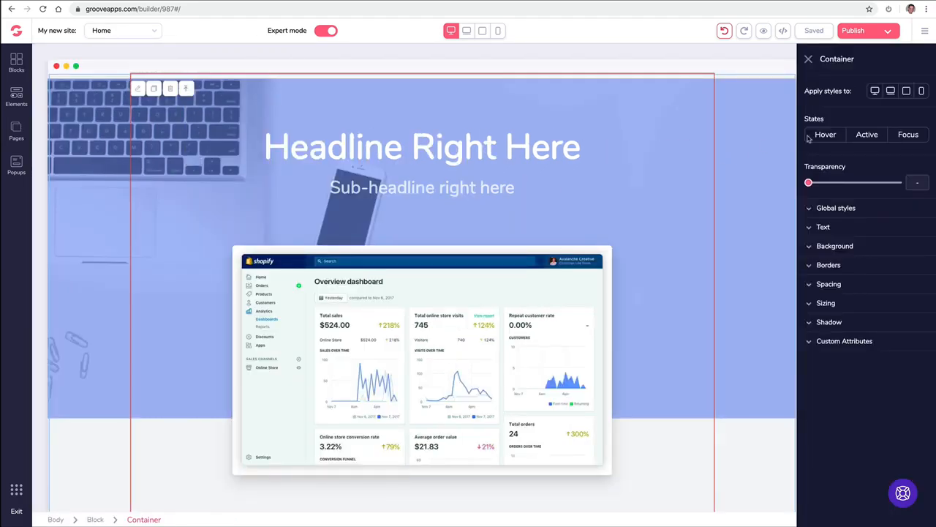
click(809, 228)
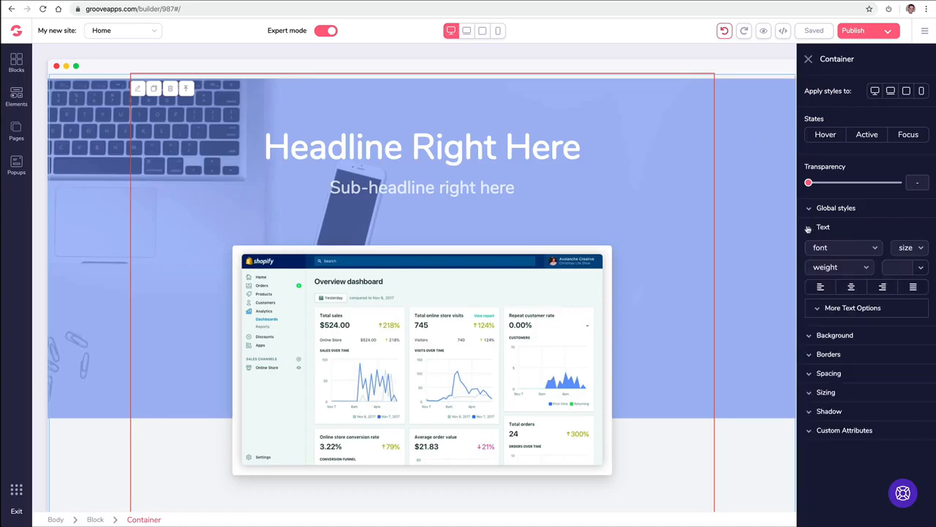
click(808, 228)
click(809, 247)
click(808, 248)
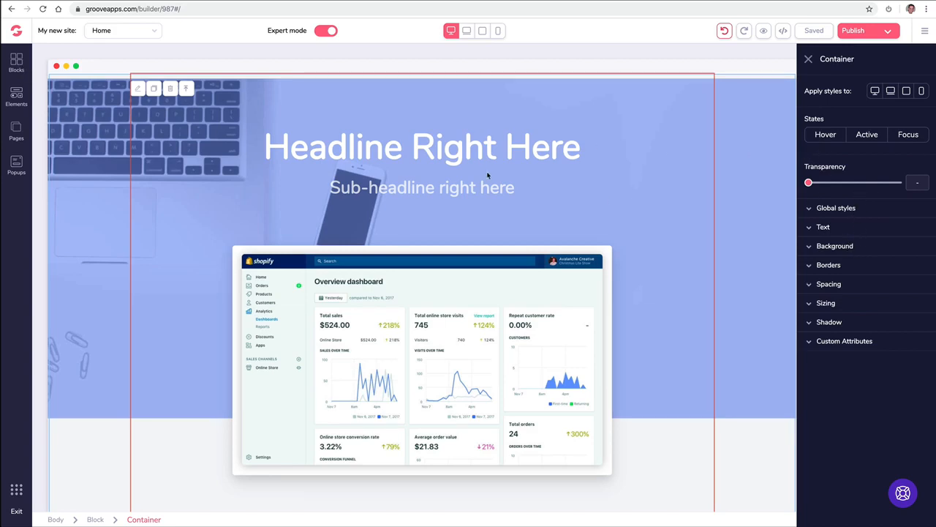
Delete the premium headline block with the dashboard image from the Home page.
click(97, 101)
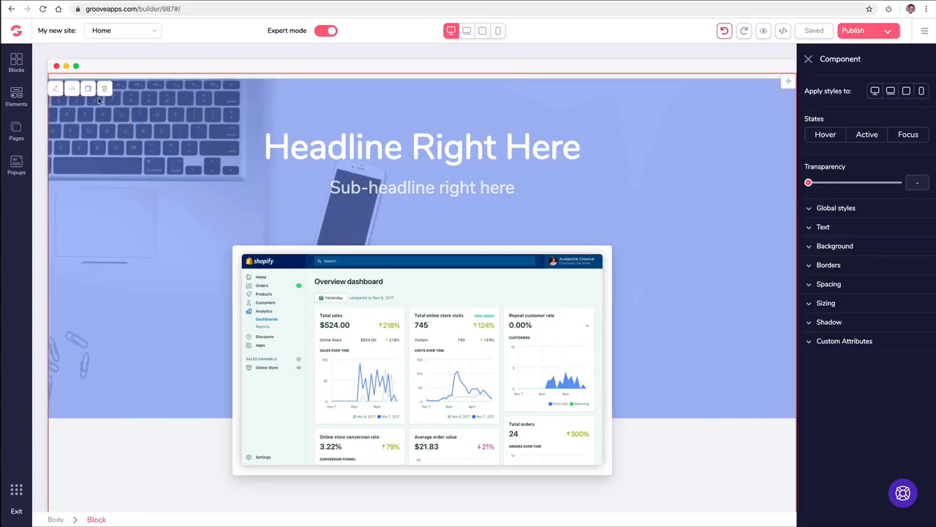
click(105, 89)
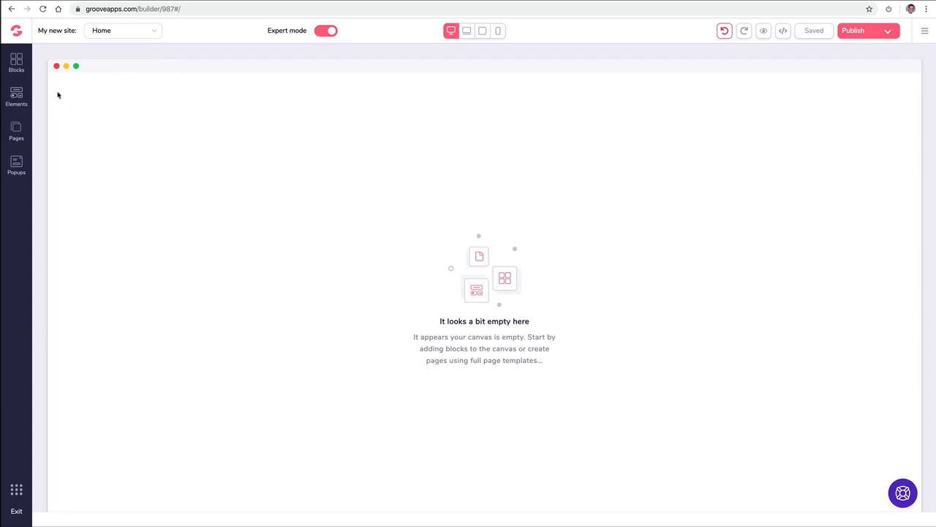
Add a second page to the site using the blank canvas template.
click(21, 130)
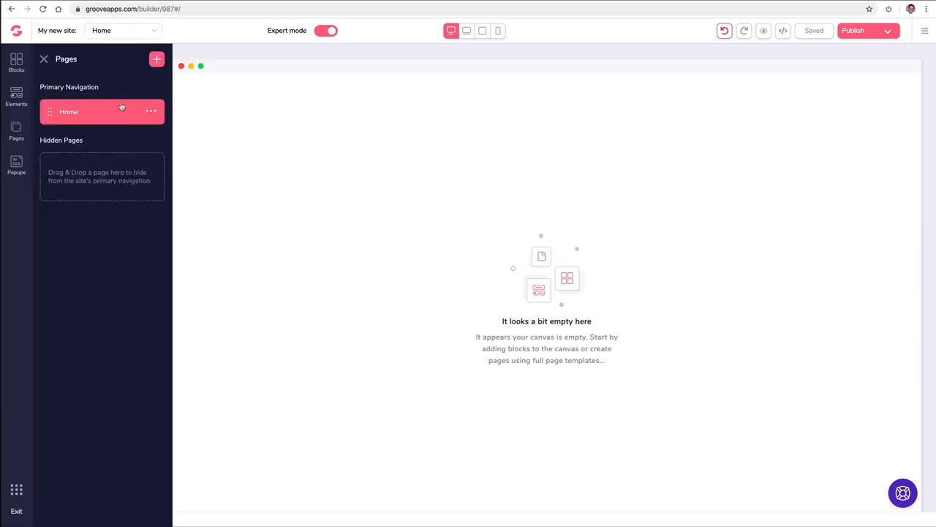
click(156, 60)
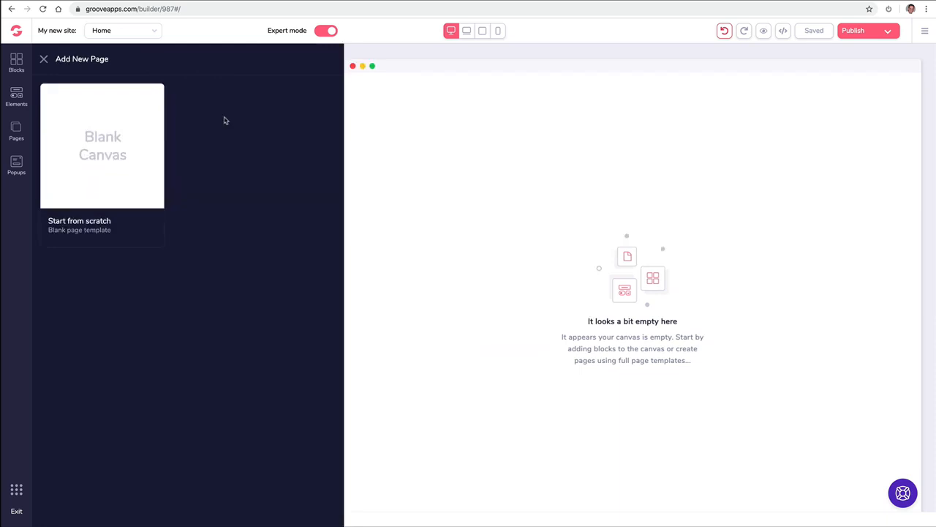
click(133, 130)
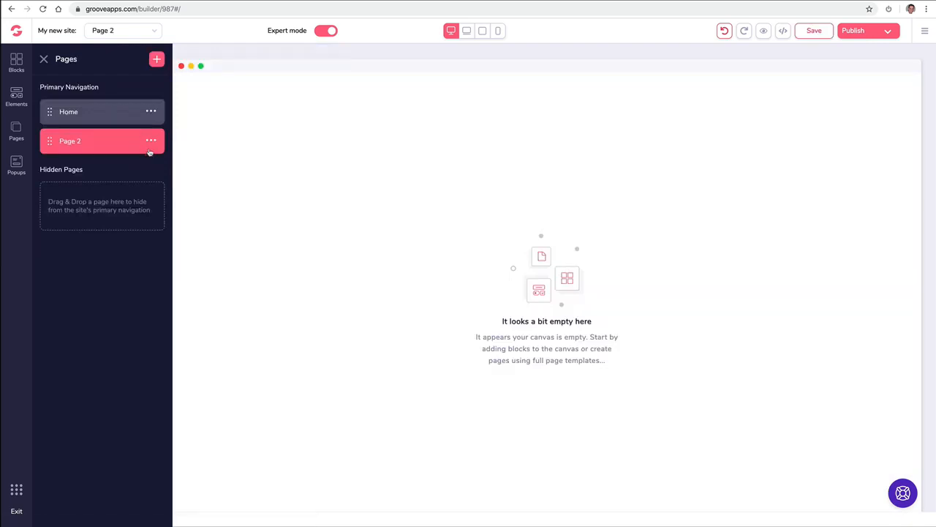
Rename Page 2 to "About".
click(151, 142)
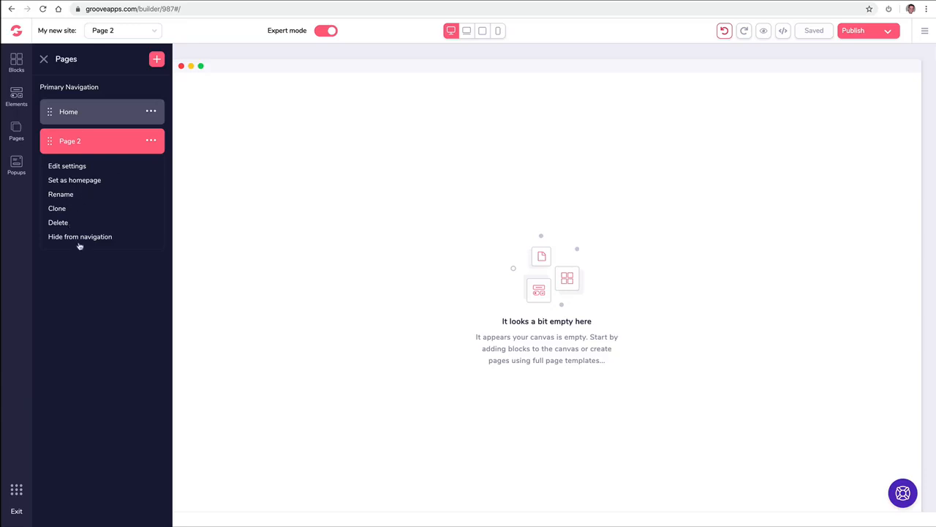
click(62, 194)
triple_click(91, 136)
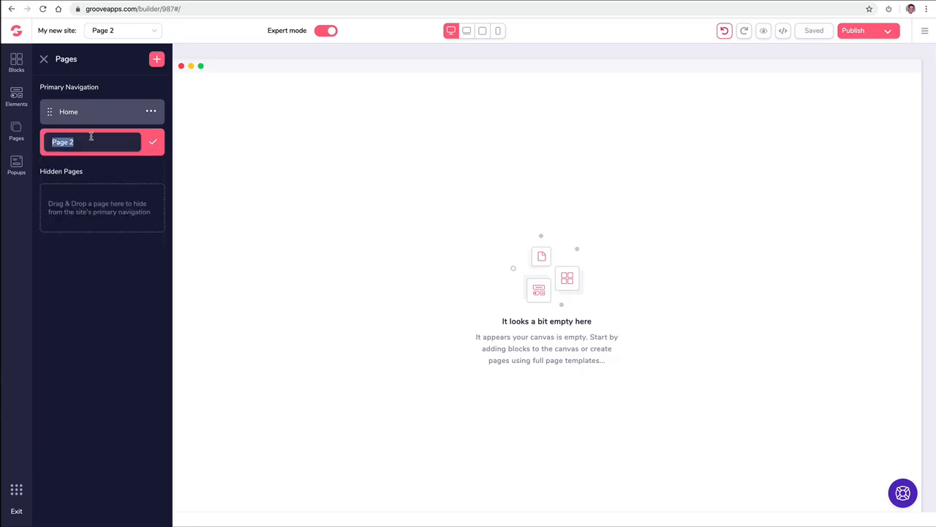
text(BAou)
key(ctrl+a)
text(Abo)
click(152, 142)
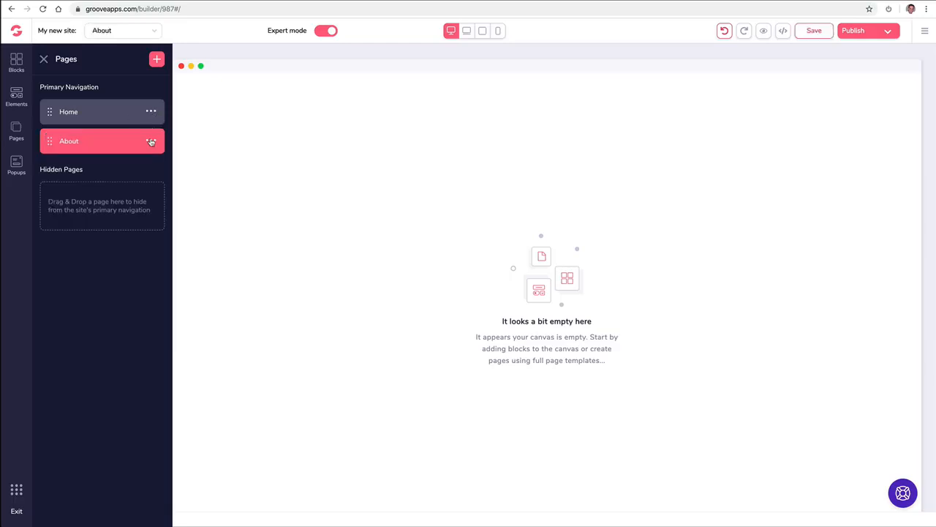
Add a third page to the site using the blank canvas and rename it "Contact".
click(157, 59)
click(115, 126)
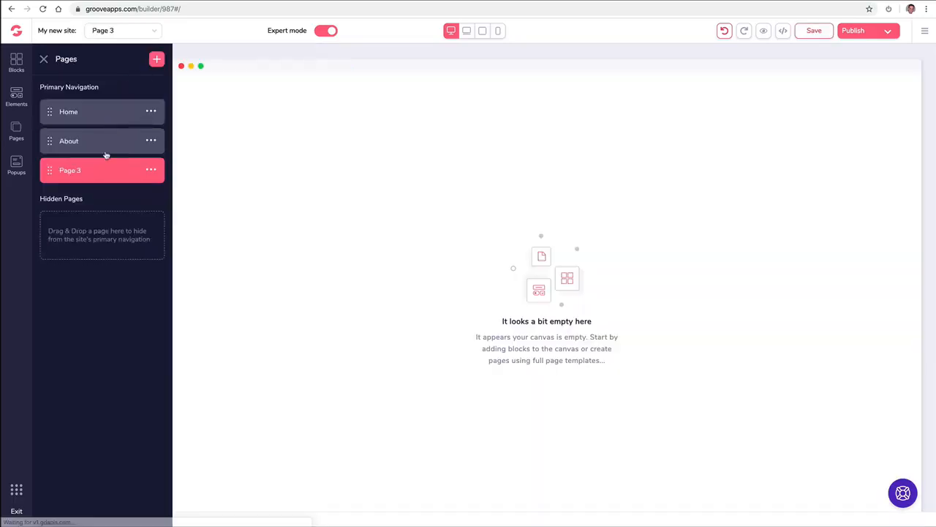
click(151, 171)
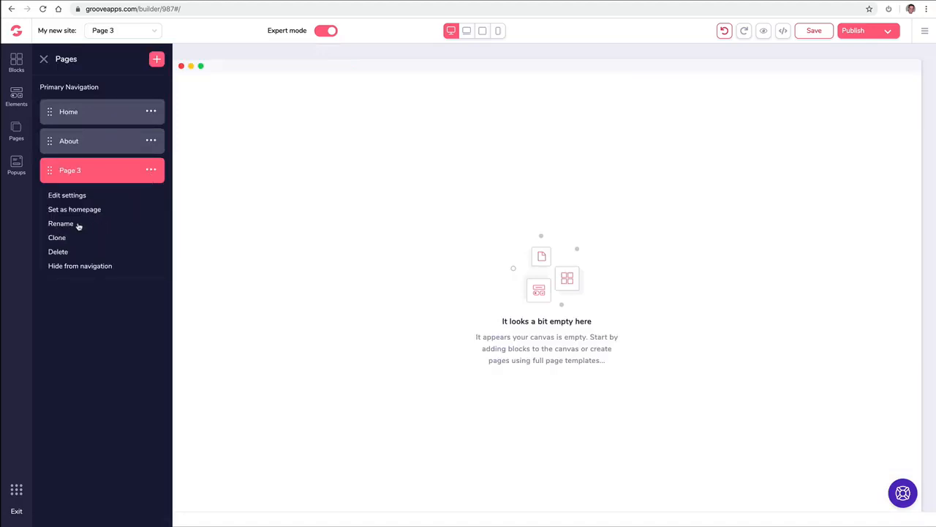
click(73, 223)
triple_click(96, 170)
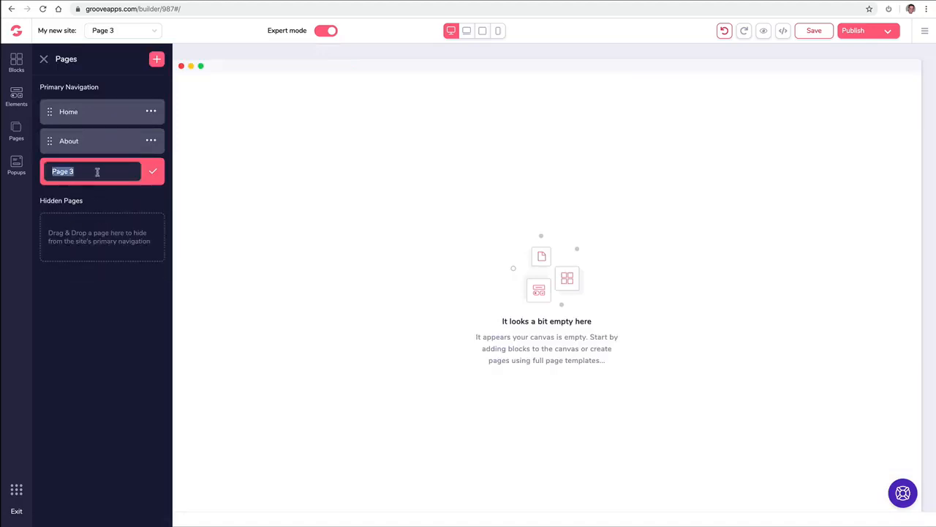
text(Contact)
click(160, 173)
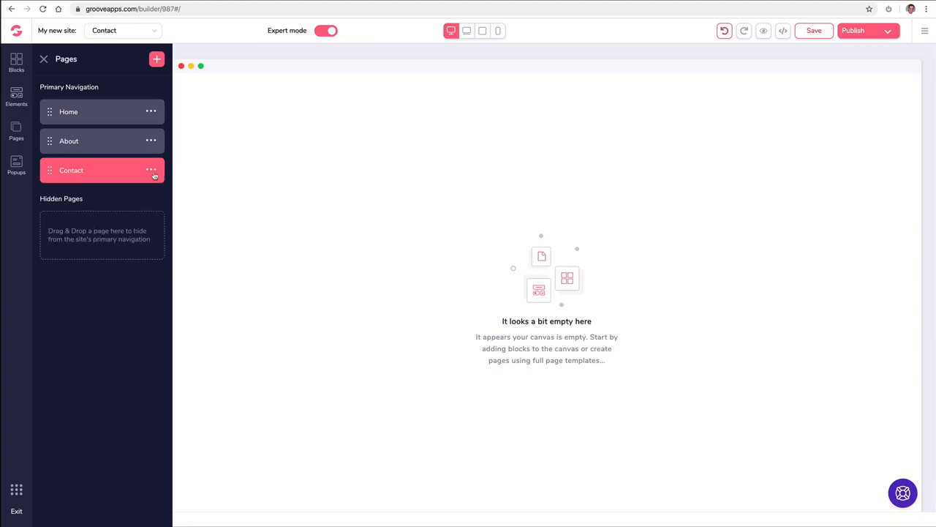
Add a fourth blank page to the site and rename it "Media".
click(157, 60)
click(129, 140)
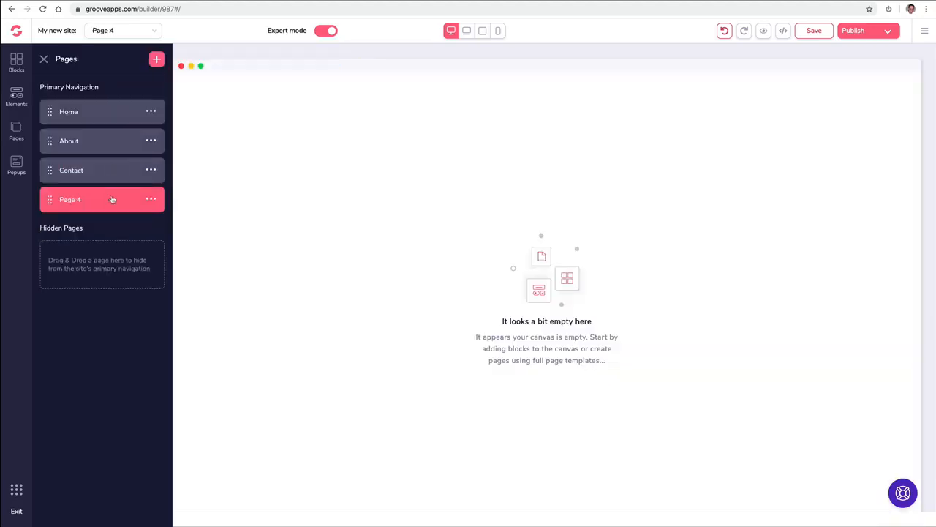
click(150, 200)
click(61, 253)
text(Media)
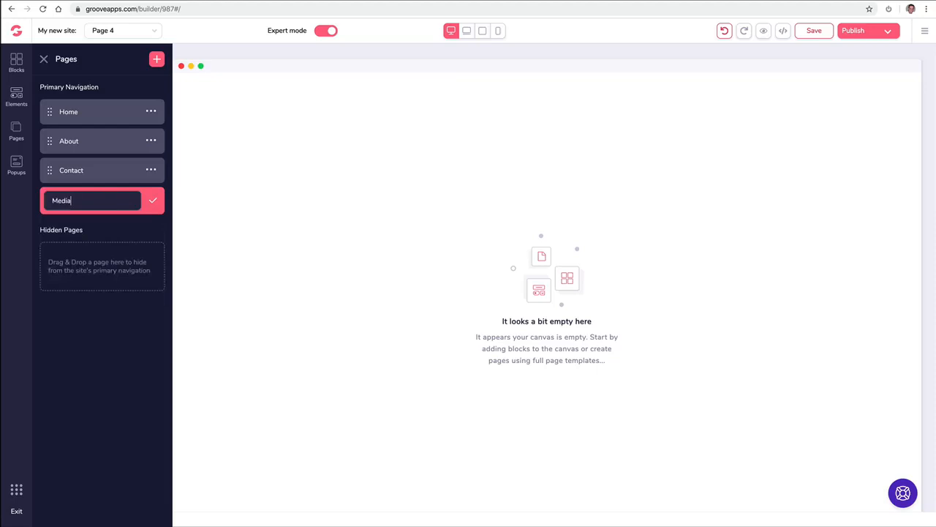
click(153, 200)
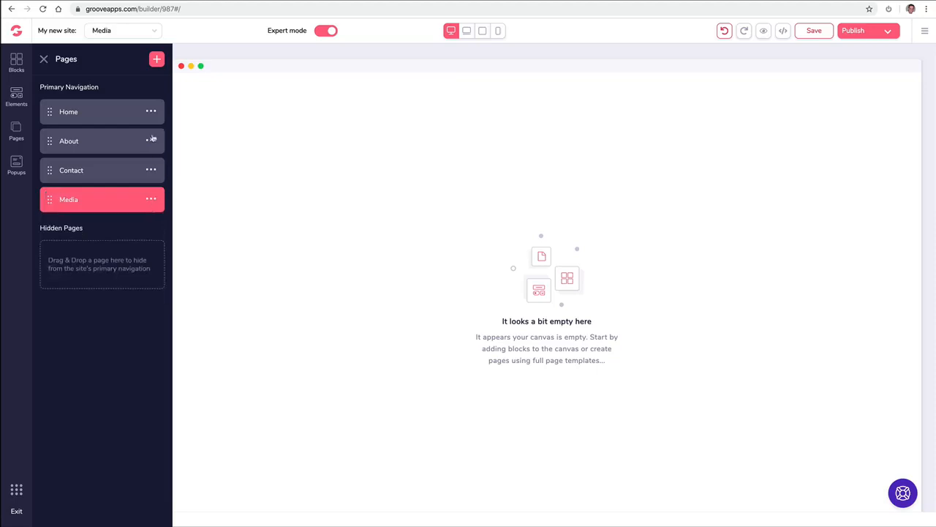
Add a fifth blank page to the site and rename it "Support".
click(157, 62)
click(114, 153)
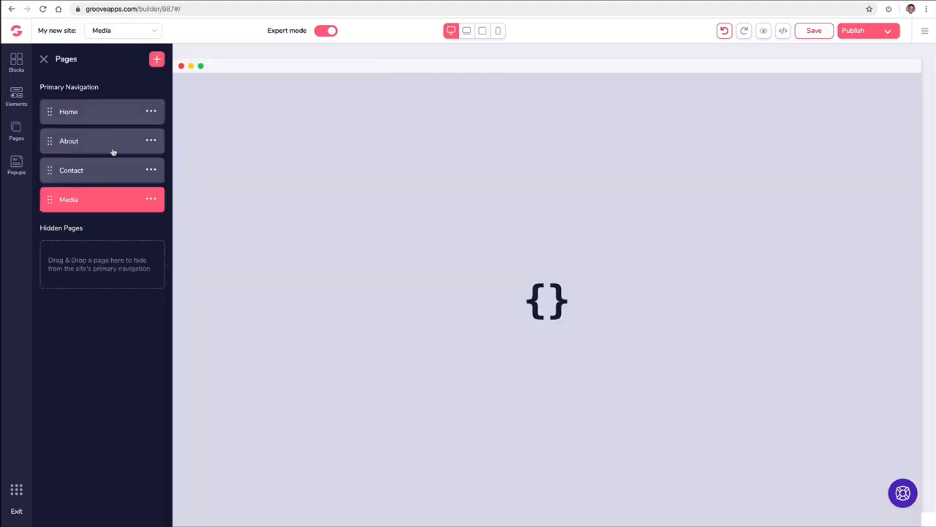
click(151, 230)
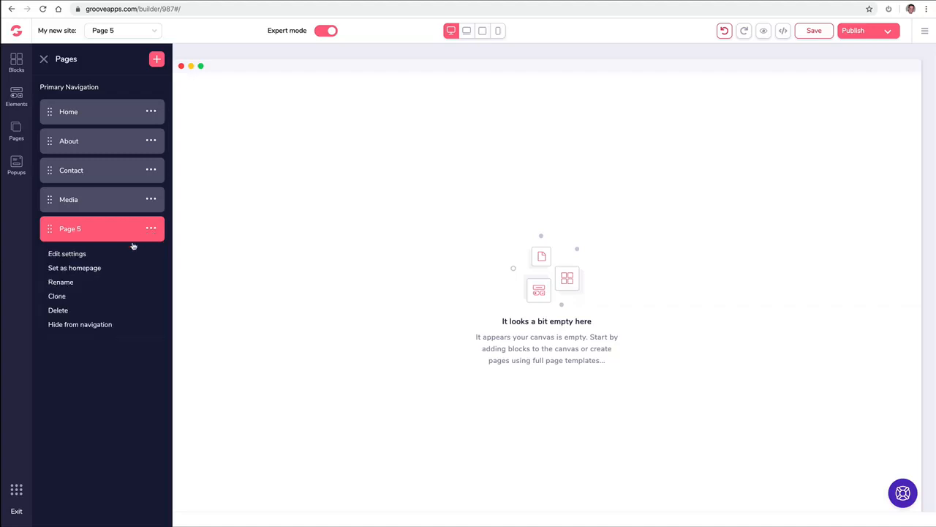
click(81, 281)
text(Support)
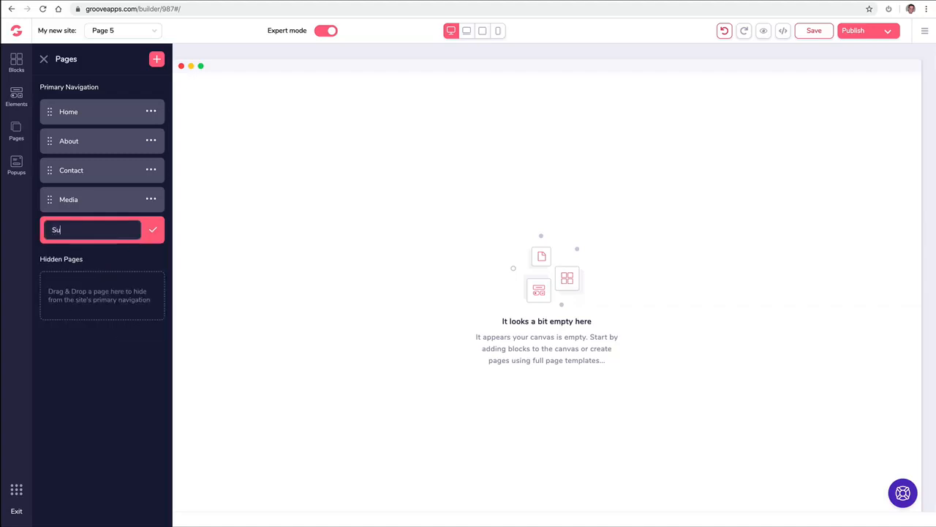
click(153, 232)
click(153, 230)
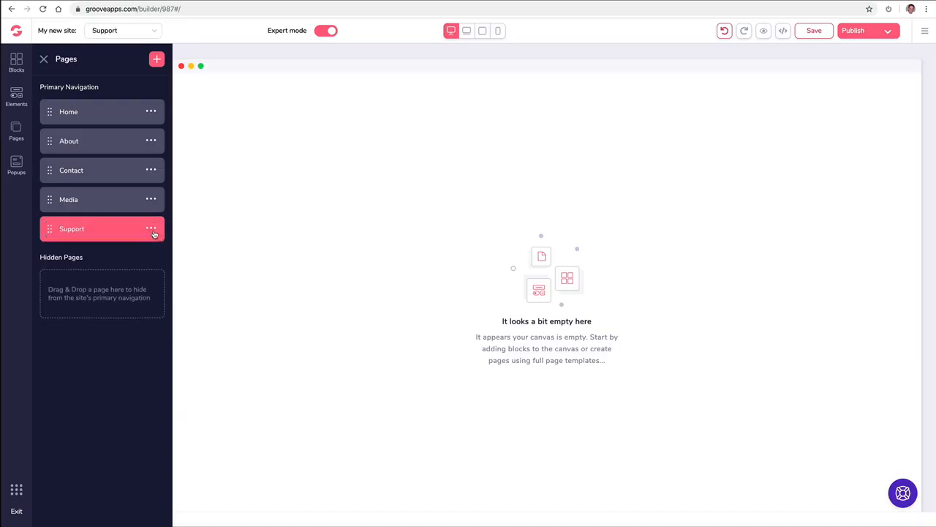
Add a sixth blank page to the site and rename it "Free Ebook".
click(157, 59)
click(96, 179)
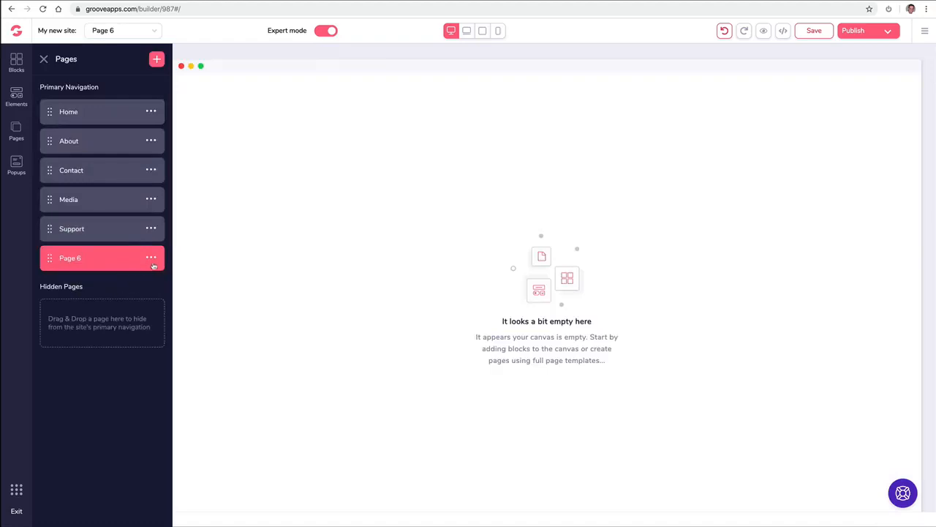
click(152, 260)
click(74, 310)
triple_click(110, 260)
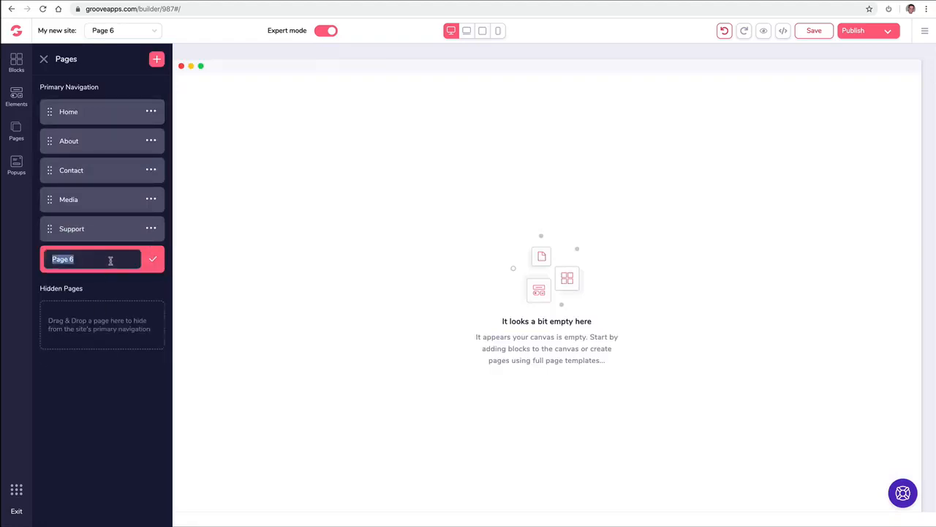
text(Free Ebook)
click(153, 259)
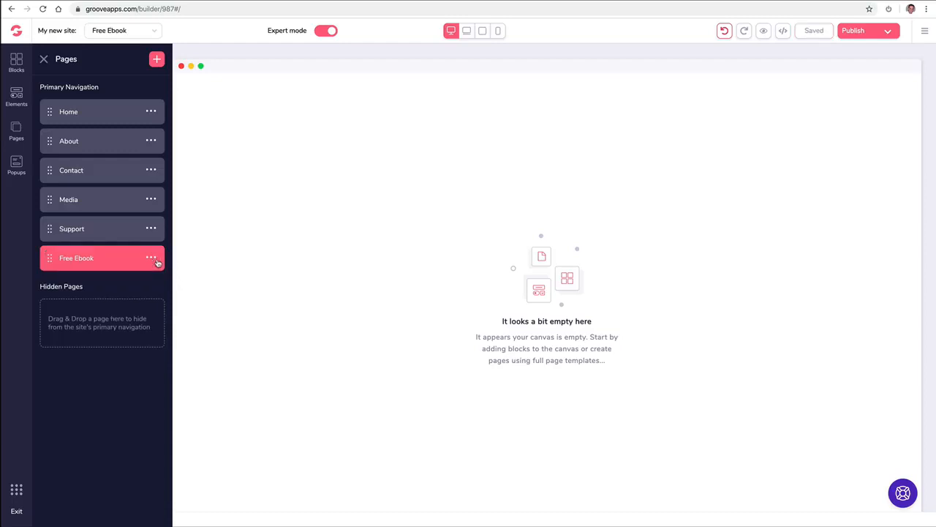
Add a seventh blank page to the site and rename it "ThankYou Download".
click(158, 60)
click(100, 143)
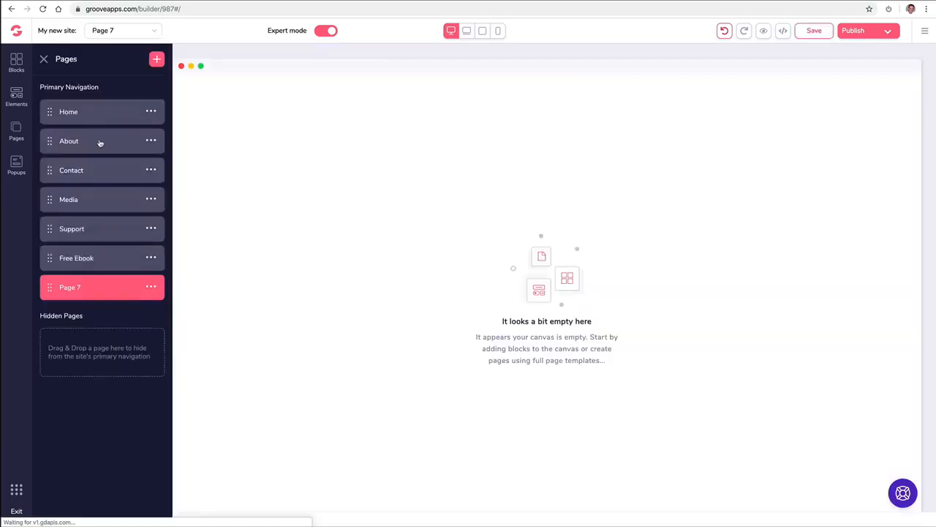
click(154, 287)
click(83, 341)
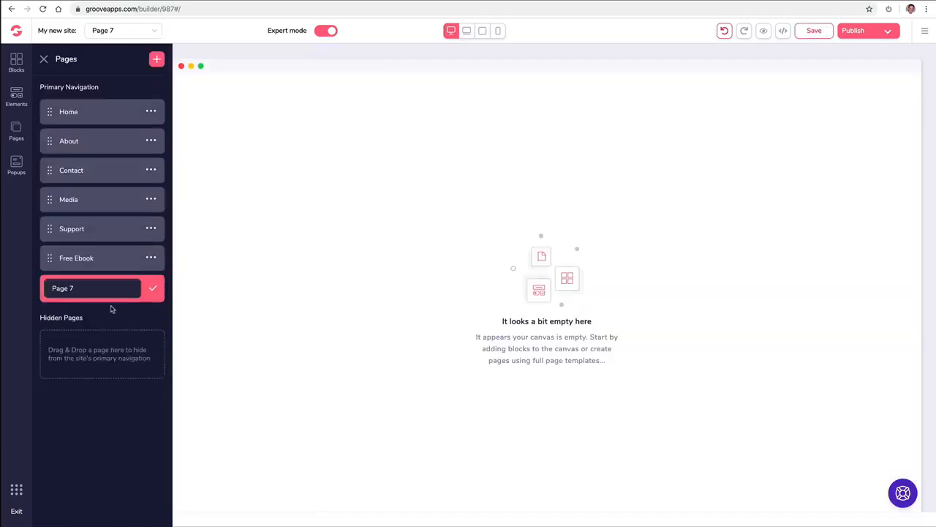
triple_click(108, 289)
text(ThankYou Download)
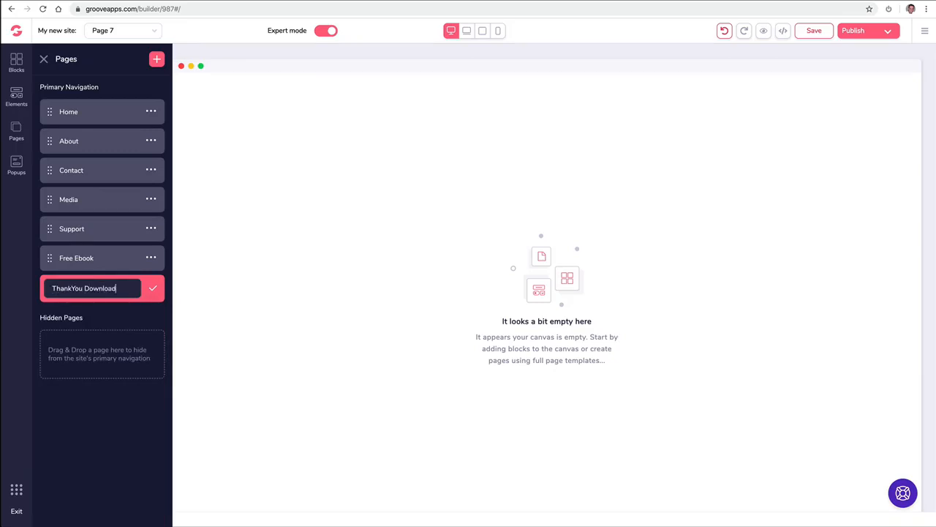
click(153, 288)
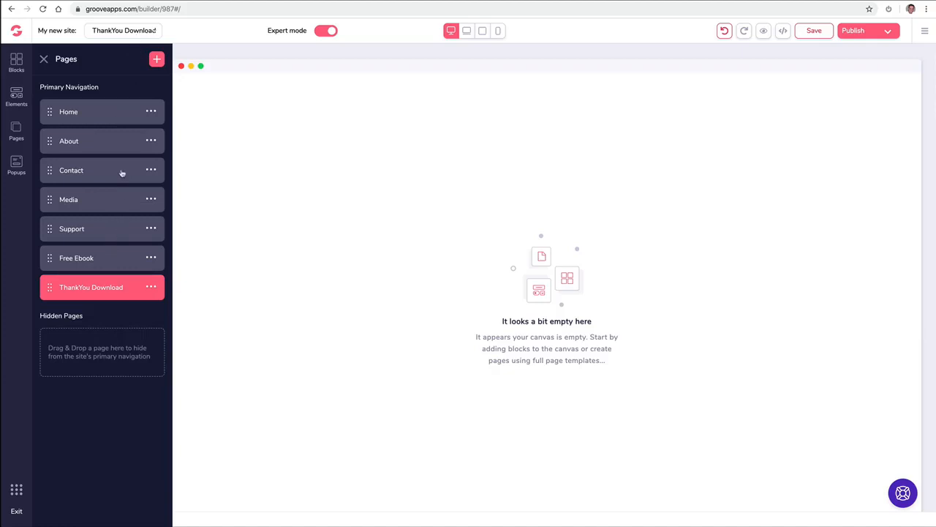
Switch to the About page, and move the Free Ebook and ThankYou Download pages from the primary navigation to the hidden pages.
click(110, 30)
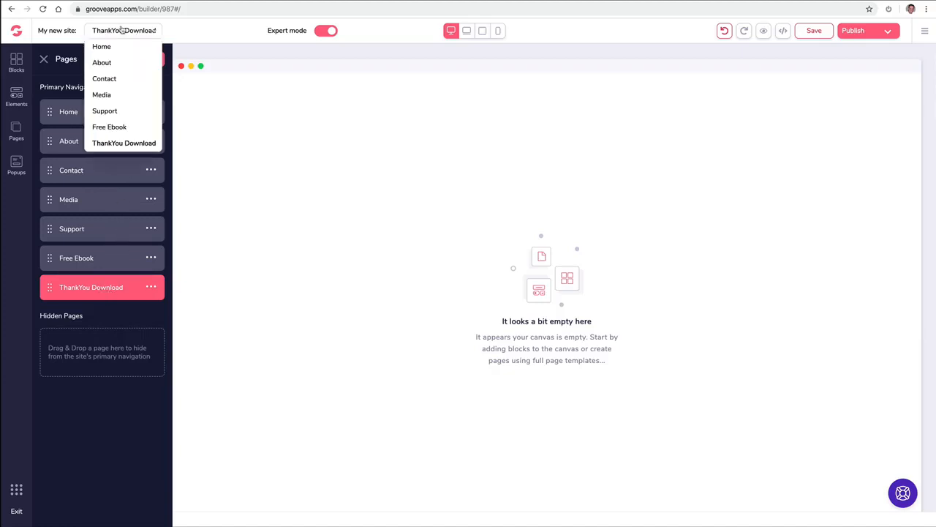
click(113, 64)
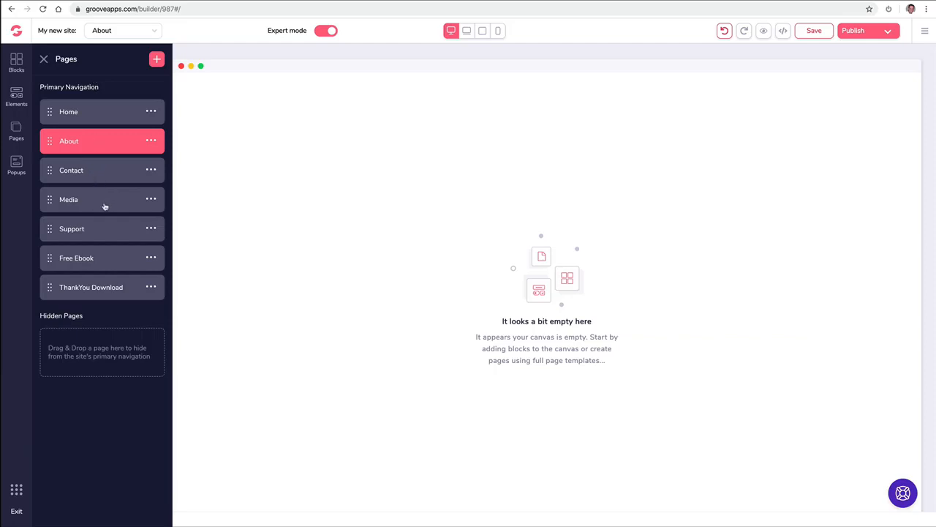
click(52, 258)
drag(50, 260, 57, 333)
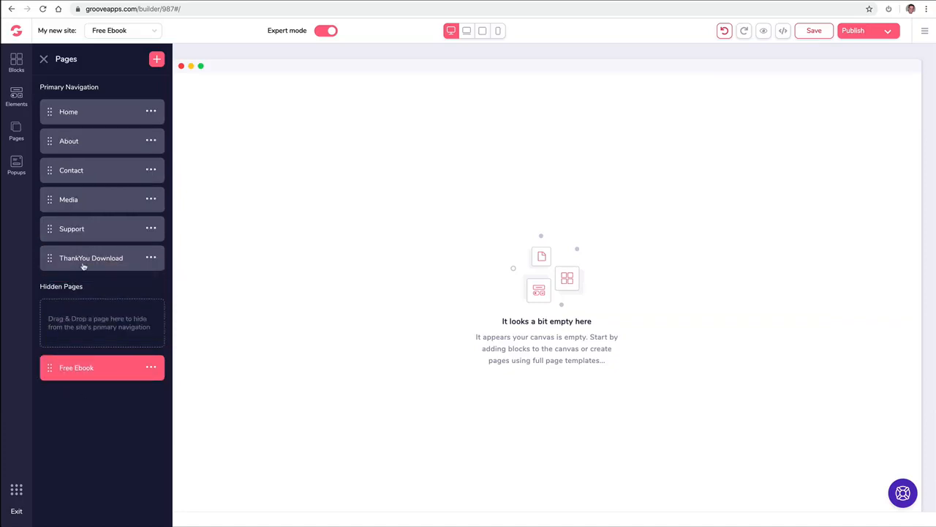
drag(55, 263, 54, 375)
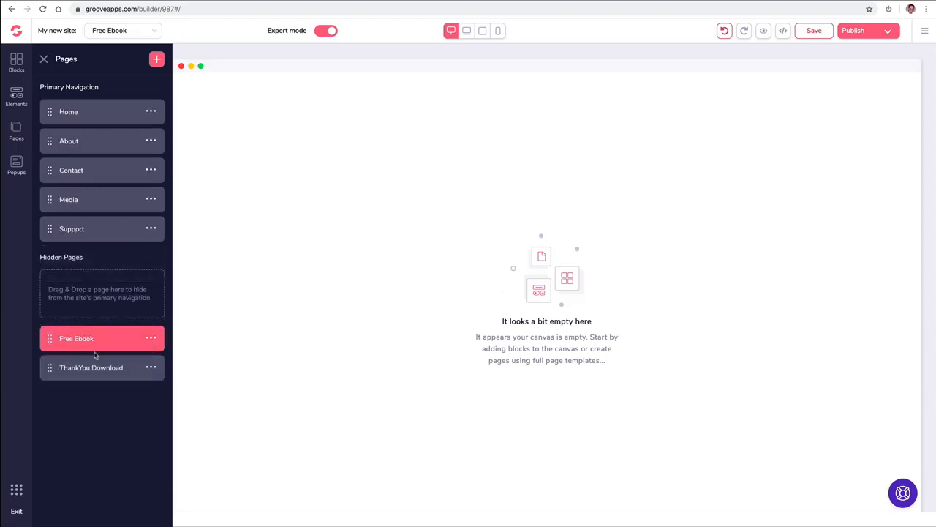
Open the ThankYou Download page and add the wireframe navigation bar with logo, centred menu links and social icons at its top.
click(88, 368)
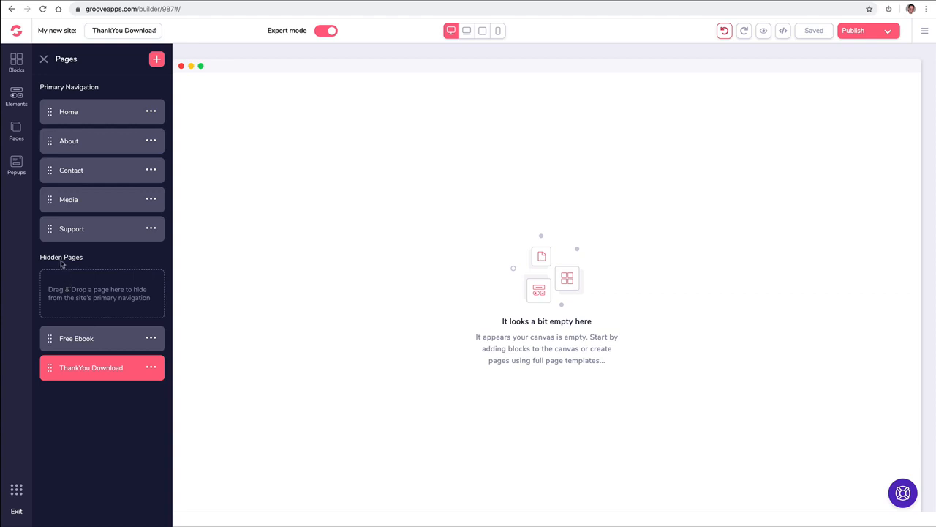
click(16, 62)
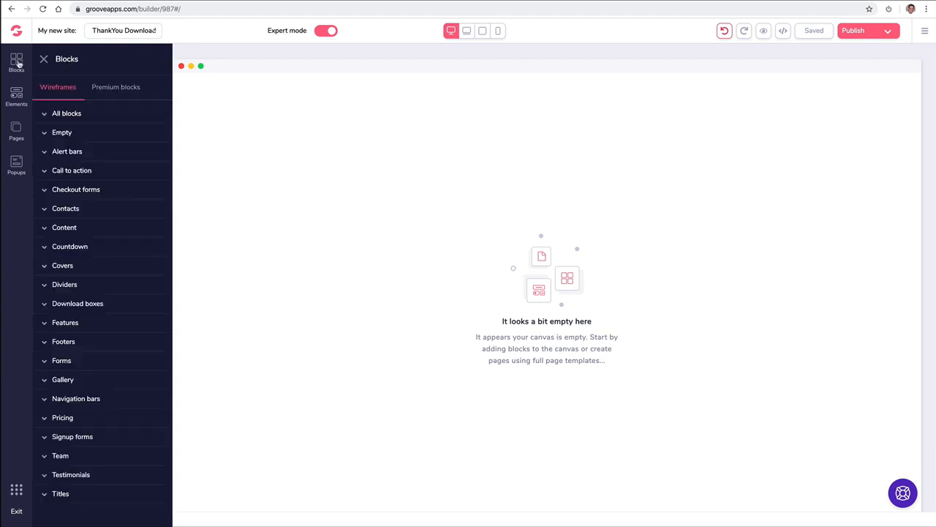
click(110, 89)
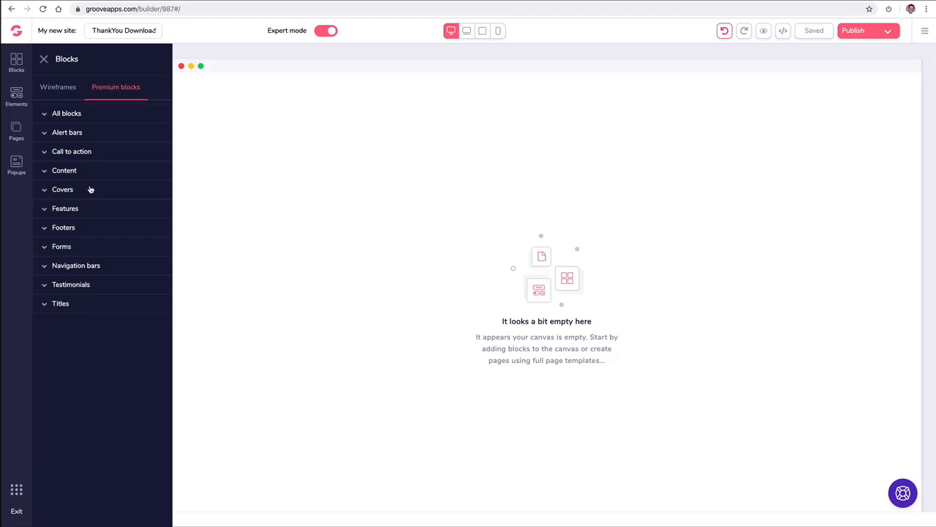
click(86, 271)
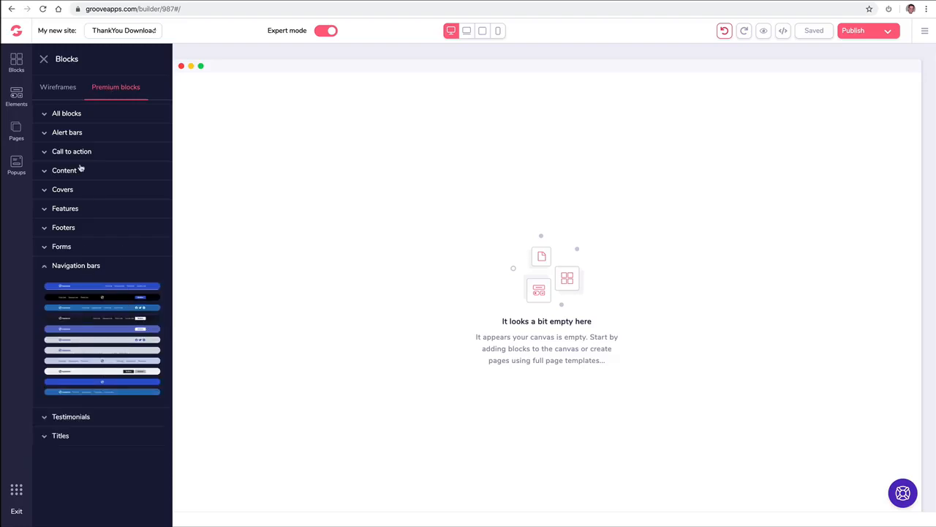
click(65, 88)
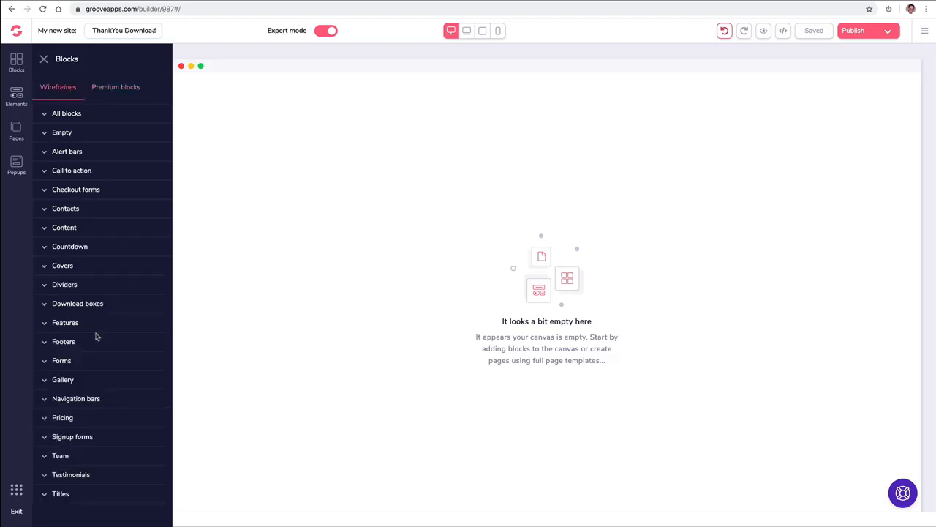
click(82, 399)
scroll(113, 372, down, 3)
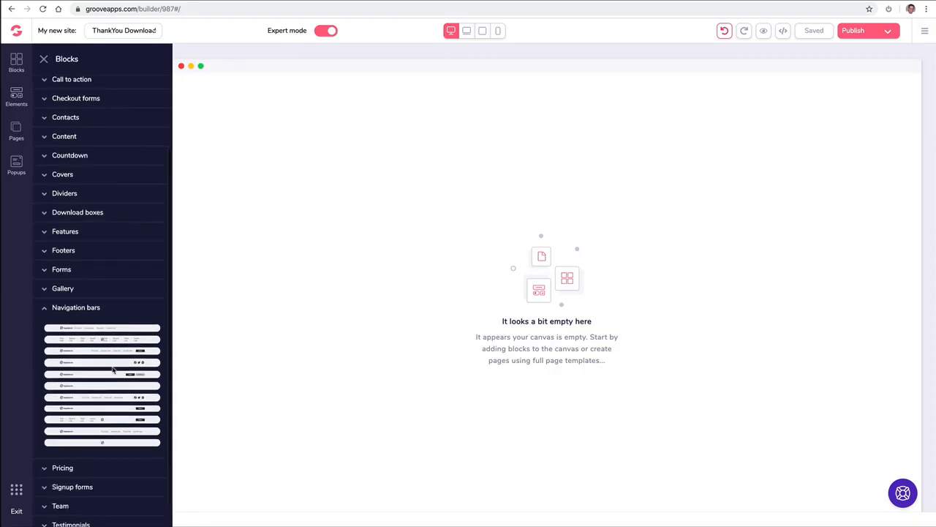
drag(104, 398, 458, 103)
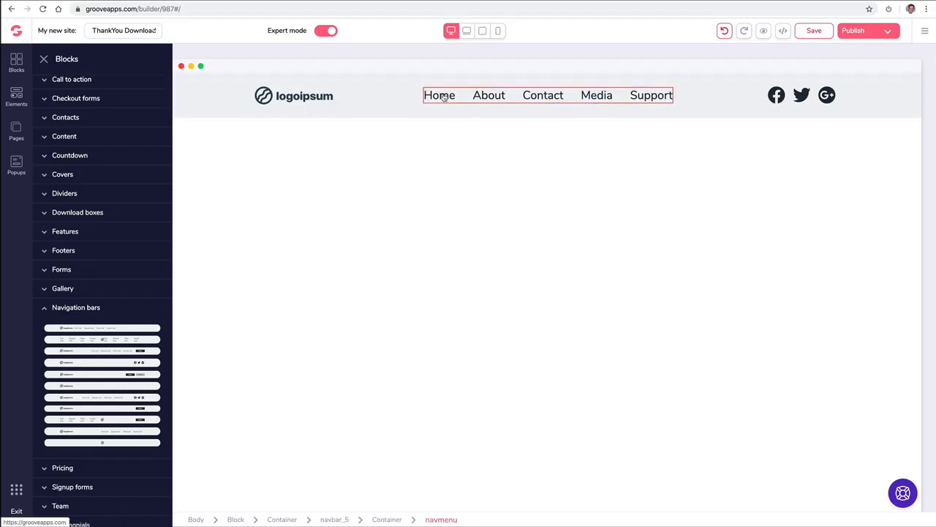
Nest the Media page under Contact in the primary navigation, above the Support page.
click(16, 131)
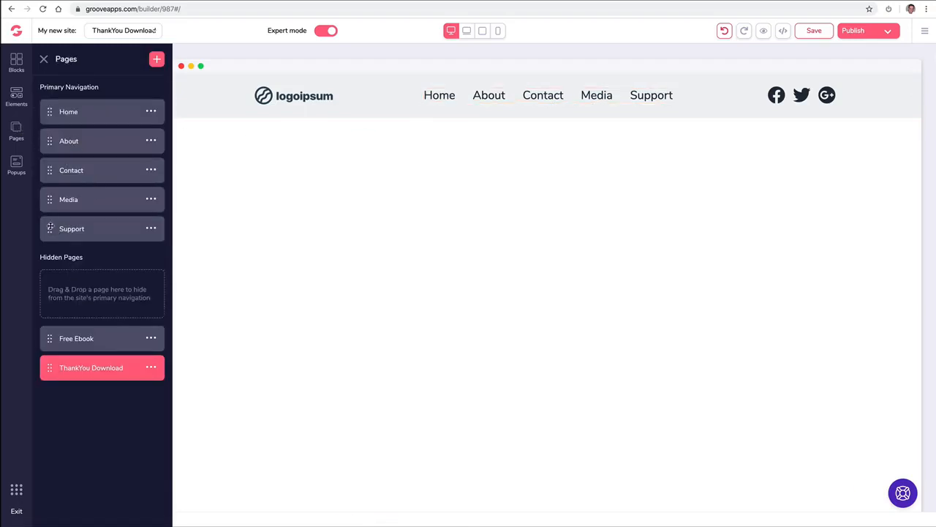
drag(50, 228, 51, 194)
drag(51, 199, 90, 191)
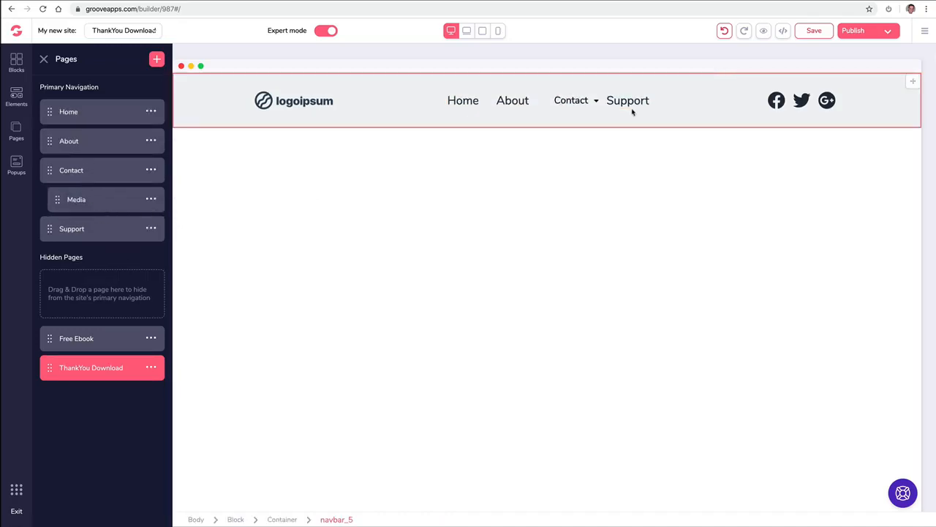
Check the Contact dropdown in the navigation bar's menu and return to the list of pages.
click(594, 100)
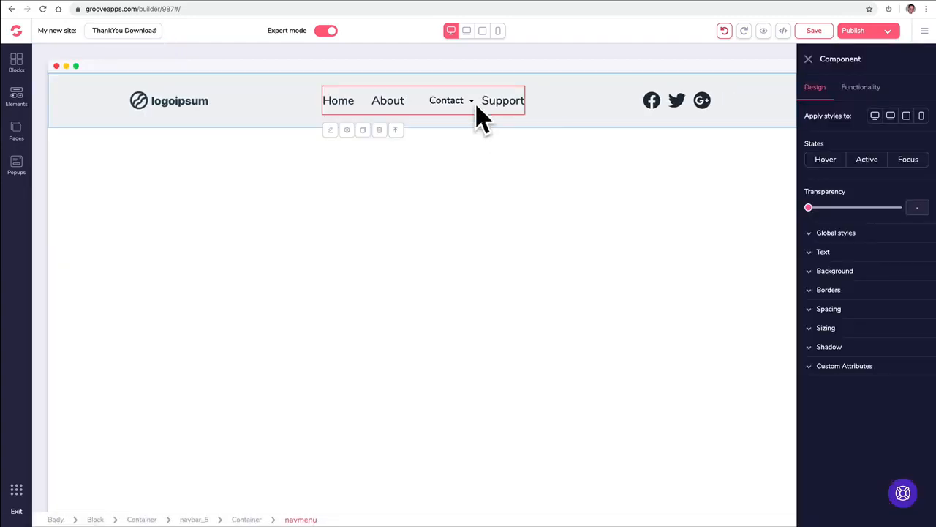
click(808, 60)
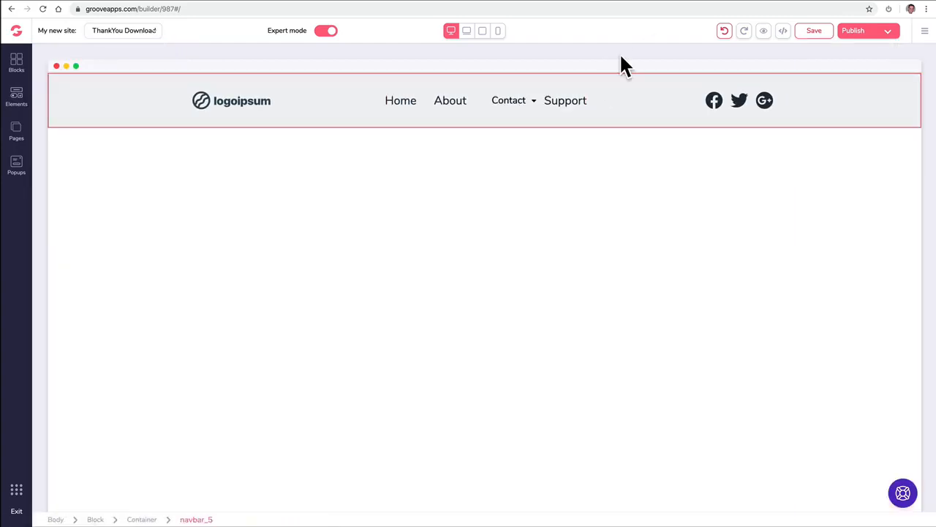
click(327, 144)
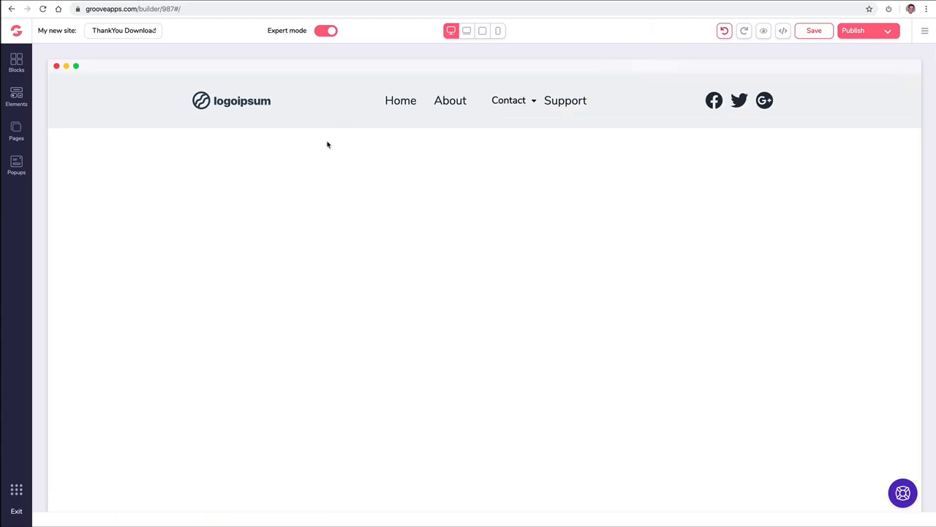
click(16, 131)
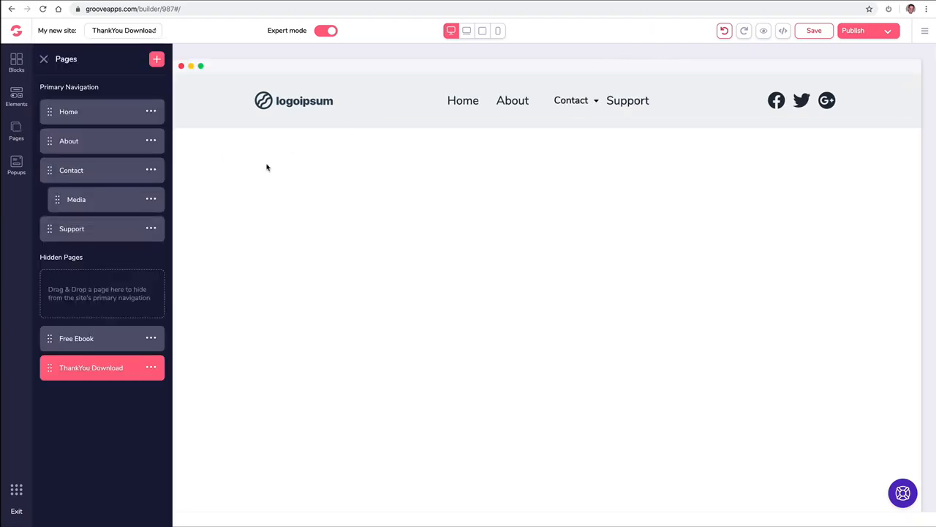
Replace the navigation bar's placeholder logo with the GroovePages image 5cdb2ae44c6da_Big---logo--text.png, found by searching this Mac for "logo".
click(299, 103)
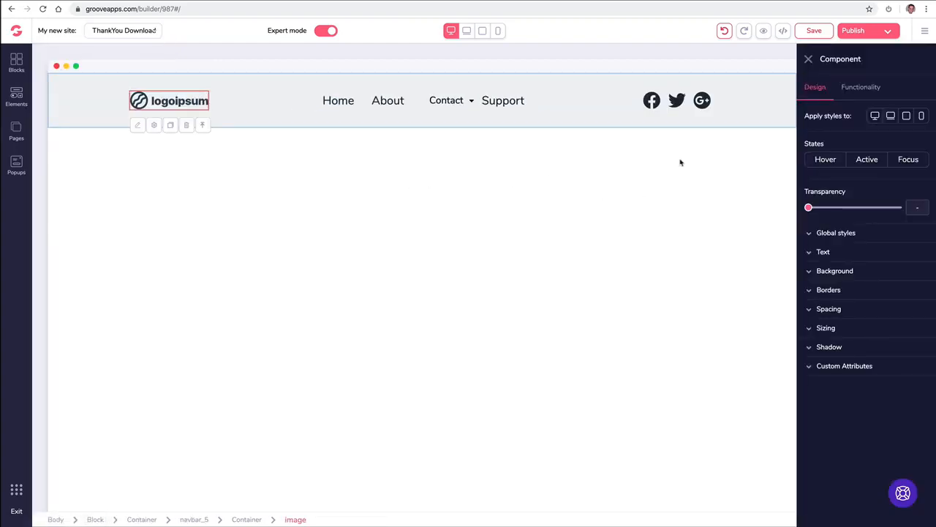
click(863, 94)
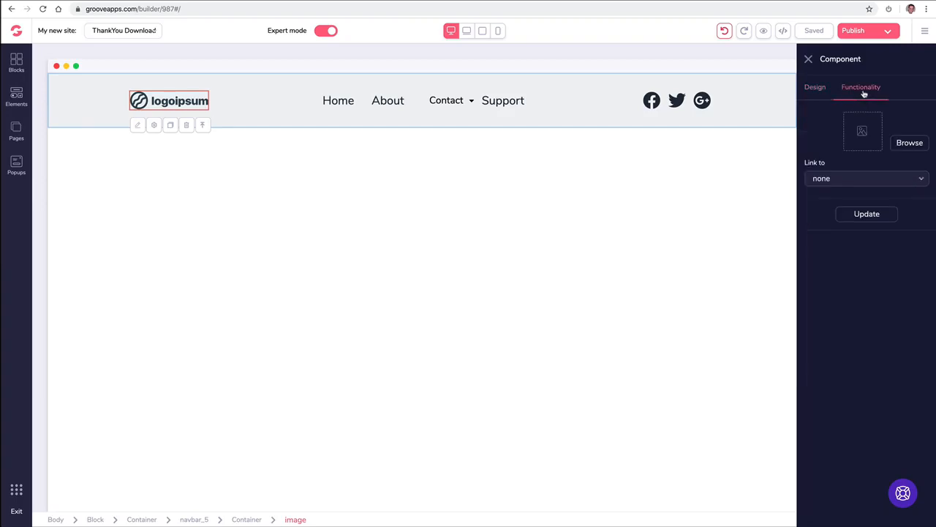
click(899, 144)
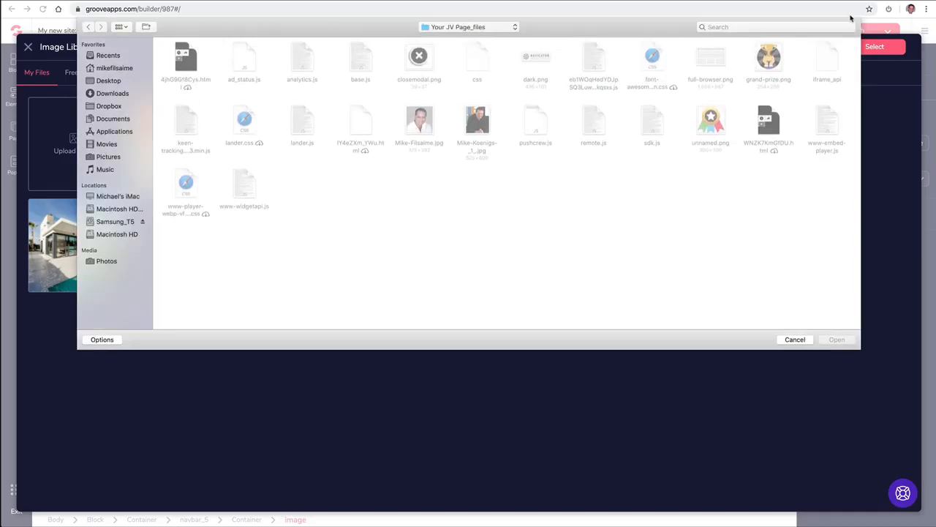
click(773, 27)
text(logo)
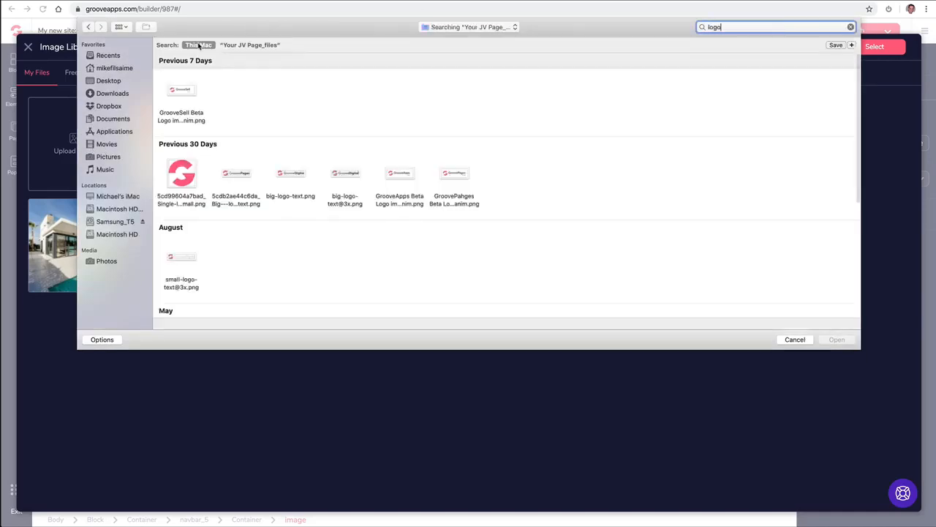
click(240, 176)
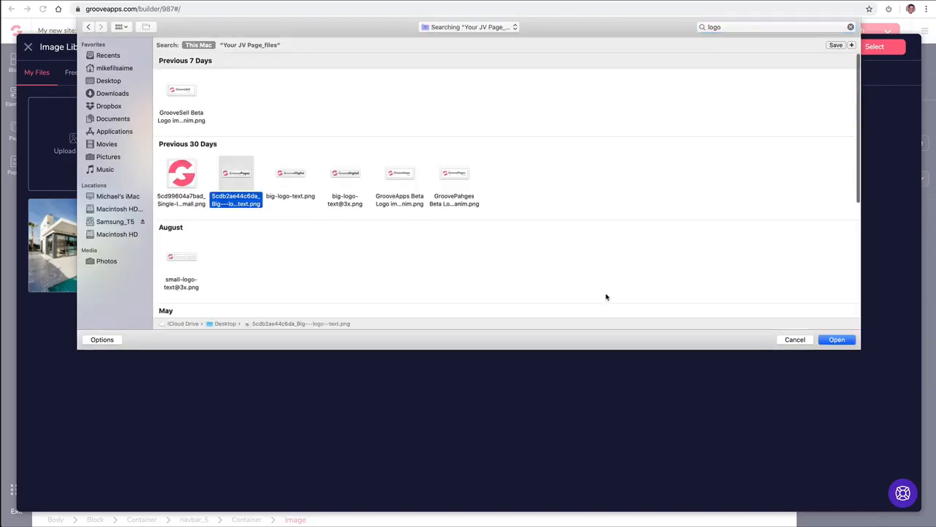
click(836, 340)
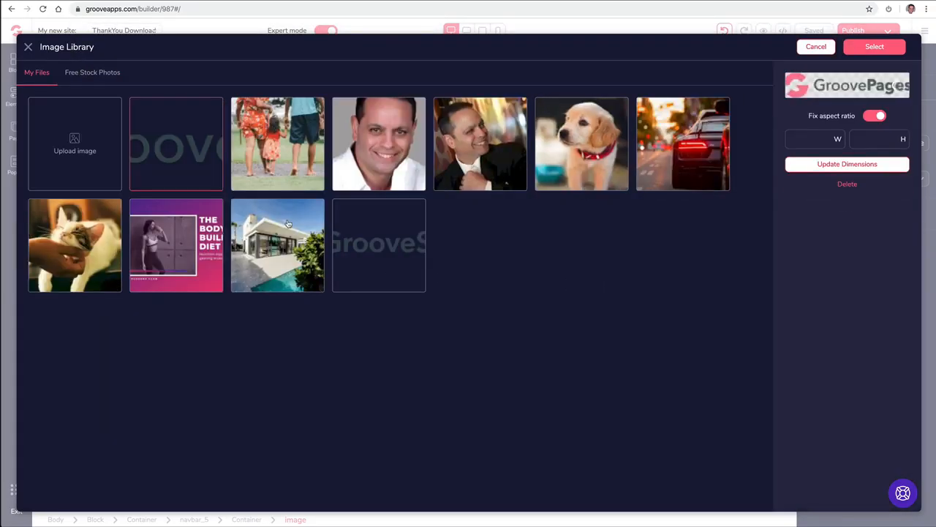
click(879, 50)
click(859, 214)
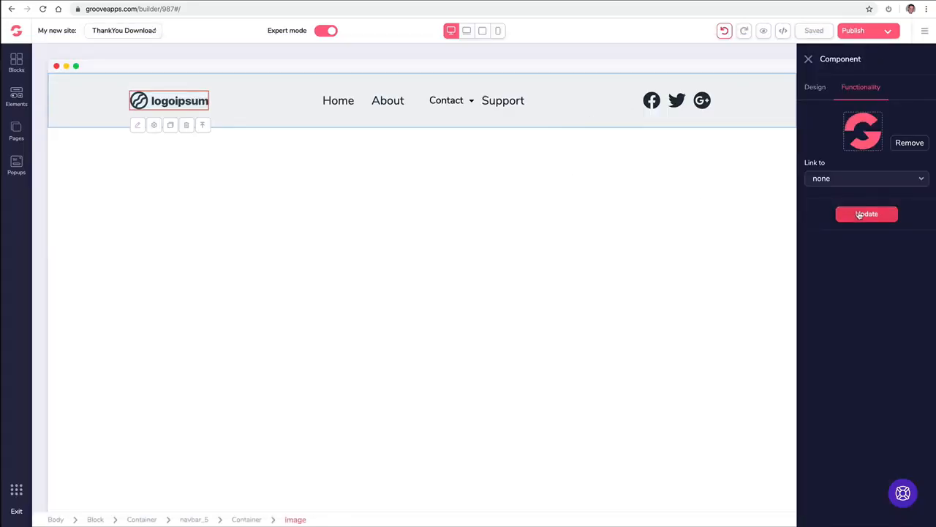
click(297, 177)
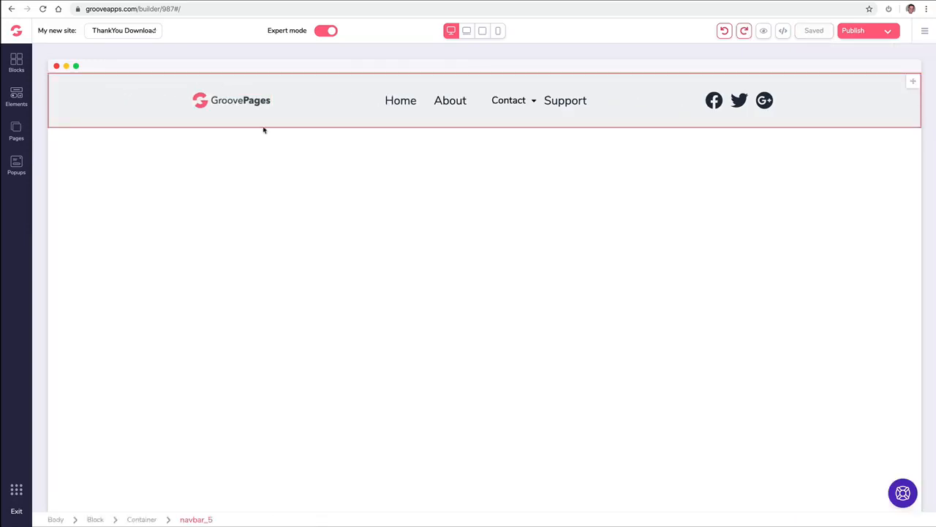
Set the background colour of the whole navigation bar to light pink.
click(77, 91)
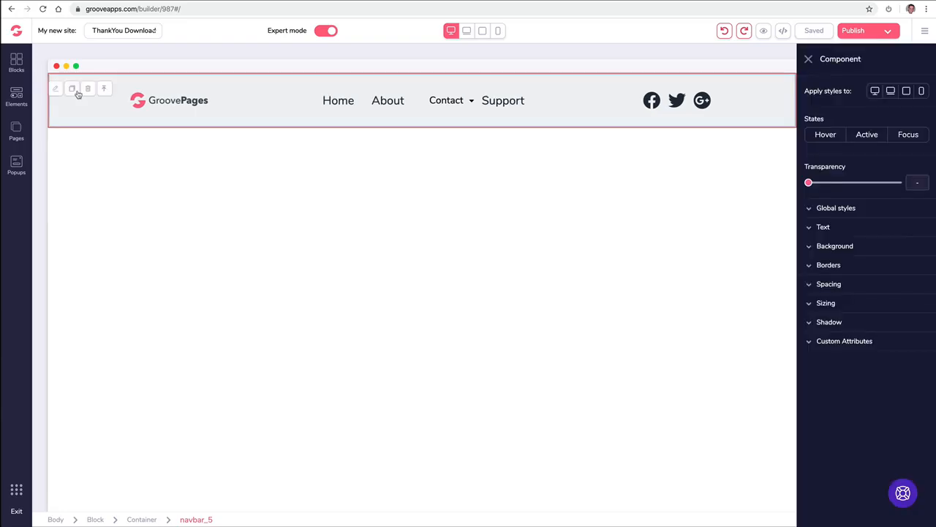
click(810, 249)
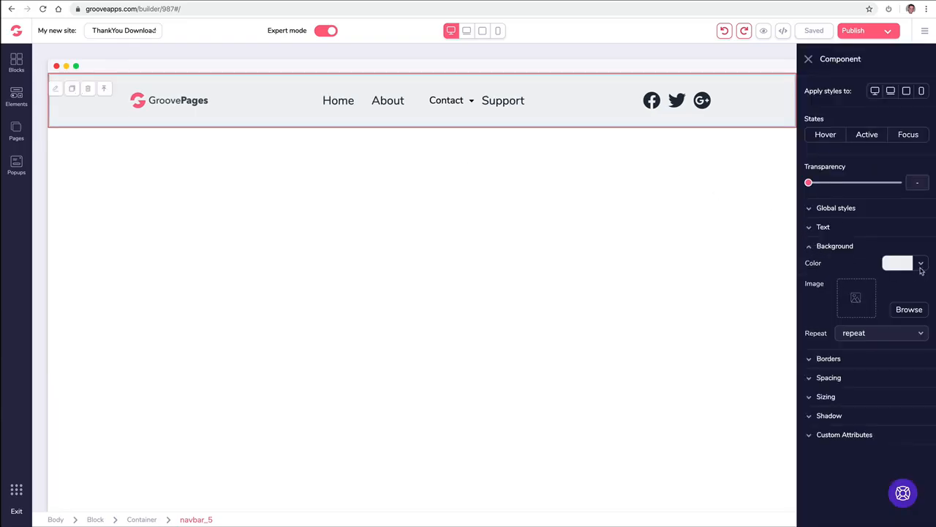
click(920, 266)
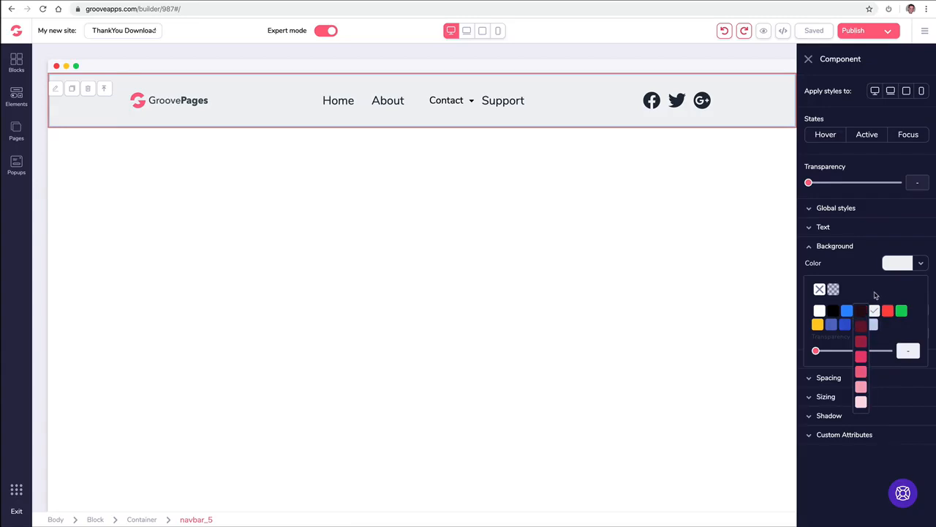
click(861, 388)
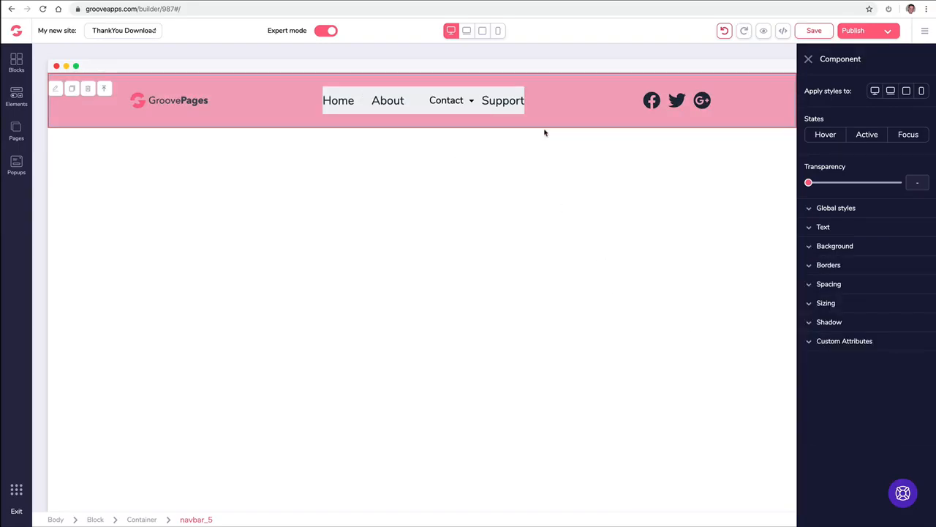
Give the menu links inside the navigation bar the same light pink background and close the component settings.
click(455, 99)
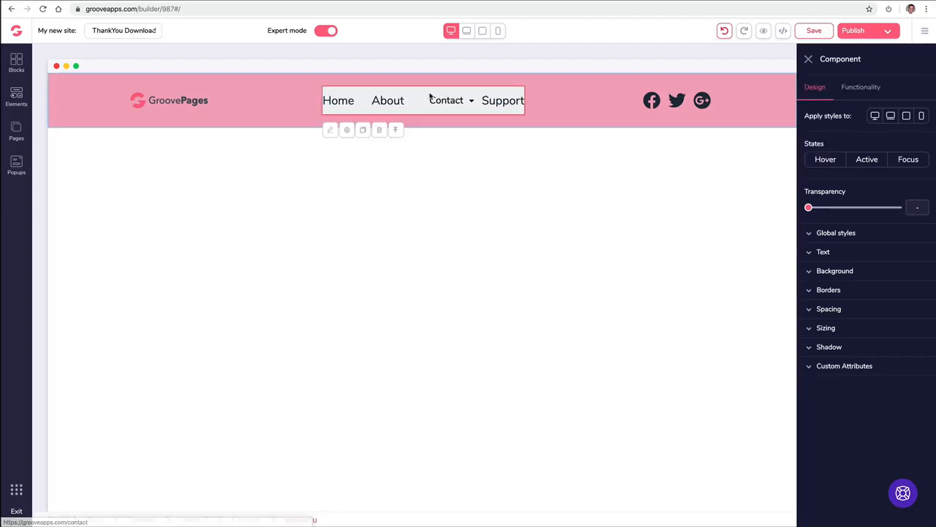
click(834, 272)
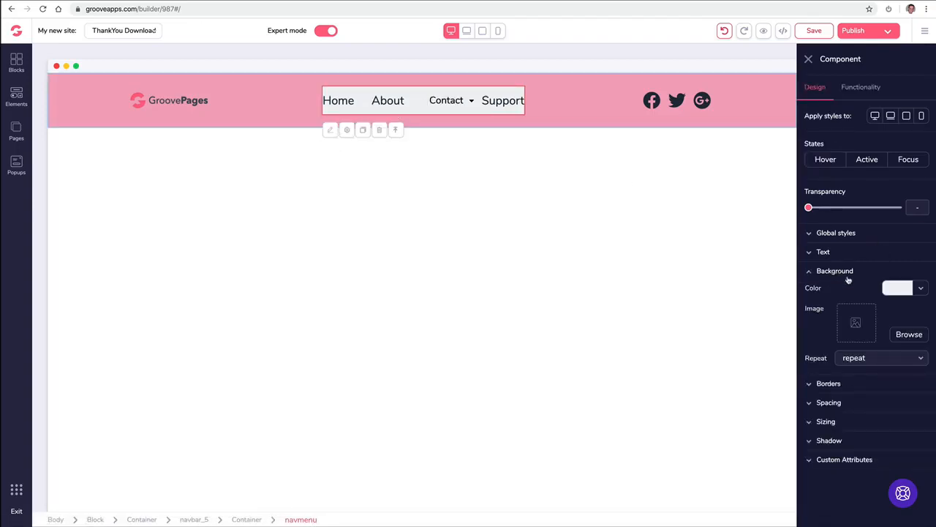
click(901, 288)
mouse_move(861, 338)
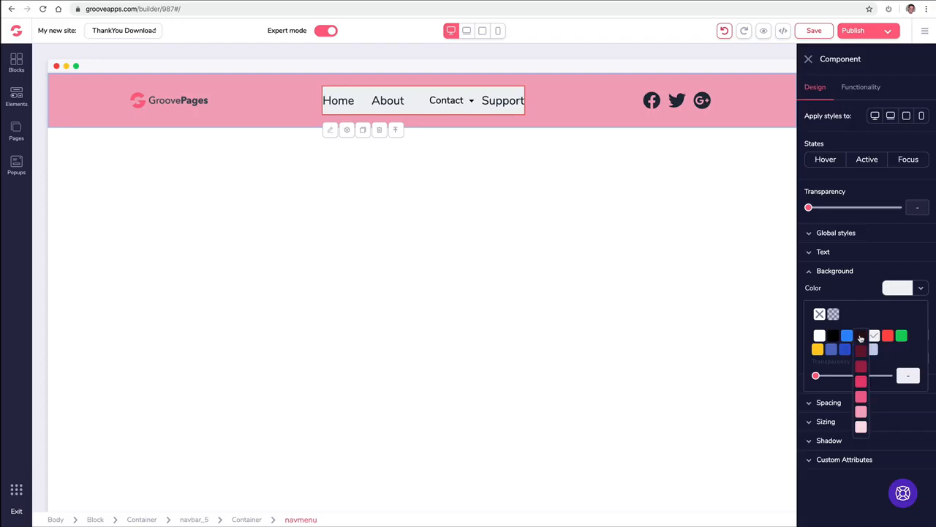
click(861, 412)
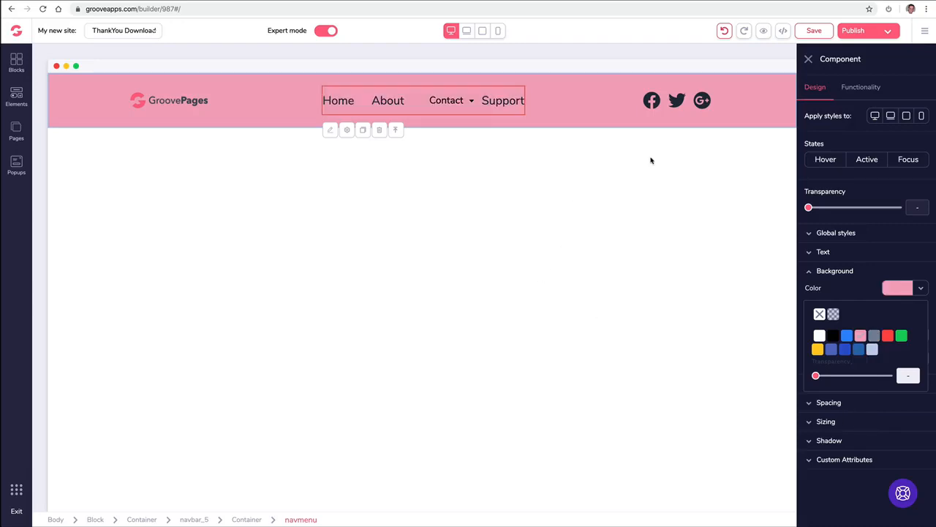
click(809, 59)
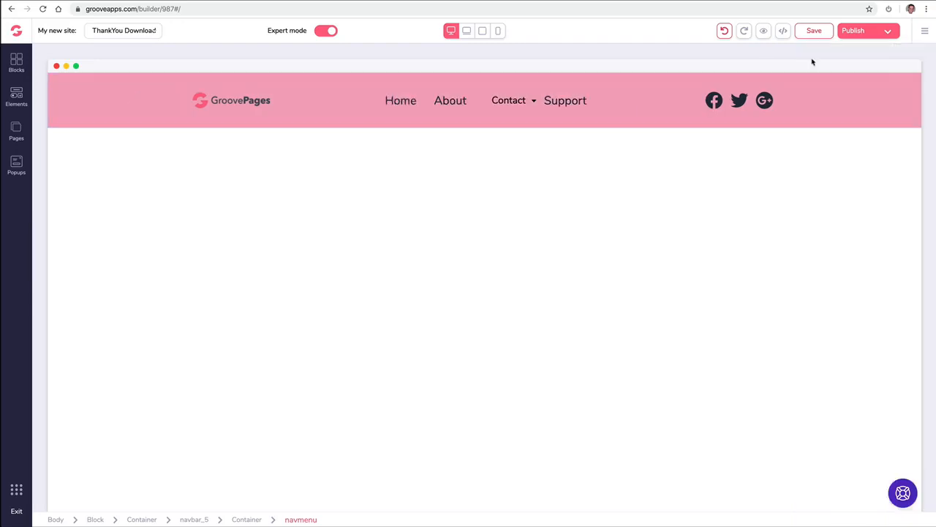
Undo the pink background changes on the navigation bar and its menu links.
click(724, 31)
click(724, 32)
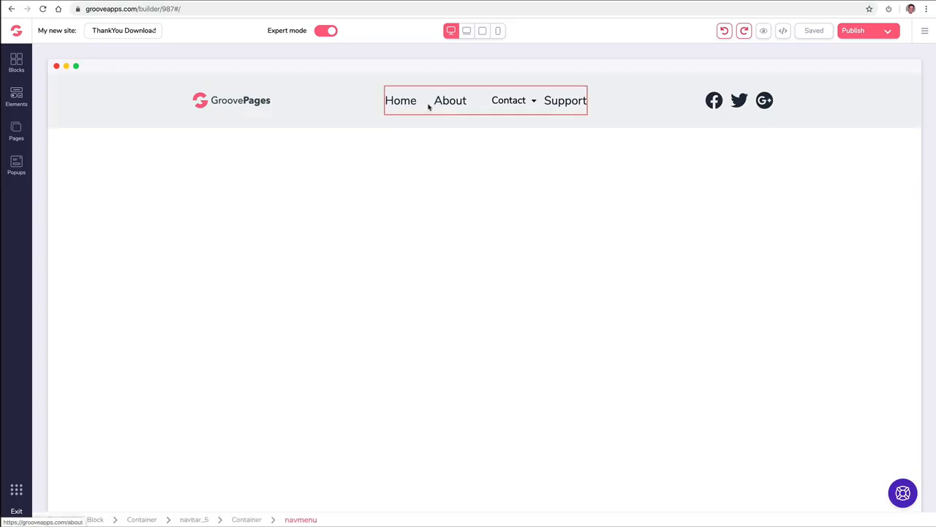
click(498, 108)
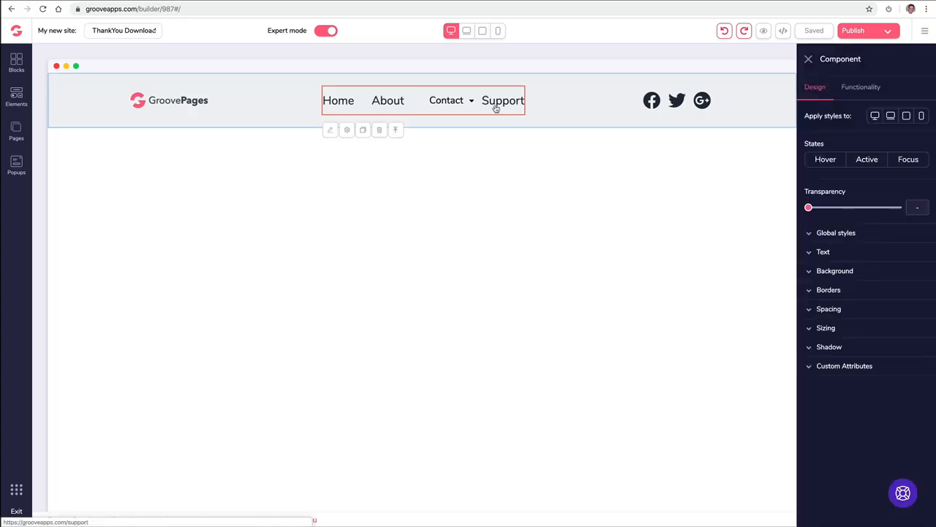
Delete the Support page from the primary navigation and close the list of pages.
click(16, 132)
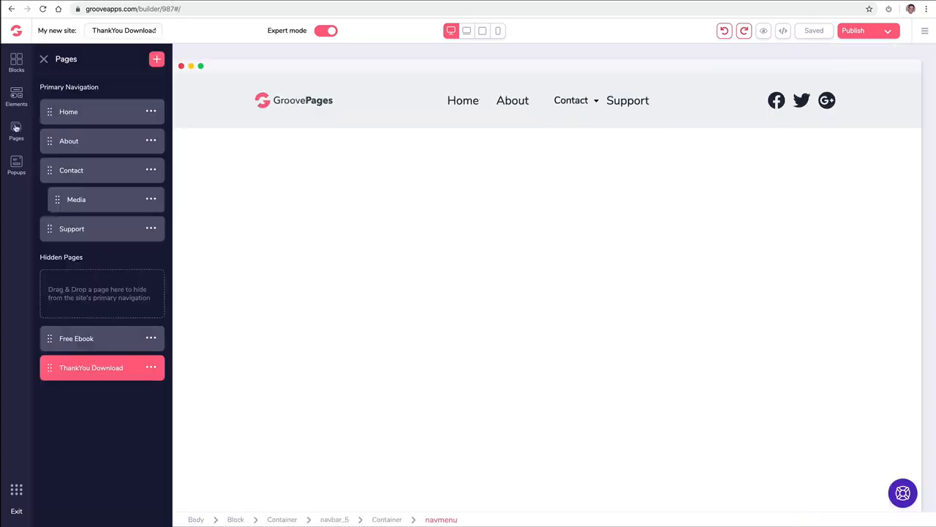
click(151, 228)
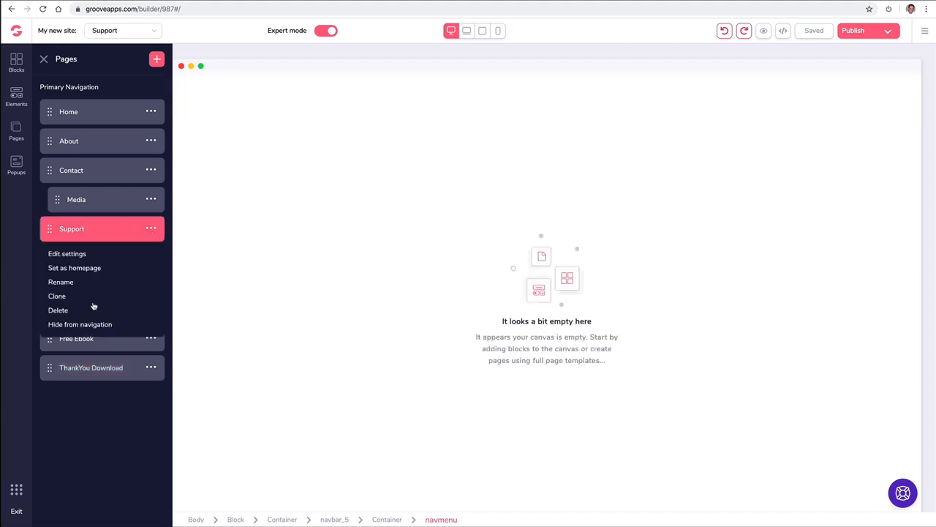
click(62, 311)
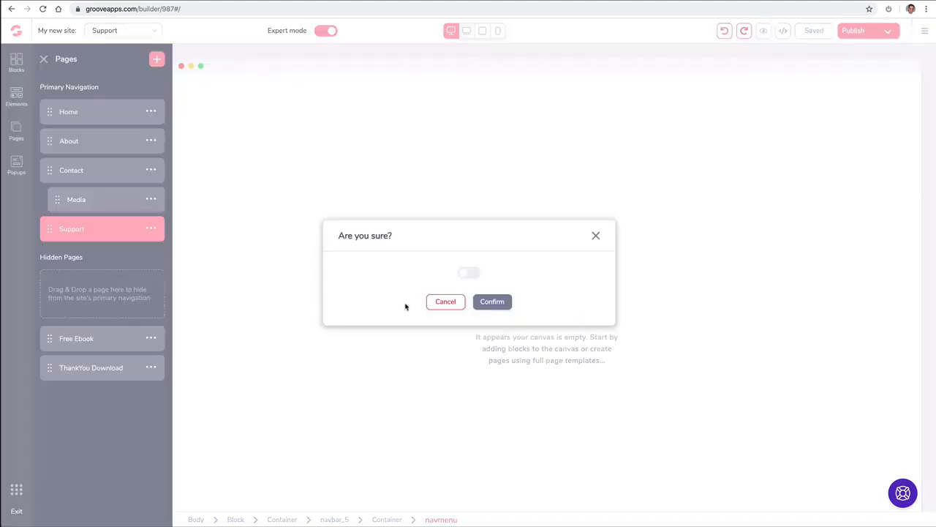
click(474, 274)
click(494, 303)
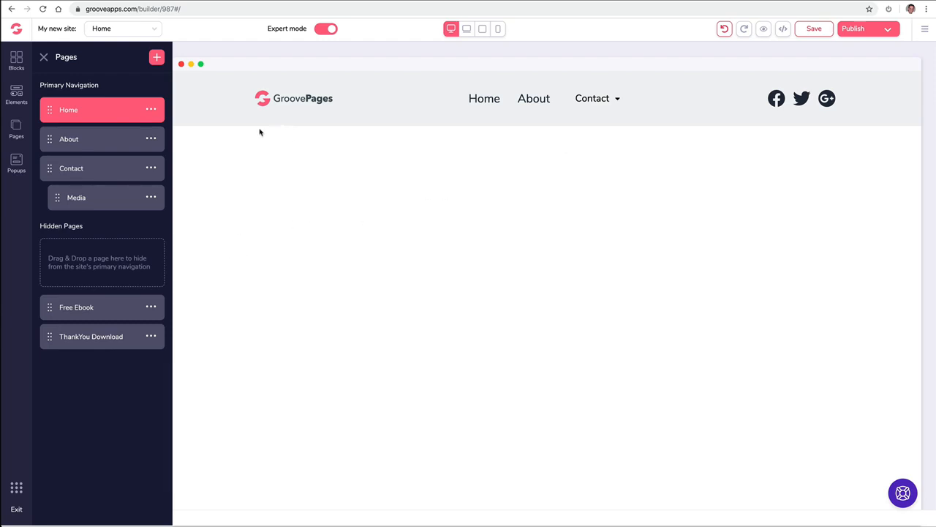
click(45, 58)
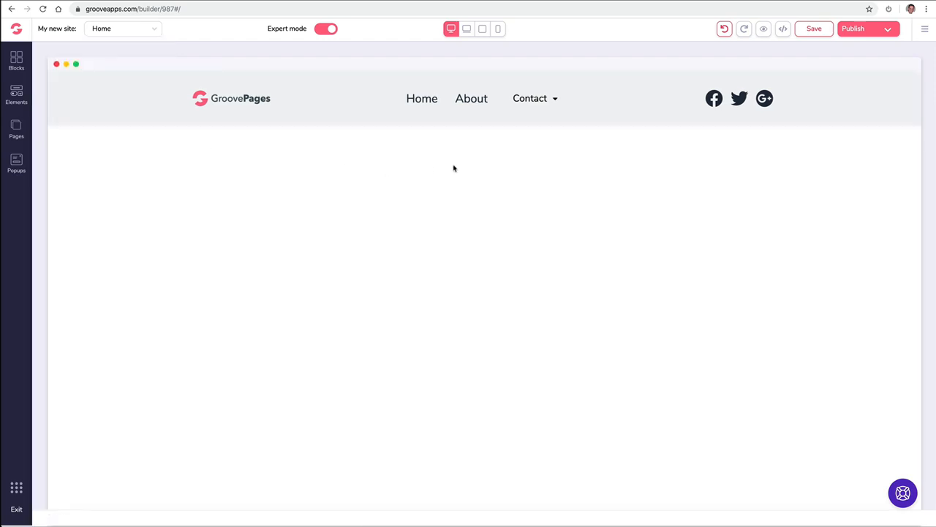
Set the number of external links in the navigation bar's menu to 1.
click(477, 106)
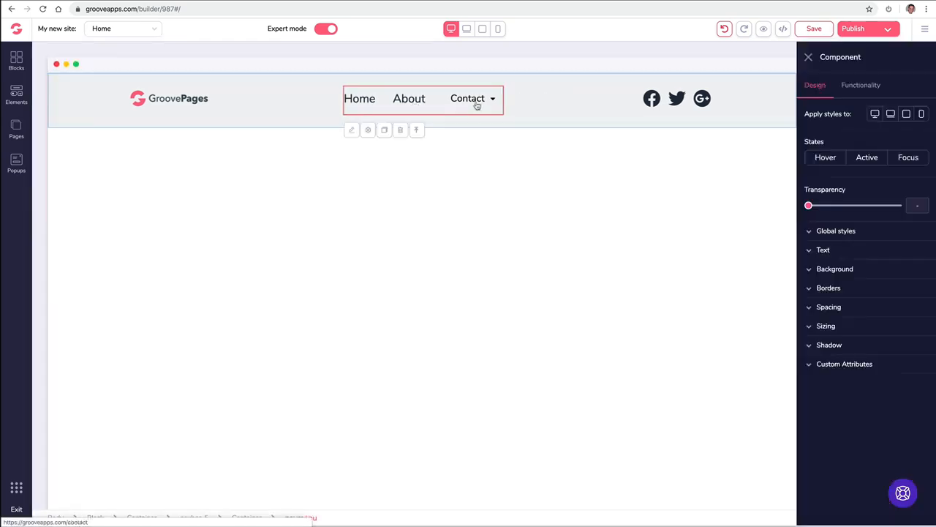
click(861, 86)
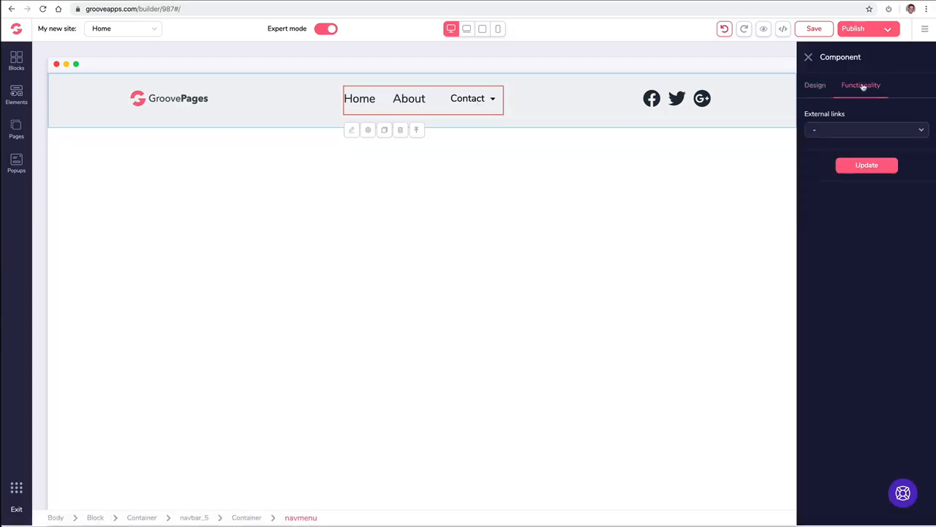
click(841, 131)
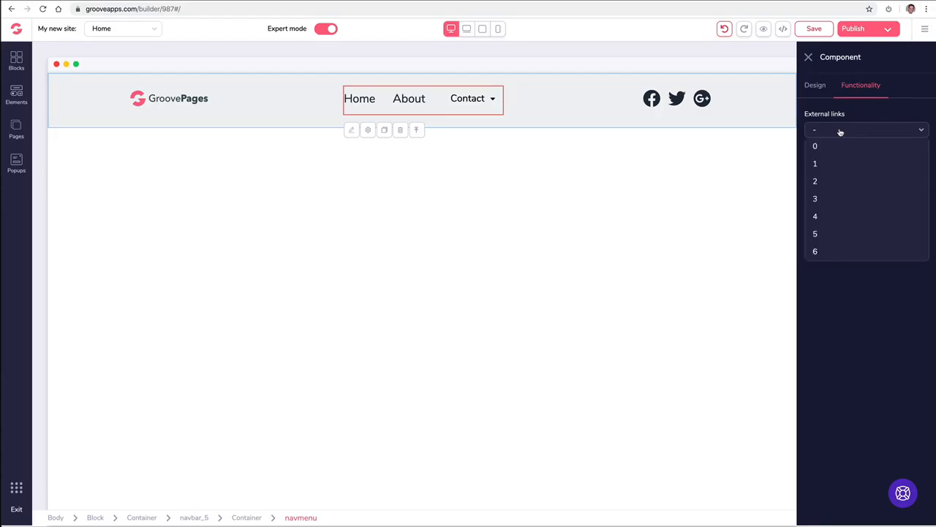
click(830, 181)
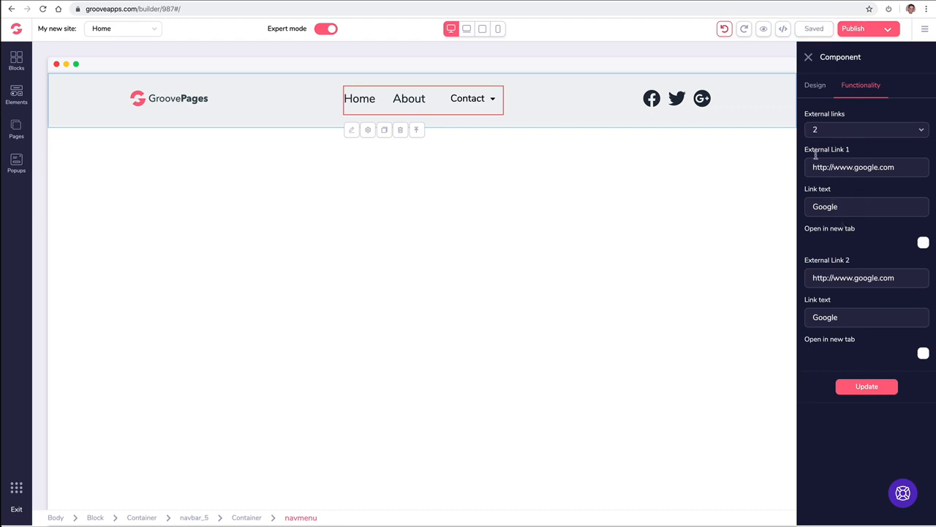
click(832, 132)
click(826, 158)
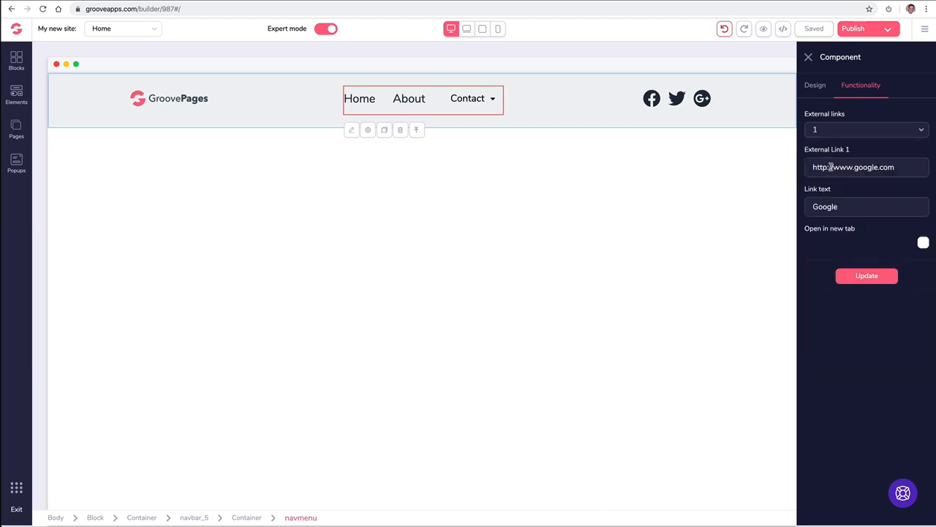
triple_click(832, 167)
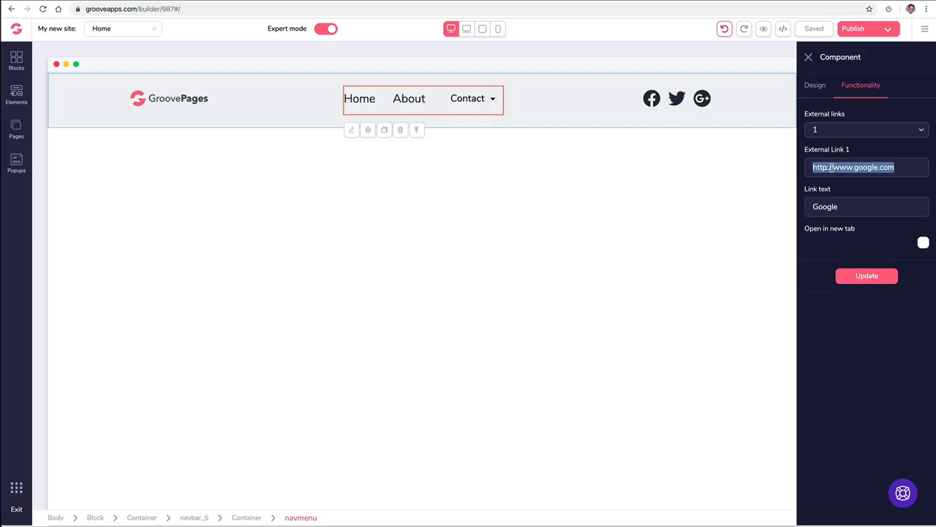
key(ctrl+v)
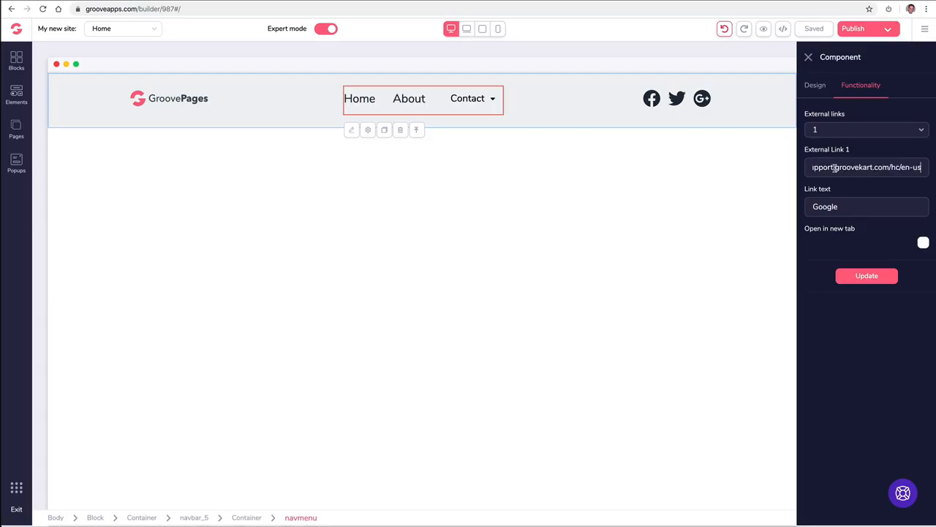
double_click(839, 206)
text(Support)
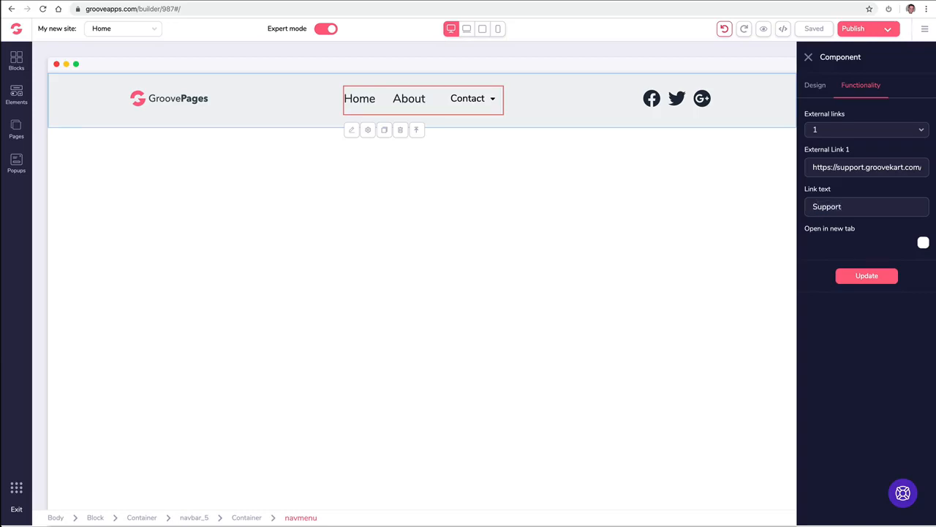
click(923, 244)
click(865, 280)
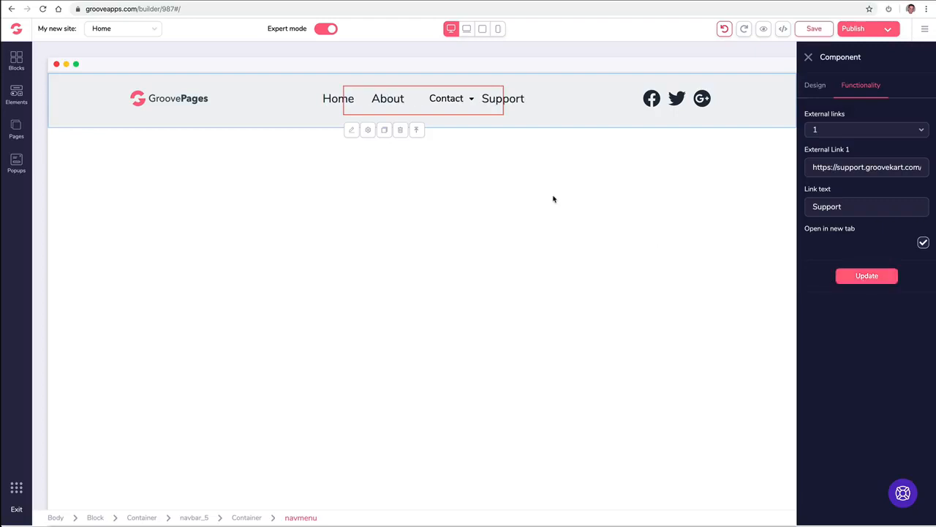
click(808, 57)
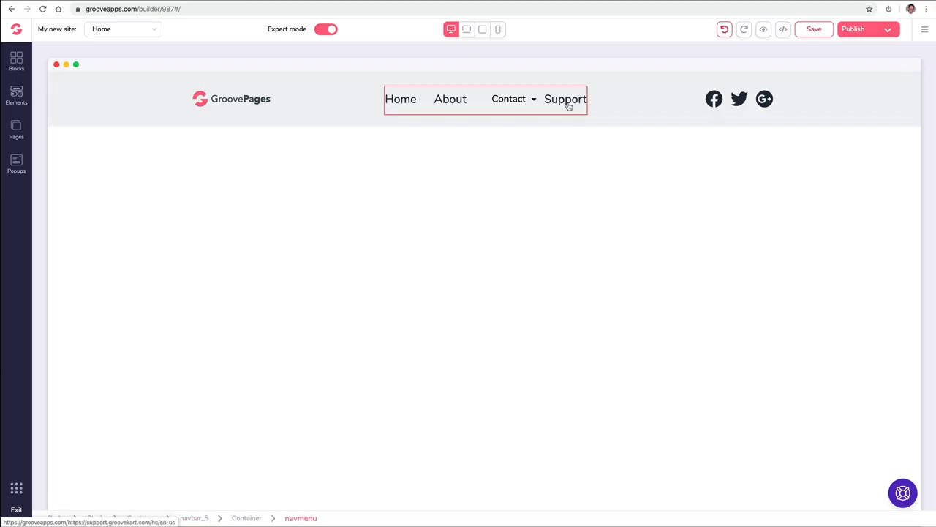
Review the navigation menu's text, custom attribute and external link settings, and close its component settings.
click(400, 108)
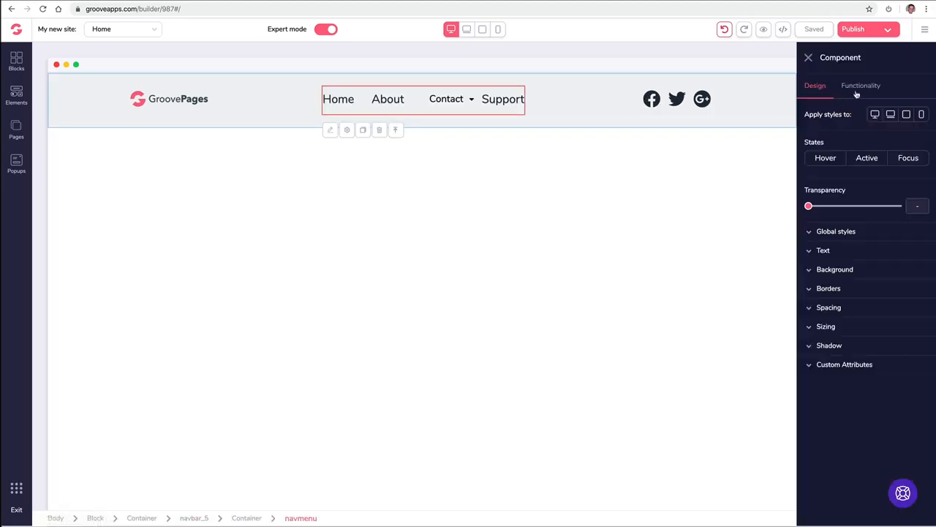
click(819, 251)
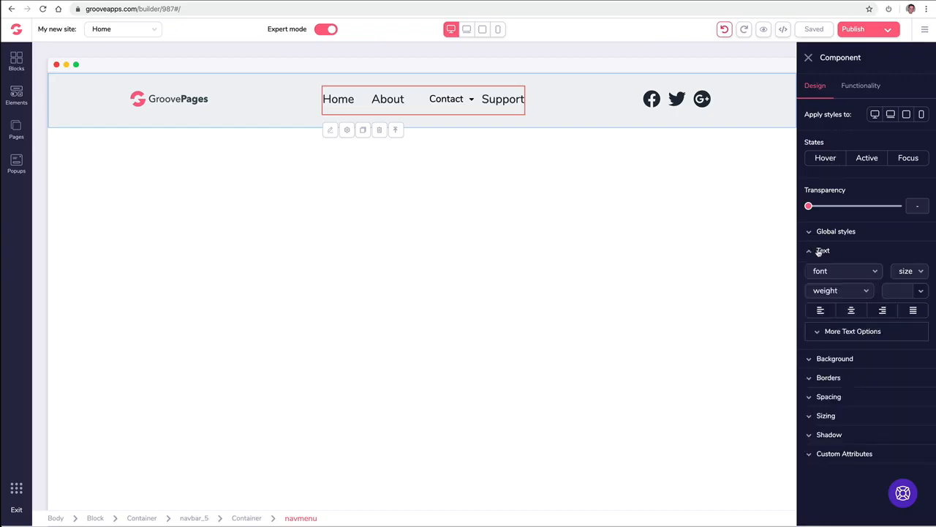
click(820, 251)
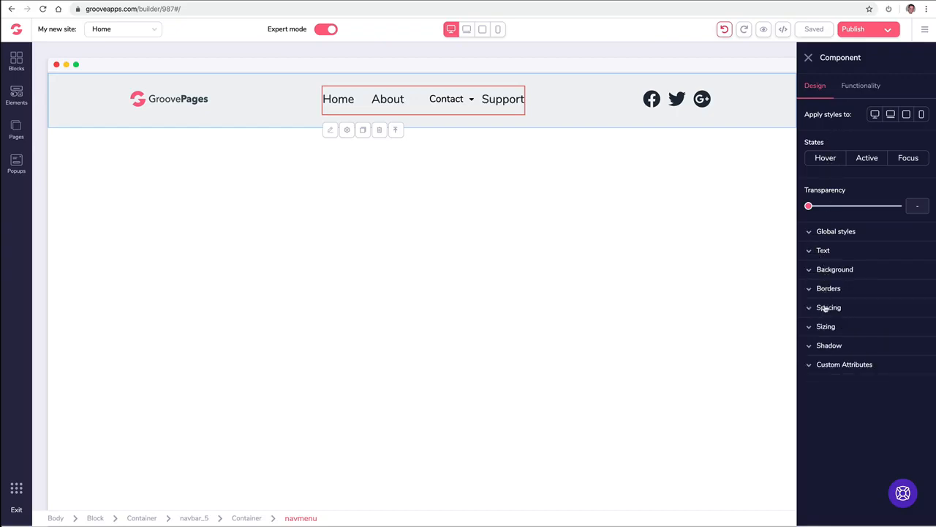
click(834, 366)
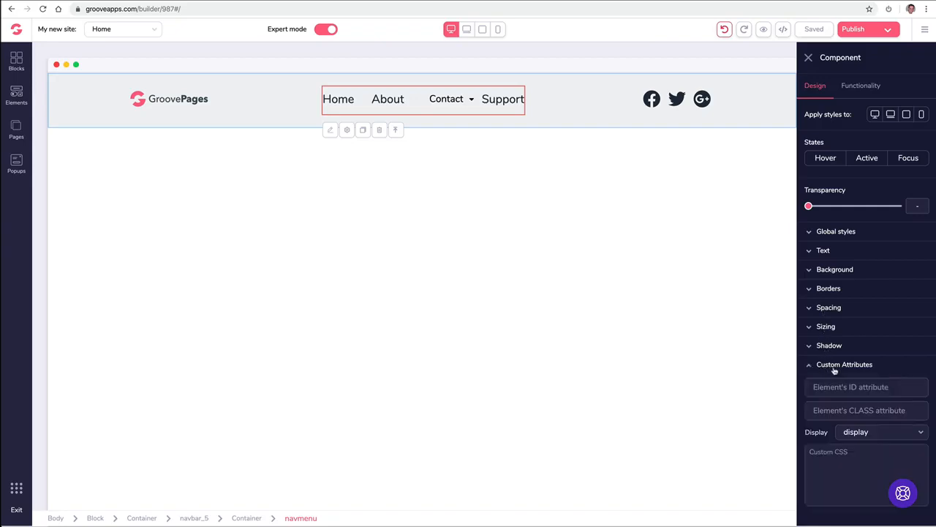
click(835, 366)
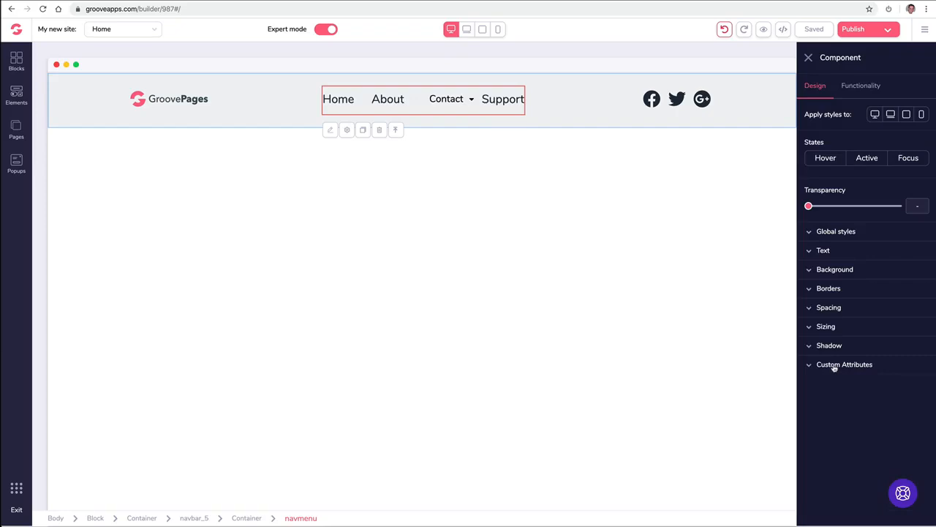
click(847, 89)
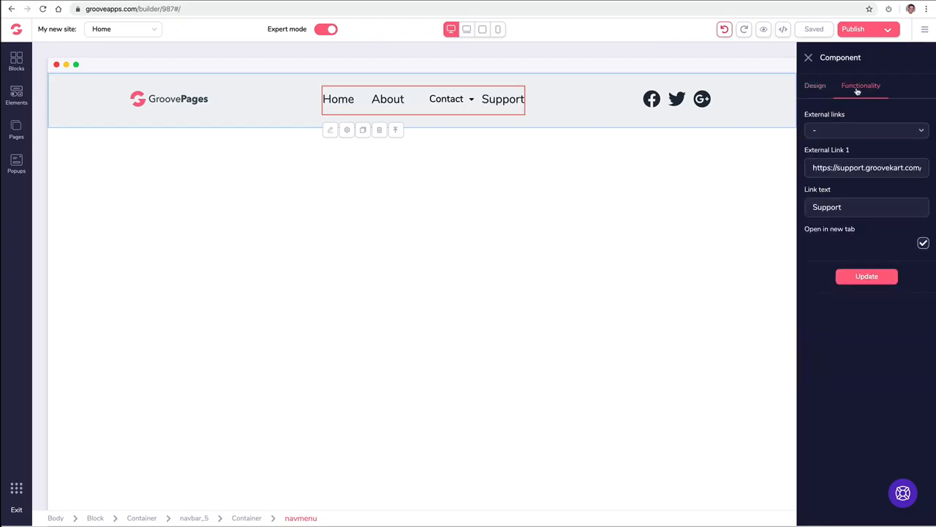
click(812, 87)
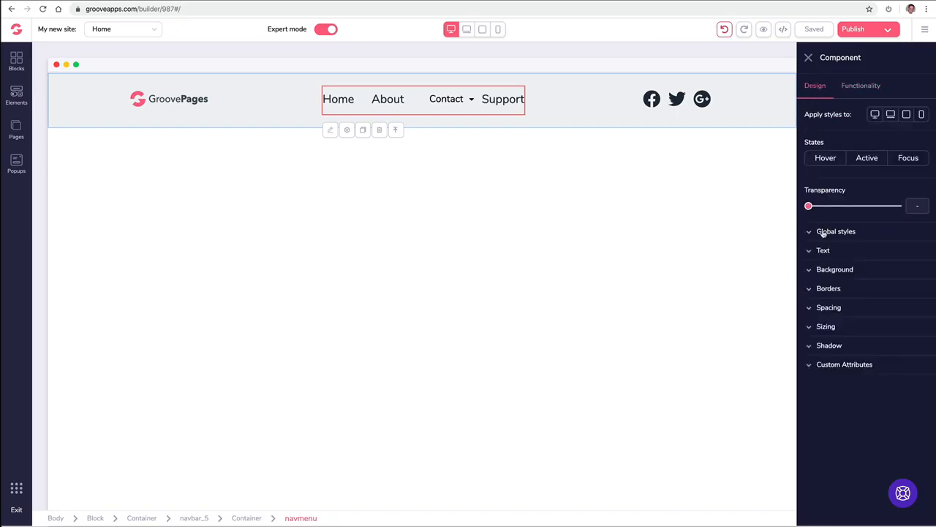
click(852, 89)
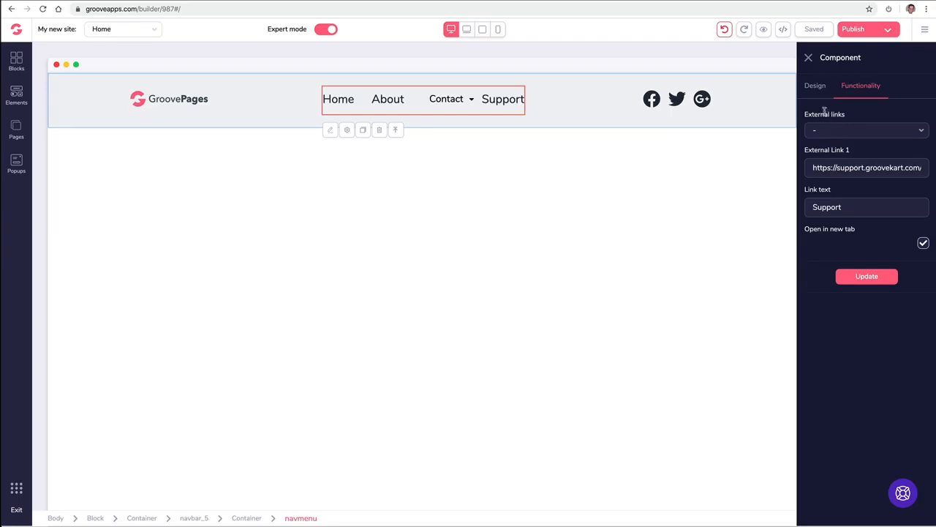
click(809, 58)
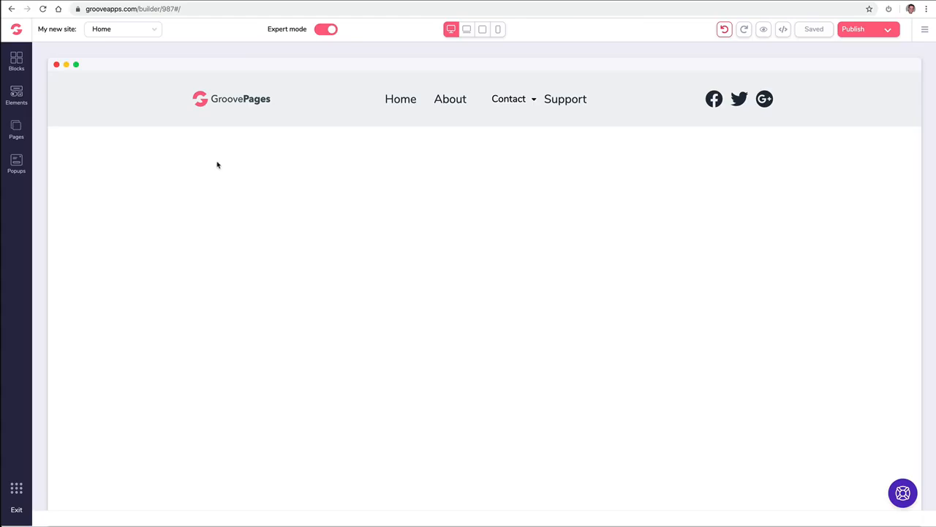
Browse the available countdown wireframe blocks and collapse their list.
click(93, 125)
click(15, 62)
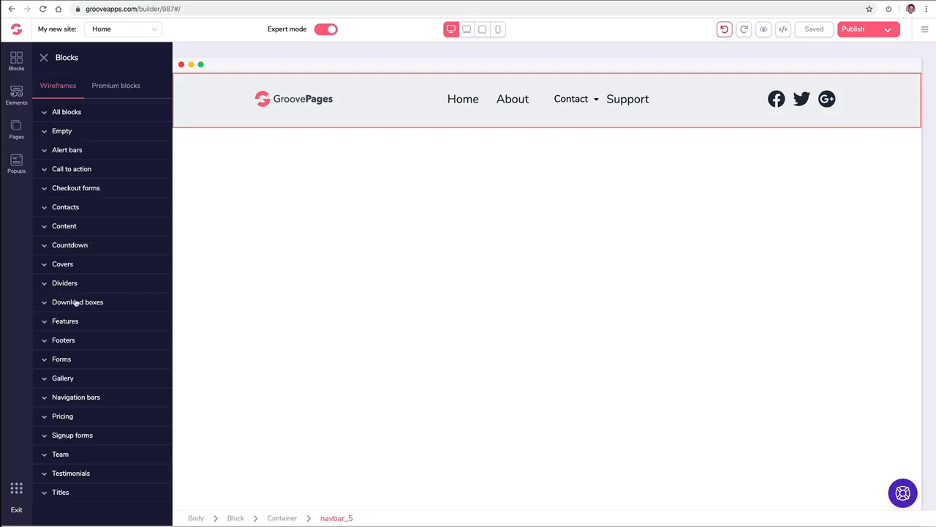
click(93, 246)
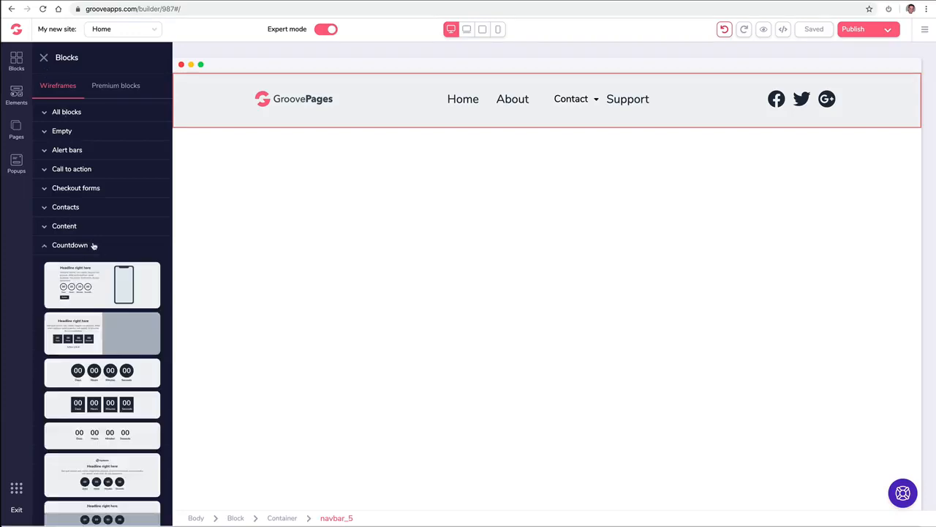
scroll(93, 246, down, 4)
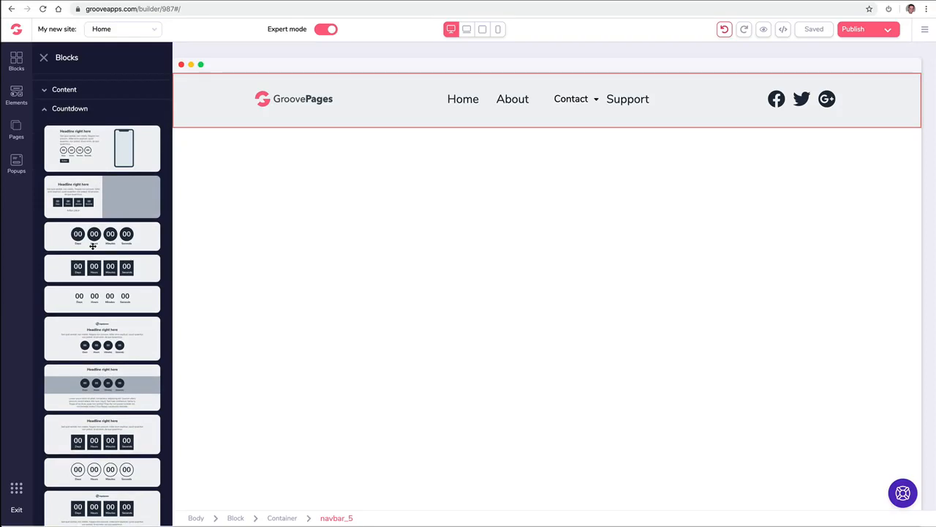
scroll(93, 246, up, 4)
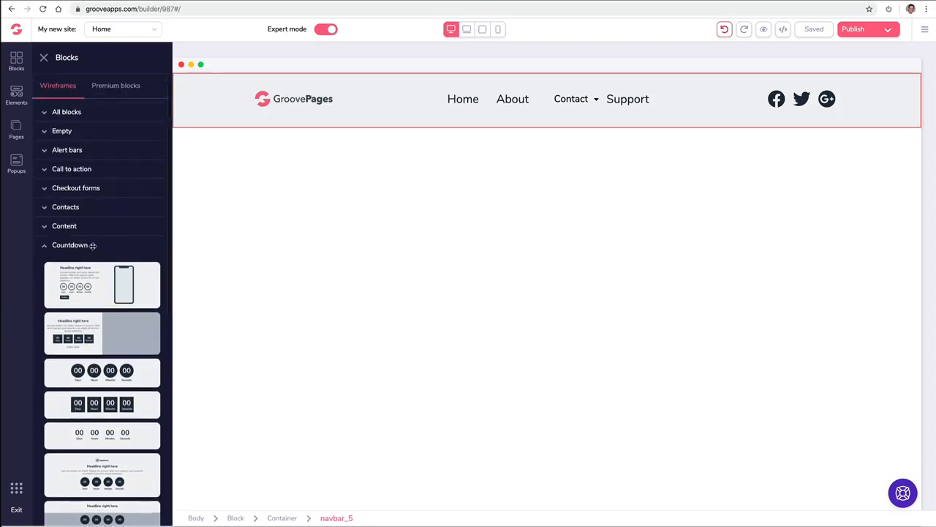
click(54, 247)
Add the premium purple-blue alert bar with a countdown timer above the navigation bar.
click(114, 89)
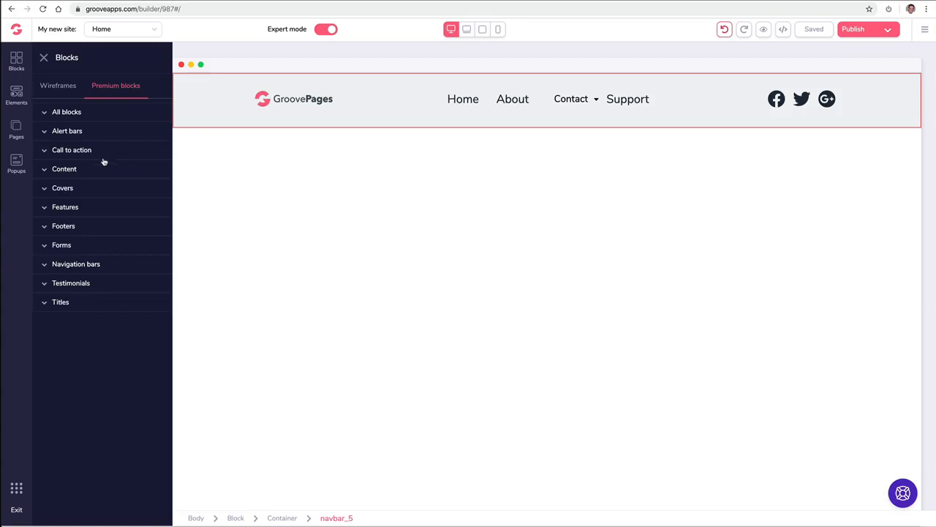
click(93, 131)
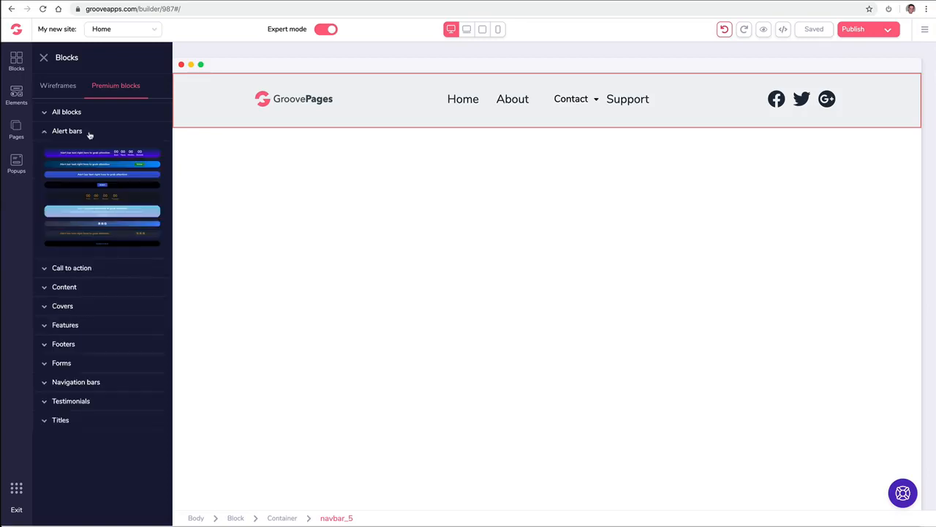
drag(112, 152, 446, 73)
drag(138, 150, 457, 78)
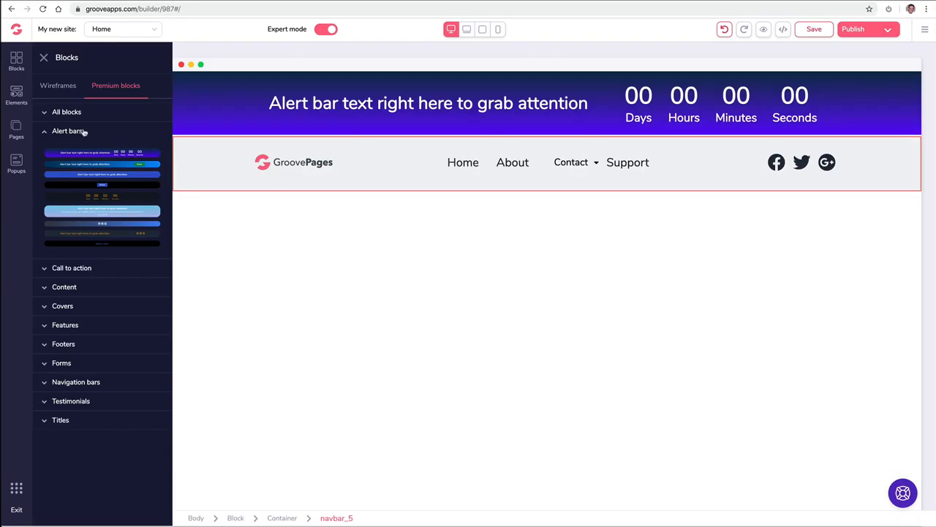
Add the premium cover with the code background and white headline card below the navigation bar.
click(114, 87)
click(77, 193)
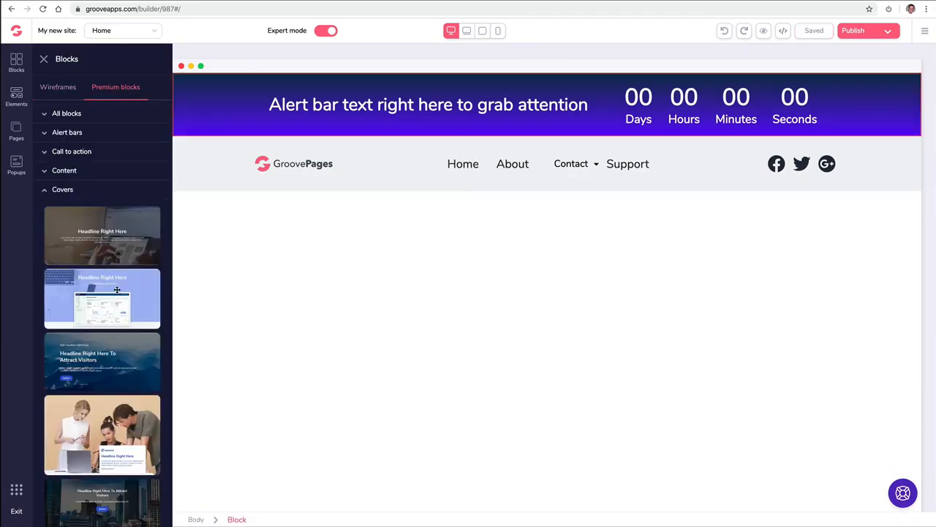
scroll(118, 291, down, 5)
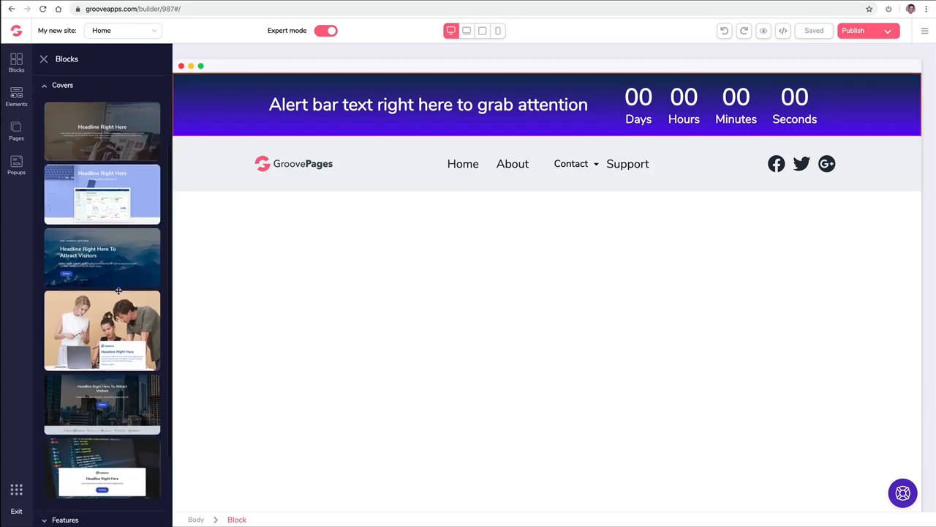
drag(111, 386, 414, 232)
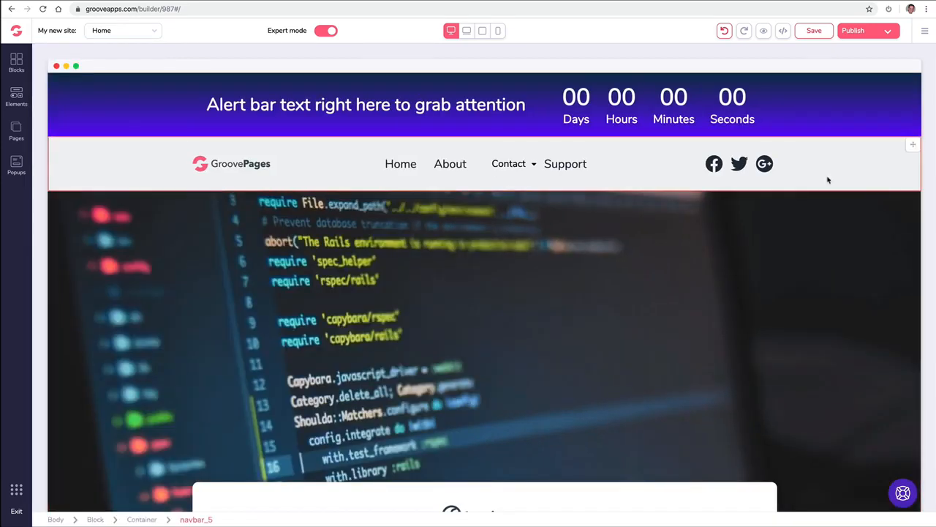
Move the countdown alert bar below the navigation bar and return it to the top of the page.
click(913, 82)
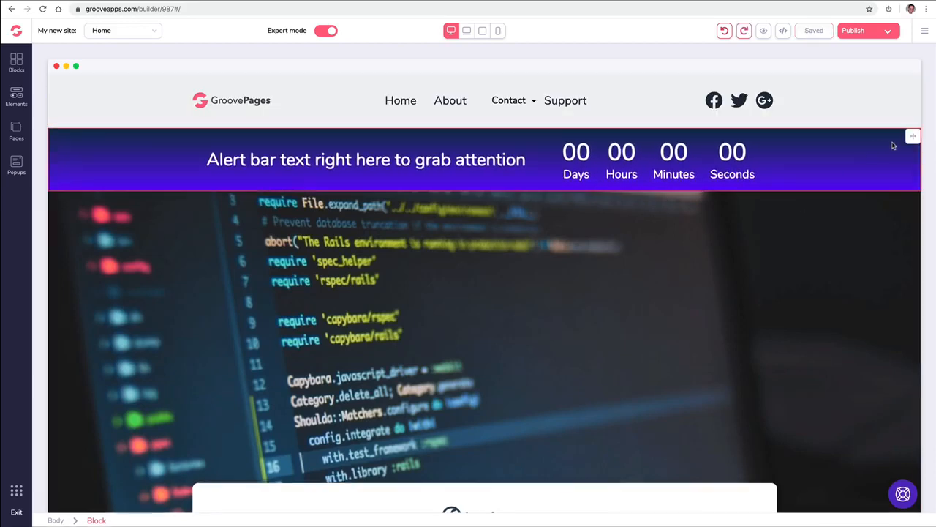
click(911, 136)
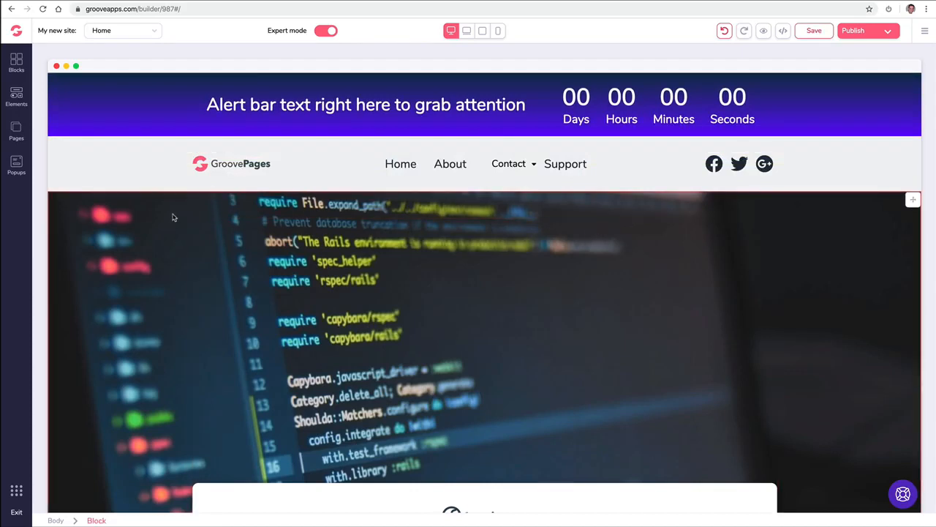
Add the footer wireframe with a headline, a button and three columns of links below the cover.
scroll(171, 215, down, 3)
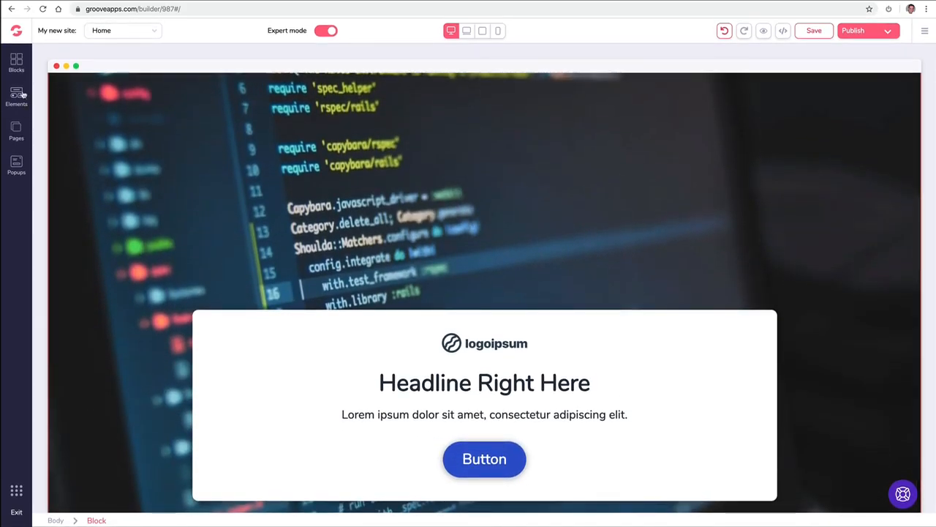
click(17, 63)
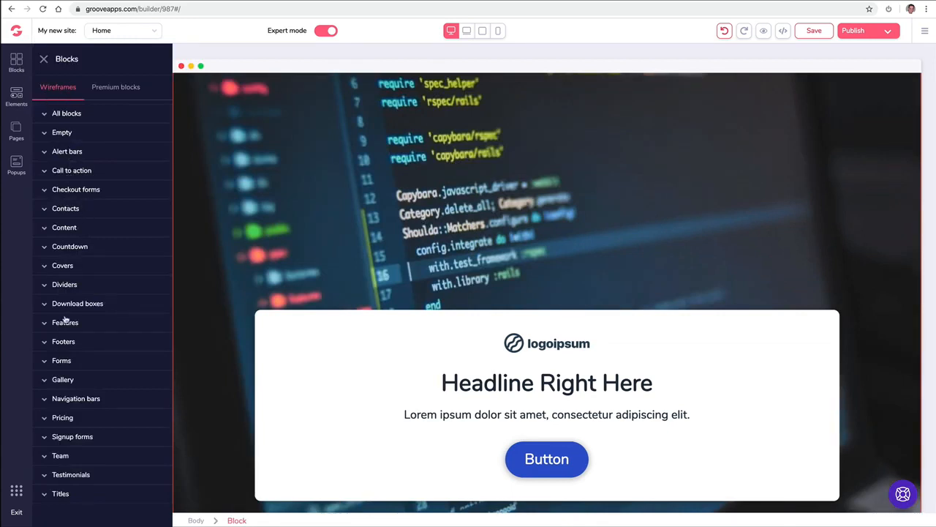
click(77, 347)
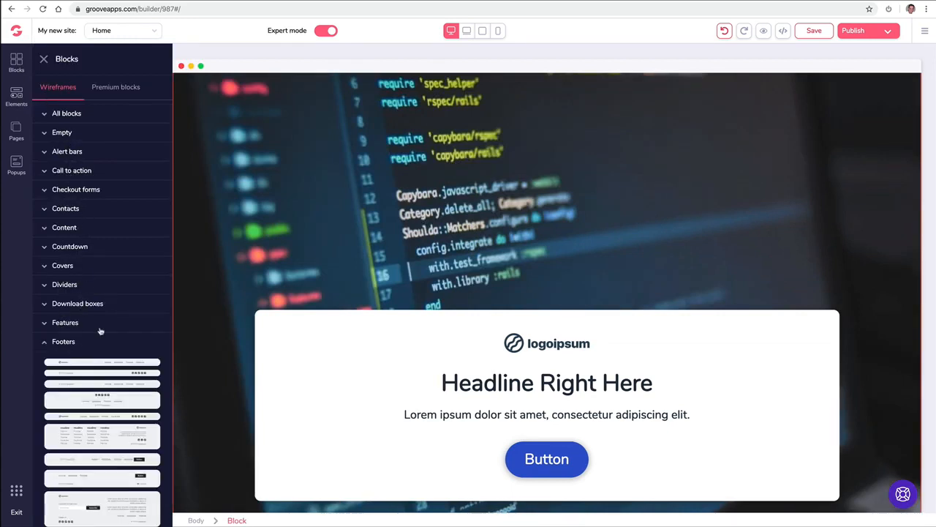
scroll(95, 336, down, 3)
scroll(100, 329, down, 1)
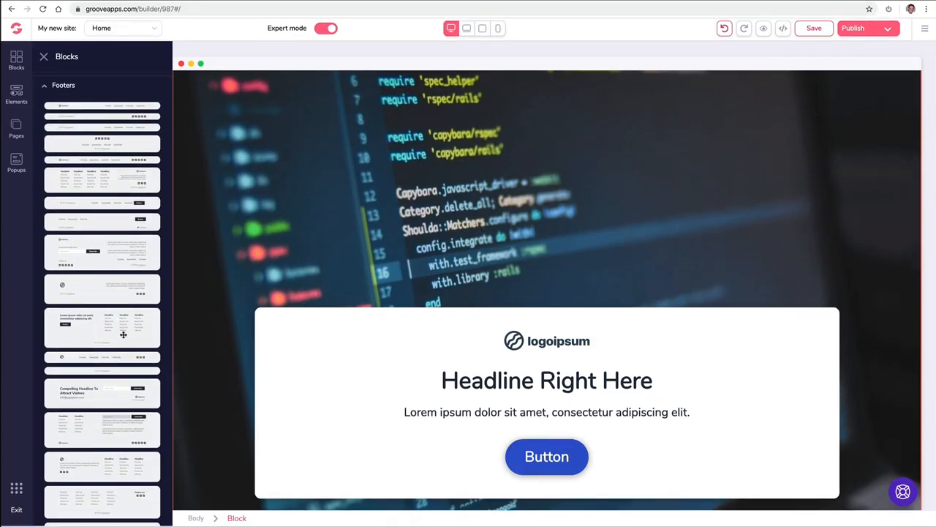
drag(116, 326, 330, 497)
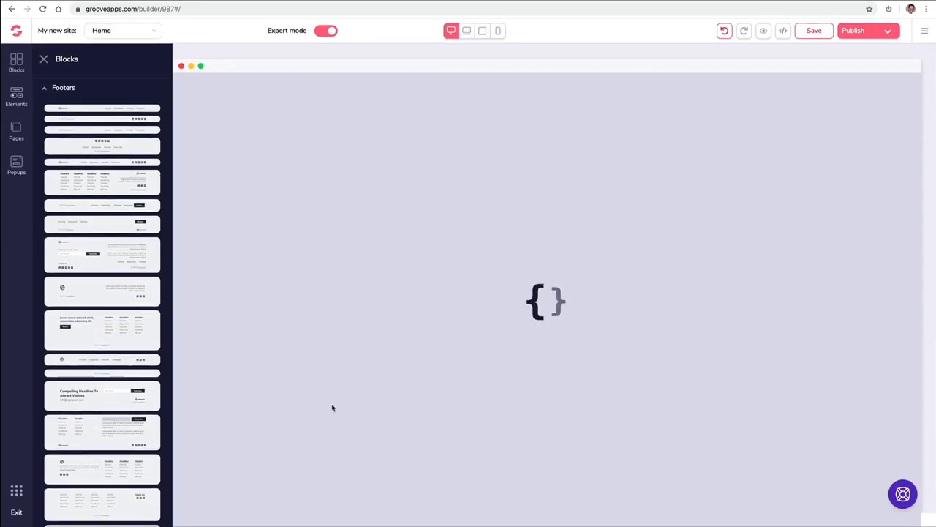
scroll(327, 345, down, 2)
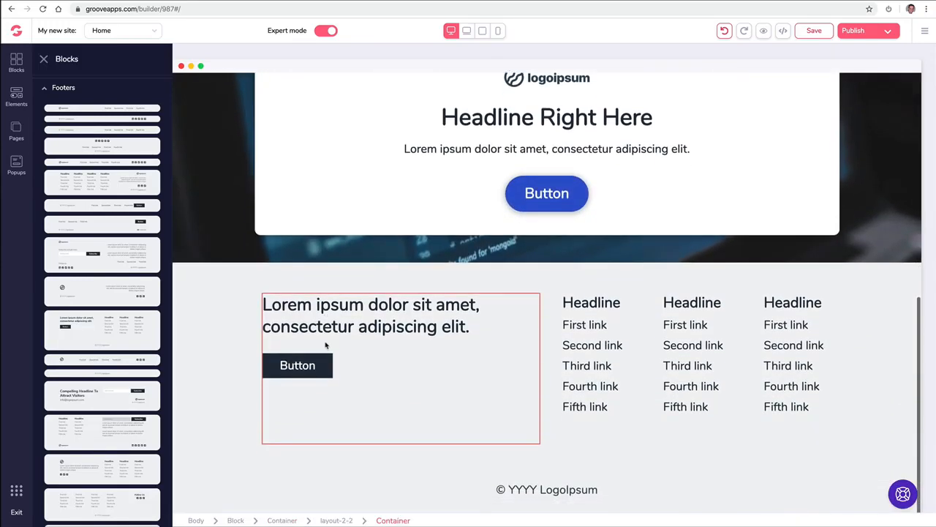
Add the premium blue gradient footer with centred social icons and four links directly below the cover, and close the block library.
click(46, 89)
click(121, 89)
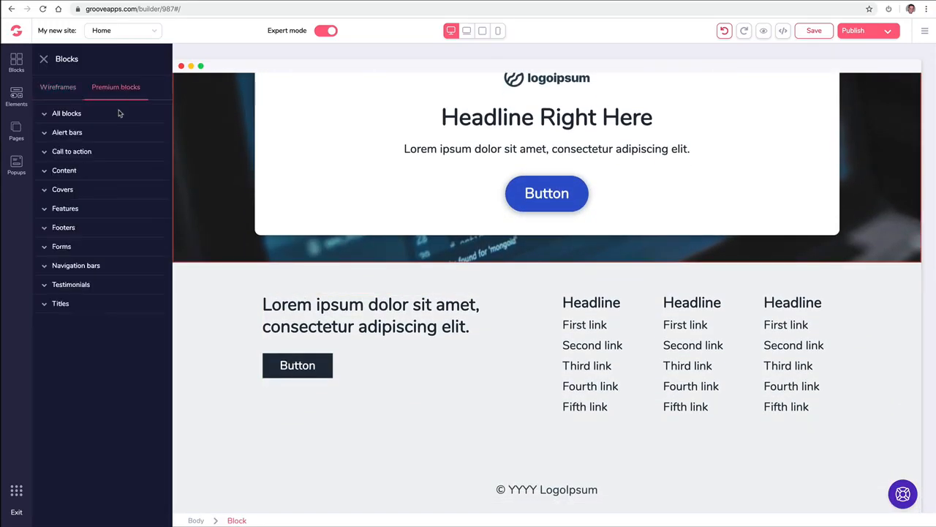
click(82, 211)
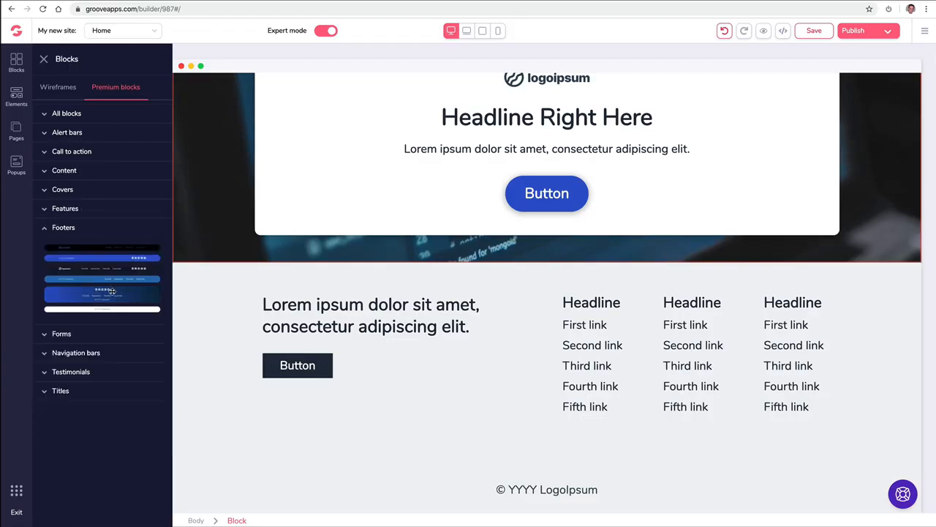
drag(111, 292, 428, 292)
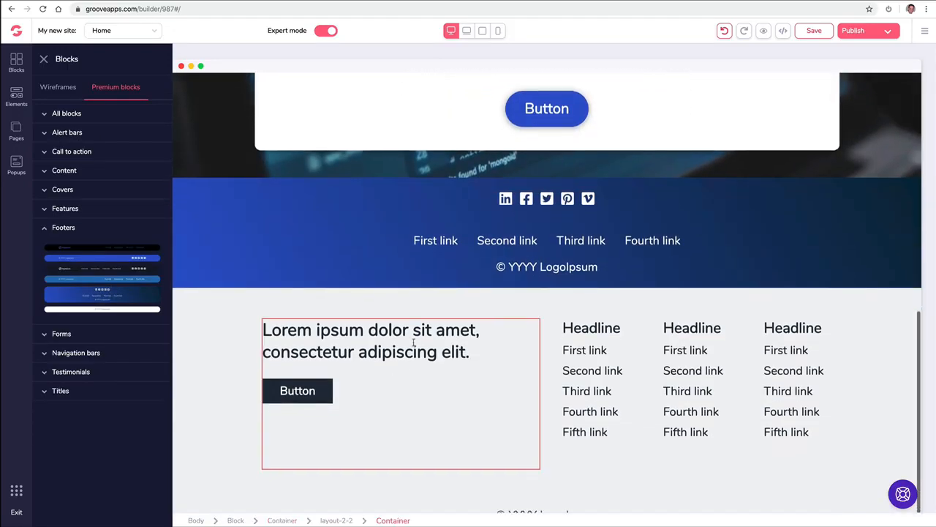
click(241, 328)
click(103, 272)
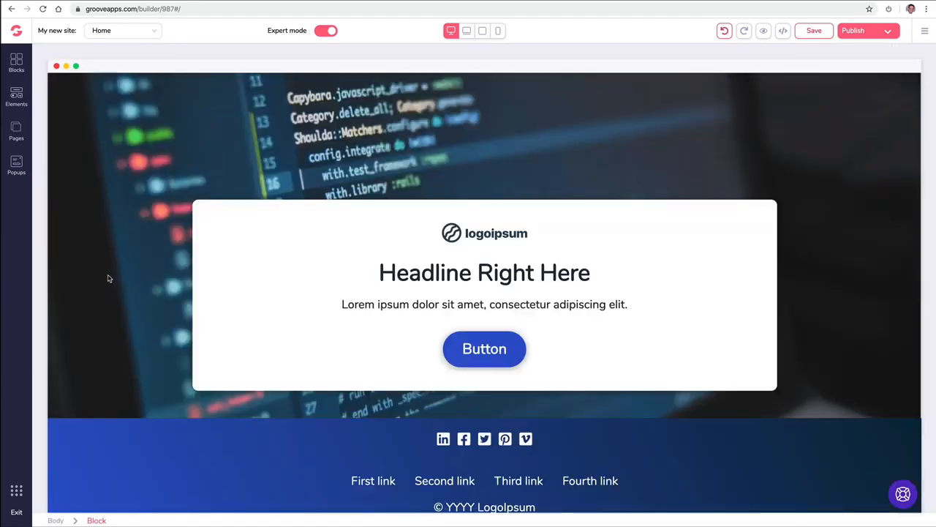
Insert two call-to-action wireframes below the cover: one with text left, an action link and image right, and one with image left.
click(17, 63)
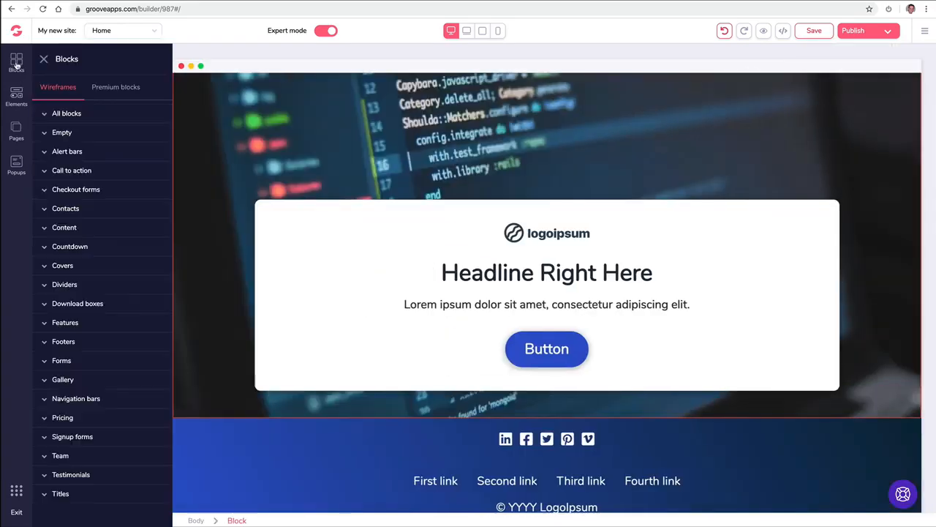
click(104, 172)
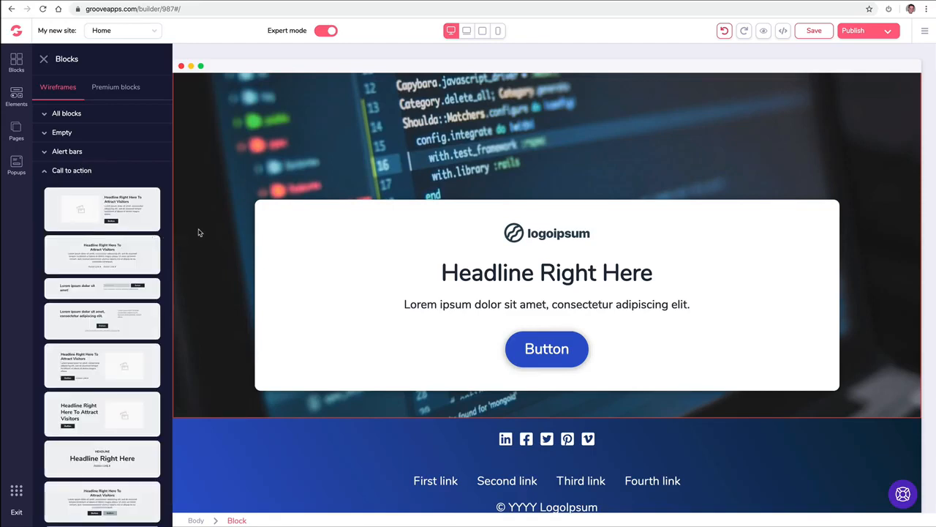
scroll(410, 351, up, 2)
scroll(410, 351, down, 2)
drag(122, 356, 439, 428)
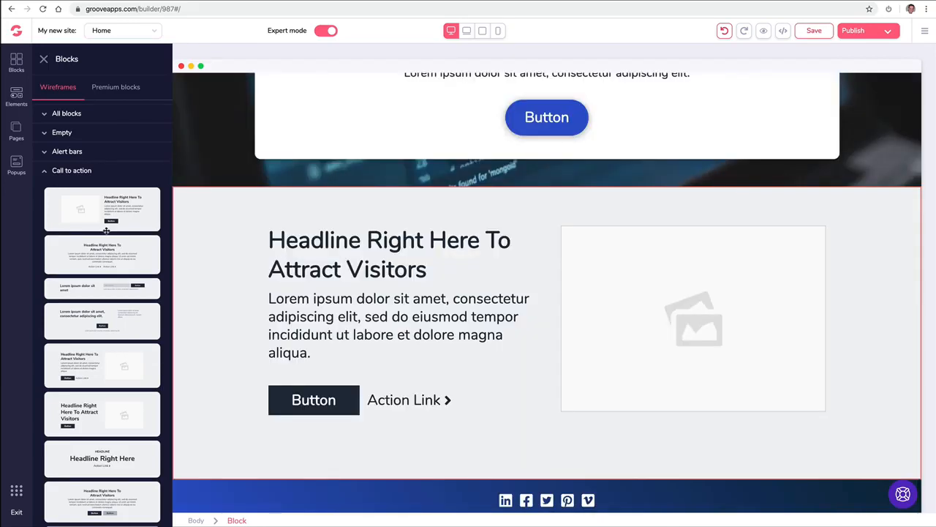
drag(180, 219, 366, 224)
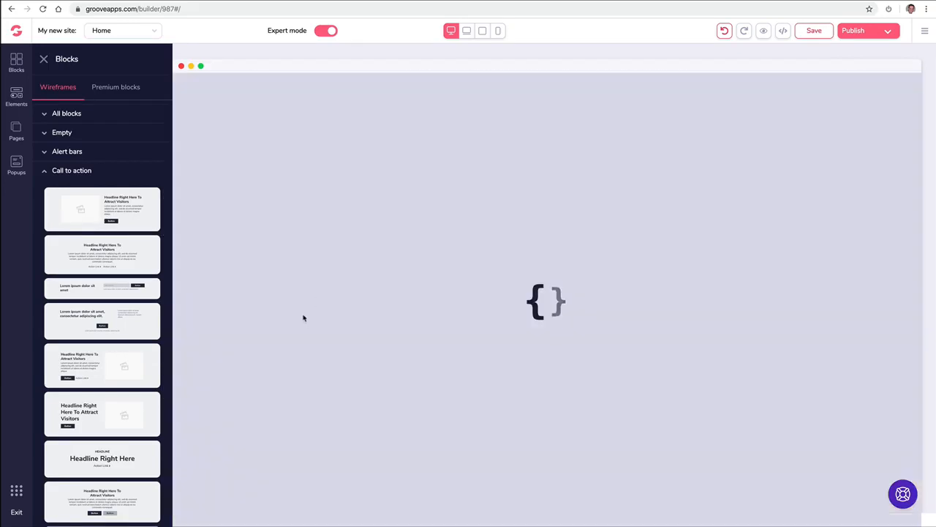
Insert the premium features block with six blue-titled features on a light background directly below the cover.
click(116, 86)
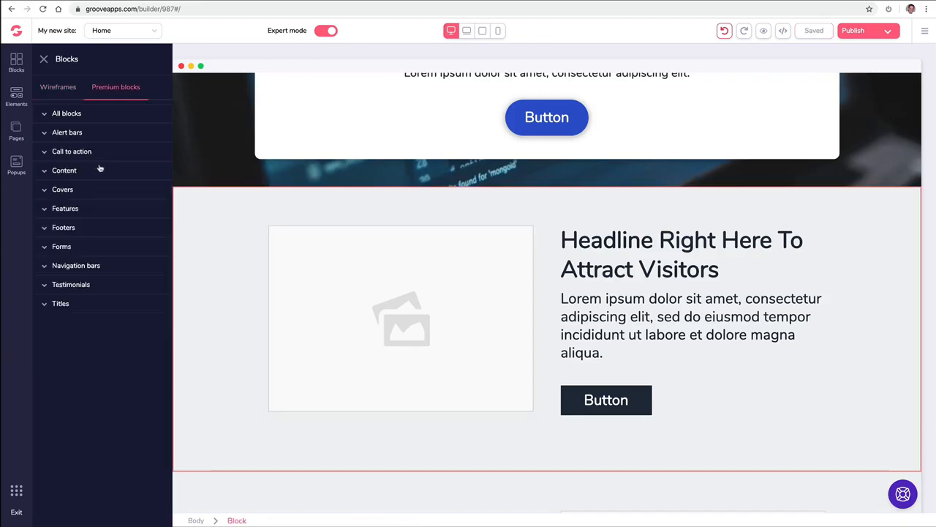
click(96, 208)
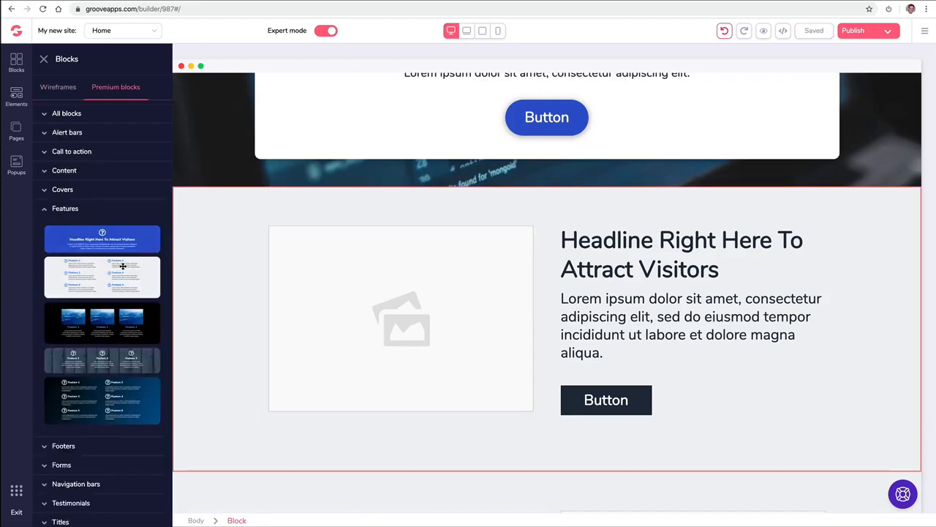
drag(123, 266, 537, 209)
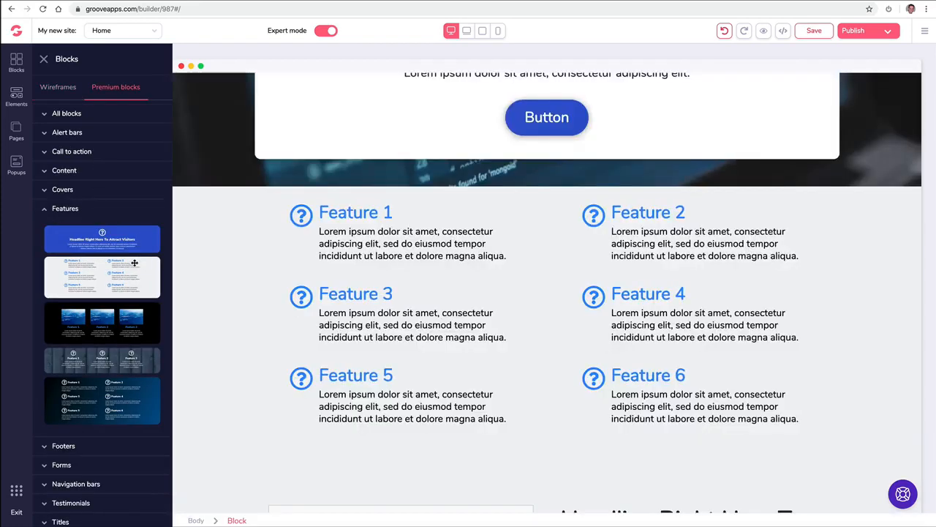
Insert the light three-column premium testimonials block directly below the cover and the blue "What people say" testimonial beneath it.
click(50, 210)
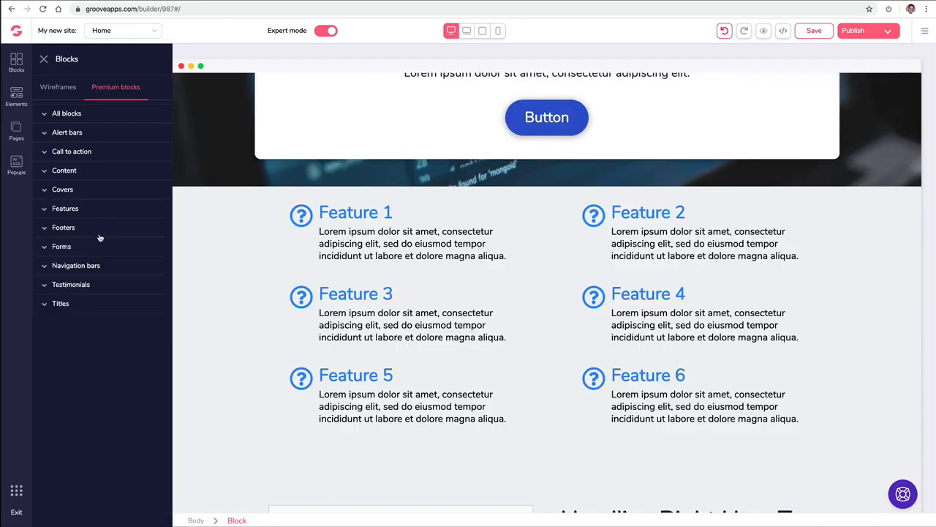
click(64, 285)
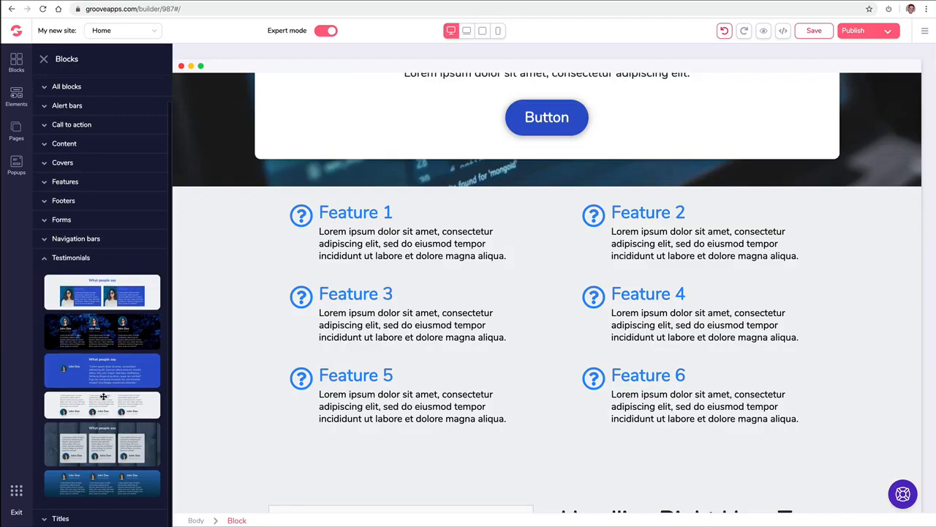
drag(103, 396, 516, 220)
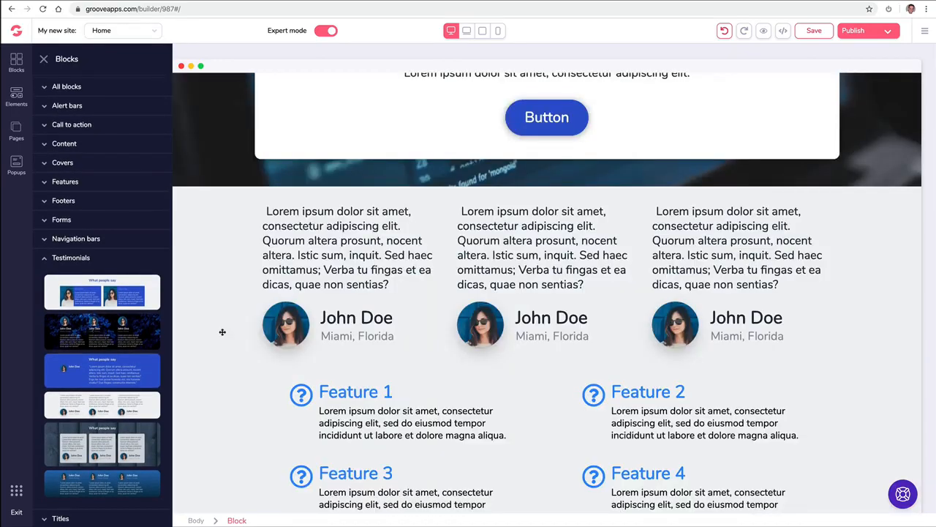
scroll(289, 333, up, 1)
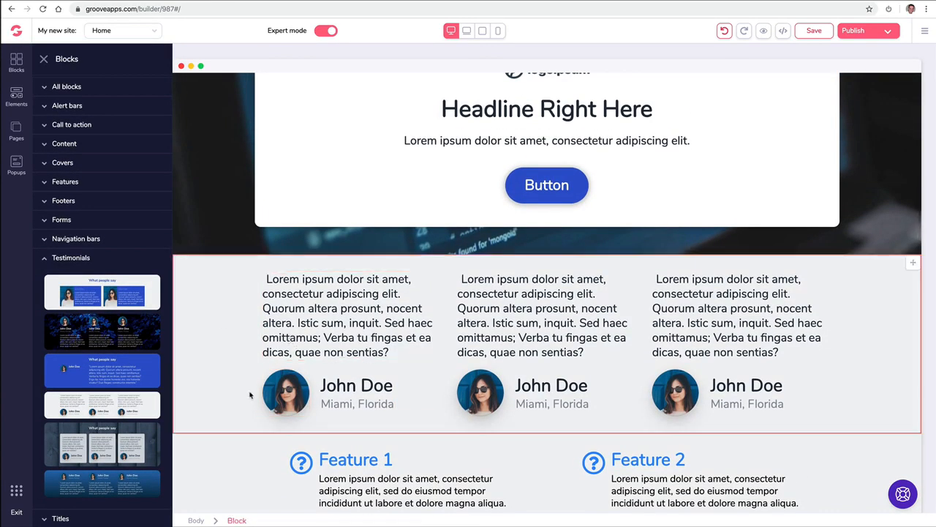
scroll(255, 393, down, 1)
drag(121, 377, 401, 376)
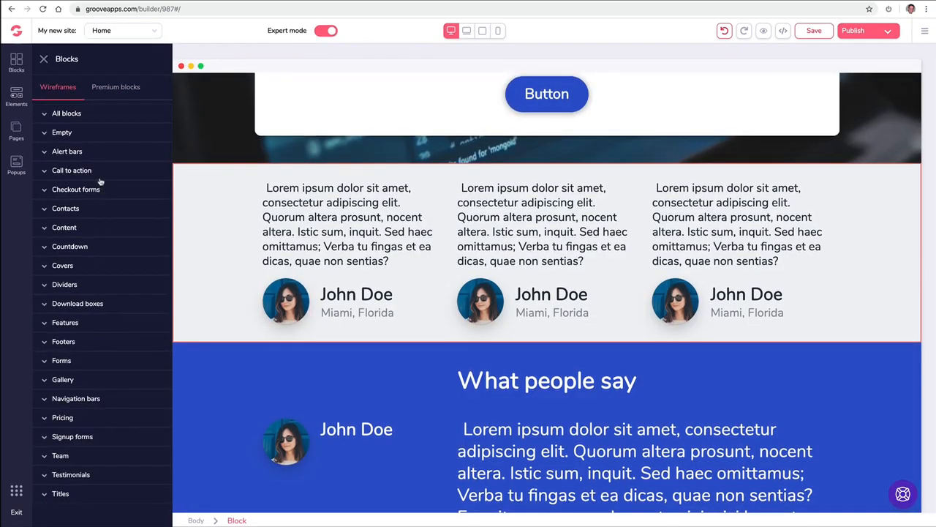
Insert the contacts wireframe with a full-width map, contact details and a message form directly below the cover.
click(88, 209)
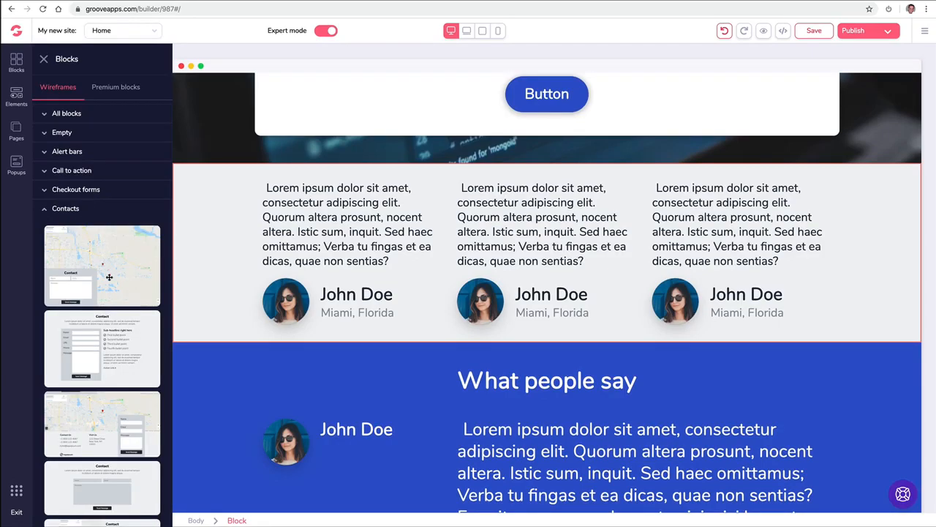
scroll(125, 325, down, 2)
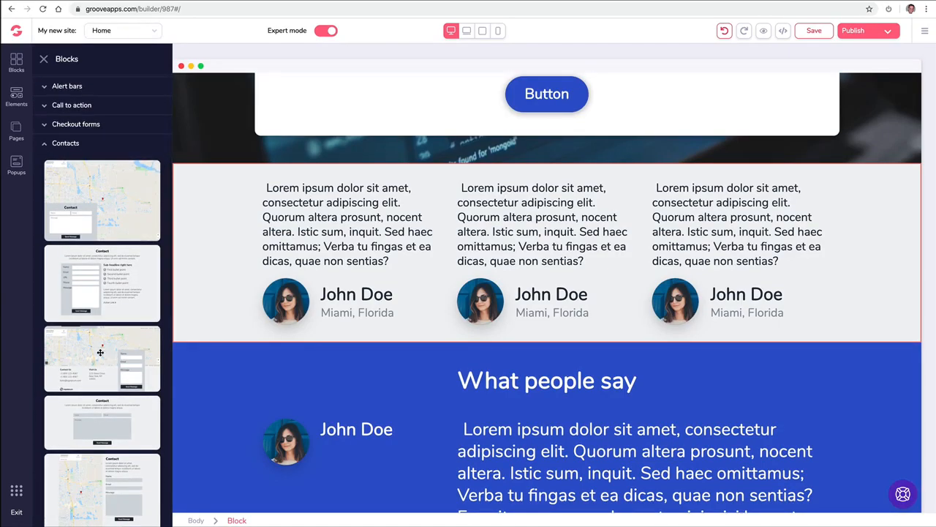
drag(100, 350, 421, 221)
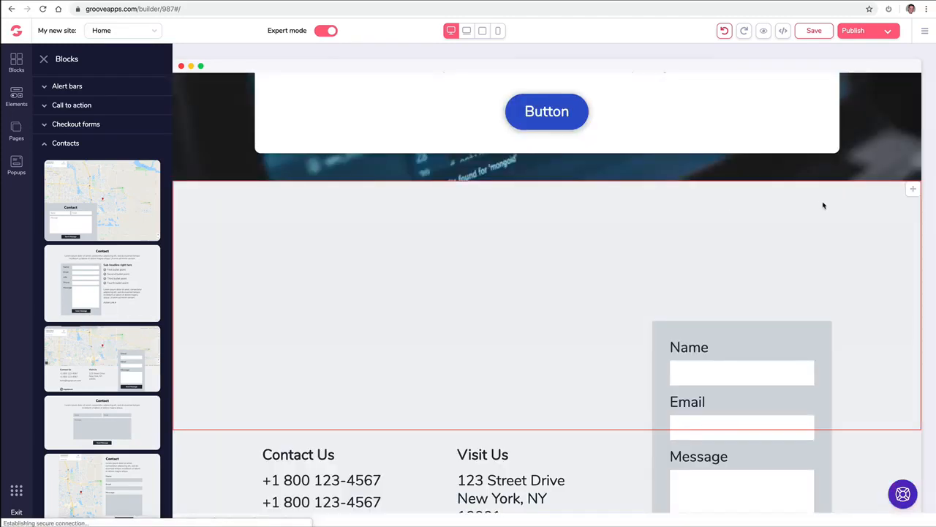
scroll(597, 275, down, 4)
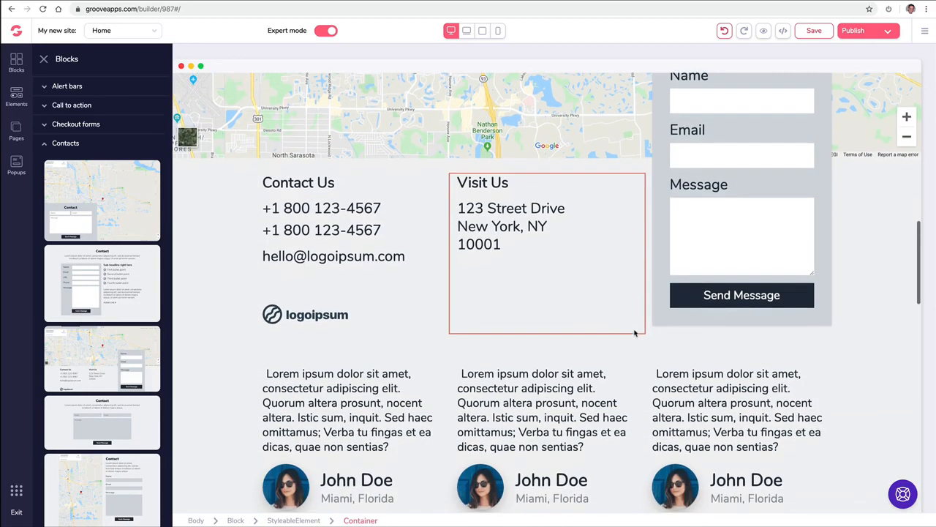
scroll(636, 329, up, 1)
scroll(635, 333, up, 1)
scroll(627, 319, down, 7)
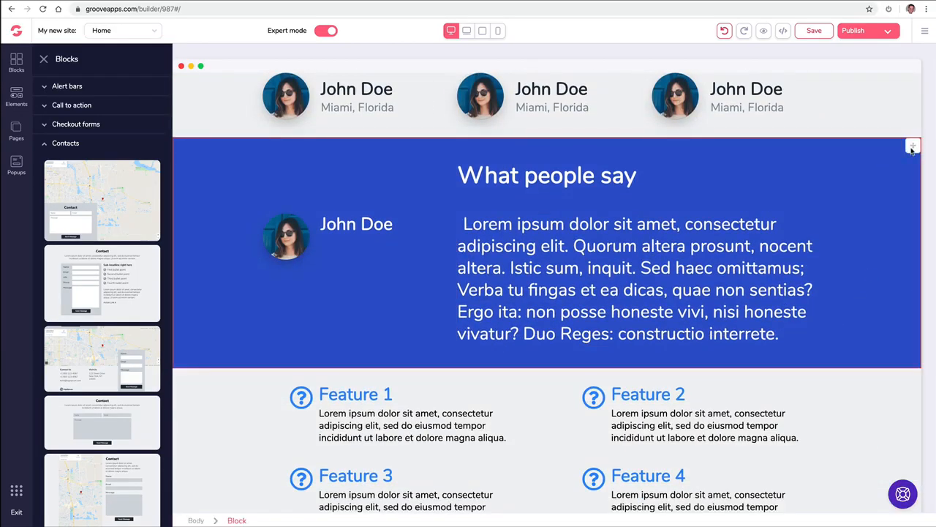
Insert the pricing wireframe with three feature-list plans, Starter, Pro and Unlimited, between the two call-to-action blocks.
drag(911, 149, 916, 162)
click(16, 61)
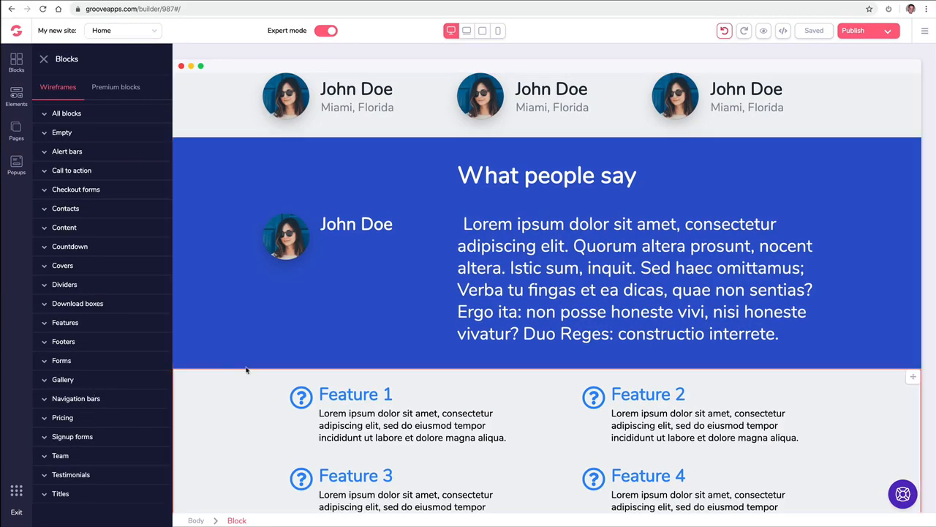
scroll(250, 370, down, 3)
scroll(250, 370, down, 12)
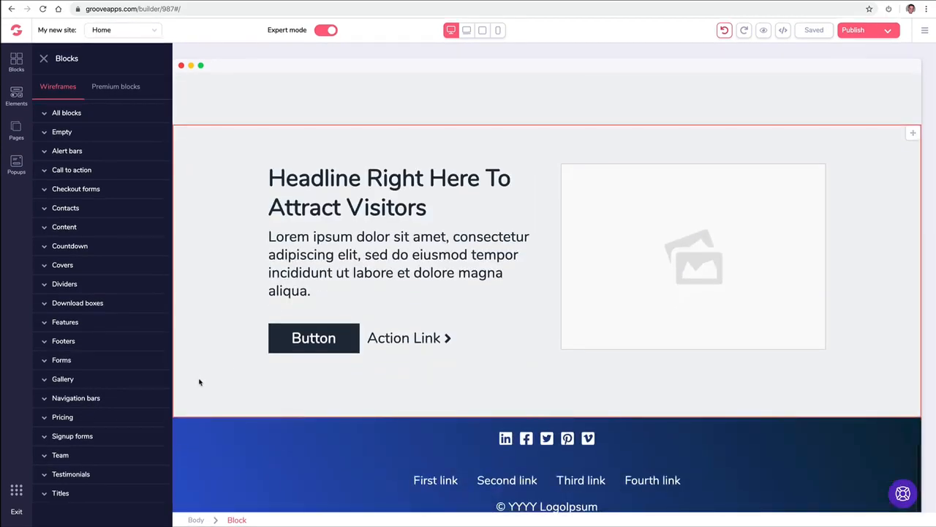
click(86, 422)
scroll(110, 366, down, 8)
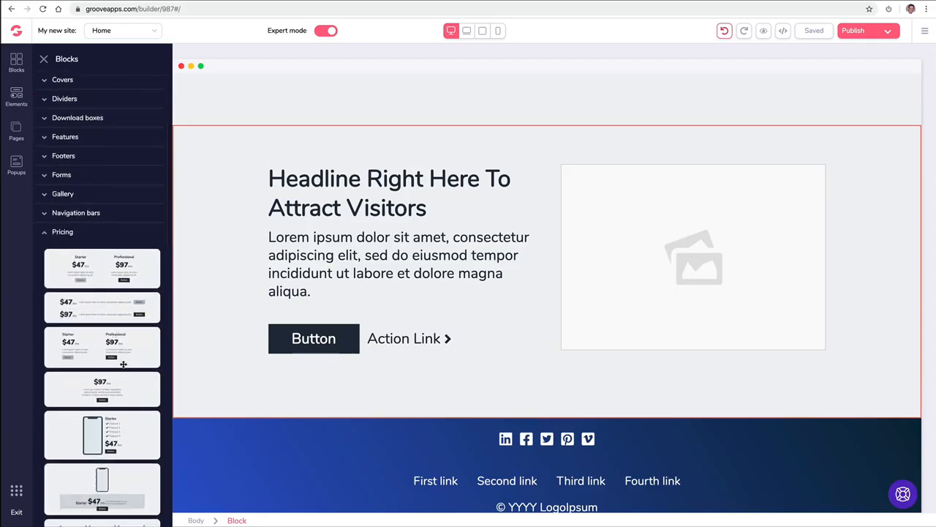
scroll(122, 354, down, 3)
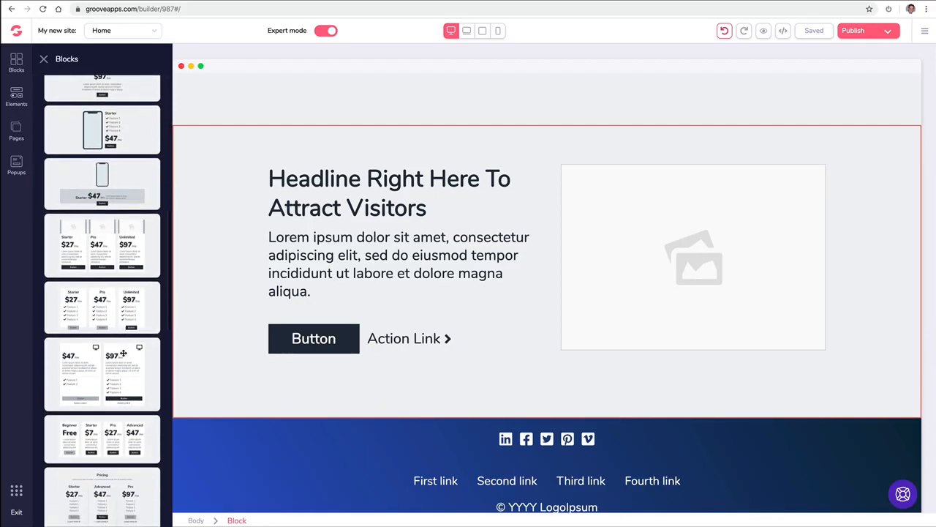
drag(113, 314, 490, 175)
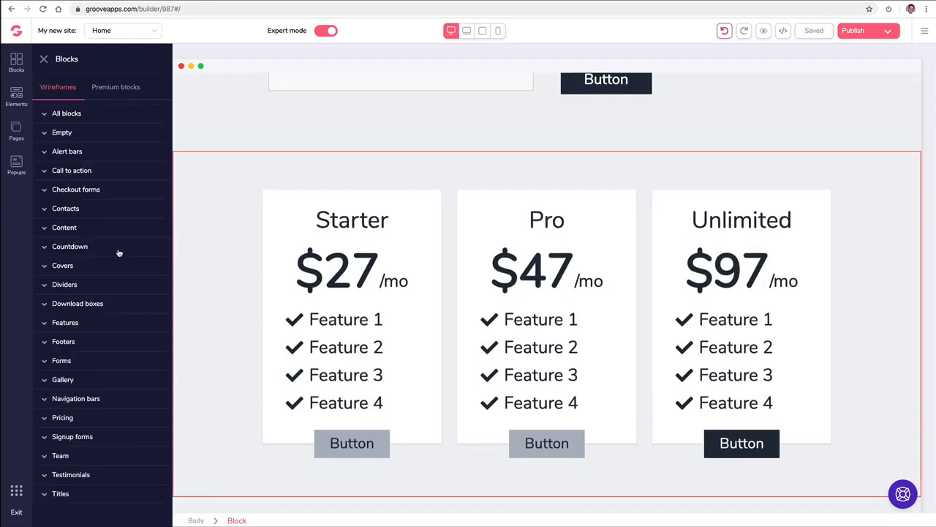
Insert the countdown wireframe with four dark circles below the features block and the single-row headline and subscribe form wireframe beneath it.
click(88, 248)
scroll(107, 260, down, 3)
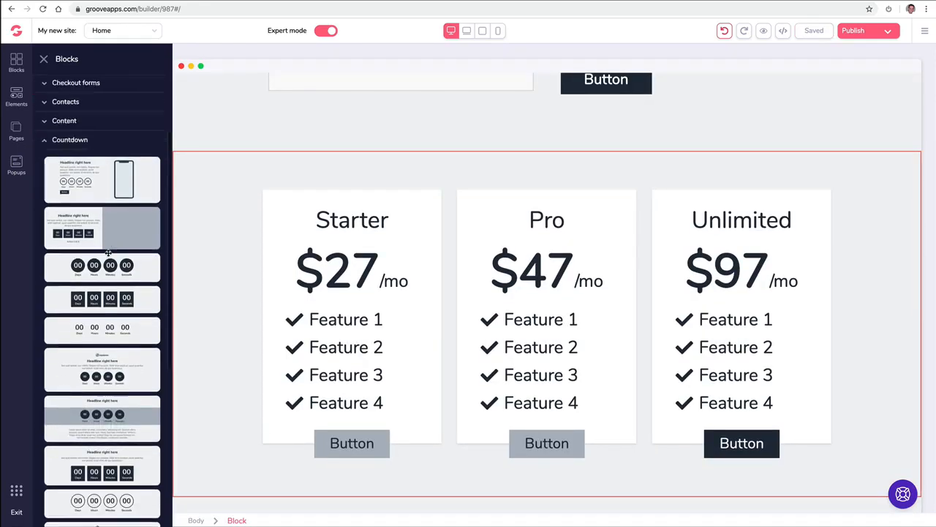
drag(107, 261, 441, 203)
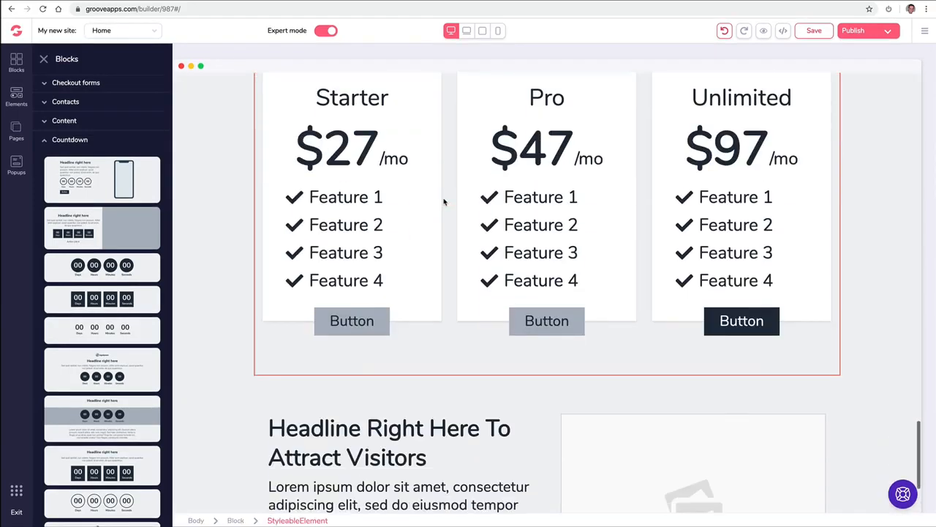
click(90, 360)
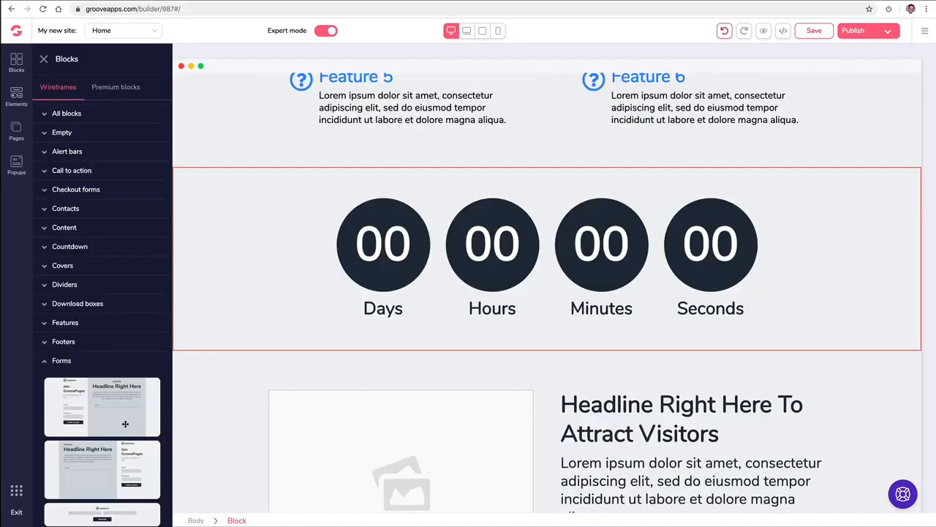
scroll(125, 424, down, 5)
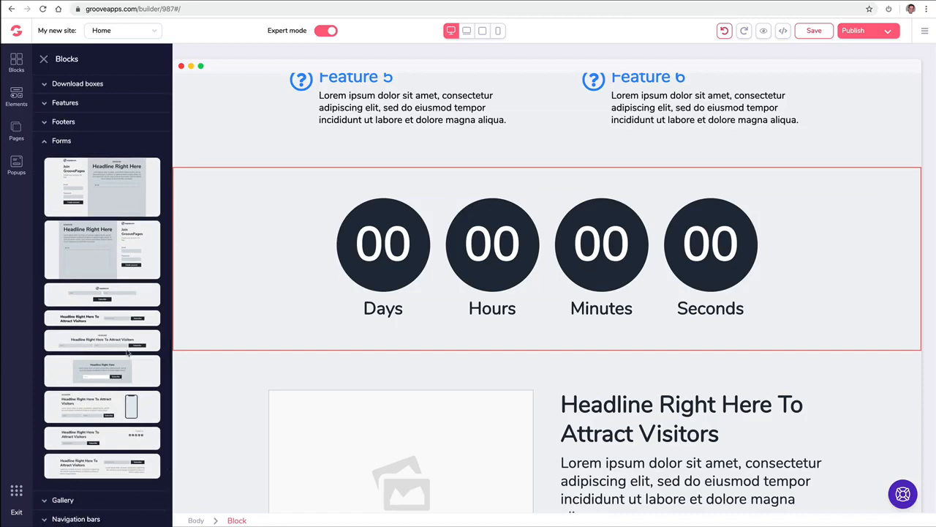
drag(132, 318, 556, 351)
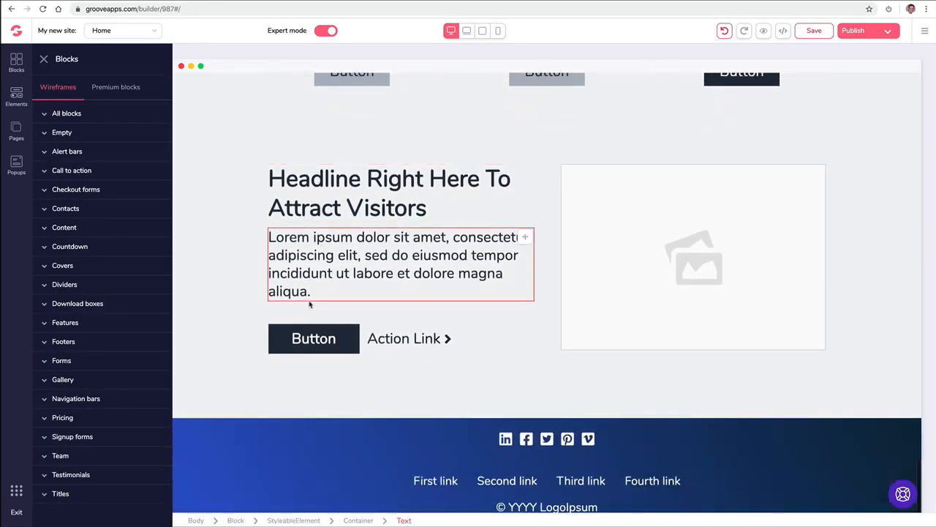
Insert the "Our Team" wireframe with three round-avatar member cards near the footer.
click(59, 456)
scroll(117, 402, down, 2)
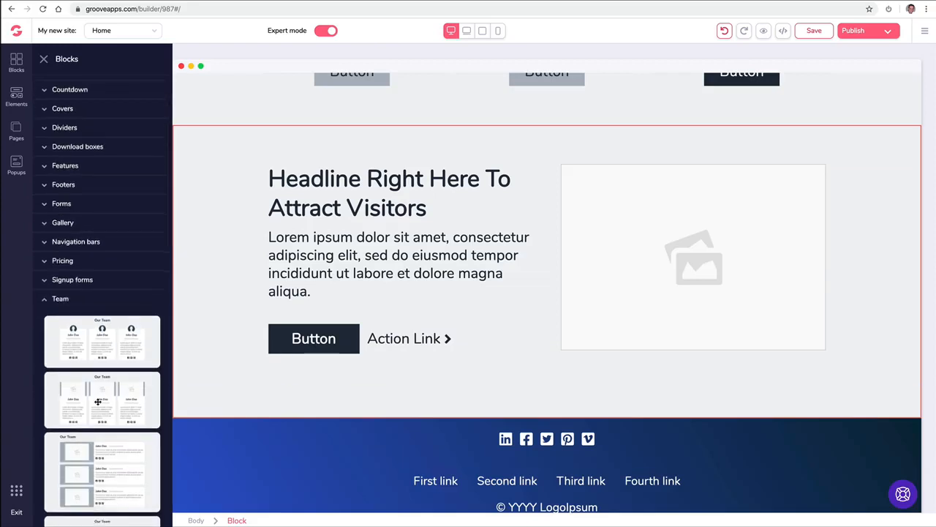
drag(108, 342, 516, 449)
Set the contact block's map location to the business's street address, update the map and close its settings.
scroll(809, 249, up, 15)
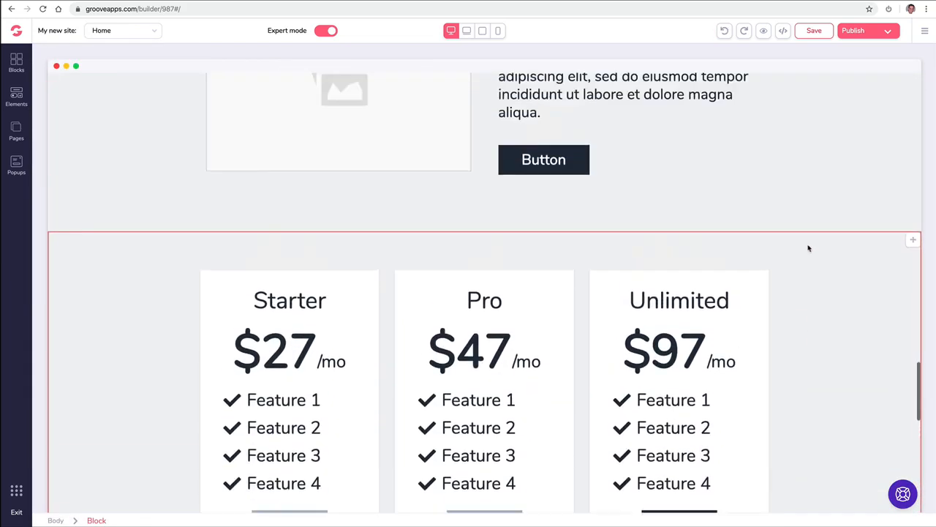
scroll(775, 239, up, 20)
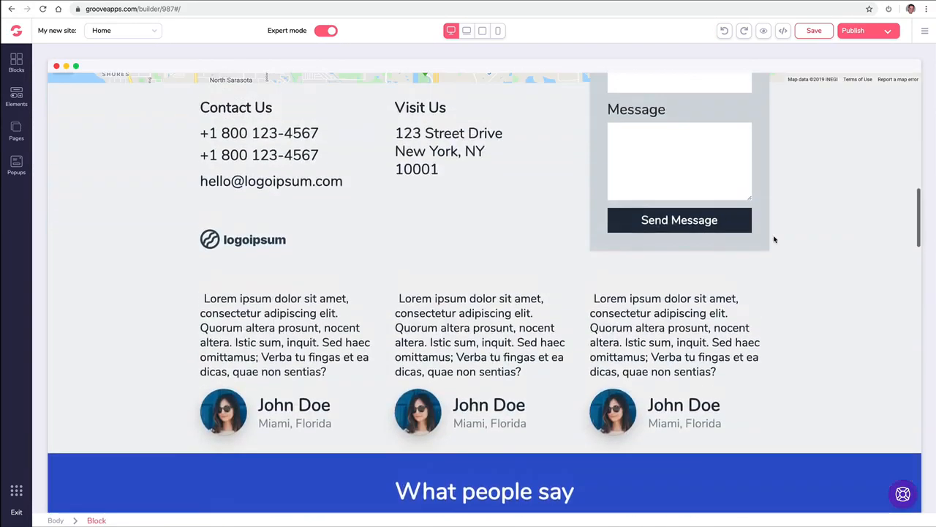
scroll(774, 239, up, 5)
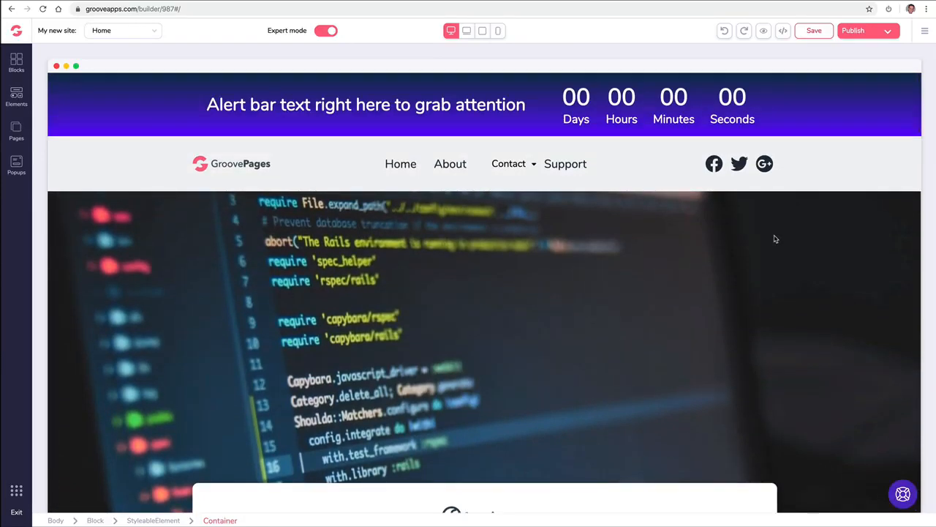
scroll(397, 162, down, 8)
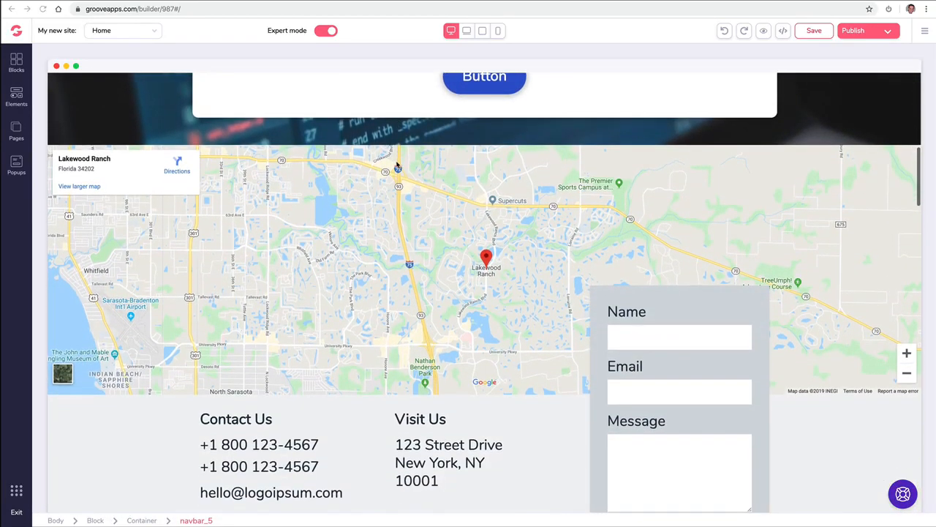
click(376, 197)
click(177, 198)
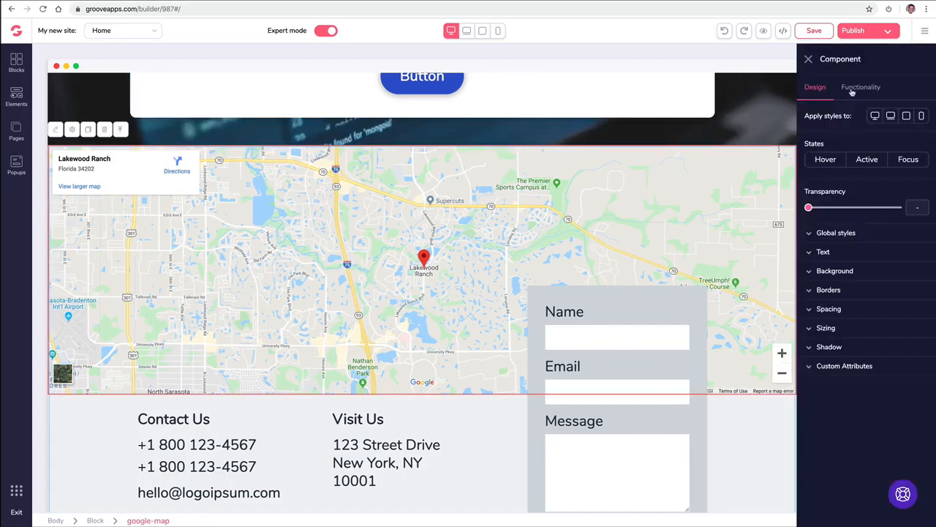
click(862, 87)
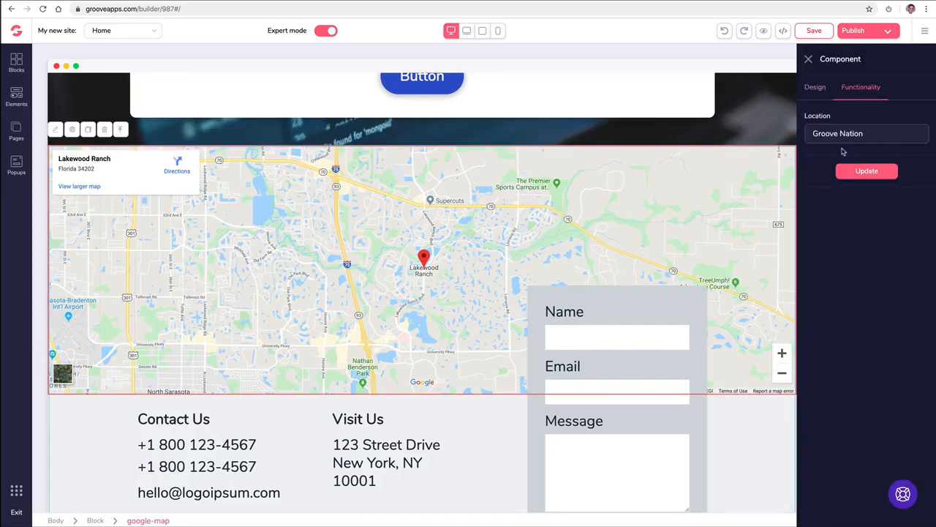
triple_click(835, 138)
text(877 Island Ave., San Diego CA 92101)
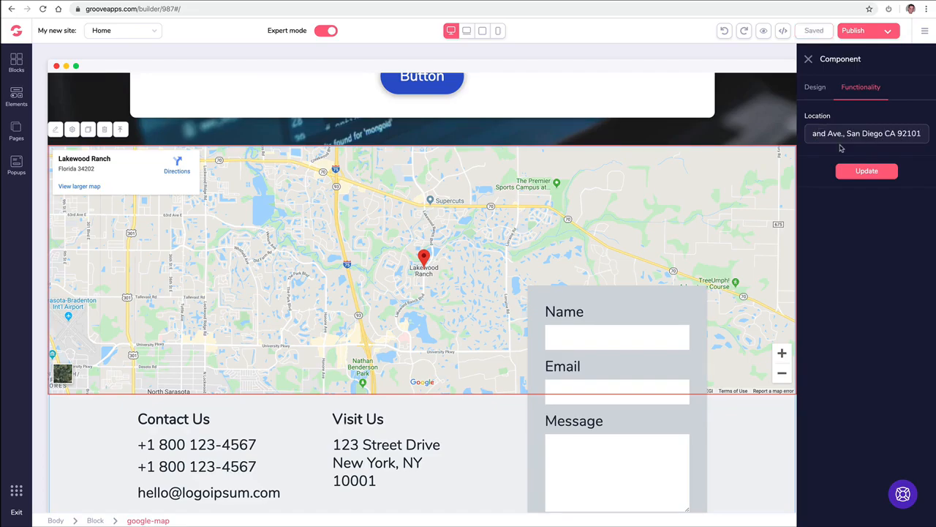
click(847, 173)
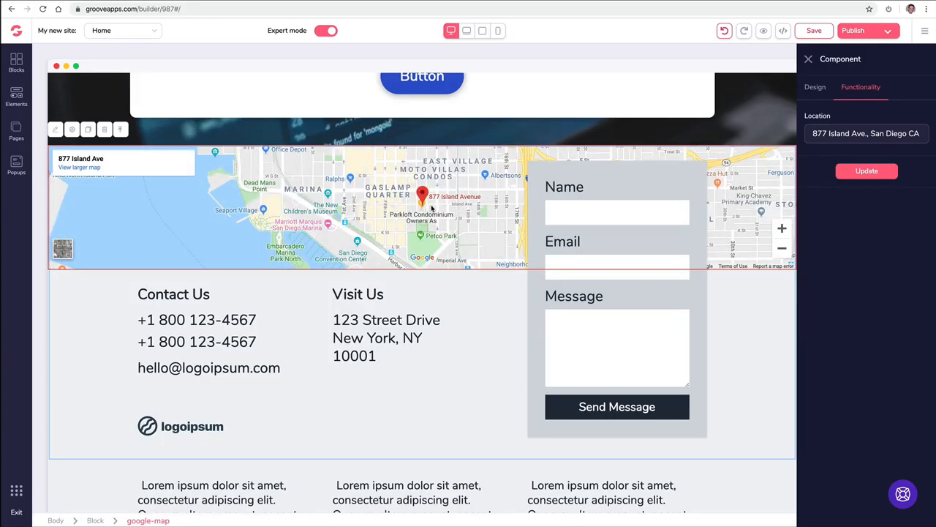
click(809, 58)
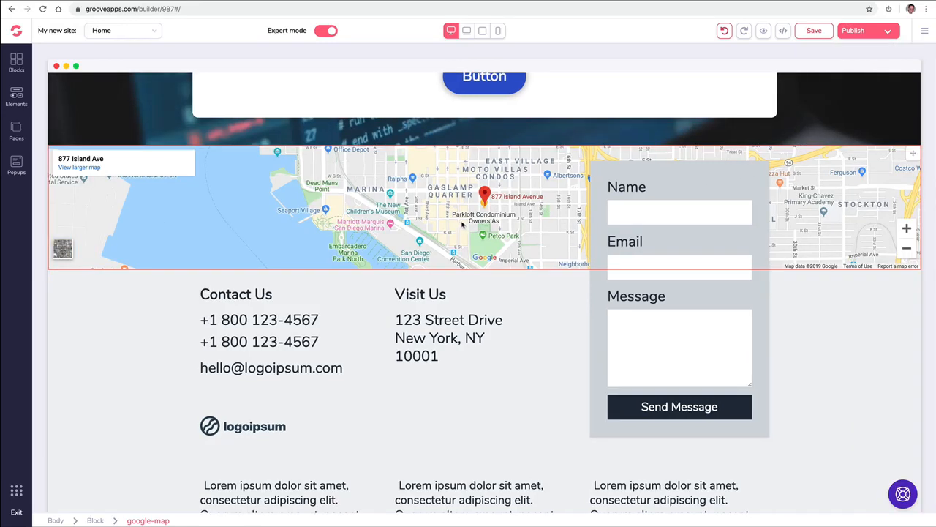
scroll(449, 238, down, 6)
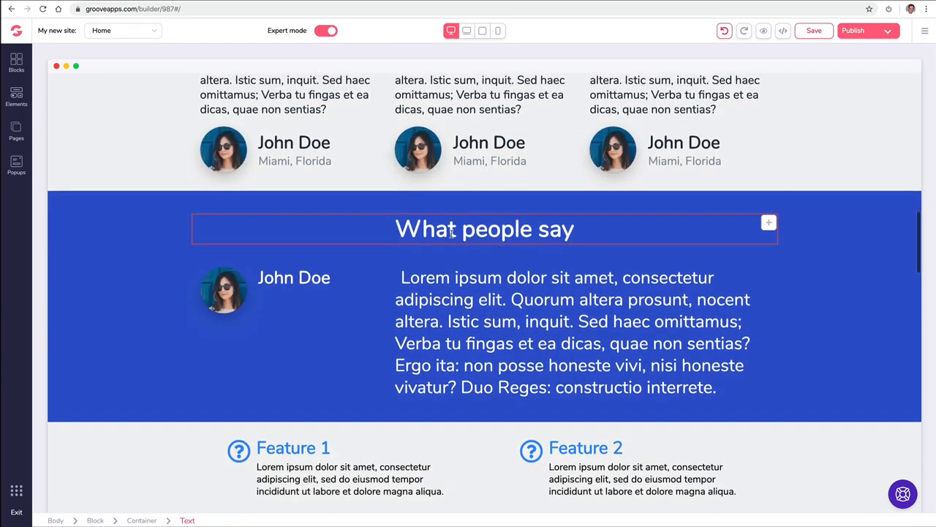
scroll(453, 234, up, 2)
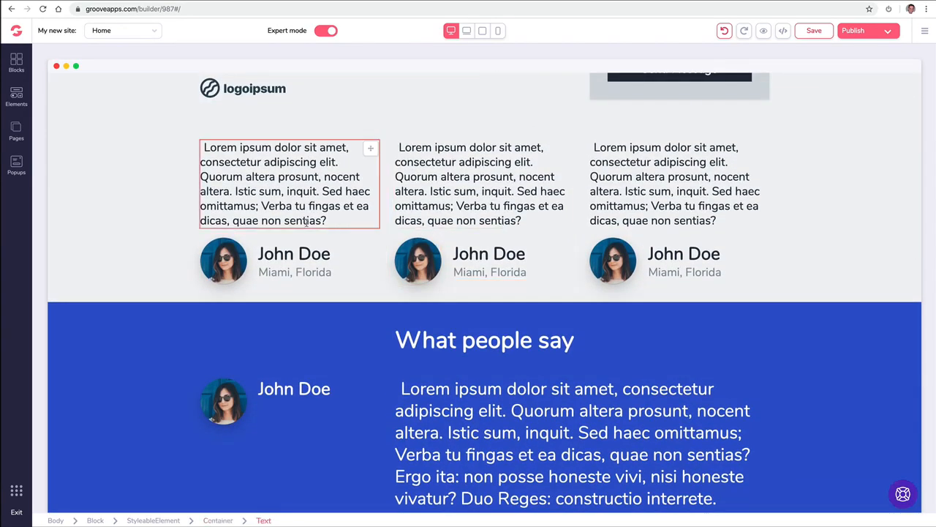
Set the background colour of the three-column testimonial block to white.
scroll(184, 254, down, 1)
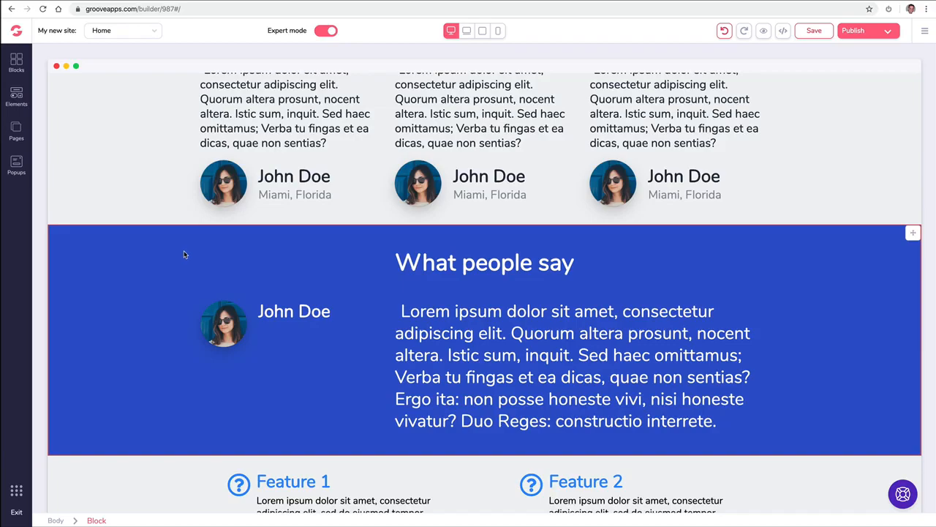
scroll(182, 253, up, 3)
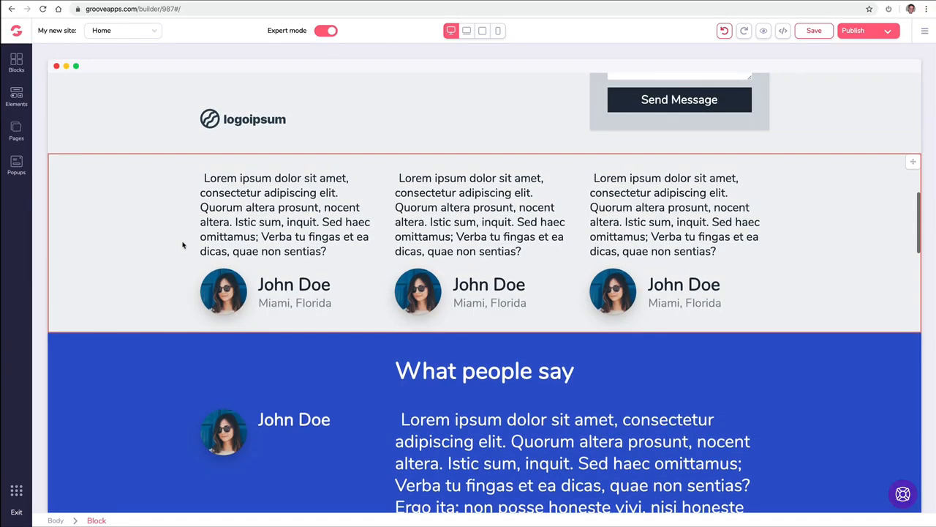
click(150, 192)
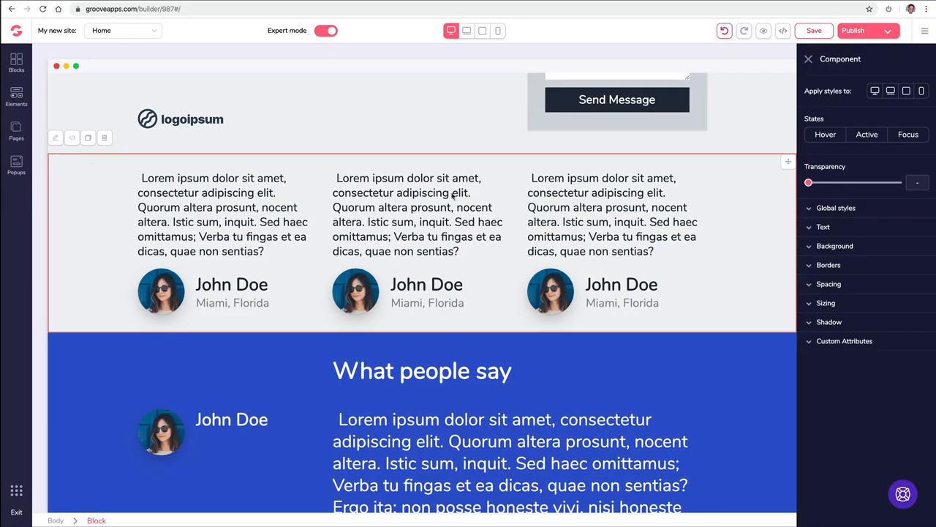
click(813, 248)
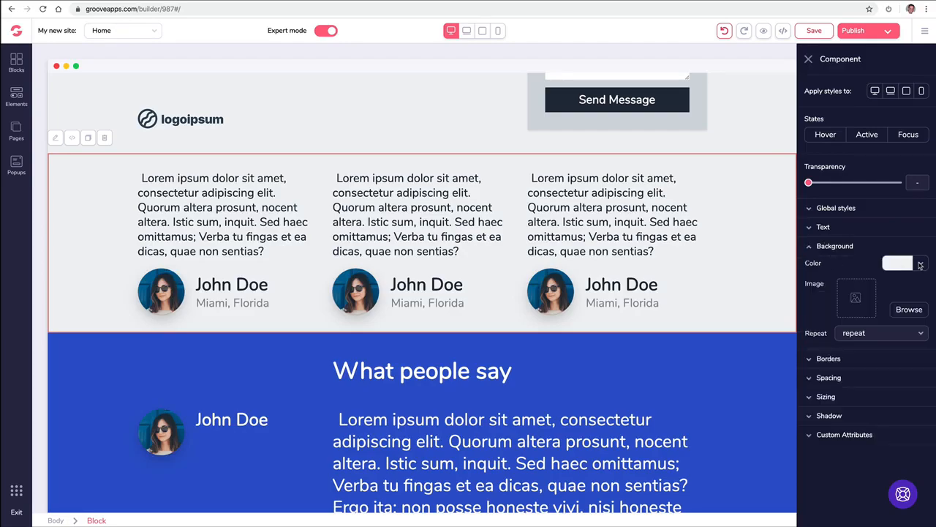
click(920, 265)
click(860, 325)
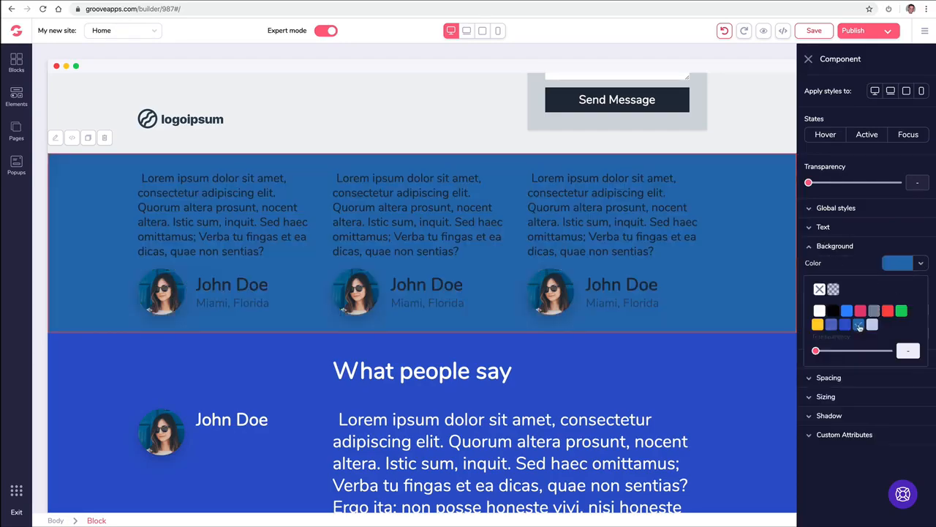
click(846, 325)
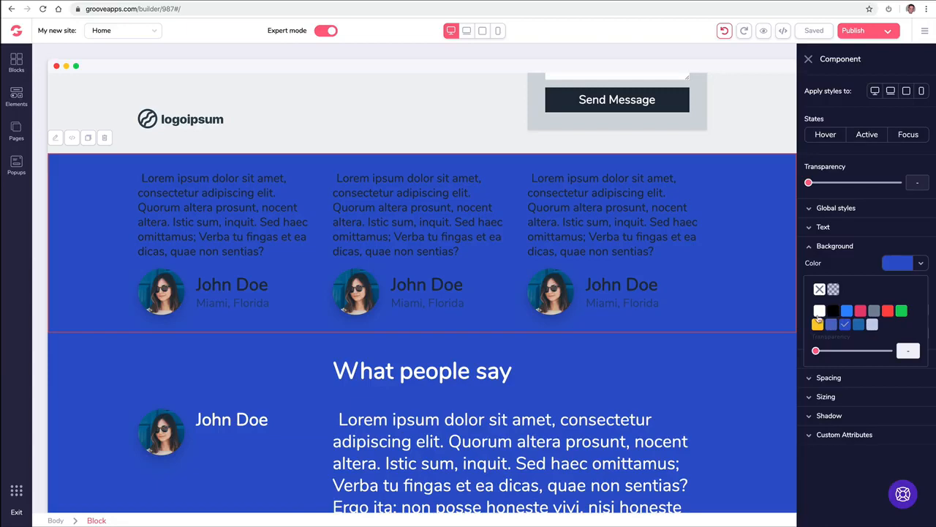
click(819, 310)
Give the "What people say" block a dark red background and close its settings.
click(433, 361)
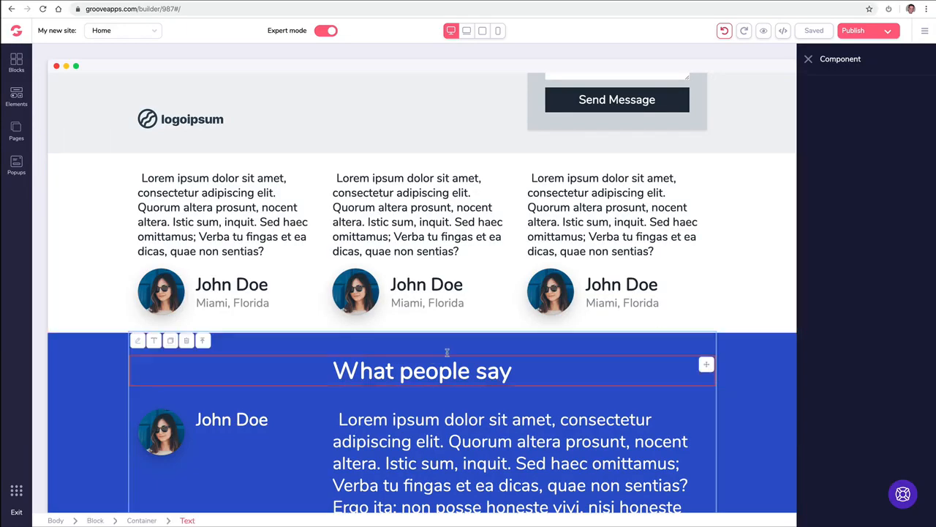
click(101, 359)
scroll(109, 344, down, 3)
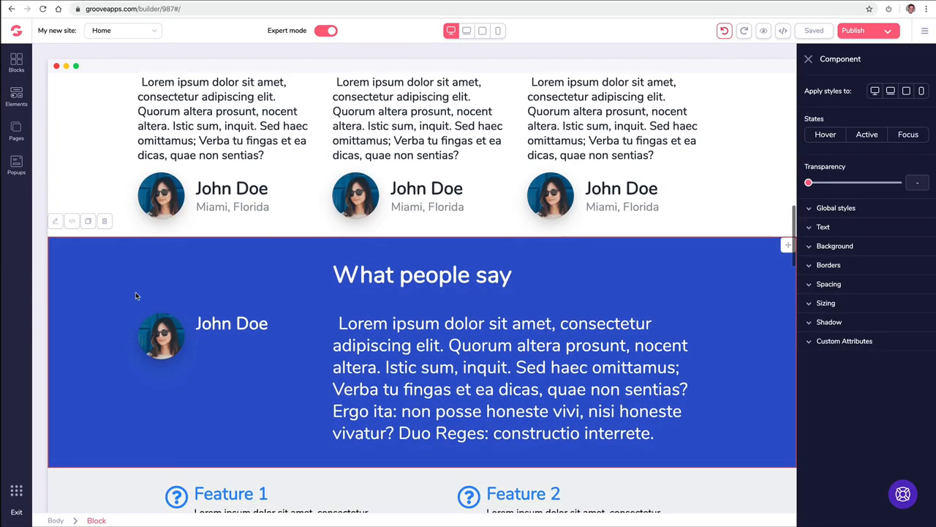
click(850, 250)
click(920, 266)
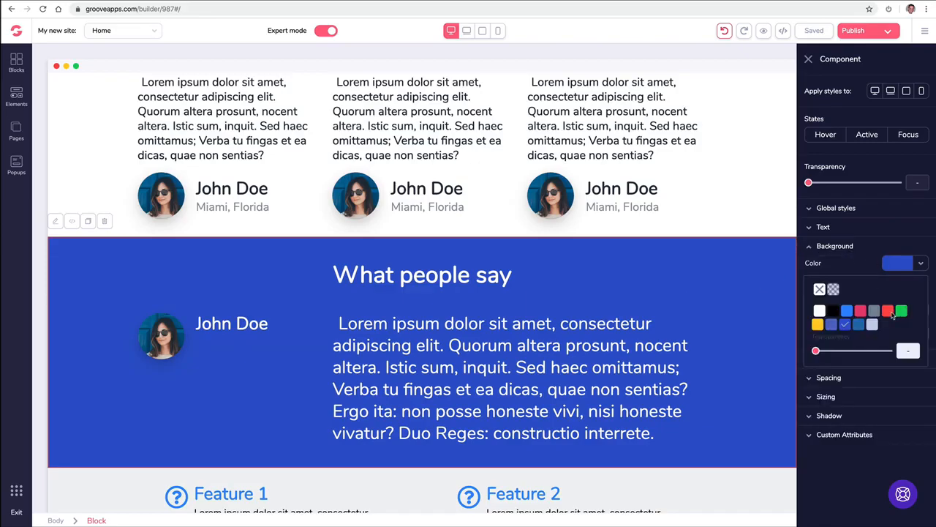
mouse_move(892, 314)
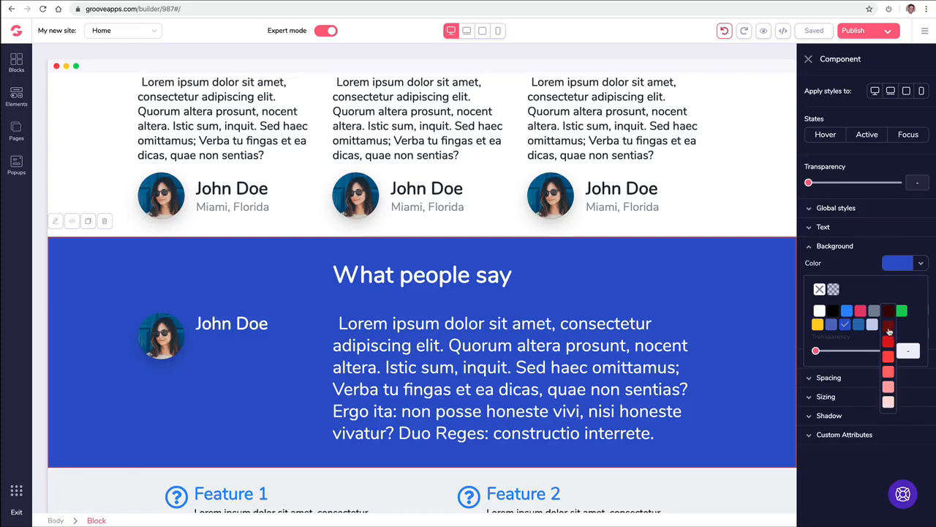
click(888, 332)
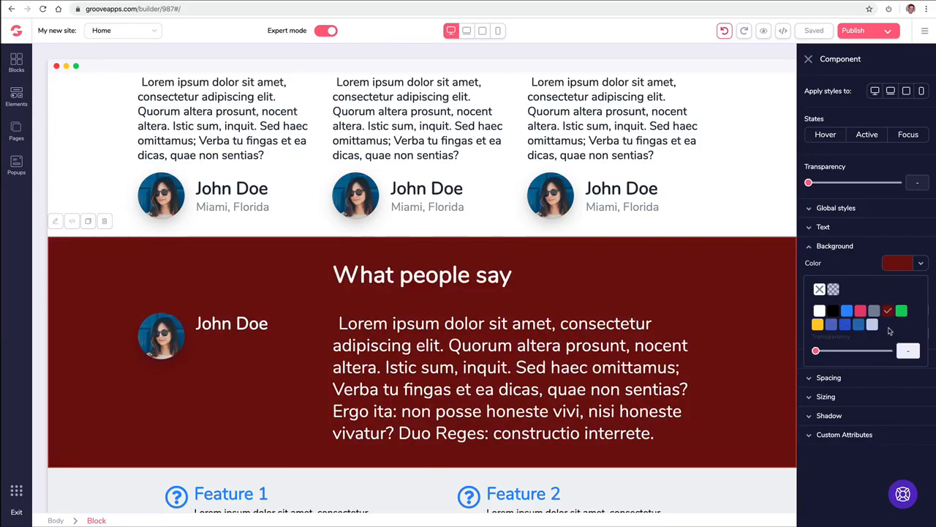
click(808, 59)
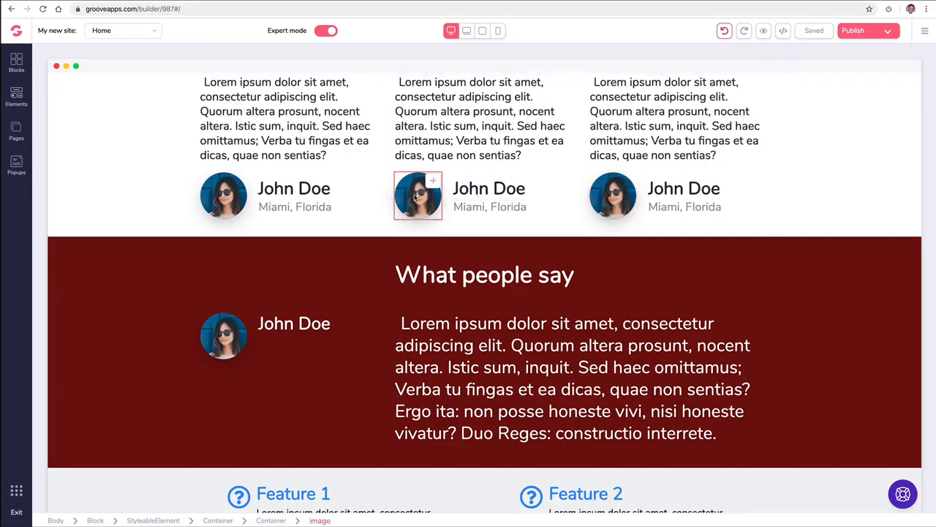
Try a dark red background on the inner element wrapping the three testimonials, clear it, and close the settings.
scroll(604, 204, up, 2)
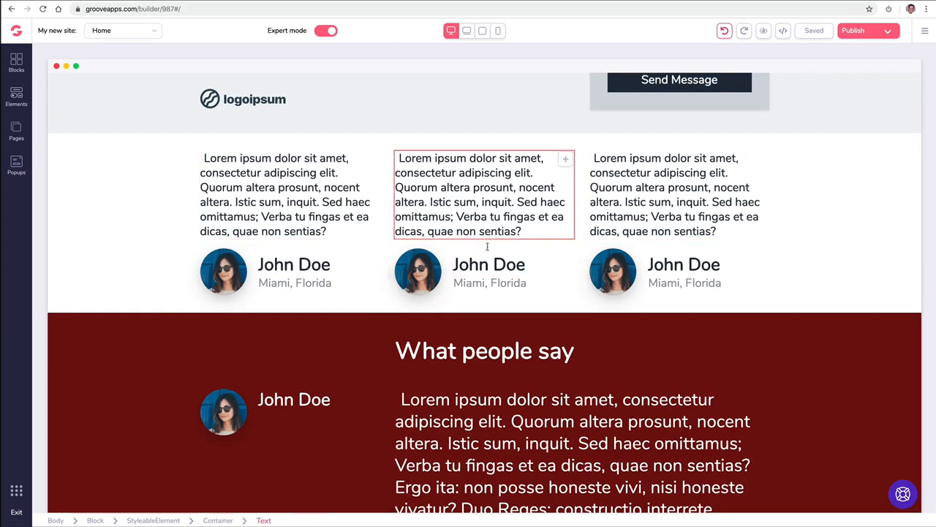
click(494, 283)
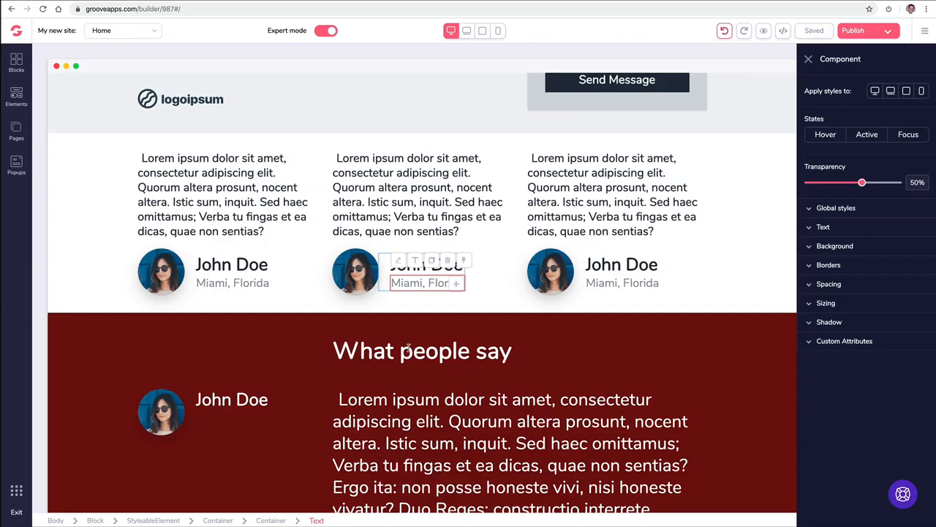
click(466, 265)
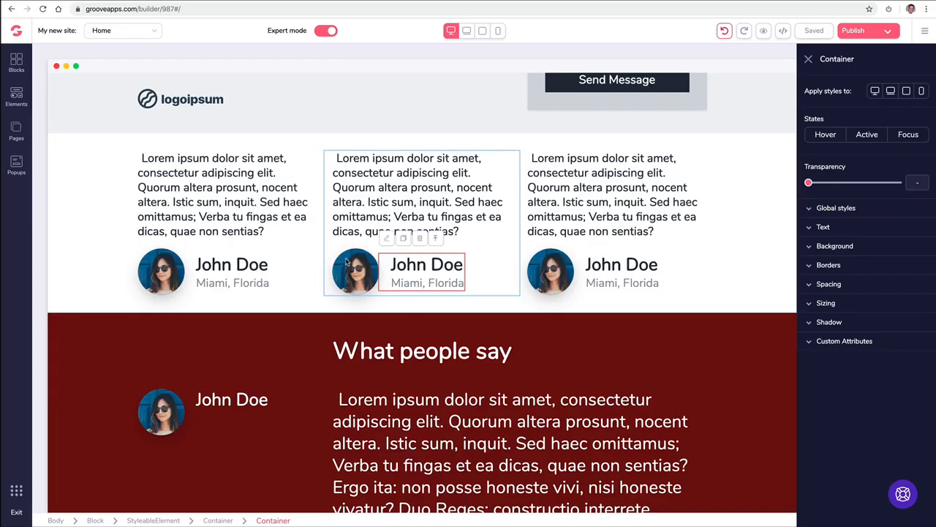
click(437, 243)
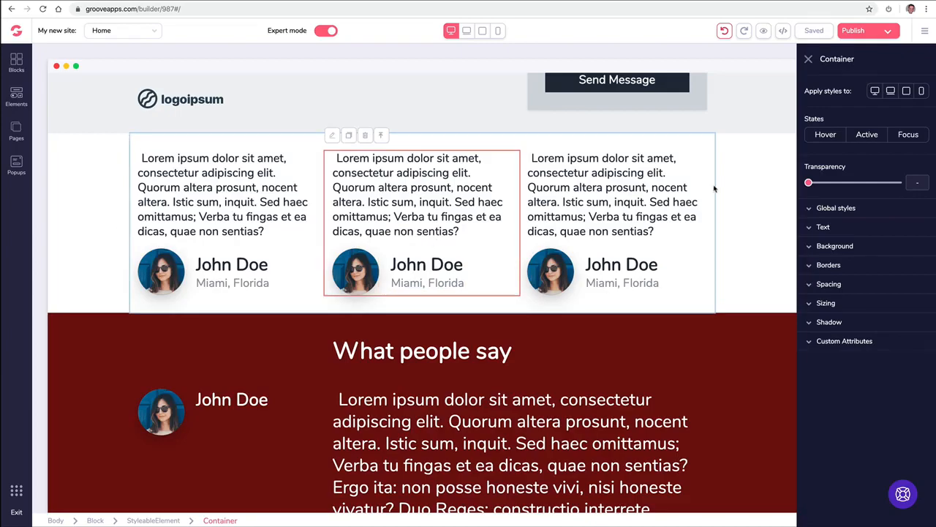
click(380, 136)
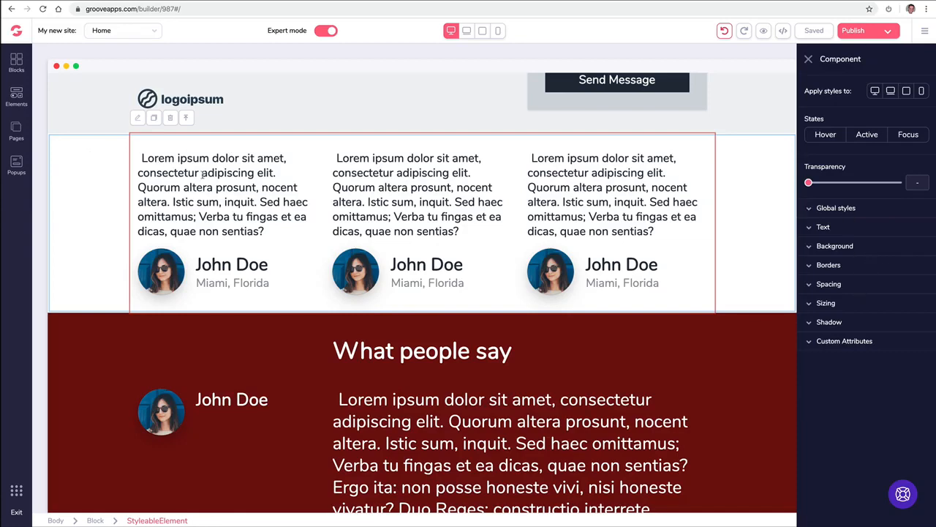
click(808, 247)
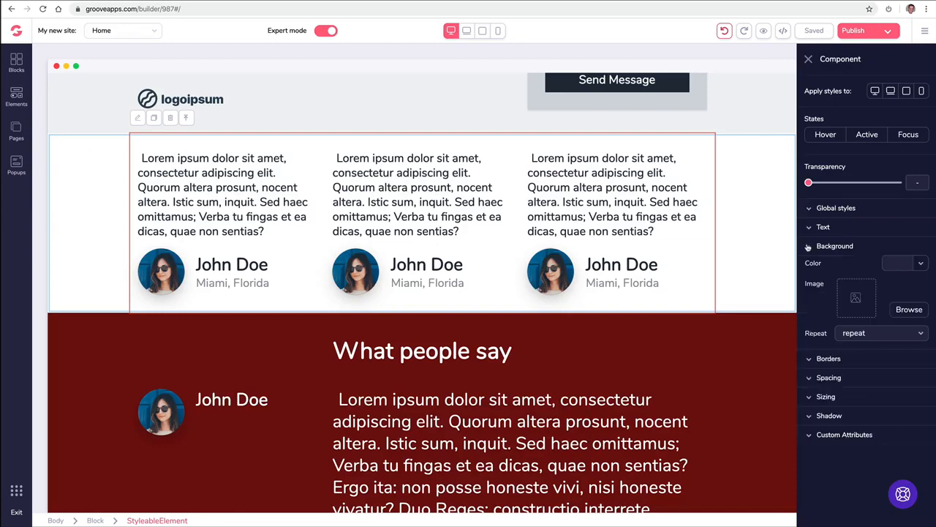
click(902, 263)
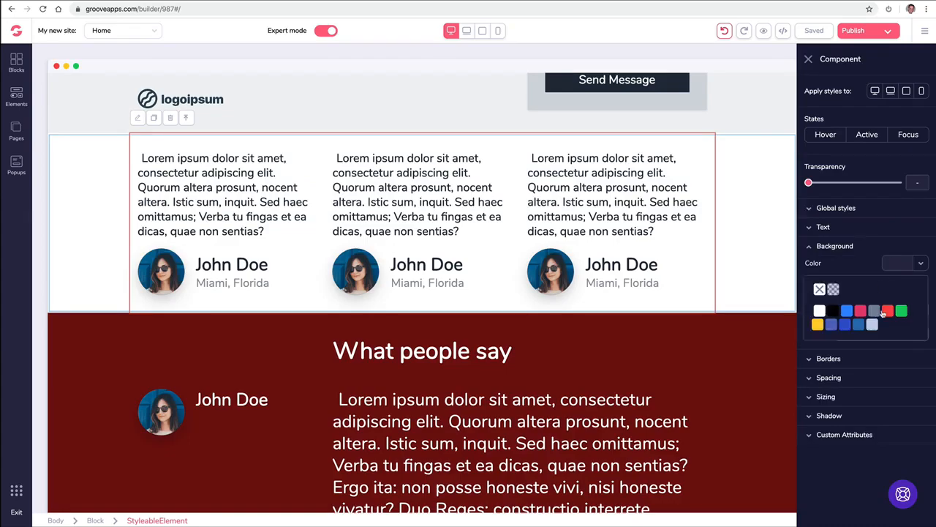
mouse_move(885, 313)
click(887, 333)
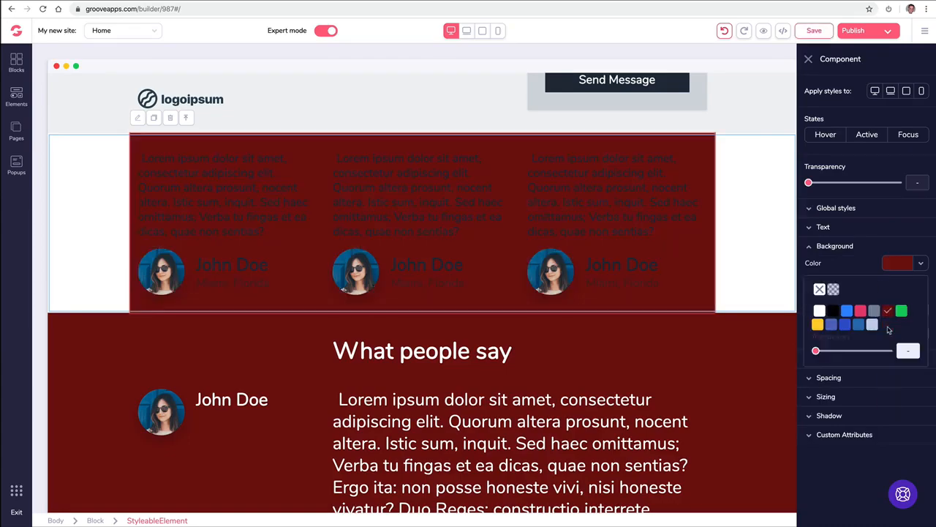
click(819, 290)
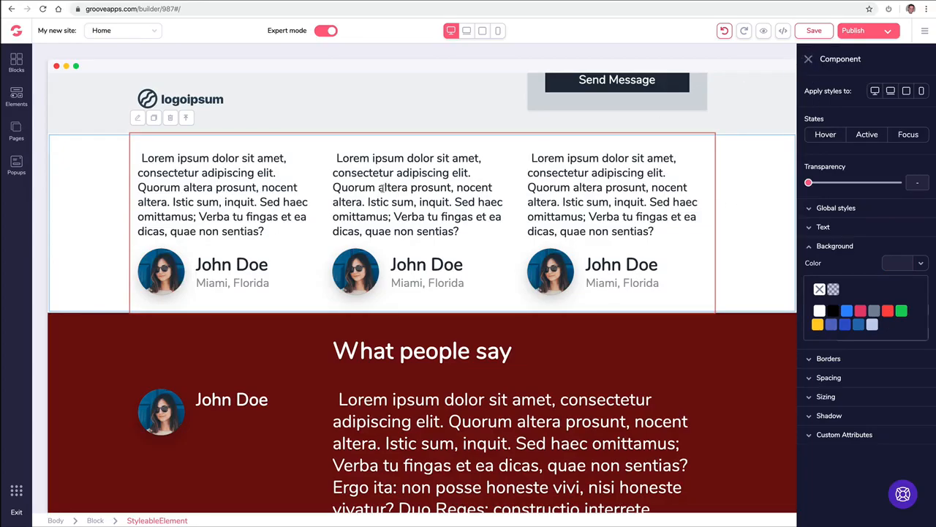
click(187, 118)
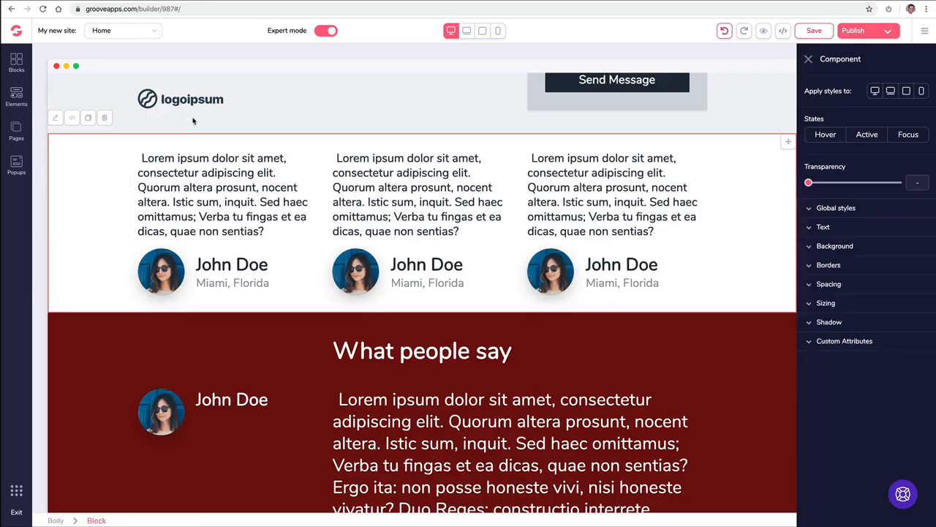
click(809, 60)
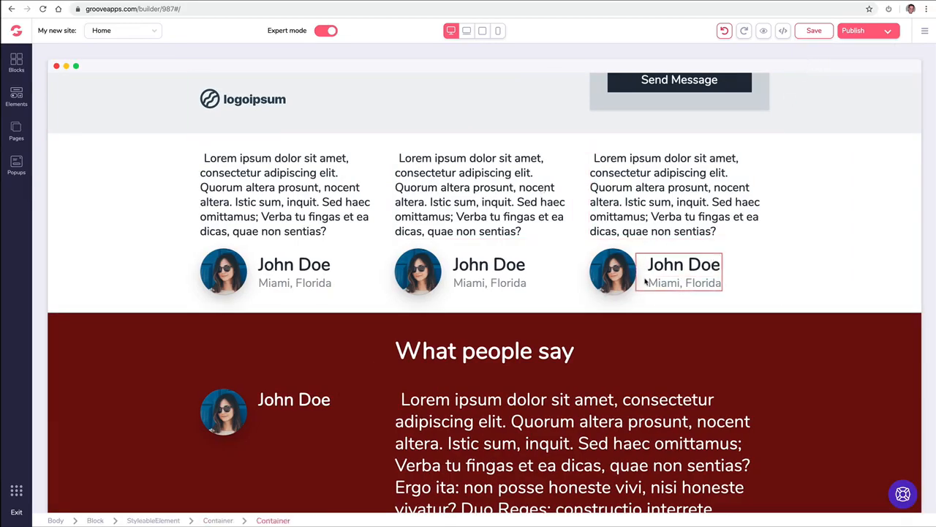
Inspect the middle testimonial's author container, its parent container and the third testimonial's text, and close the settings.
click(481, 272)
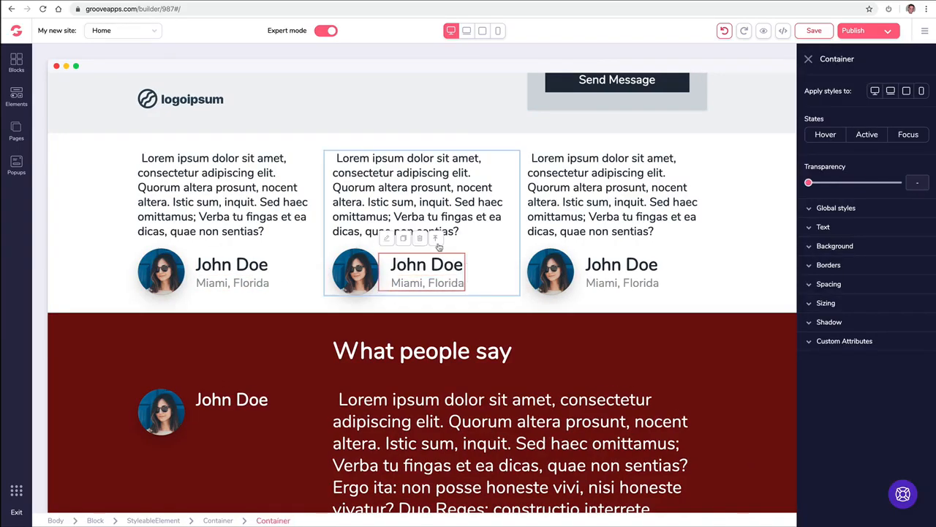
click(436, 241)
click(553, 226)
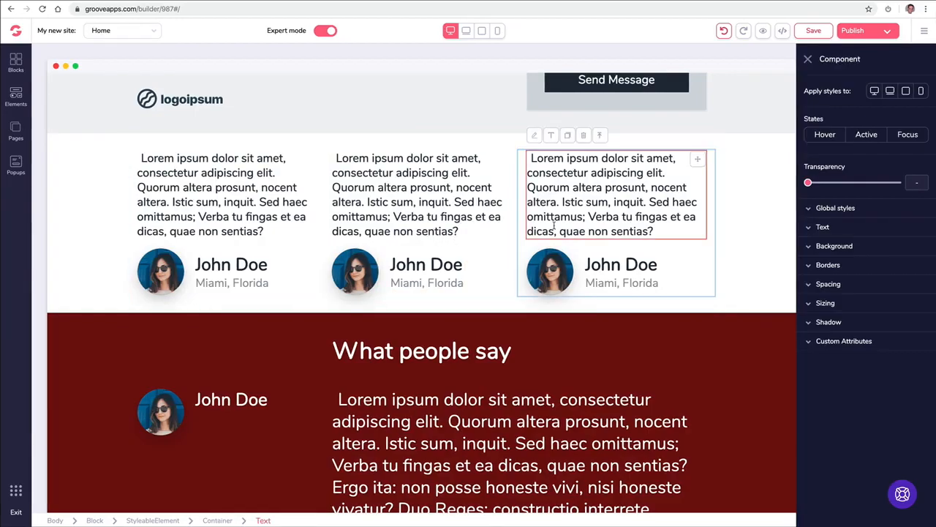
click(808, 59)
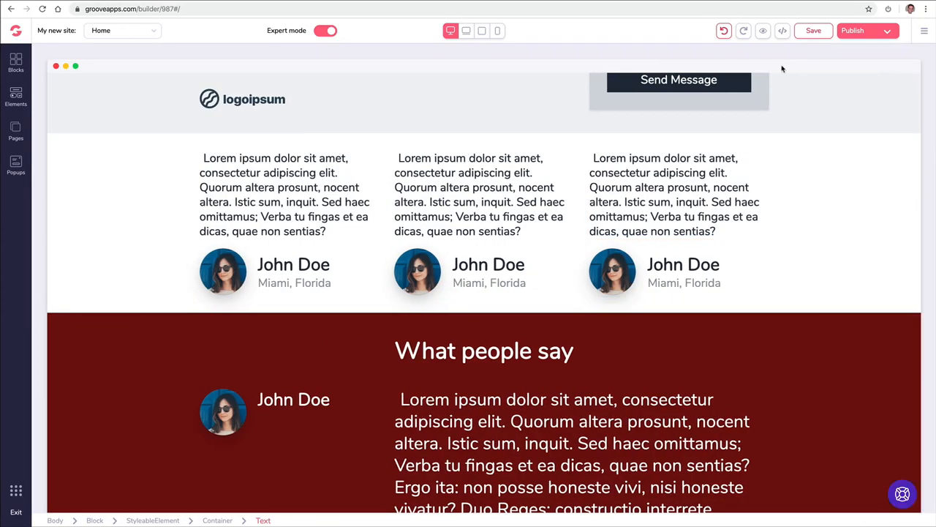
Replace the avatar in the "What people say" block with the library photo of the man in a black suit, and update it.
scroll(442, 223, down, 3)
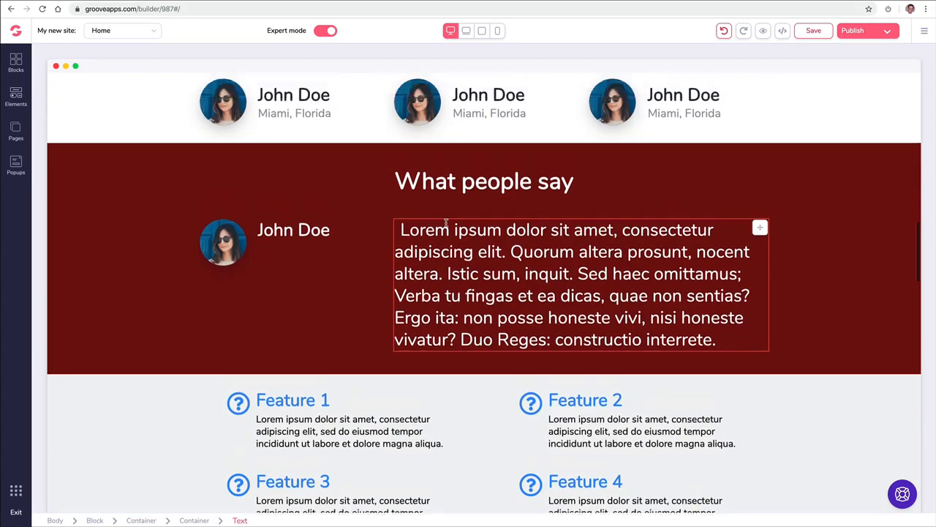
scroll(431, 242, up, 1)
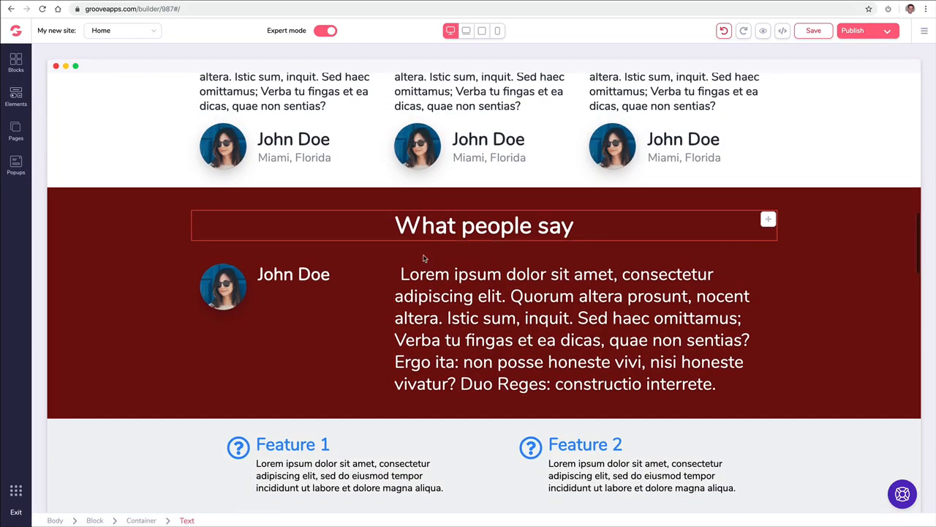
click(228, 288)
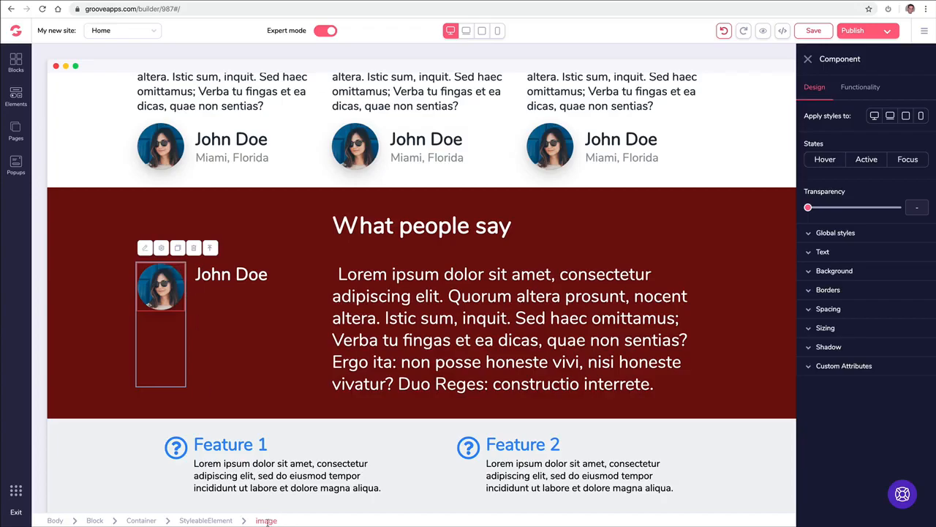
click(870, 88)
click(902, 143)
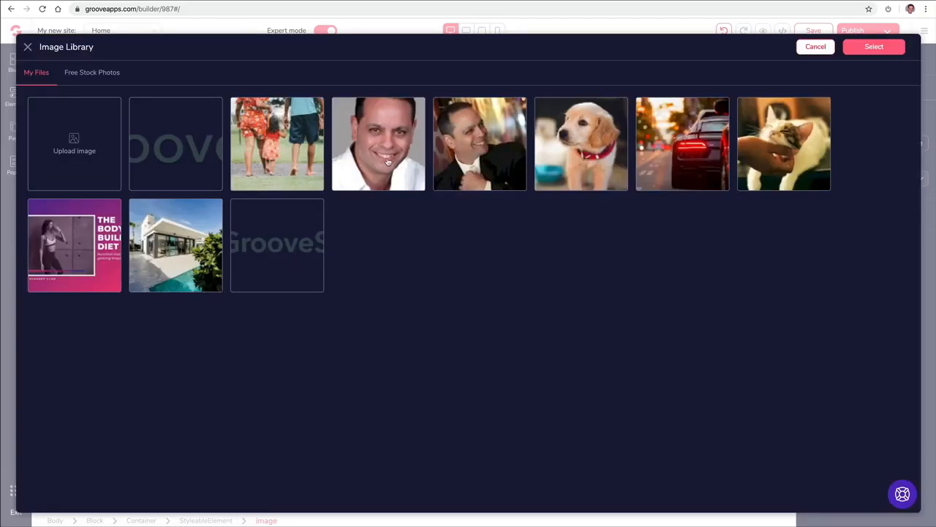
click(462, 151)
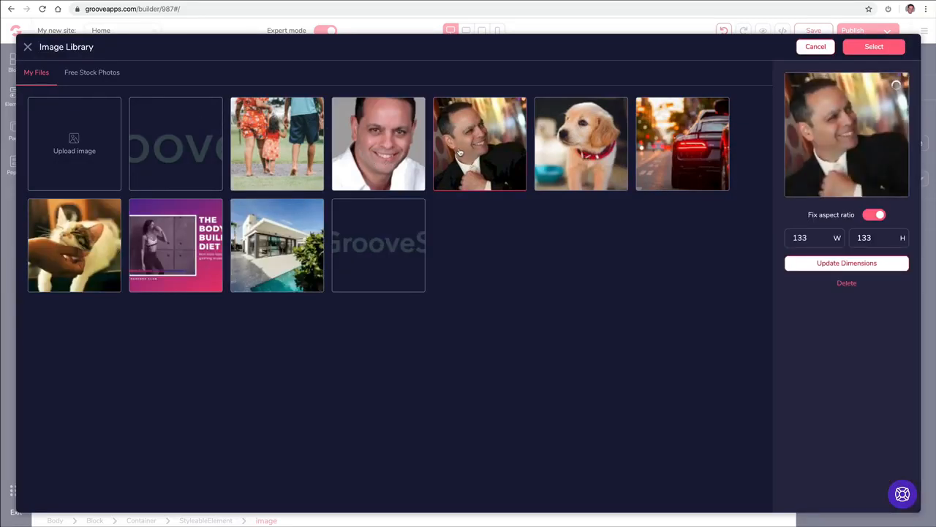
click(867, 48)
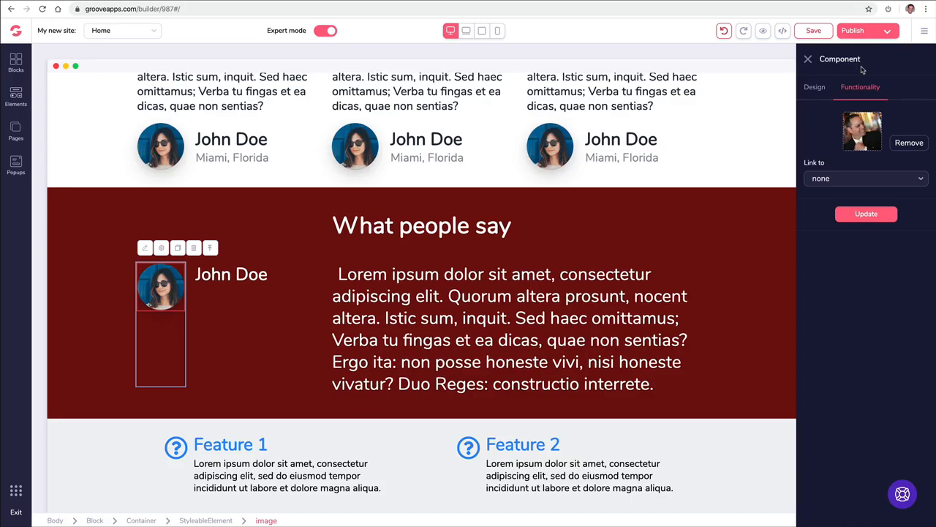
click(865, 215)
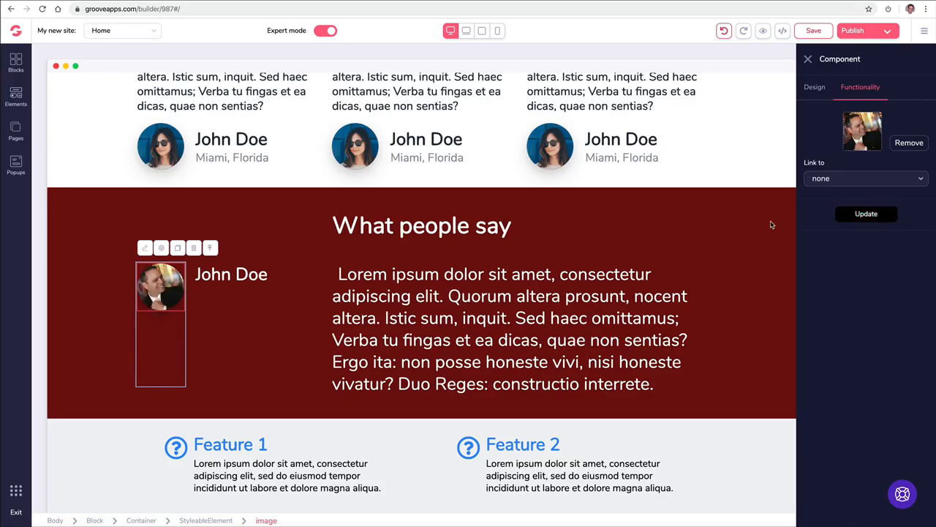
Replace the middle testimonial's avatar with the library photo of the man in a white shirt, and update it.
click(171, 146)
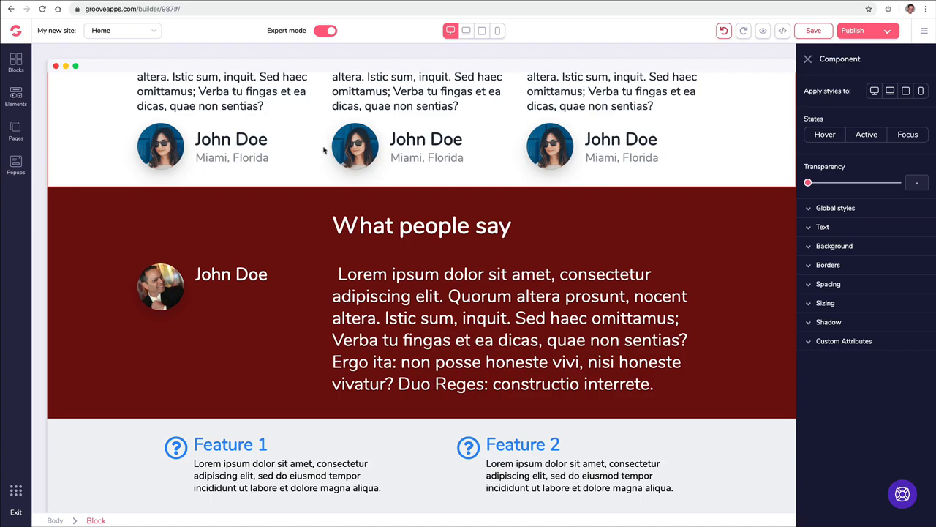
click(353, 149)
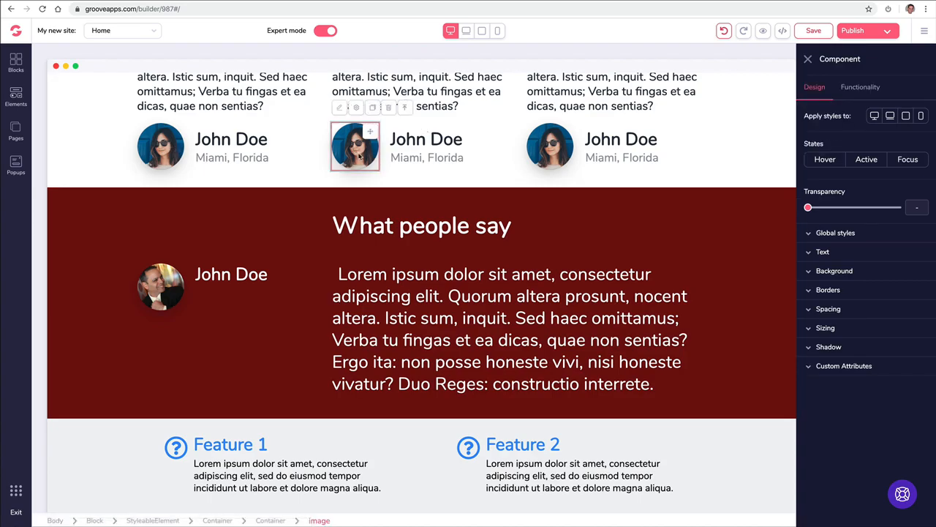
click(861, 87)
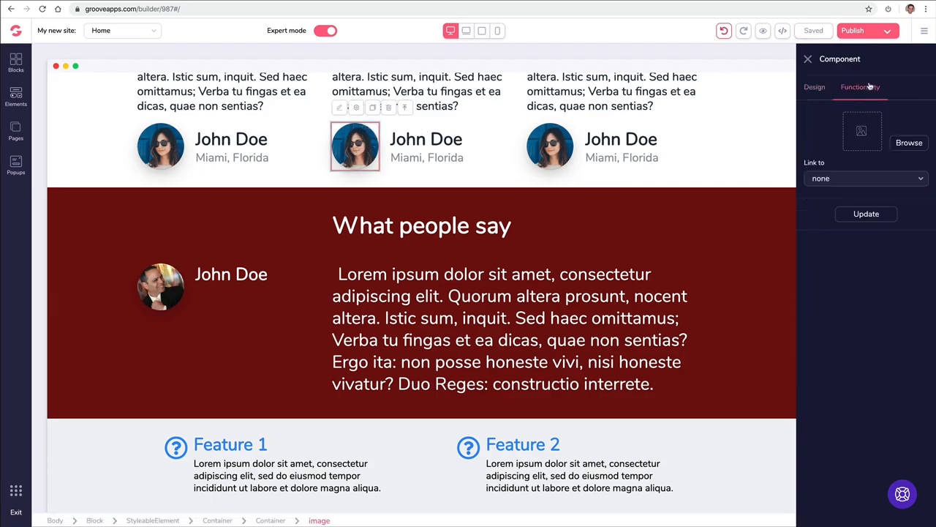
click(909, 143)
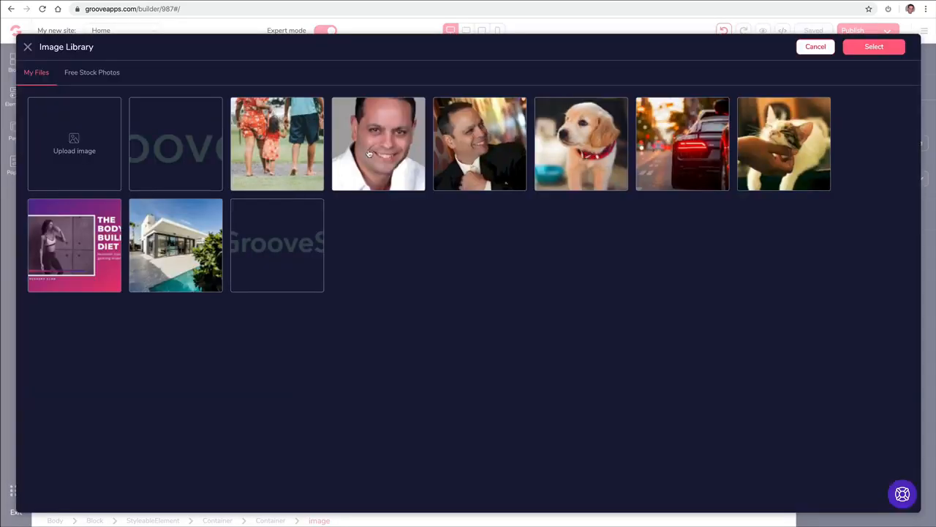
click(370, 153)
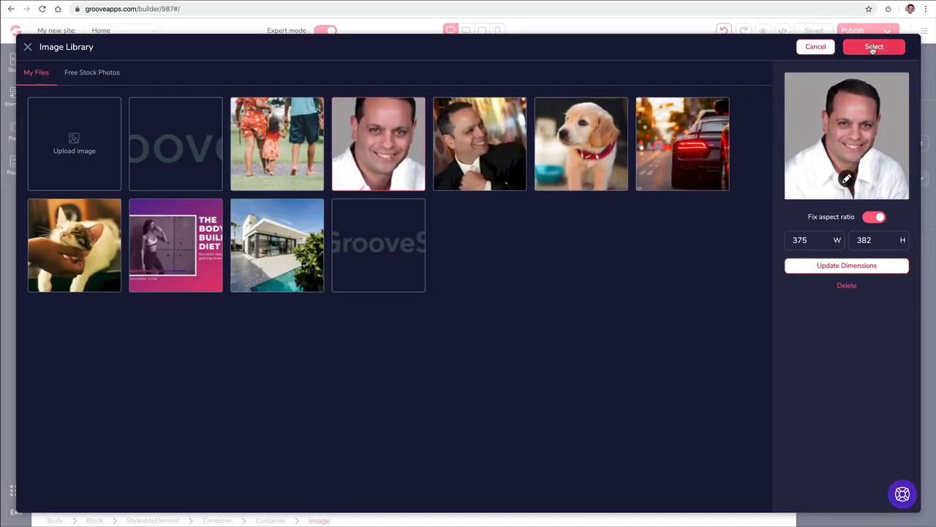
click(869, 47)
click(861, 215)
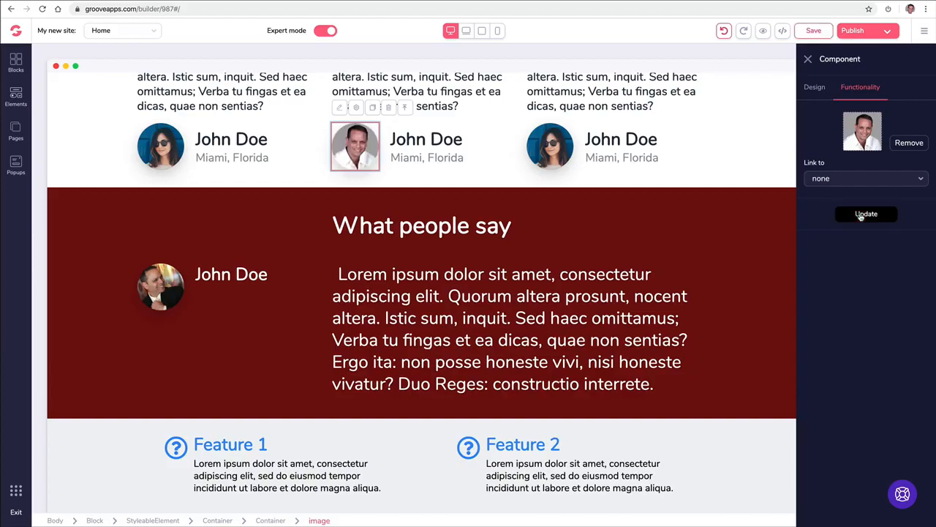
Select the middle testimonial's container and review the Home page from the house hero through the contact section to the testimonials.
click(490, 156)
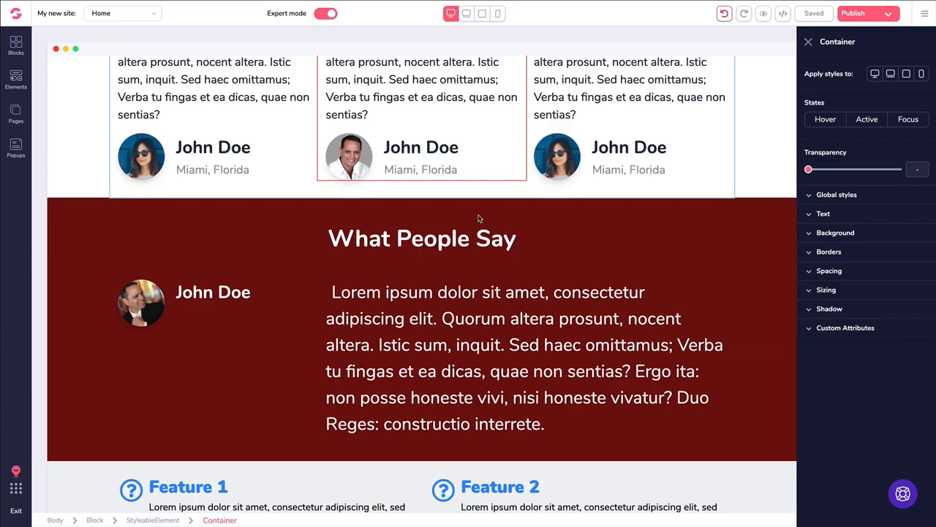
scroll(478, 216, up, 2)
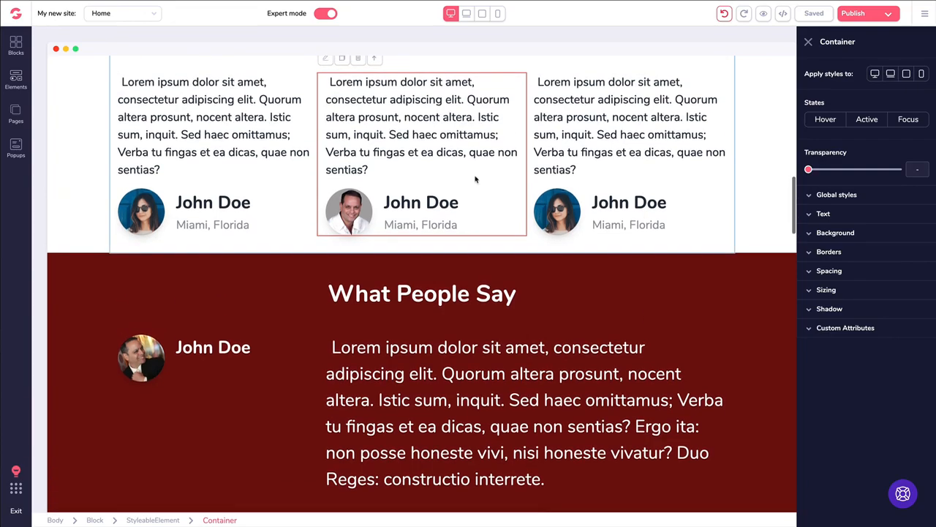
scroll(476, 205, up, 5)
scroll(475, 178, up, 10)
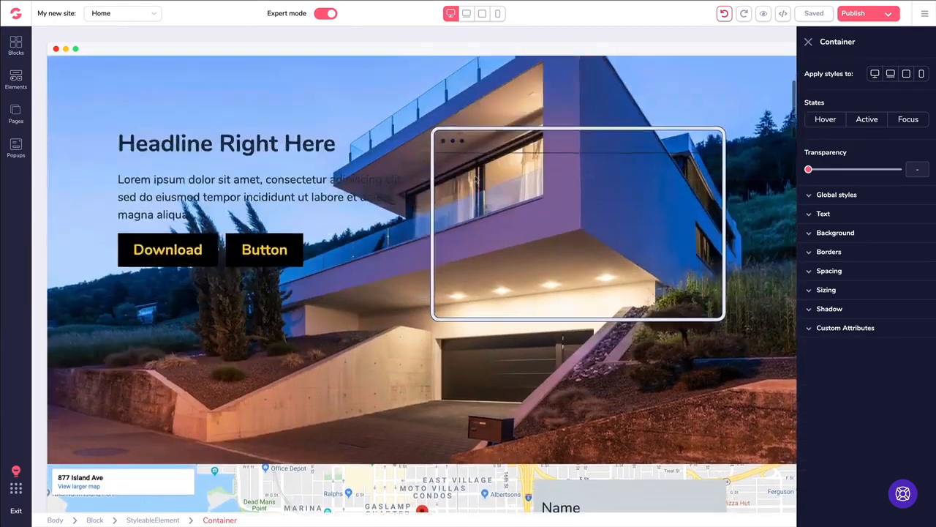
scroll(468, 168, down, 6)
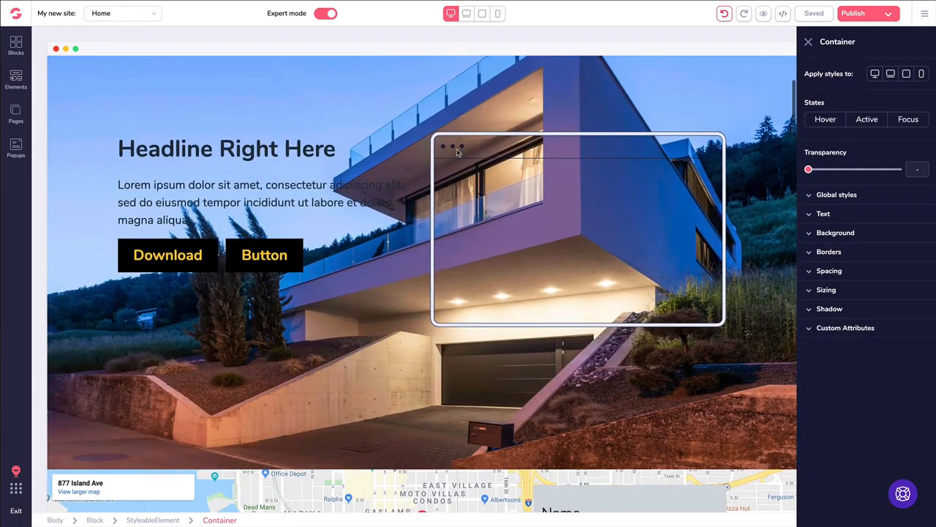
scroll(458, 153, down, 5)
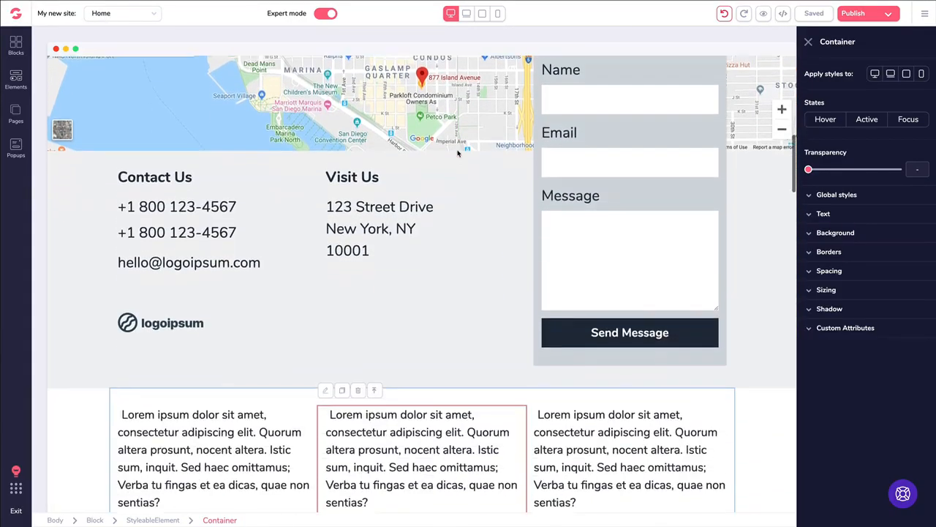
scroll(458, 153, down, 3)
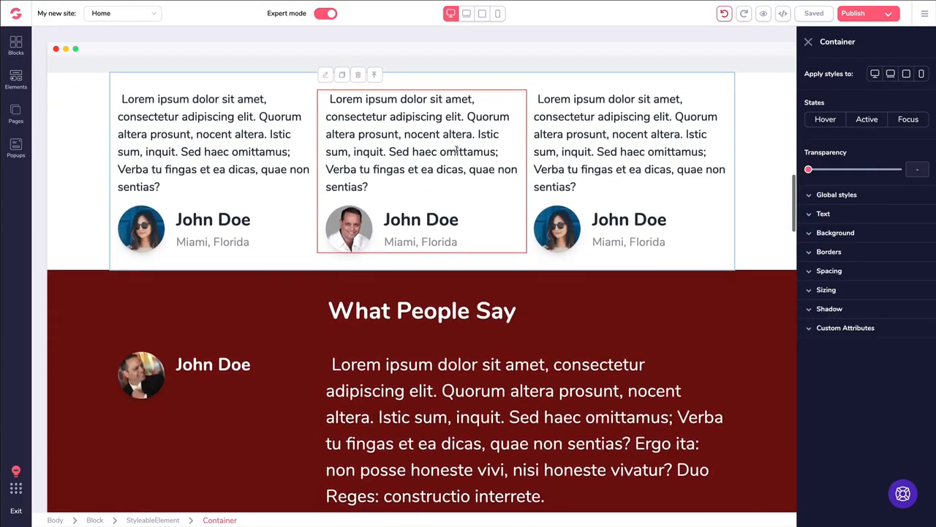
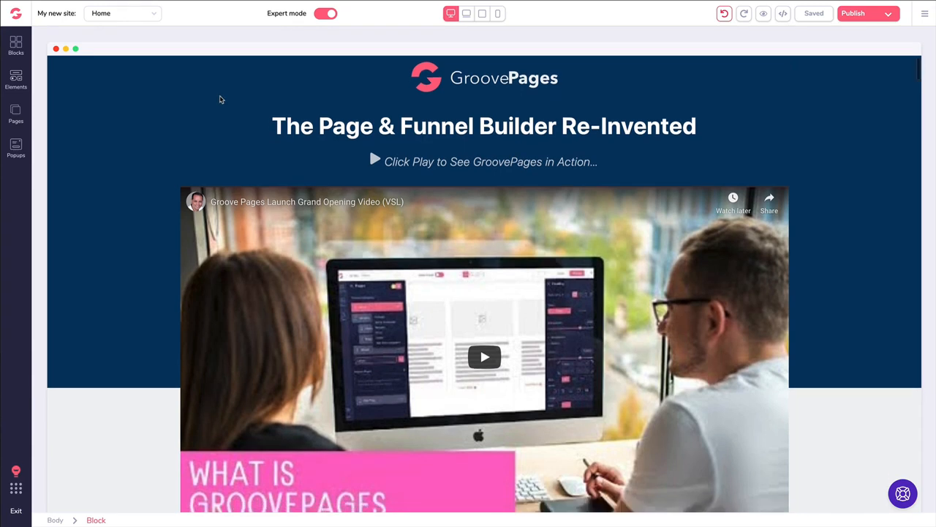
Examine the GroovePages sales page layout from the video header through the bonuses, features and testimonials to the FAQ questions.
scroll(220, 98, down, 1)
scroll(207, 103, down, 2)
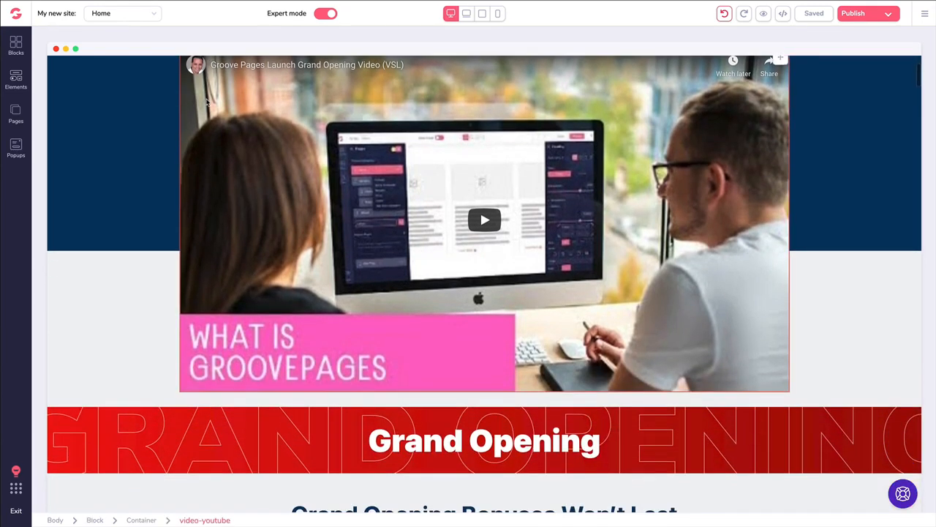
scroll(198, 103, down, 3)
scroll(195, 103, down, 8)
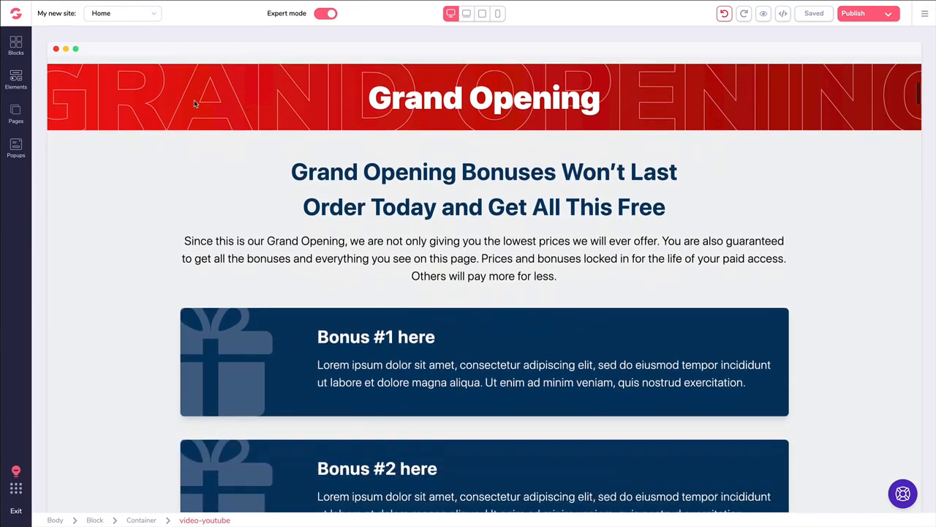
scroll(139, 121, down, 8)
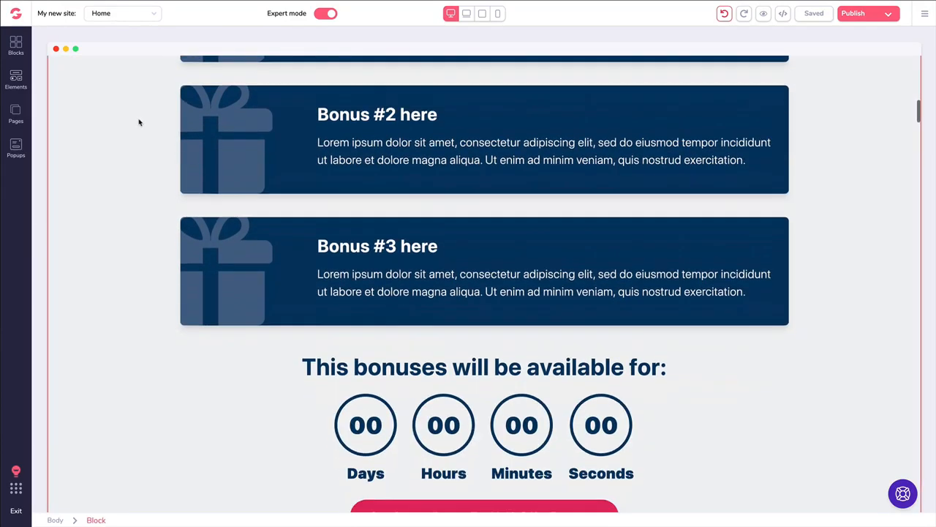
scroll(146, 121, down, 10)
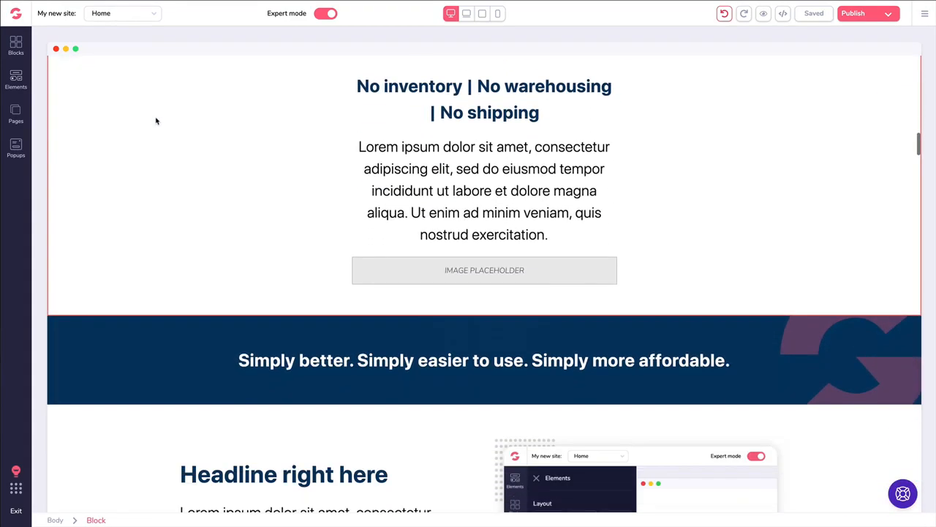
scroll(157, 119, down, 10)
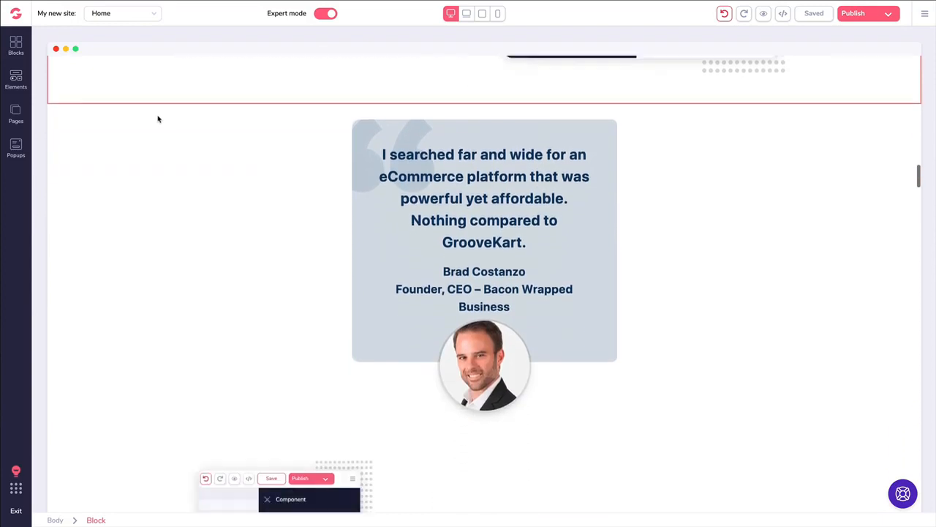
scroll(168, 120, down, 12)
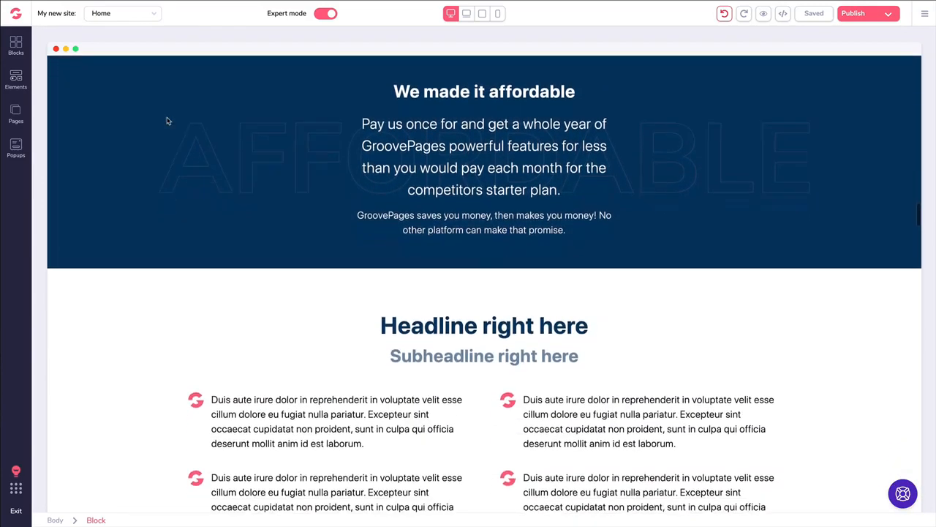
scroll(168, 122, down, 12)
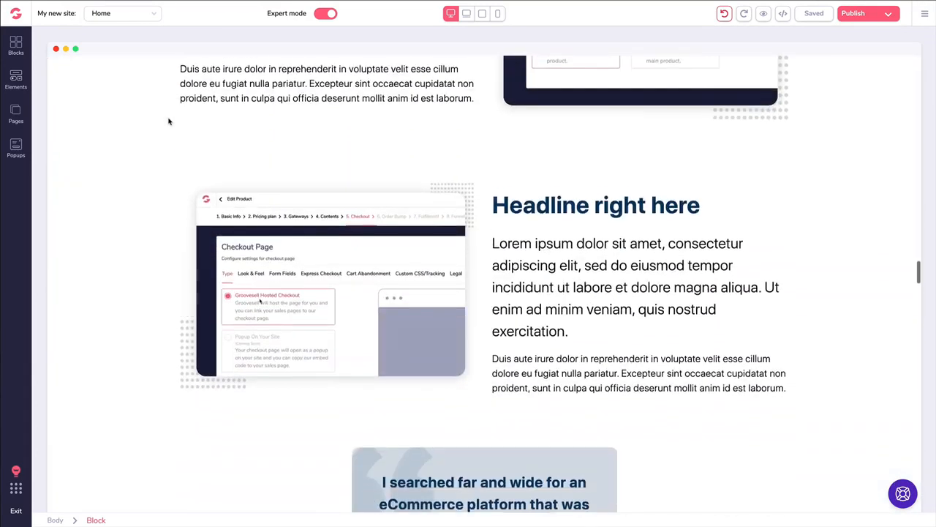
scroll(175, 128, down, 13)
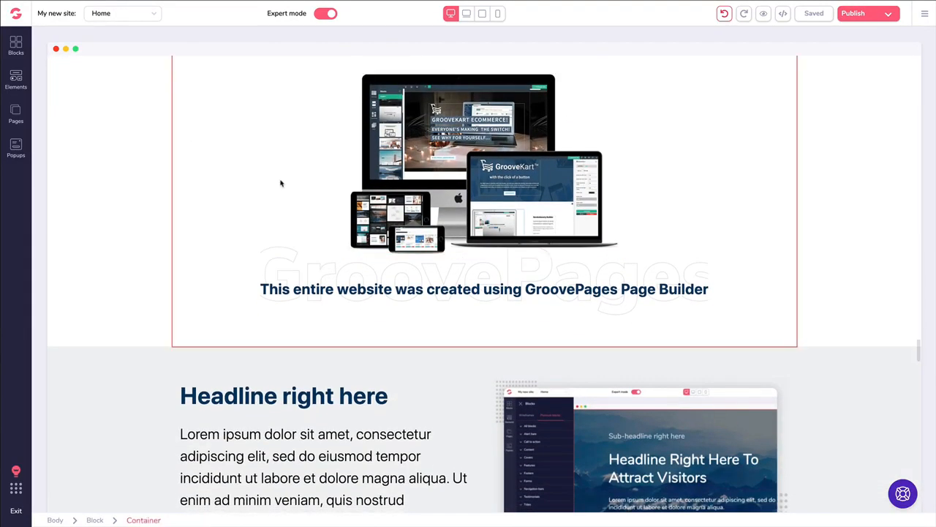
scroll(278, 176, down, 2)
scroll(274, 172, down, 3)
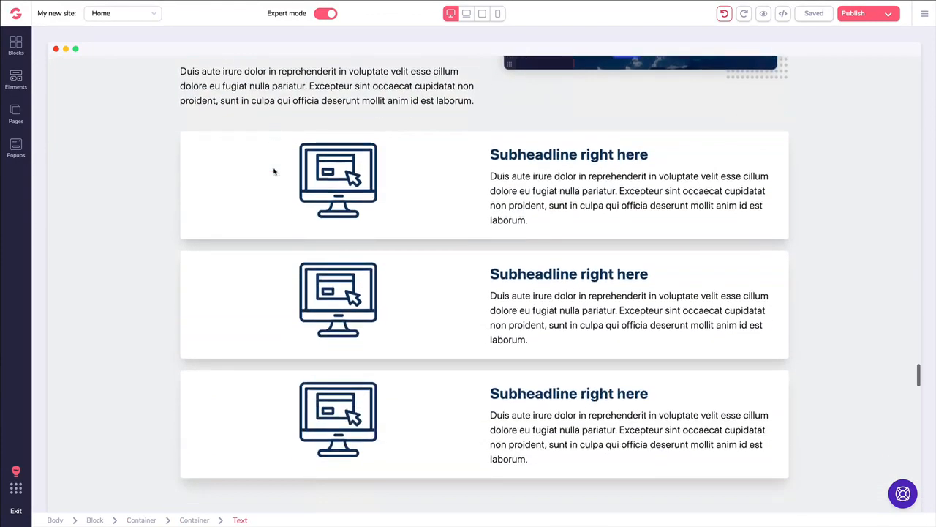
scroll(274, 172, down, 8)
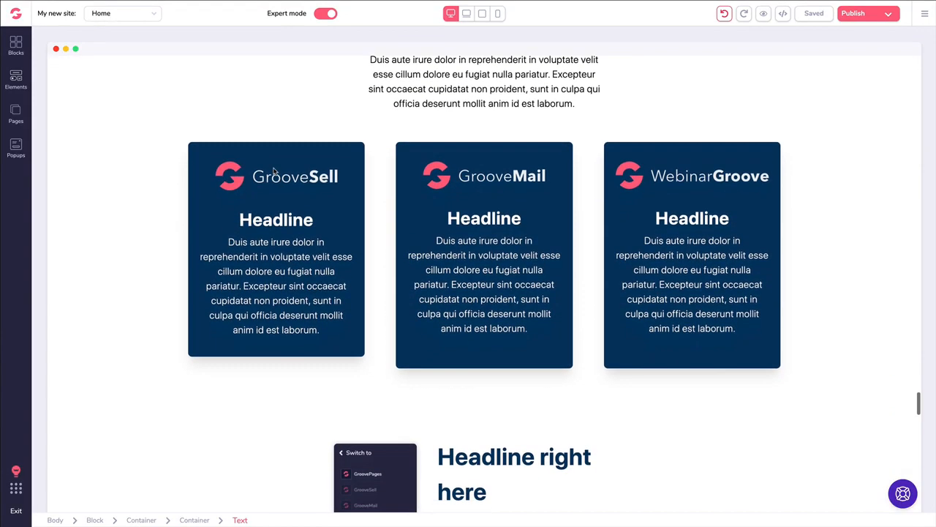
scroll(274, 172, down, 8)
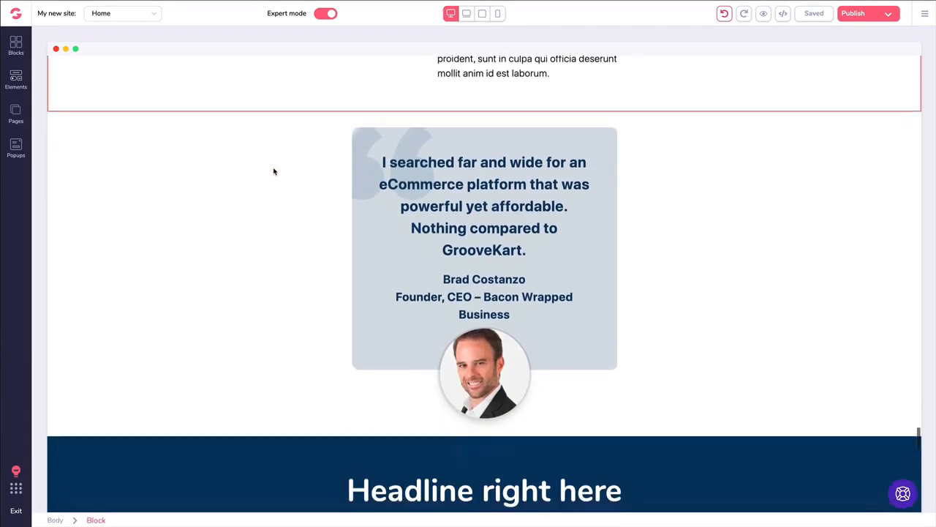
scroll(274, 173, down, 8)
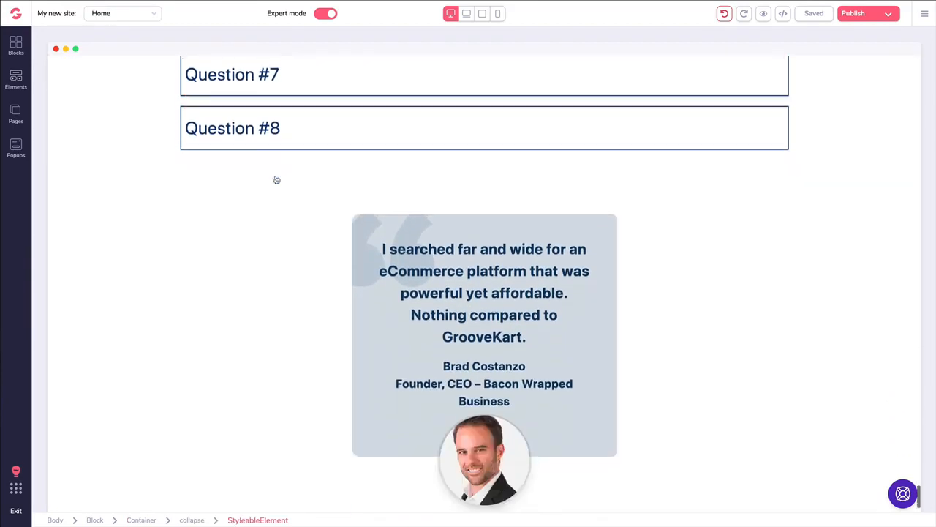
scroll(277, 180, down, 2)
scroll(277, 180, up, 18)
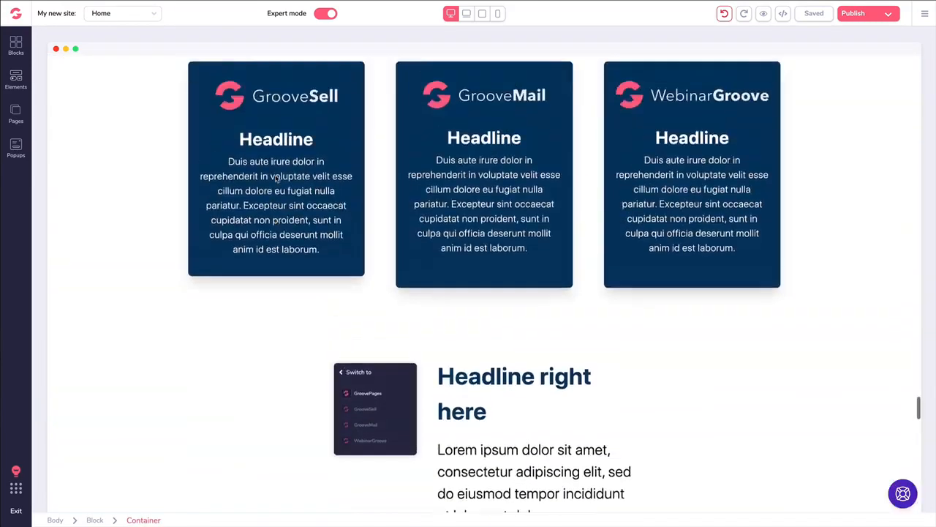
scroll(276, 180, up, 15)
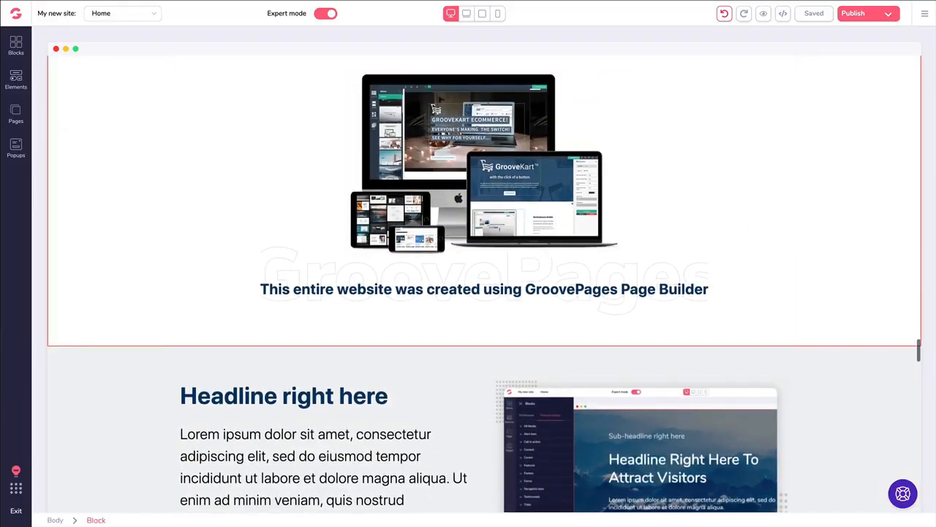
drag(918, 349, 926, 215)
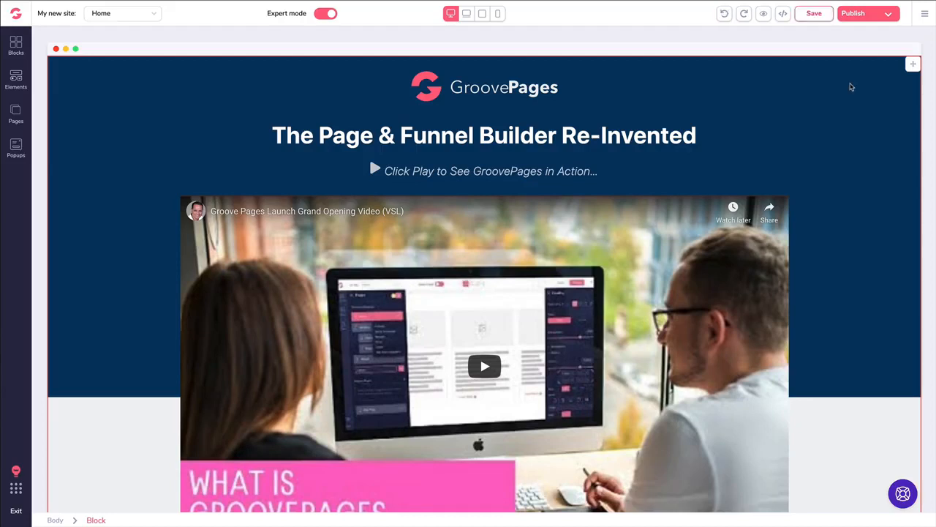
Try moving the "Grand Opening Bonuses Won't Last" heading below its intro paragraph, and undo the move.
scroll(850, 87, down, 6)
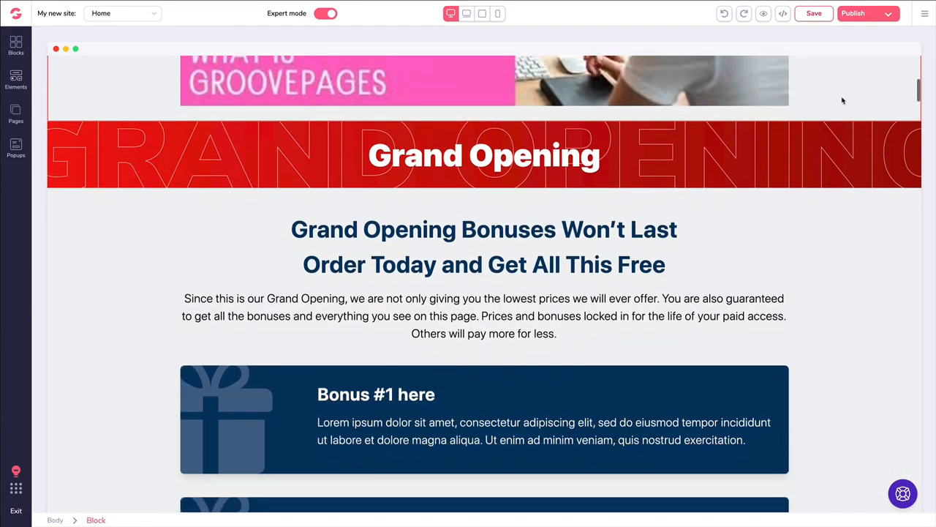
scroll(775, 103, down, 2)
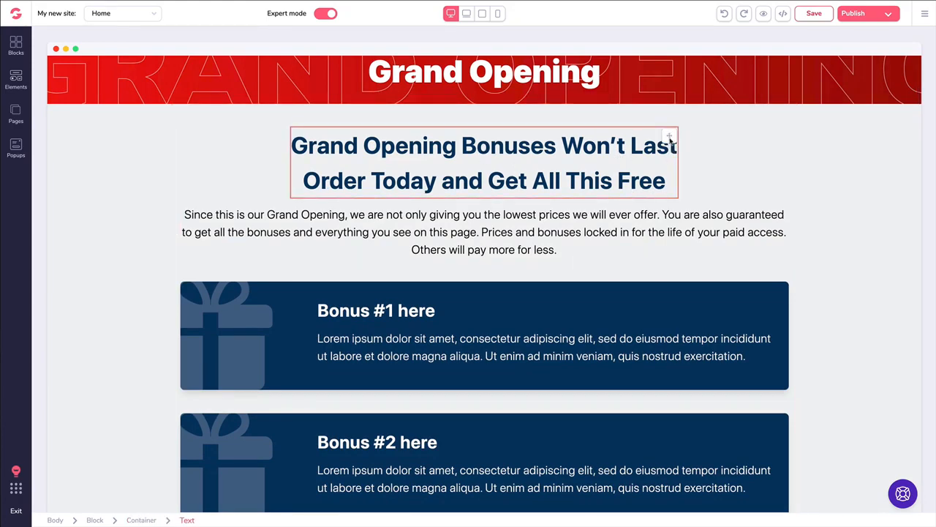
drag(670, 139, 665, 193)
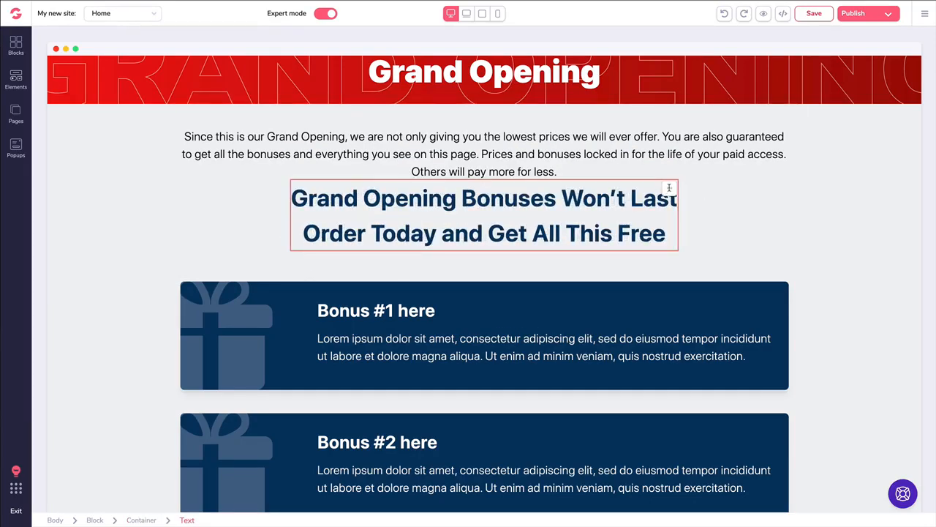
key(ctrl+z)
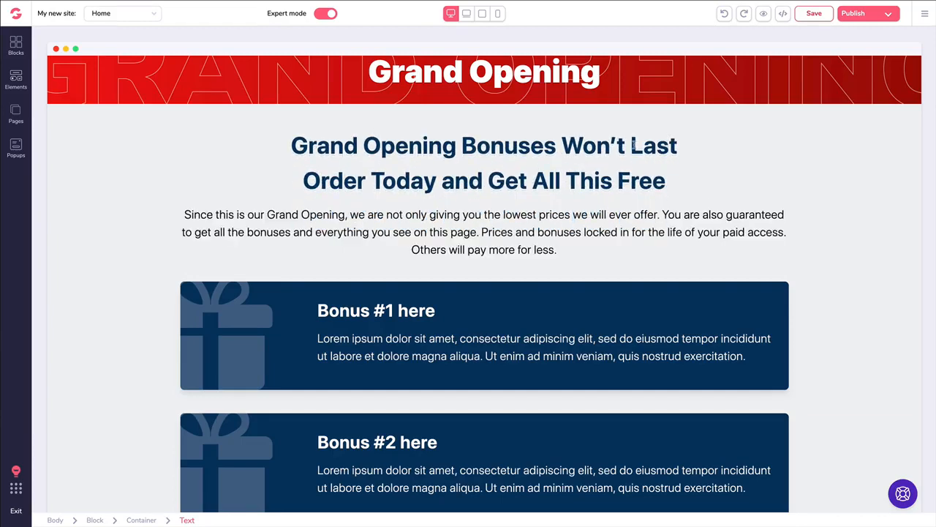
Try duplicating the GroovePages logo above the main headline, and delete the copy.
scroll(634, 145, up, 4)
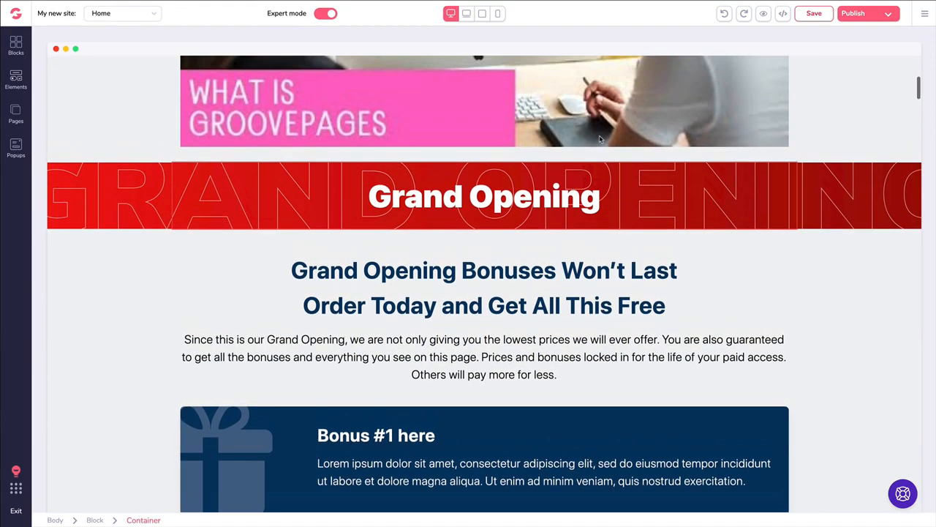
scroll(599, 139, up, 10)
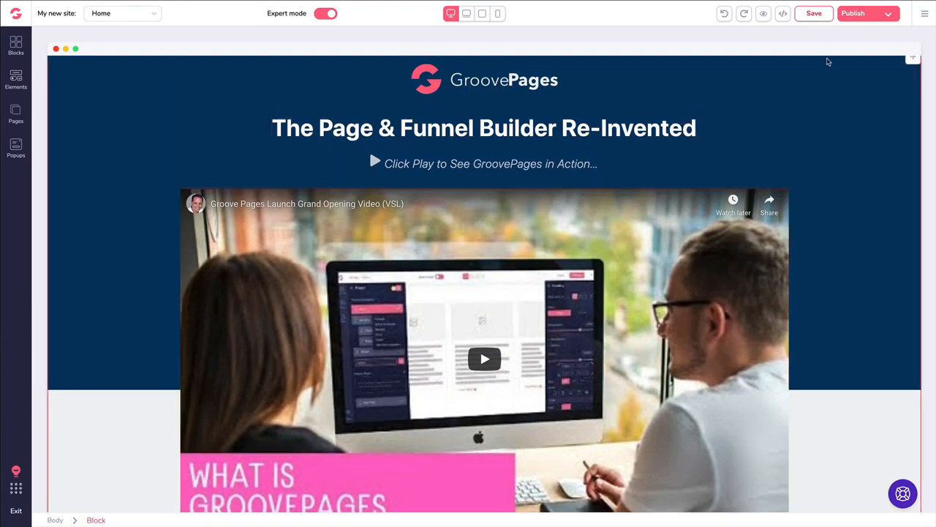
click(825, 91)
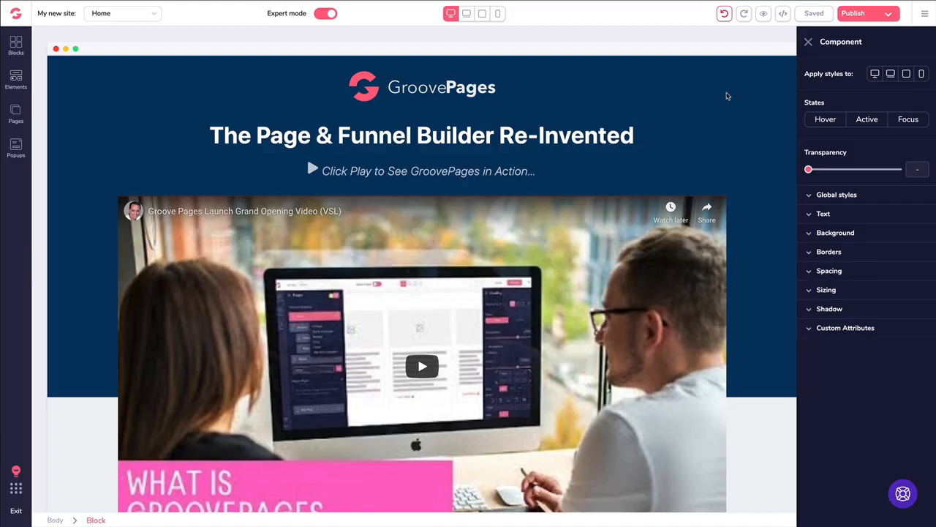
click(389, 89)
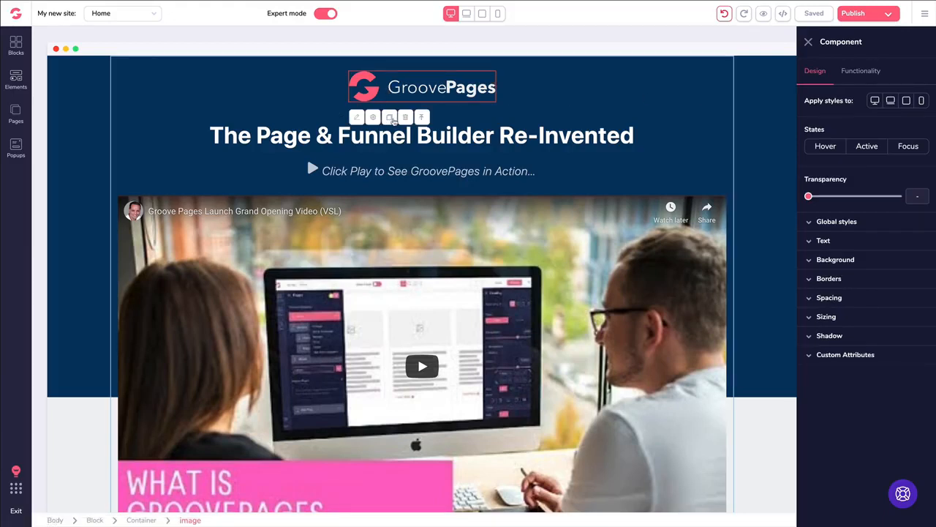
click(390, 118)
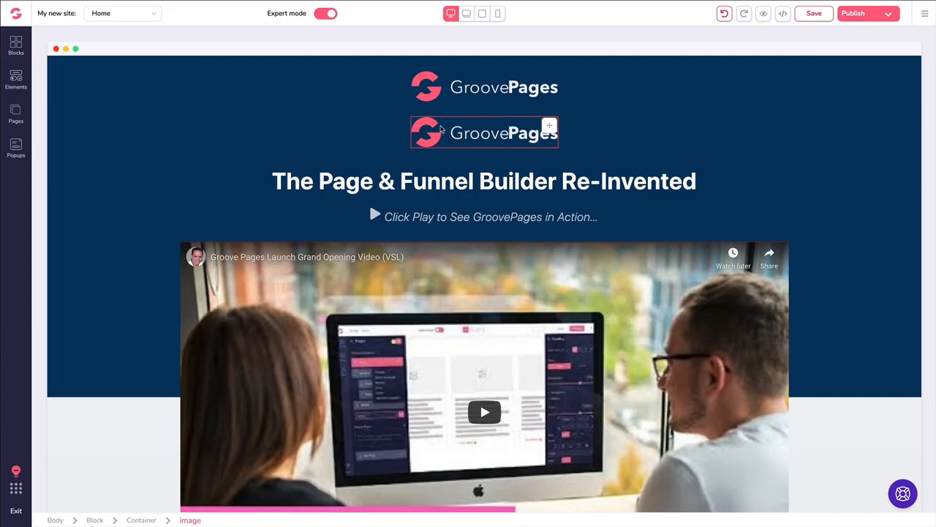
click(441, 130)
key(Delete)
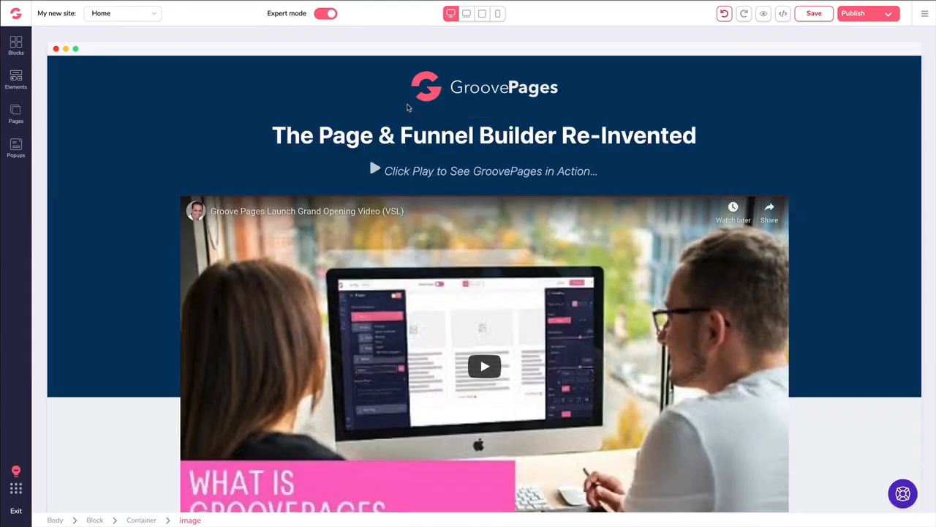
Duplicate the entire Bonus #3 card, including its gift image and text.
scroll(468, 132, down, 8)
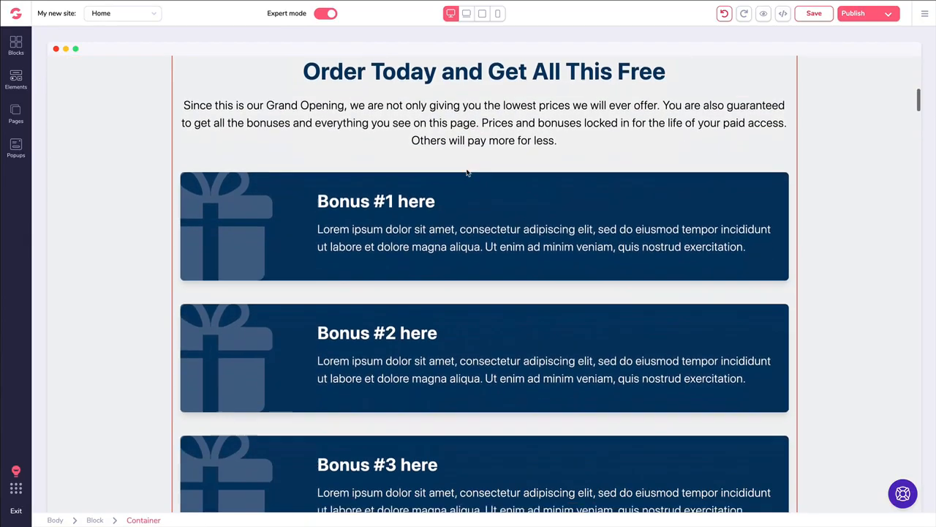
scroll(467, 173, down, 3)
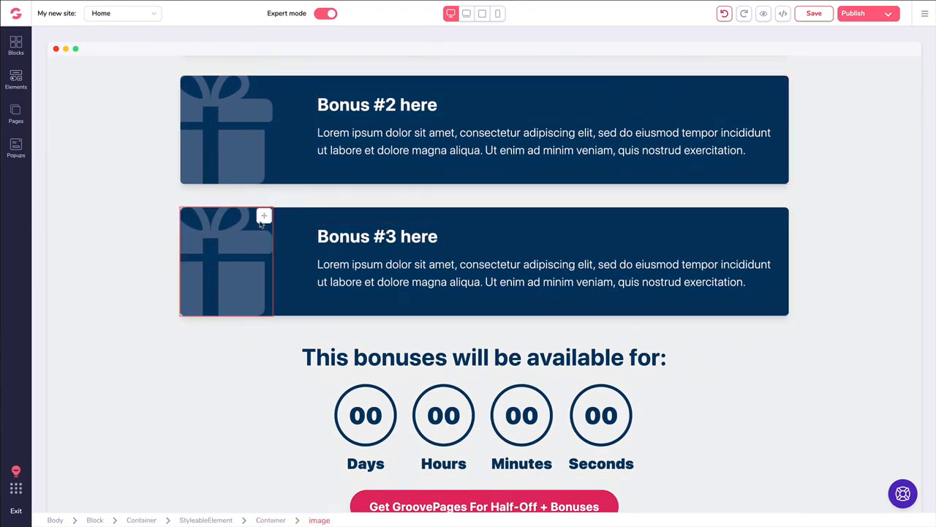
click(378, 260)
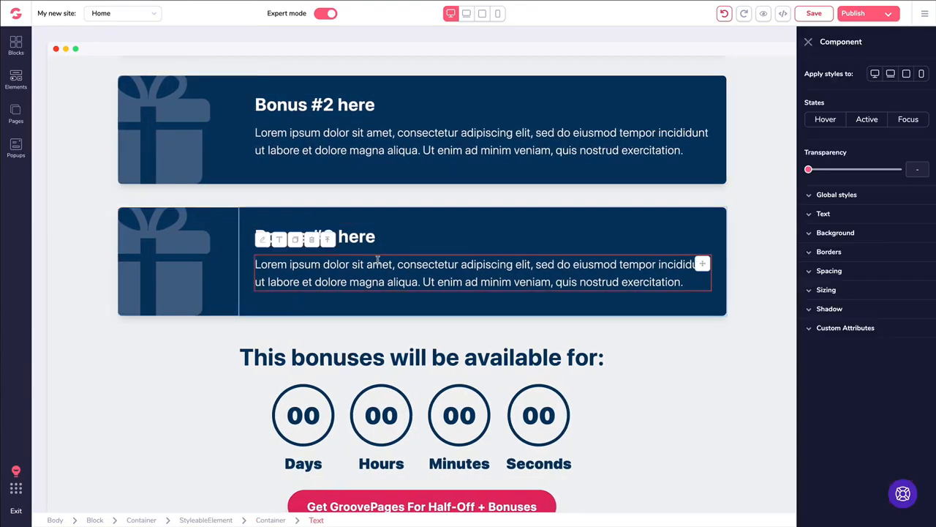
click(328, 242)
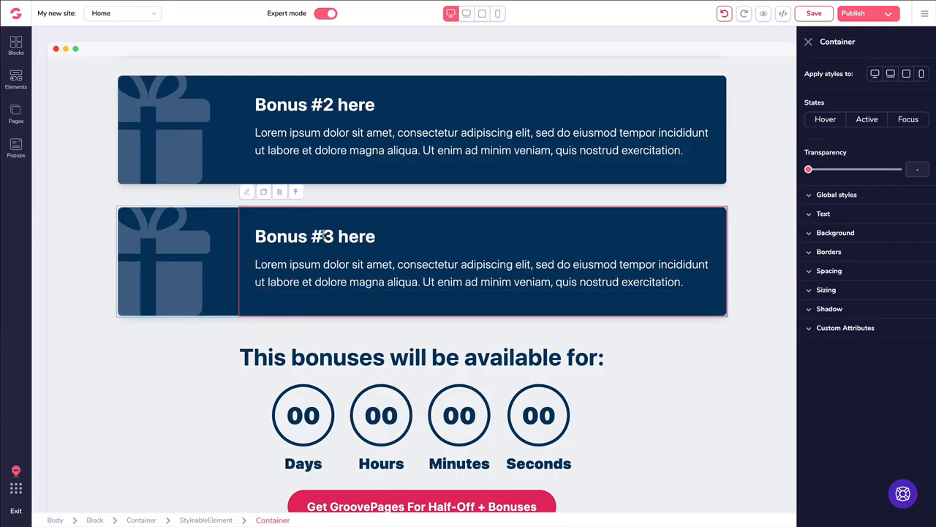
click(295, 193)
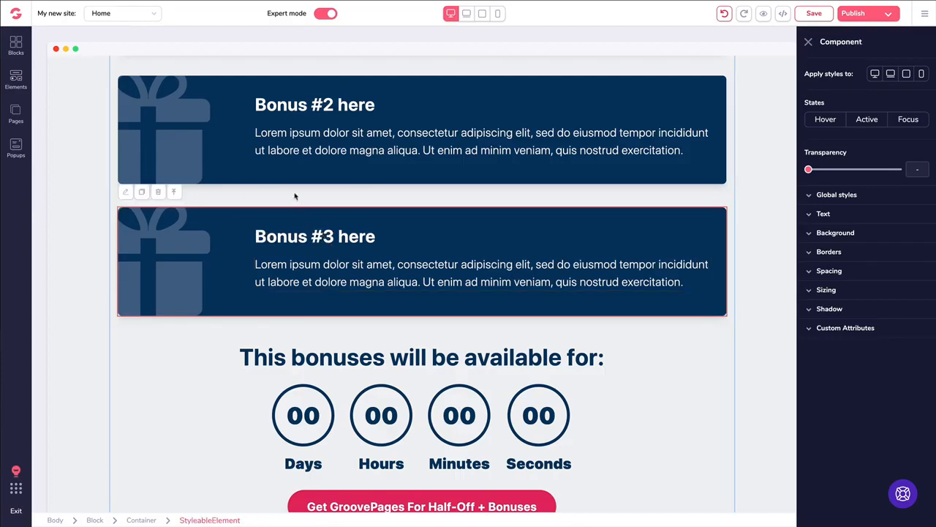
click(142, 193)
Delete the duplicated Bonus #3 card above the countdown heading.
click(246, 347)
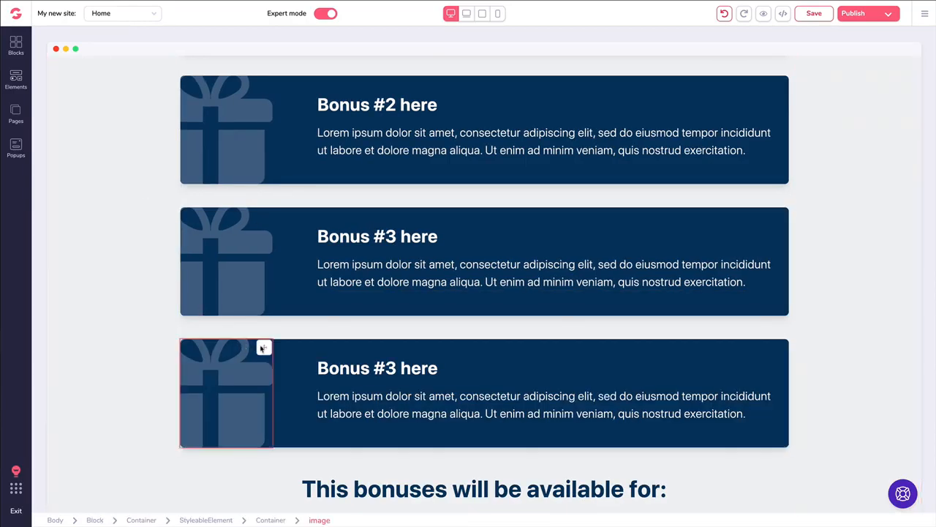
click(306, 356)
click(310, 357)
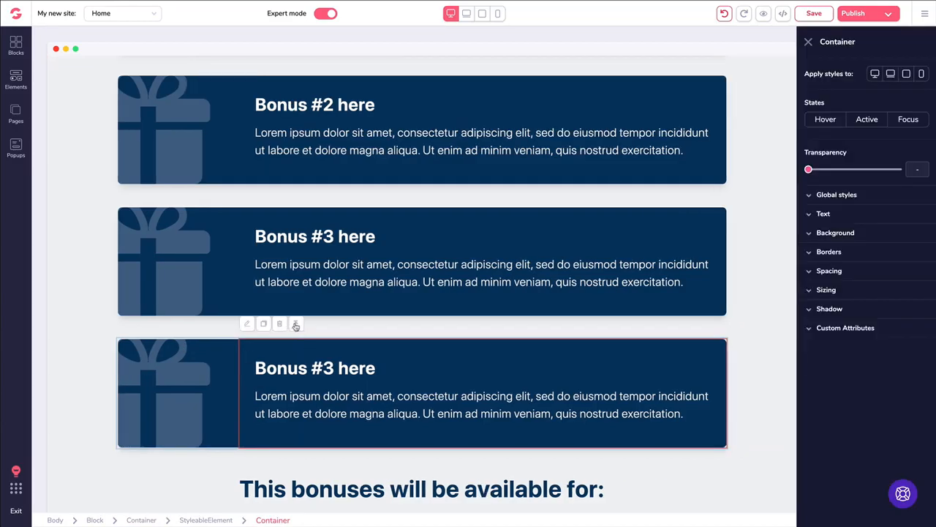
click(287, 324)
click(158, 323)
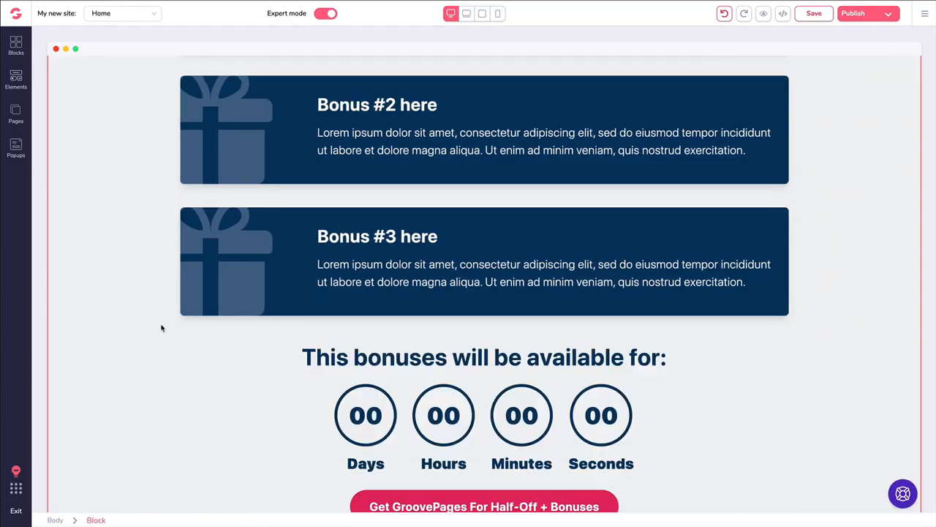
Duplicate the whole "Headline right here" block below the "Simply better" banner.
scroll(326, 241, down, 9)
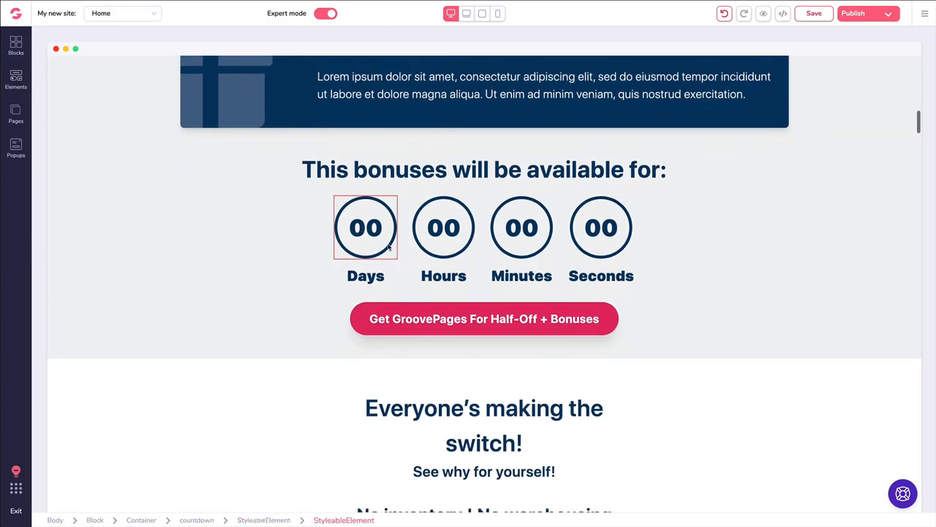
scroll(403, 258, down, 4)
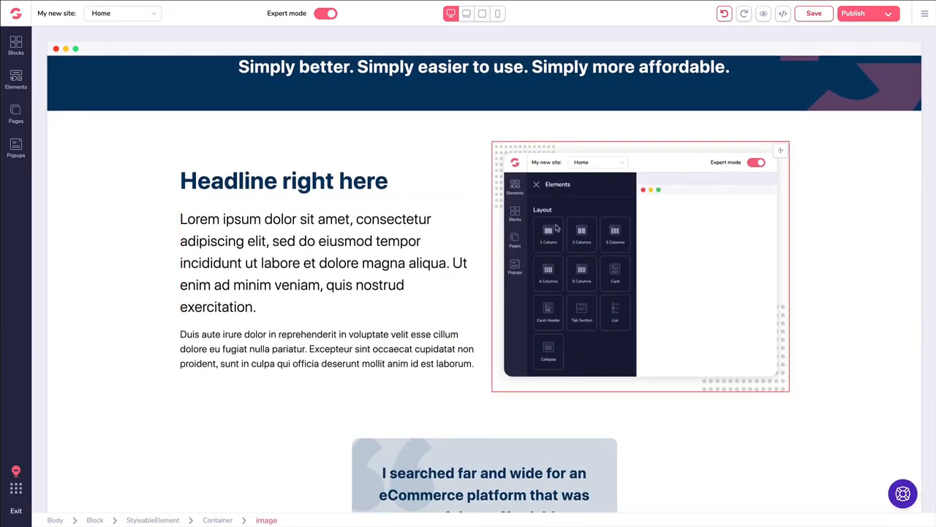
click(556, 228)
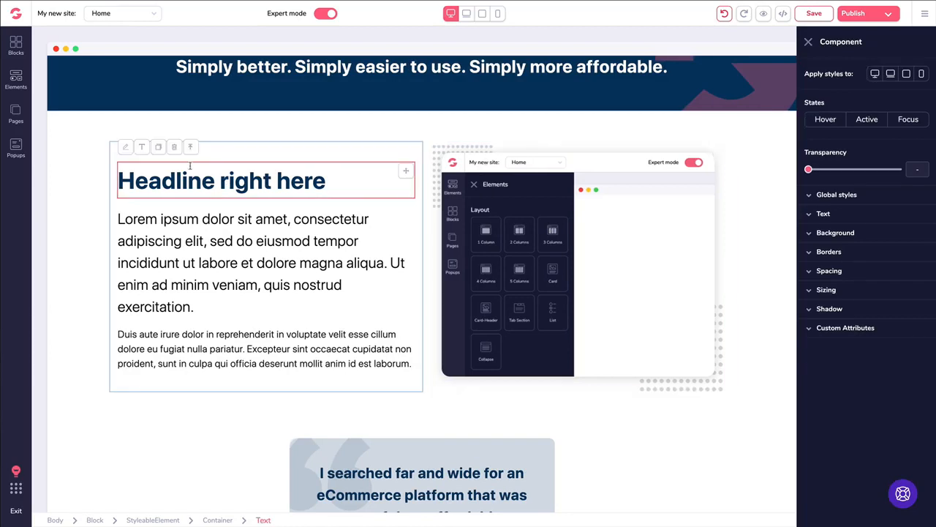
scroll(233, 263, down, 1)
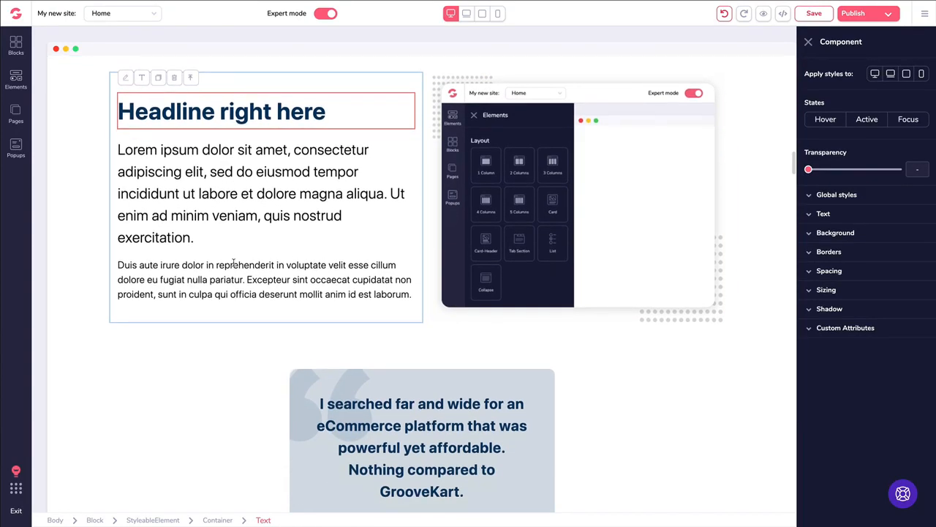
scroll(233, 263, up, 2)
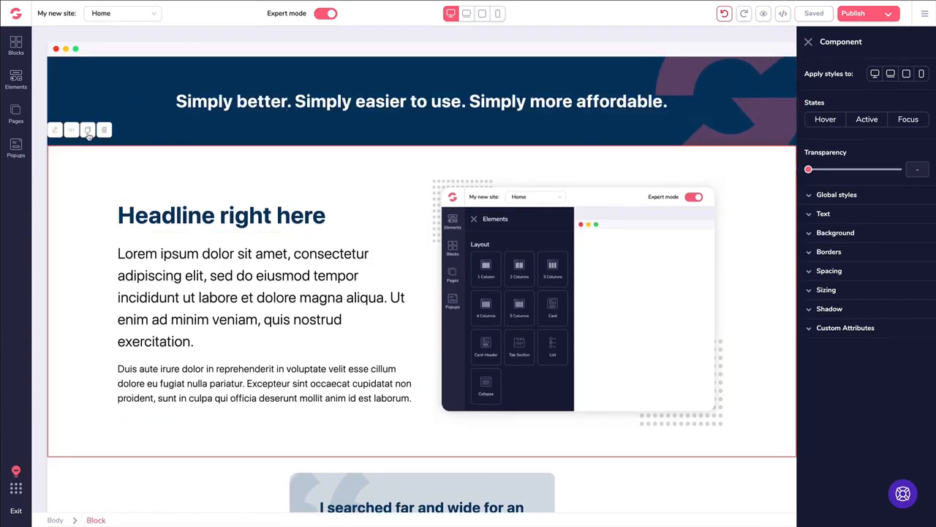
click(88, 132)
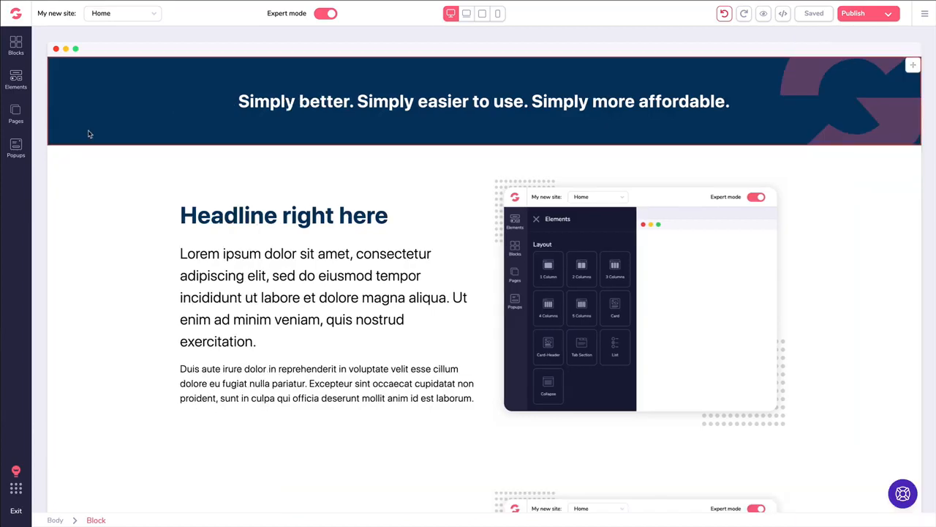
Delete the duplicated "Headline right here" block above the testimonial.
scroll(113, 155, down, 4)
scroll(117, 158, down, 1)
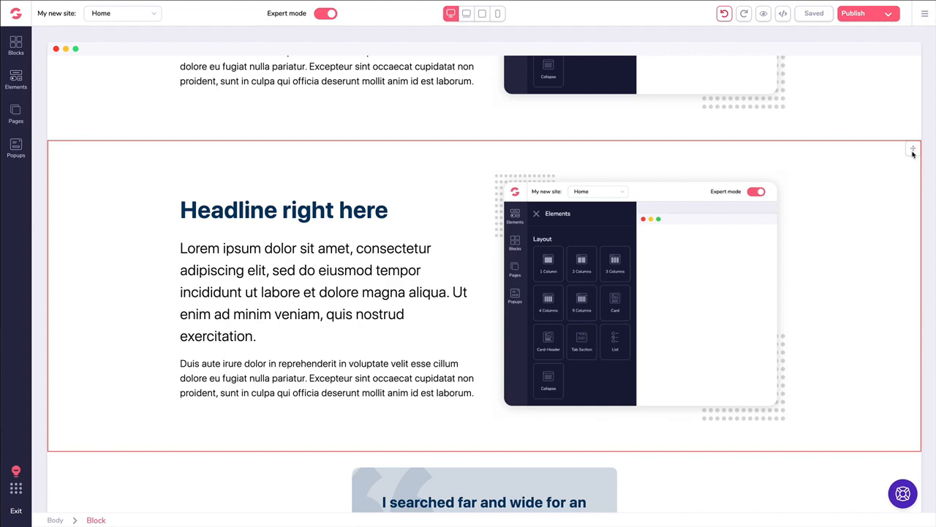
click(95, 169)
click(106, 129)
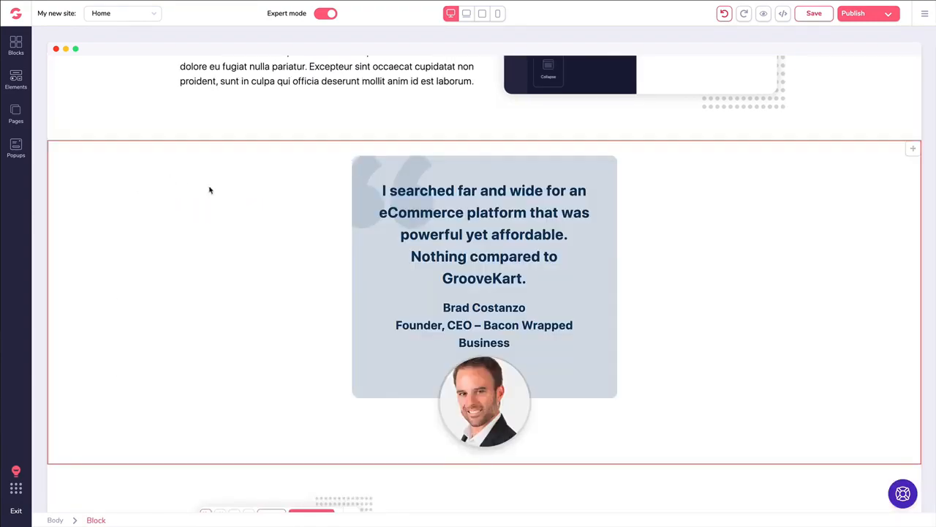
Open the main headline "The Page & Funnel Builder Re-Invented" for text editing.
scroll(212, 188, up, 20)
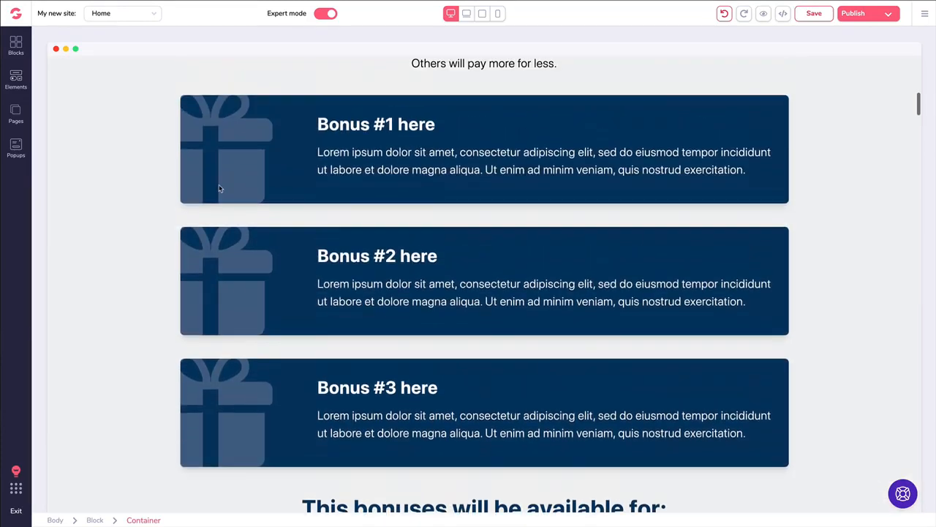
scroll(218, 188, up, 15)
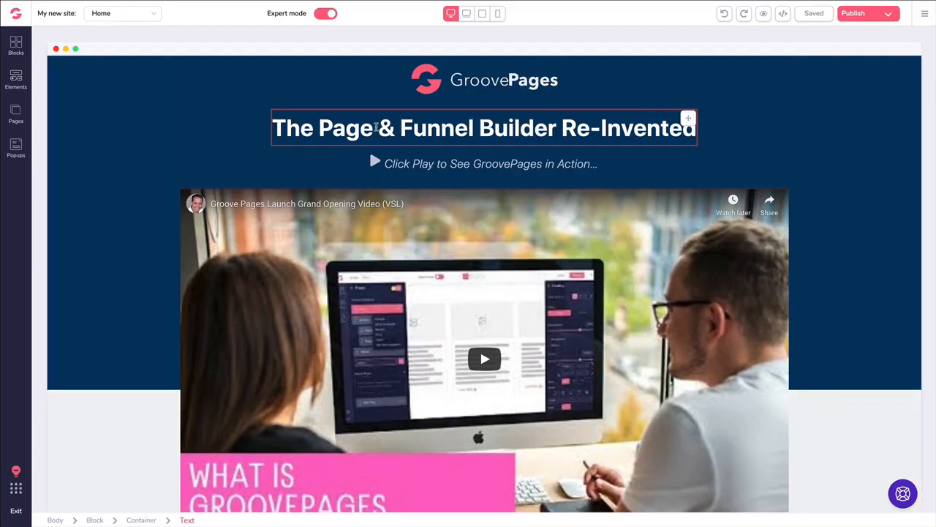
click(376, 127)
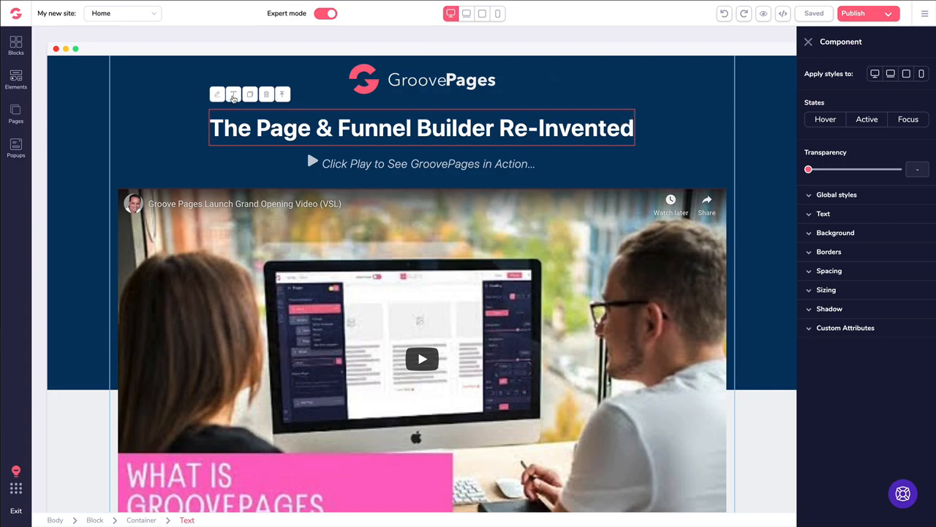
click(233, 95)
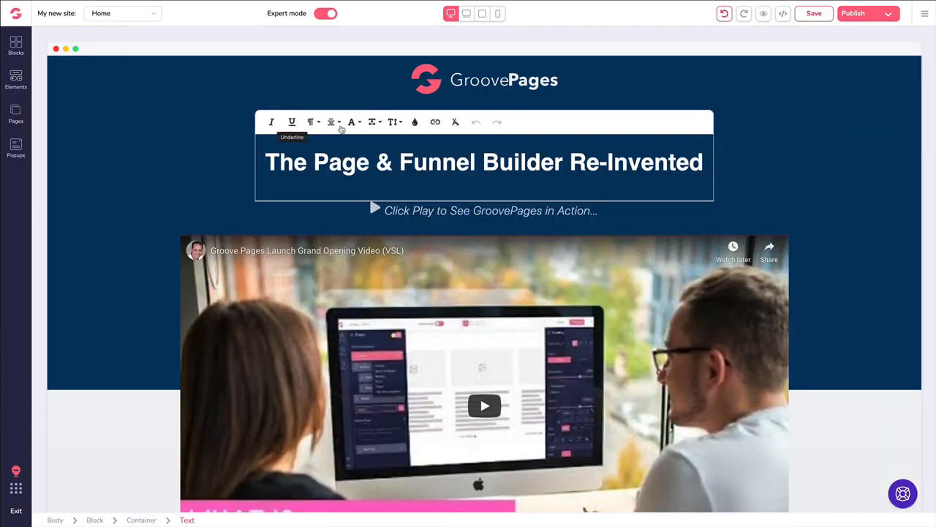
Examine the colour, text size and font family options available for the main headline.
click(415, 122)
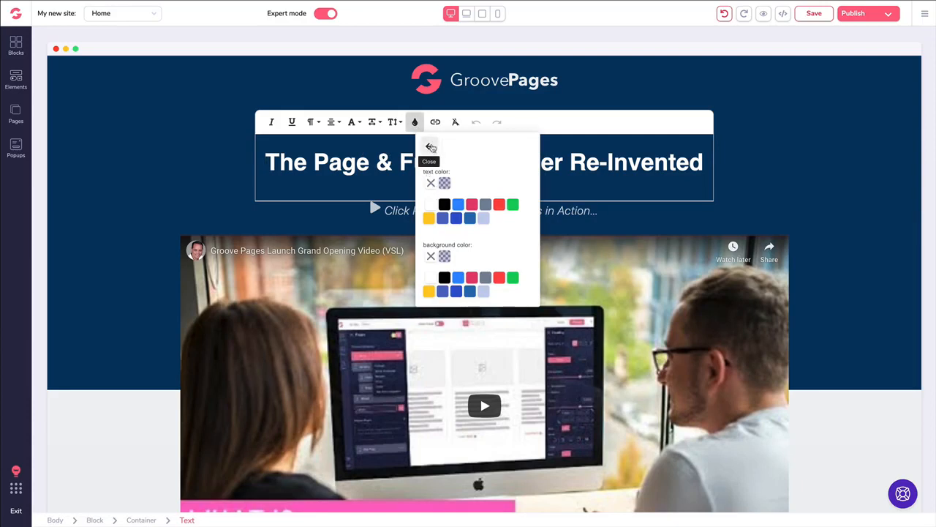
click(428, 146)
click(396, 122)
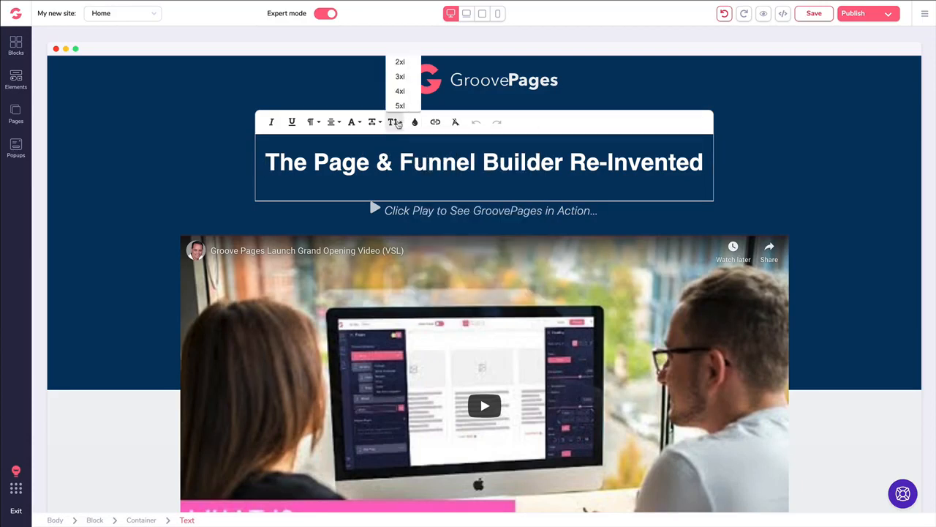
click(398, 123)
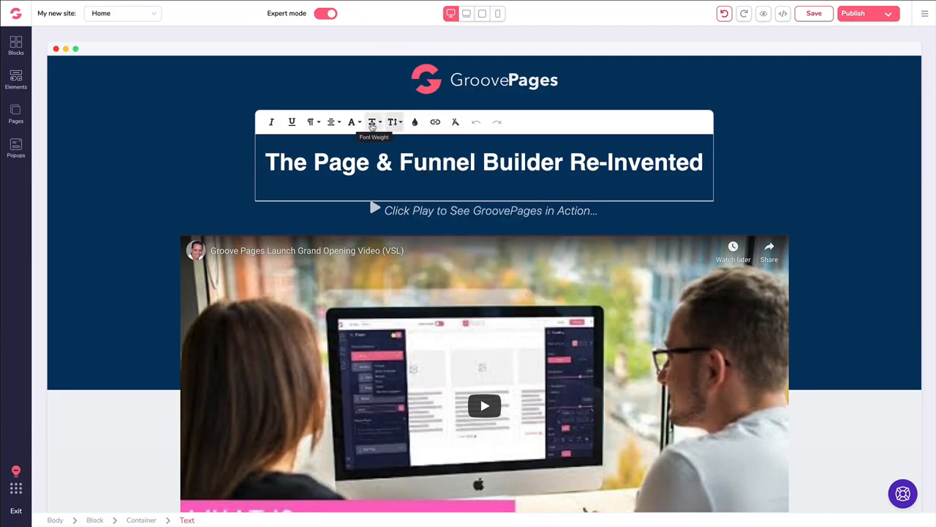
click(353, 123)
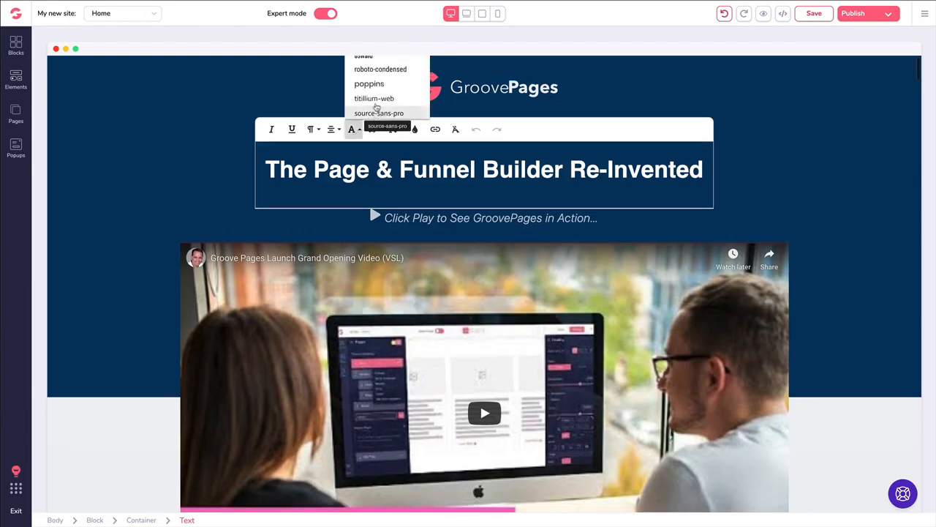
scroll(376, 107, down, 2)
scroll(375, 107, up, 2)
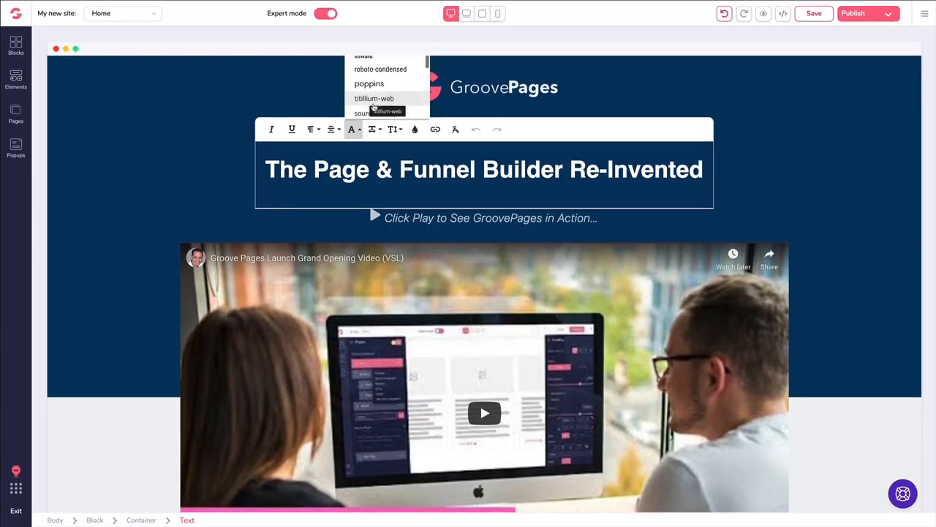
Replace the word "Funnel" in the main headline with "Hello World".
click(357, 169)
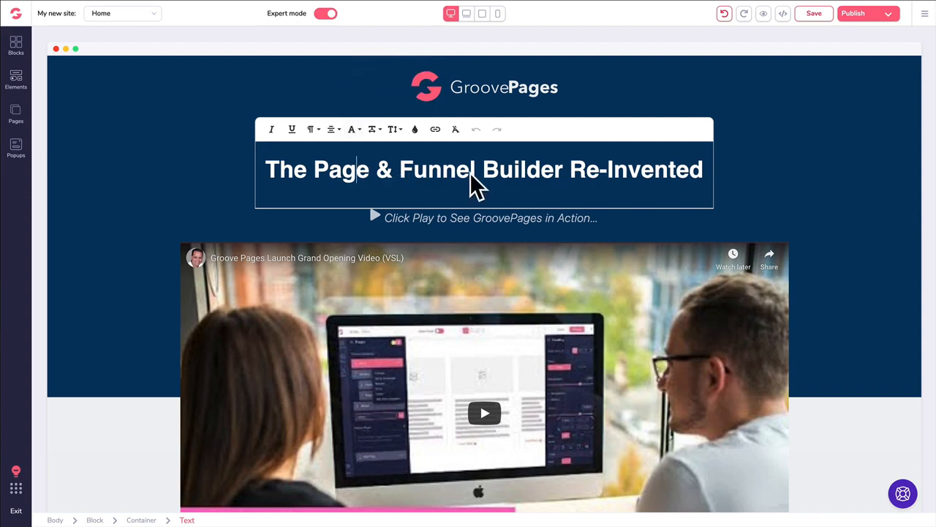
drag(476, 169, 401, 171)
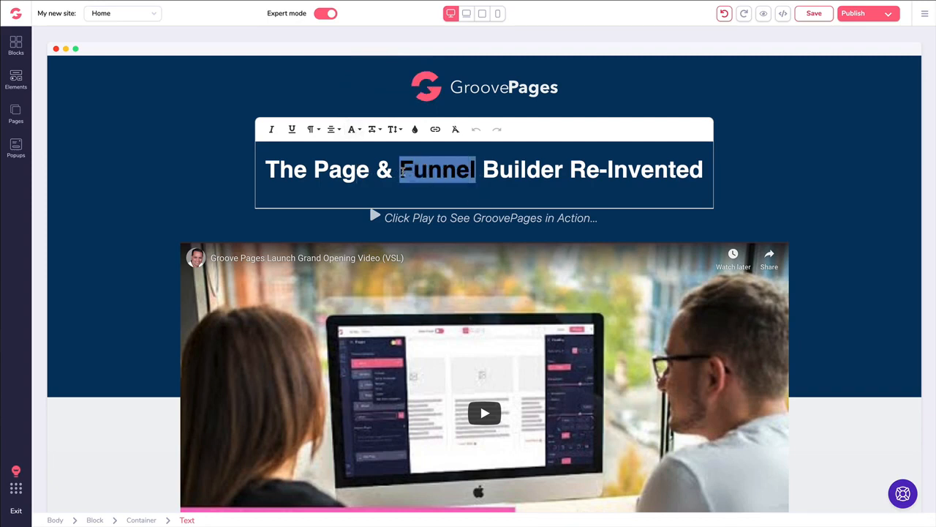
text(Hellow)
key(BackSpace)
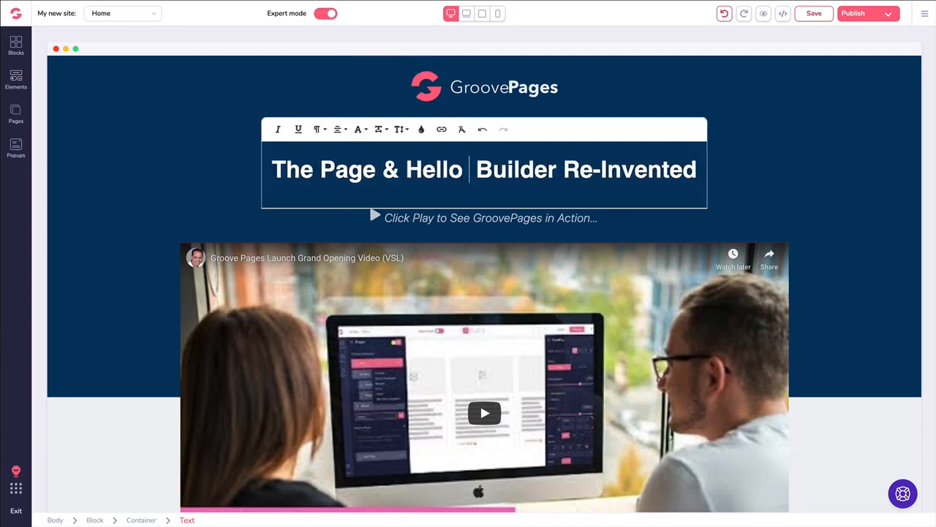
text(World)
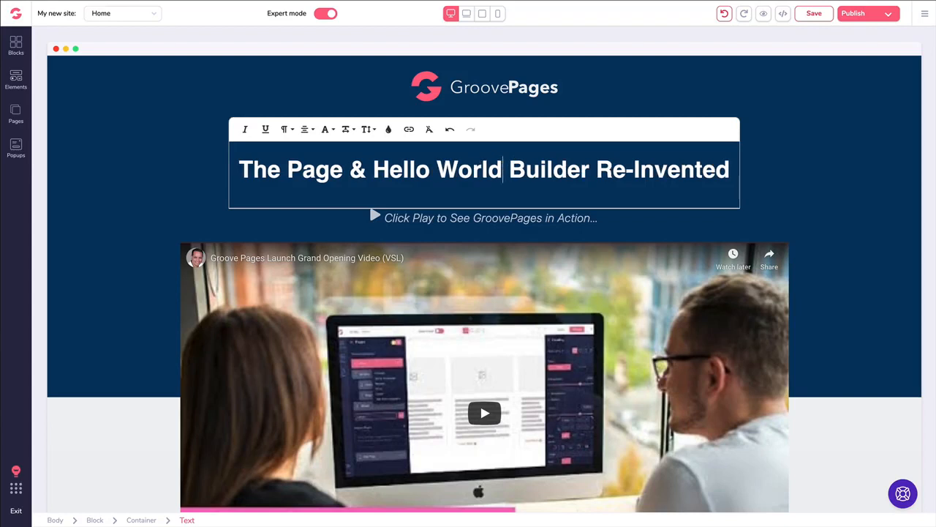
Undo the "Hello World" replacement in the main headline and leave text editing.
key(ctrl+z)
key(ctrl+z)
key(ctrl+z)
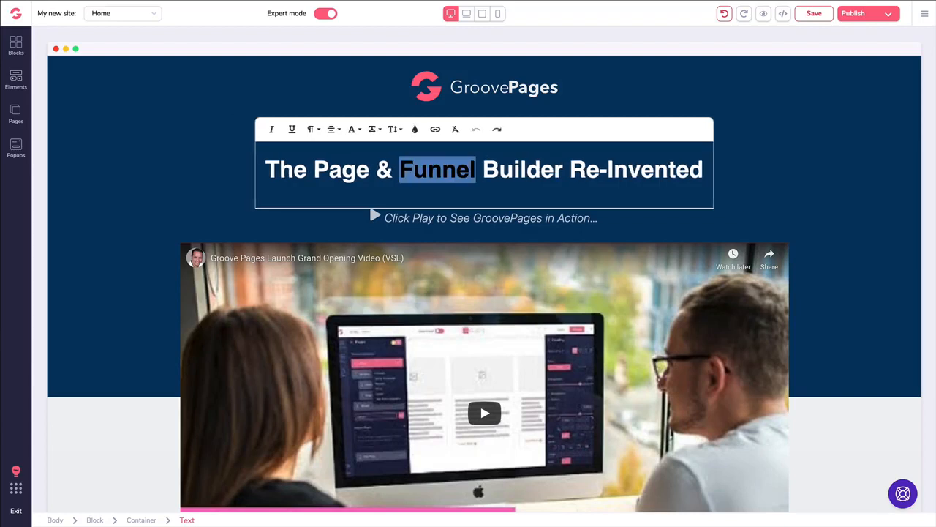
click(491, 169)
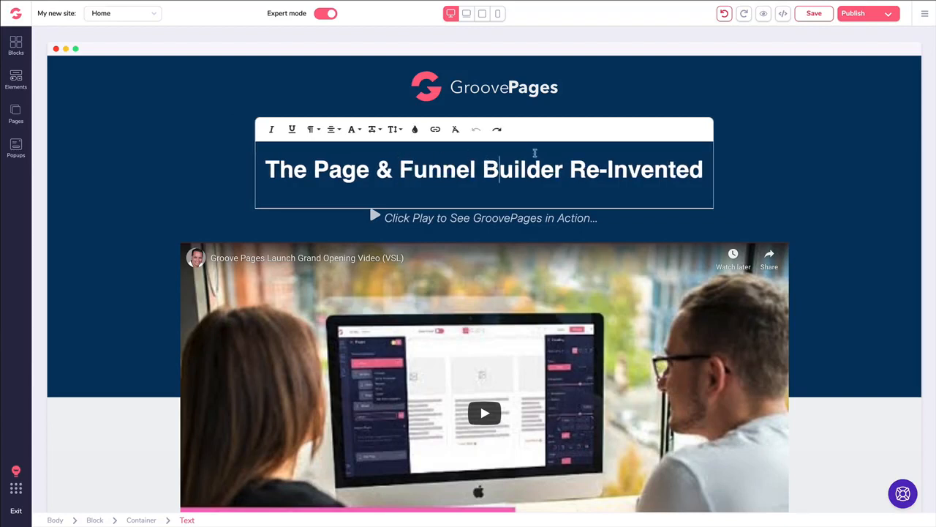
click(211, 144)
Examine the font choices in the main headline's text style settings.
click(325, 136)
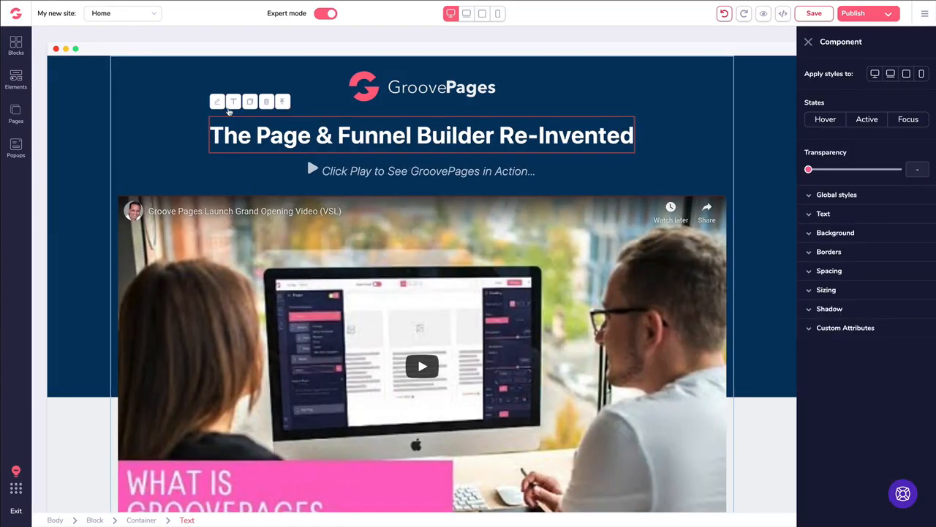
click(812, 214)
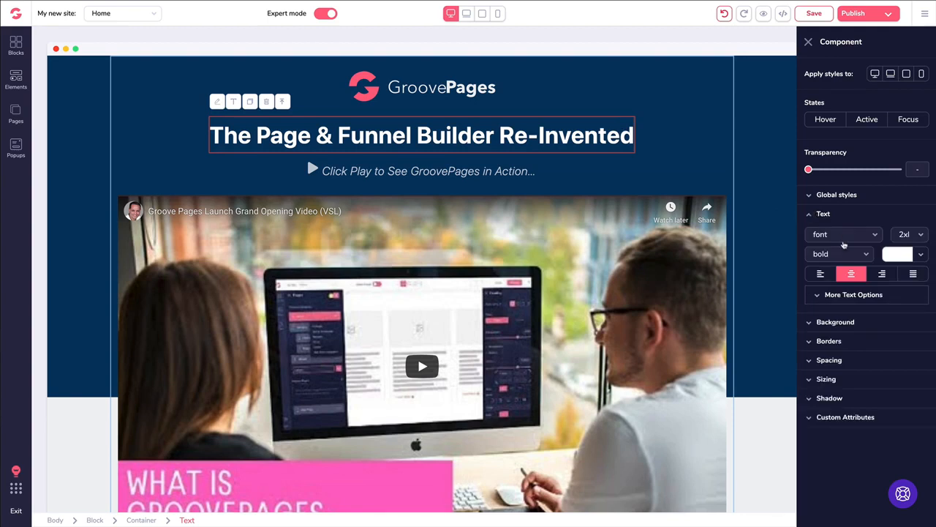
click(841, 237)
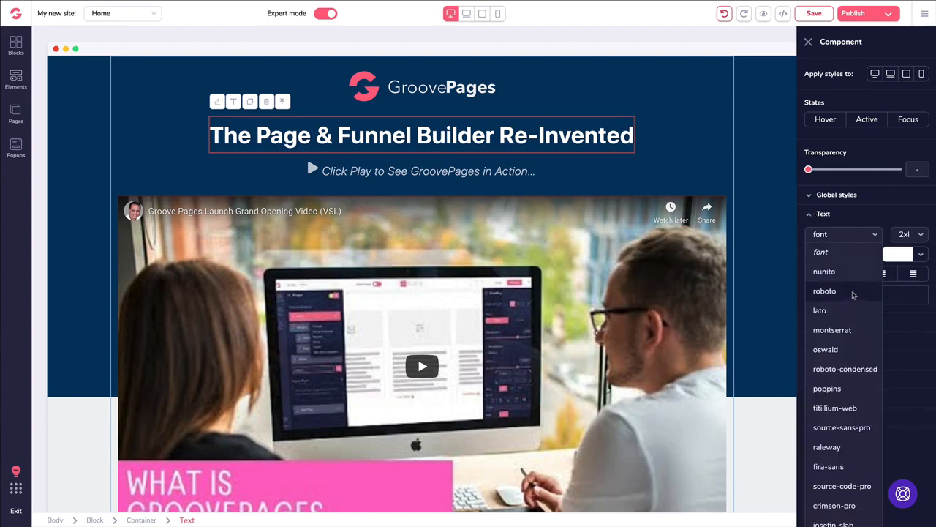
click(850, 214)
click(841, 218)
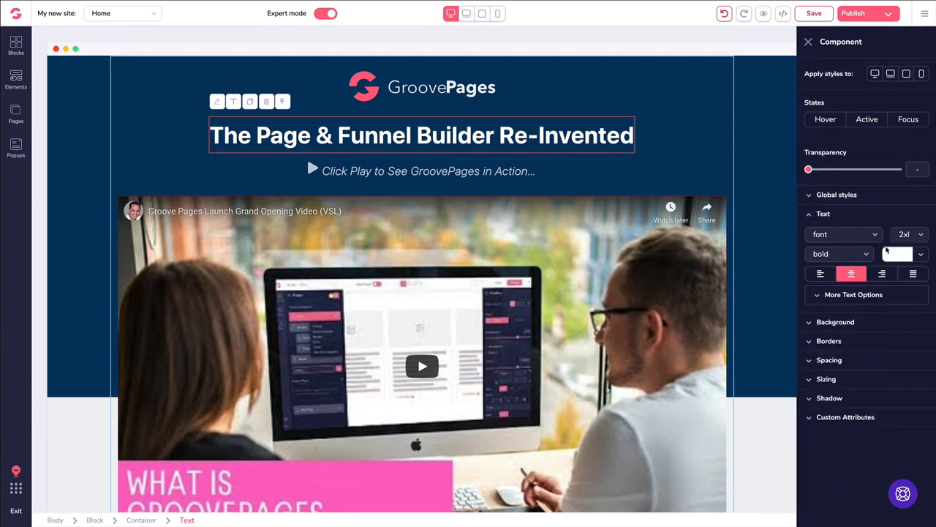
Try a very dark red text colour on the main headline and undo the colour change.
click(890, 253)
mouse_move(849, 313)
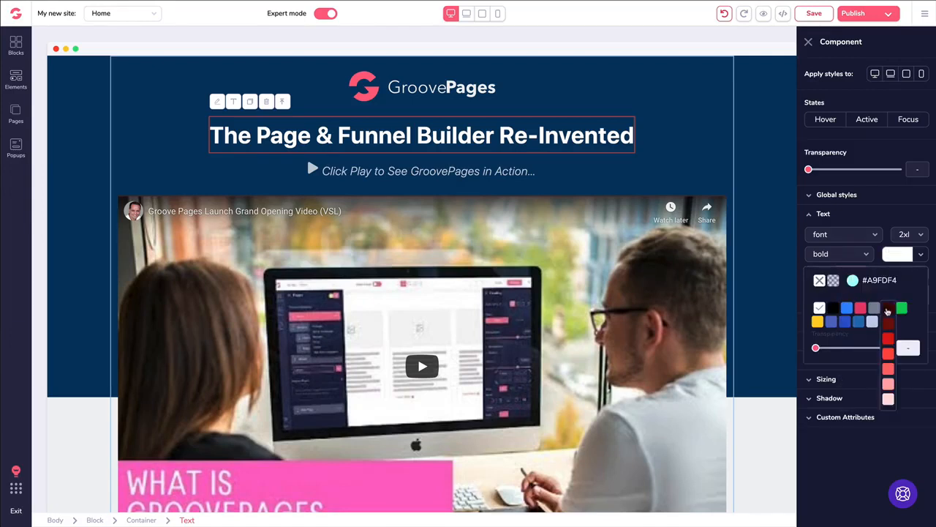
click(887, 312)
click(894, 256)
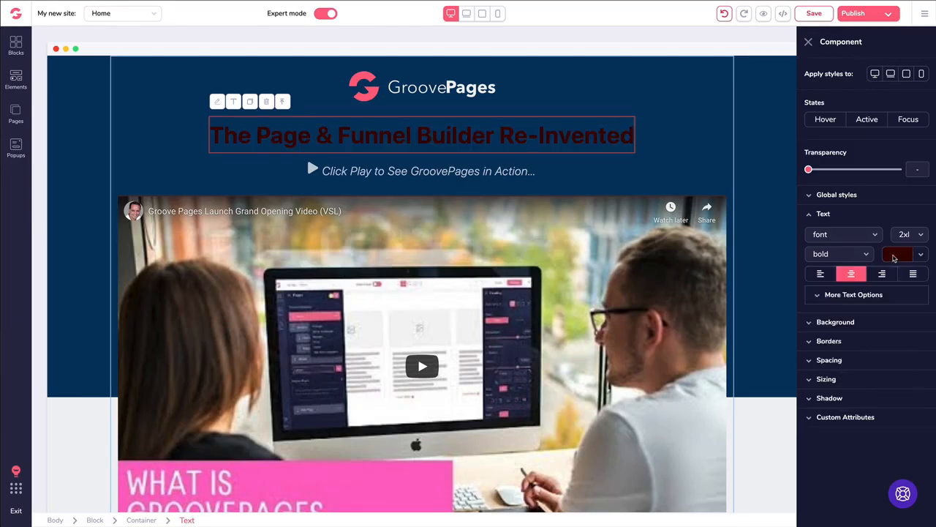
click(723, 14)
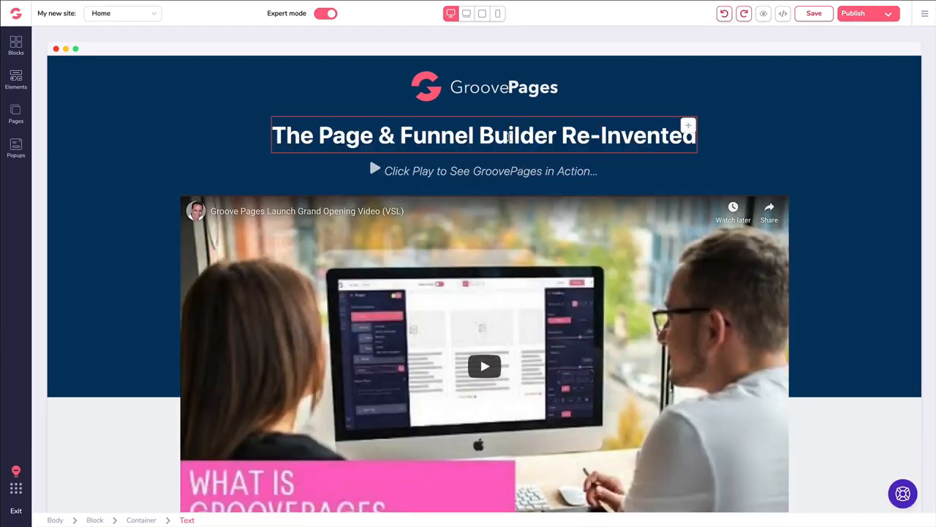
Try left alignment on the main headline, restore centre alignment, and collapse its text style settings.
click(509, 136)
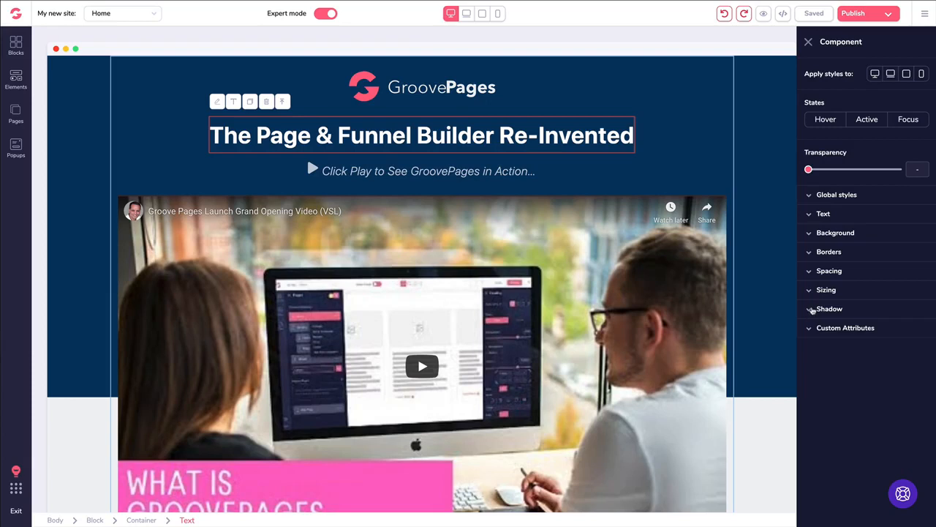
click(809, 214)
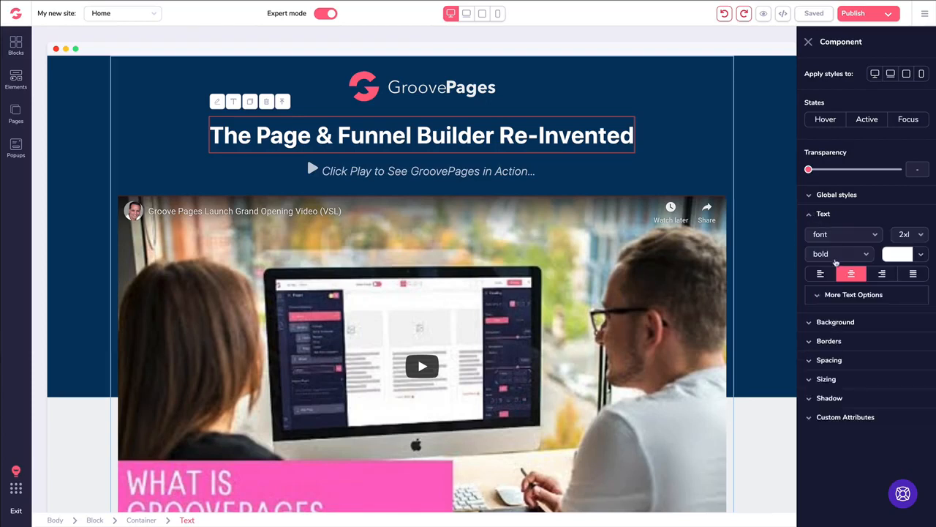
click(824, 276)
click(851, 274)
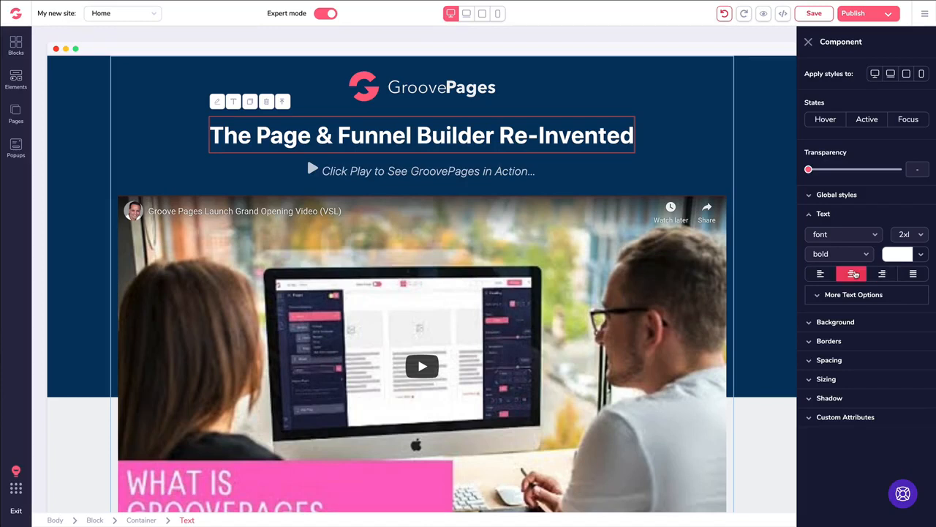
click(810, 216)
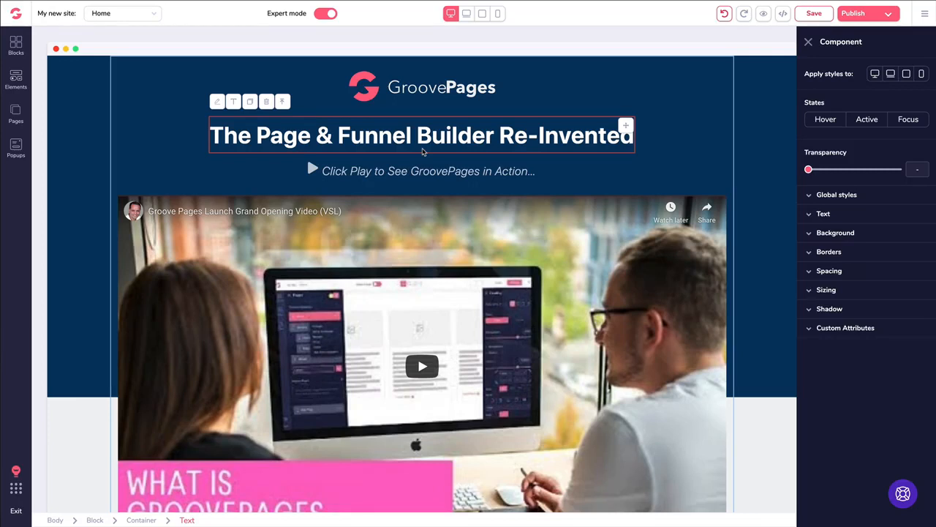
Open the paragraph beneath the "Grand Opening Bonuses Won't Last" heading for text editing.
scroll(422, 151, down, 8)
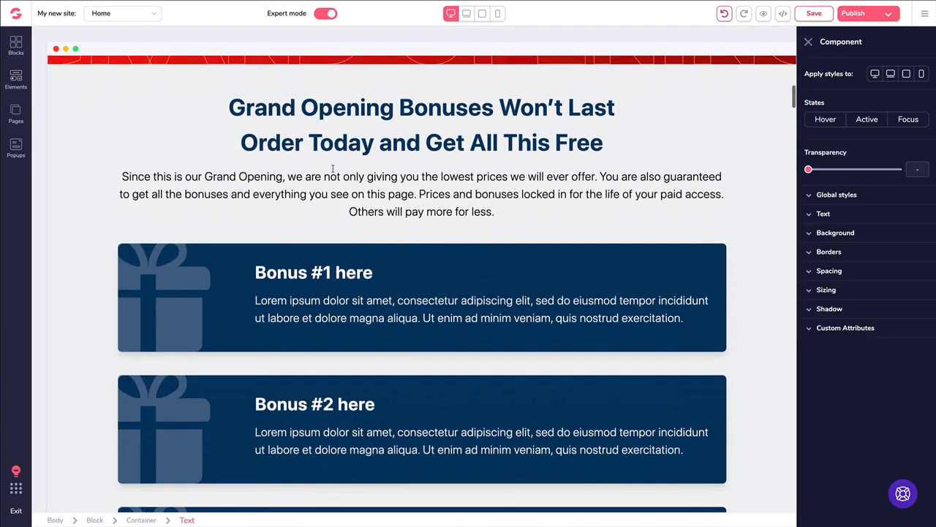
click(333, 170)
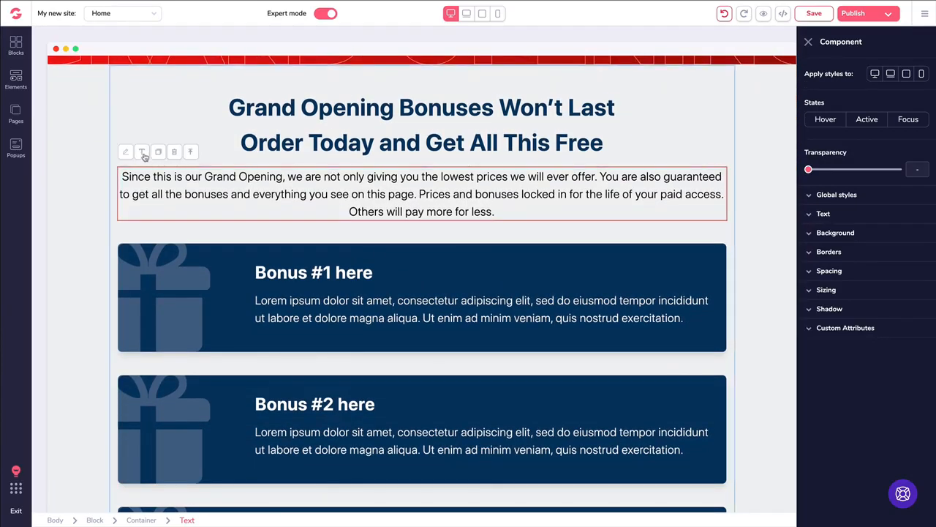
click(145, 156)
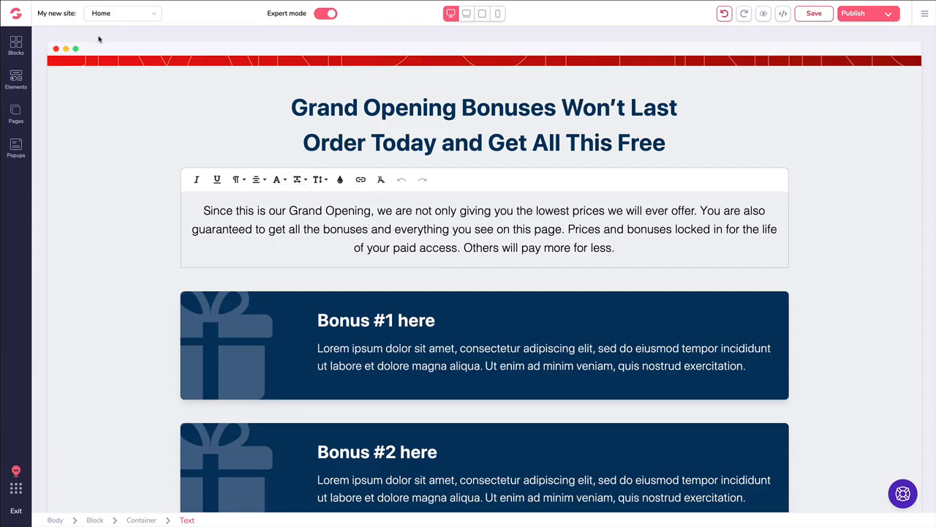
Switch from the Home page to the Pricing page of the site.
click(145, 167)
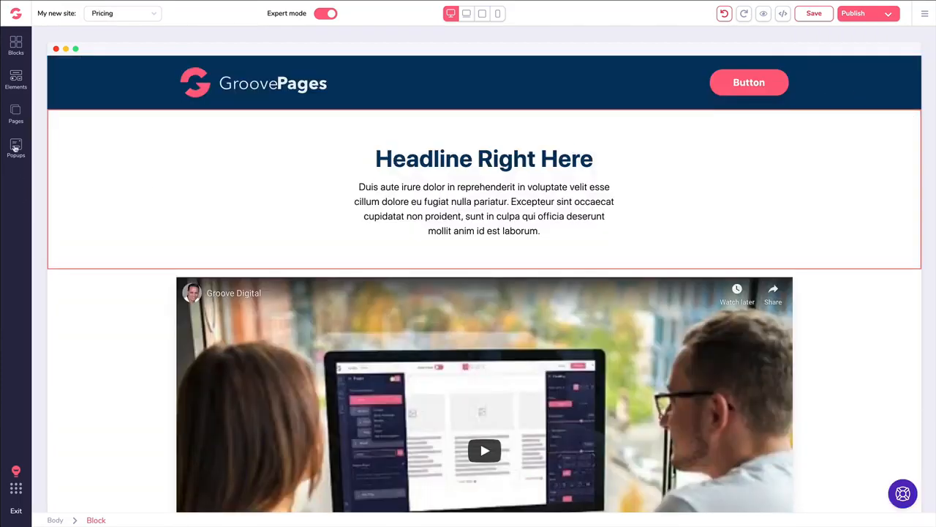
Start creating the first popup for the Pricing page.
click(16, 146)
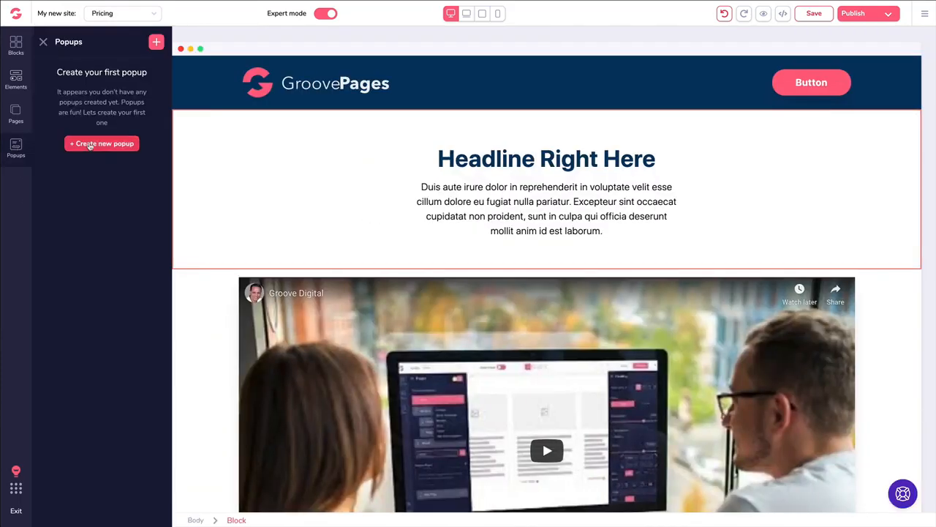
click(90, 144)
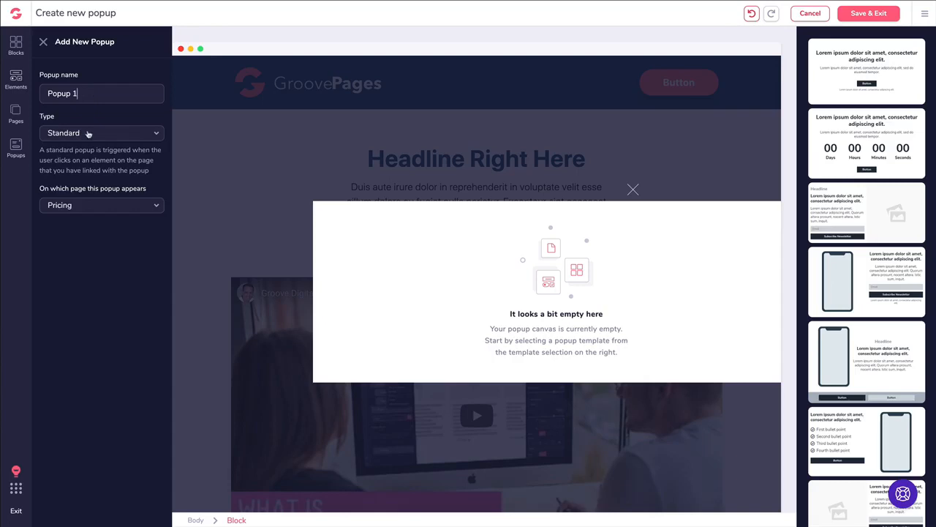
Set the popup type to Entry and look through its popup behaviour options.
click(88, 133)
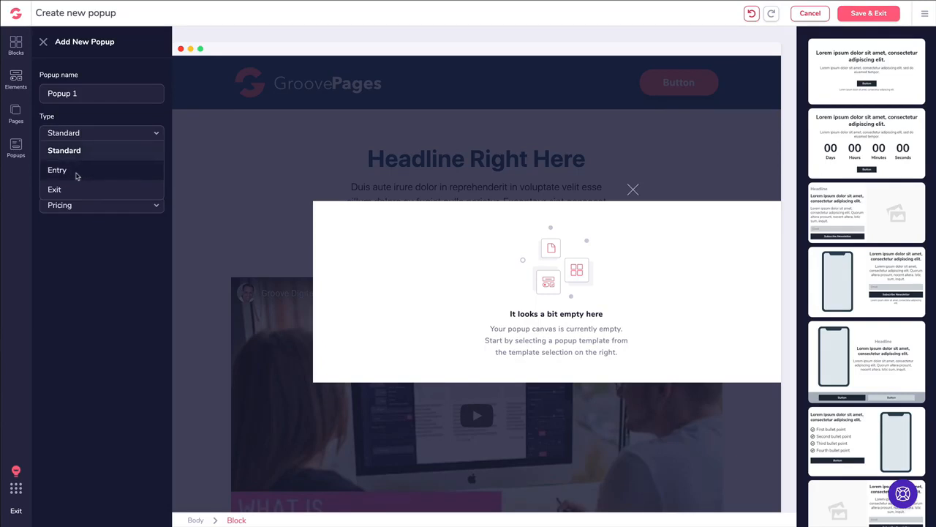
click(76, 173)
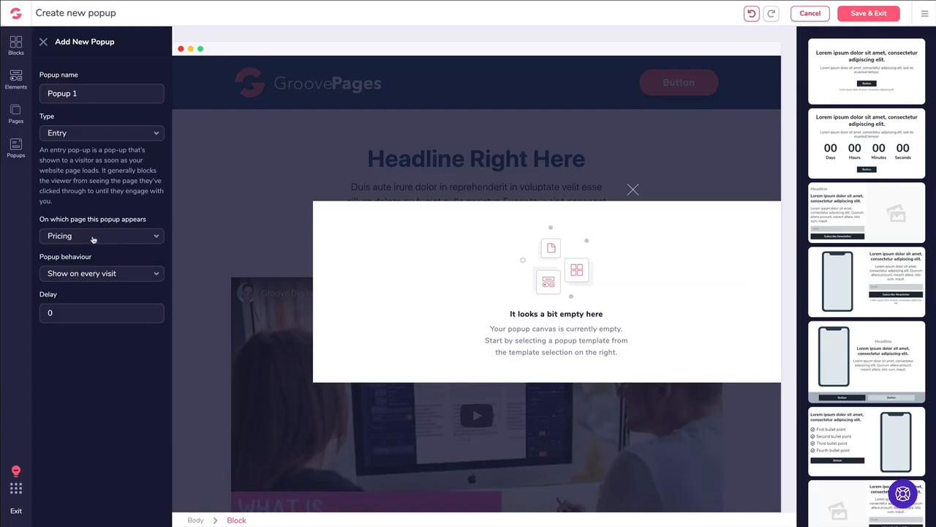
click(93, 276)
click(92, 275)
Set the popup type to Exit with the behaviour Show on every visit.
click(72, 134)
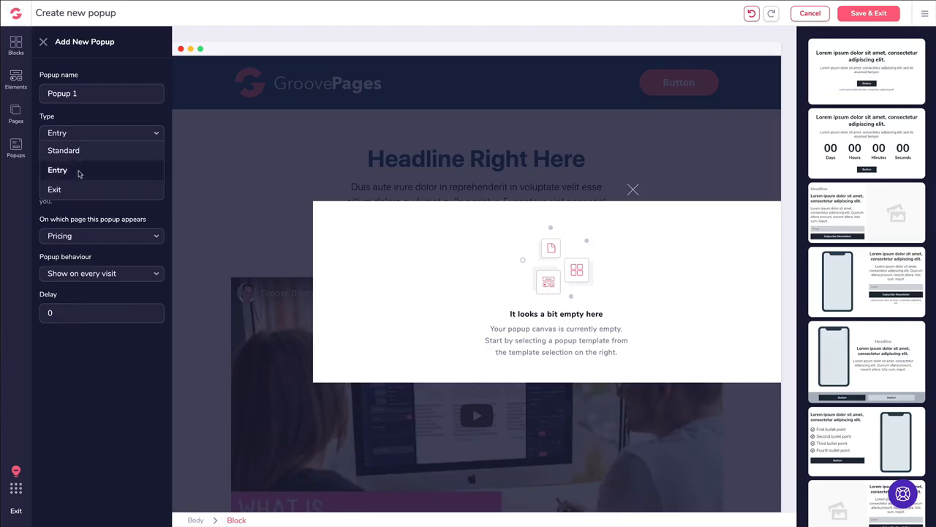
click(73, 187)
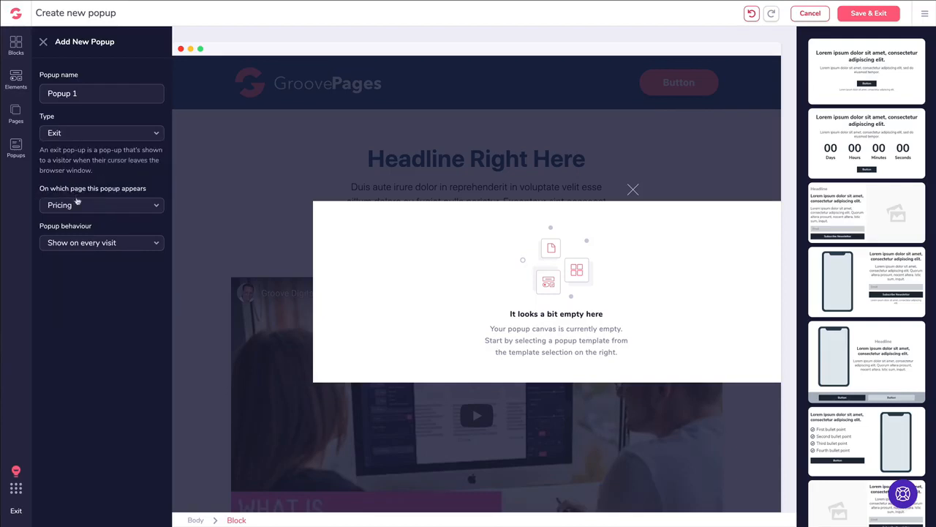
click(86, 242)
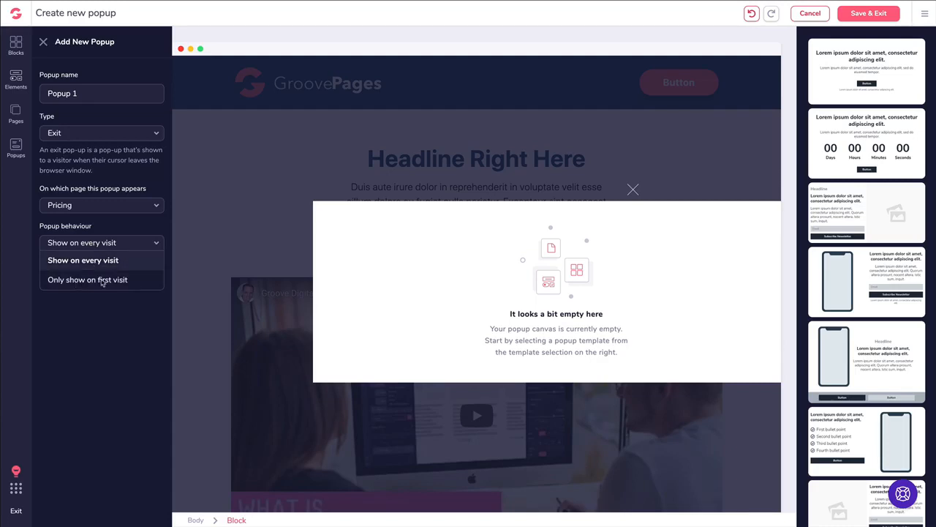
click(84, 261)
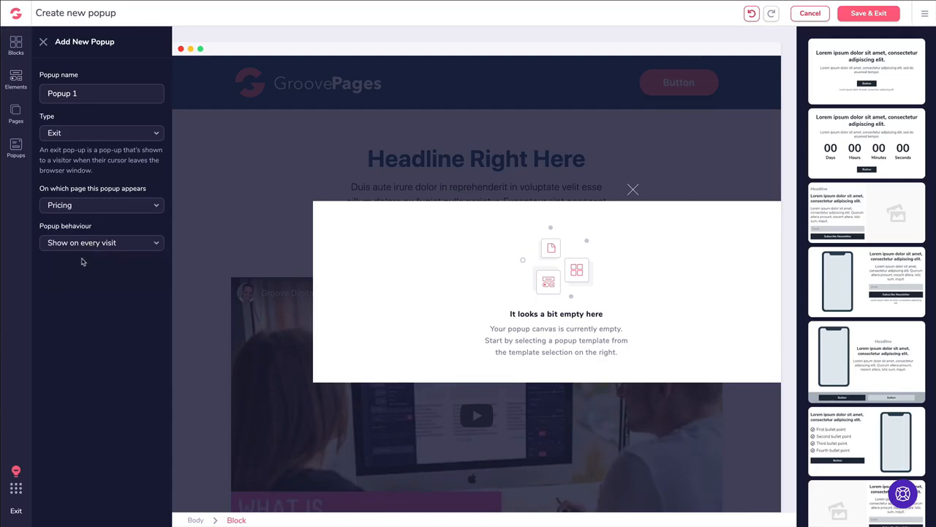
Name the popup Exit Pop Demo, apply the countdown timer template and save it.
triple_click(91, 93)
text(Exit Pop Demo)
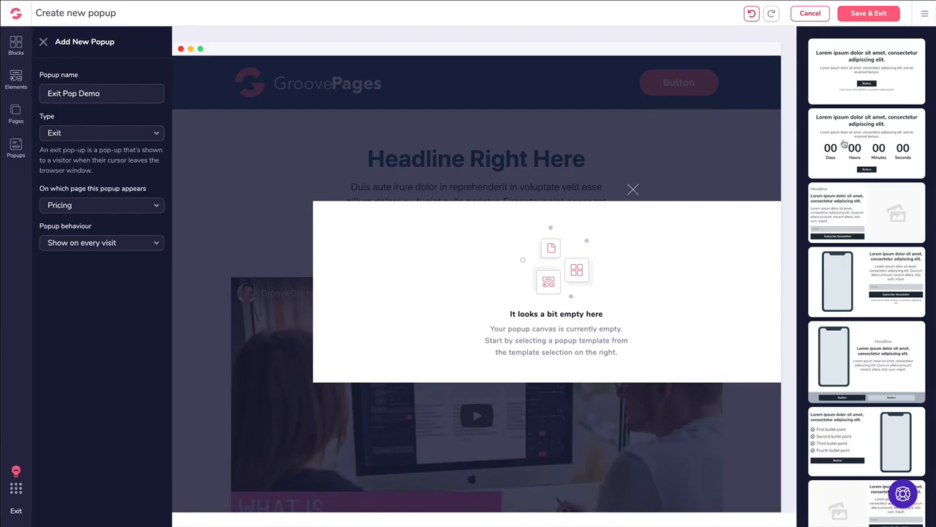
click(843, 144)
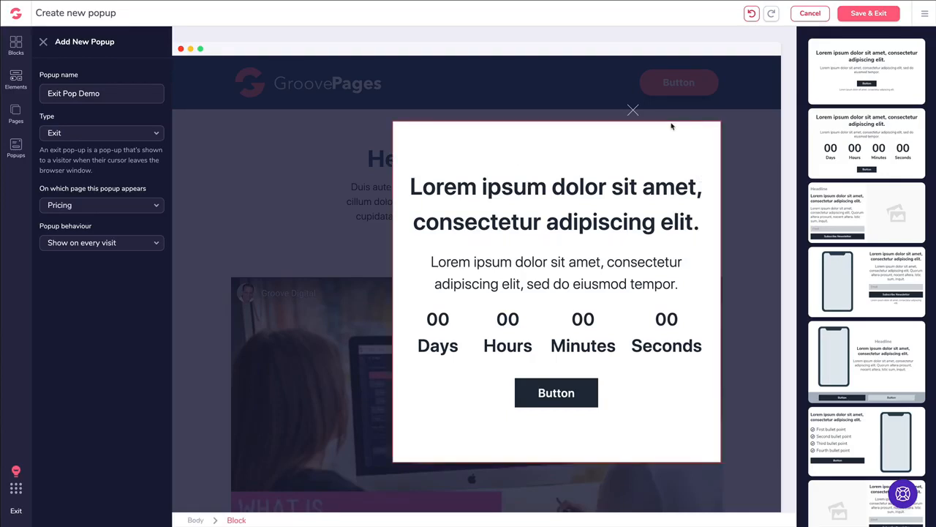
click(868, 16)
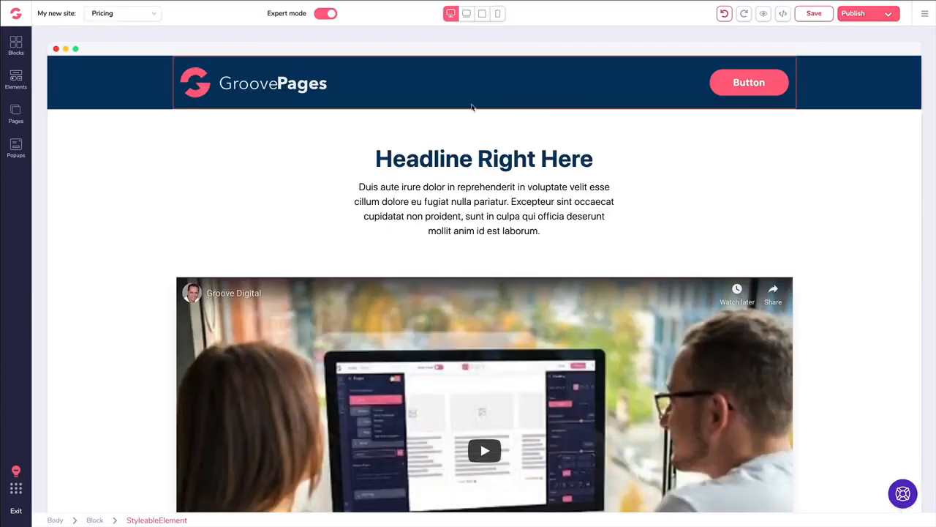
Add a Standard popup named Button Popup for the Pricing page, using the simple headline, text and button template, and save it.
click(16, 144)
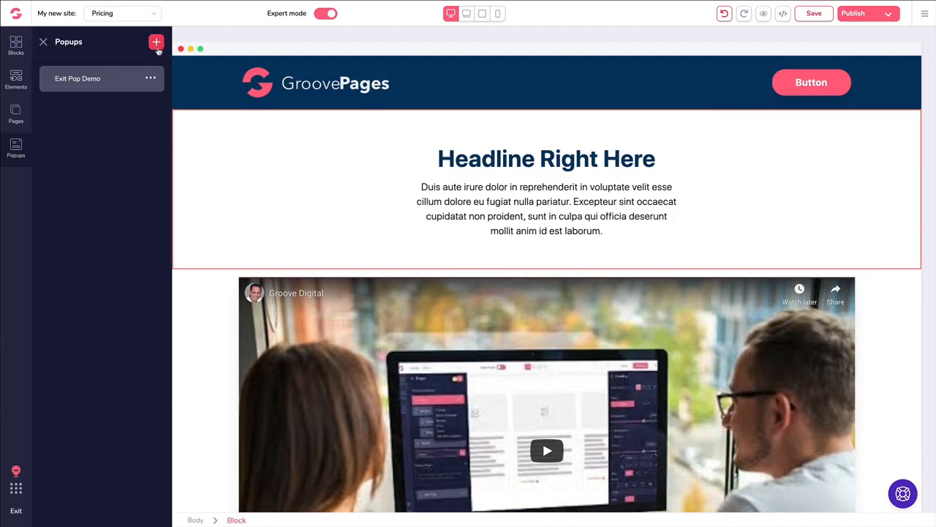
click(155, 42)
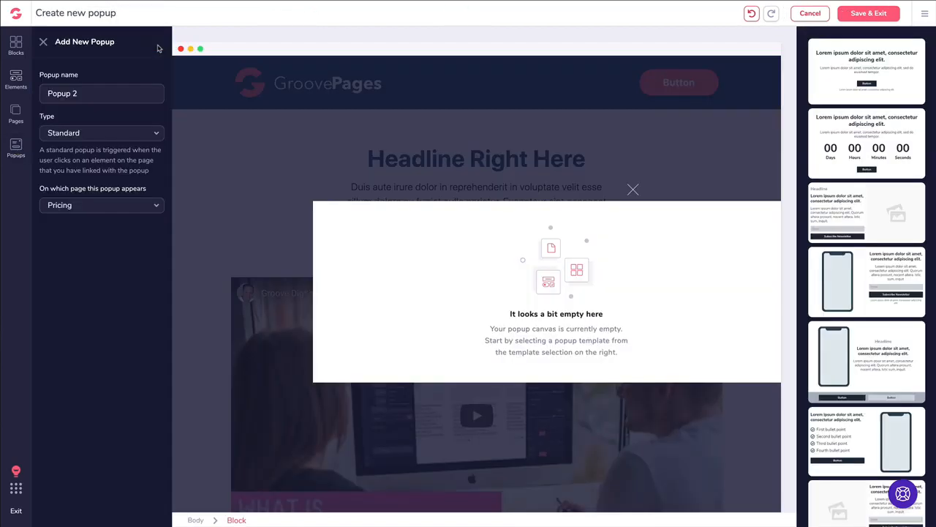
triple_click(98, 93)
text(Buuton)
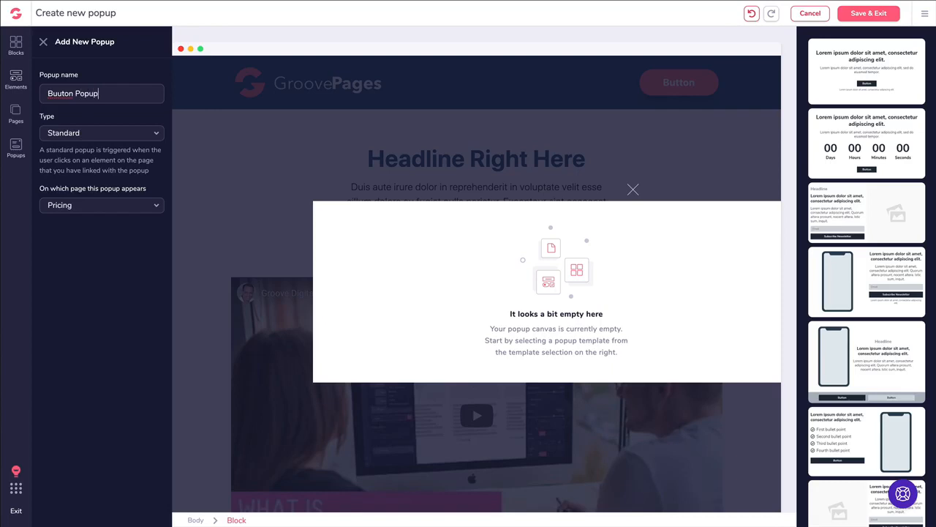
text( Popup)
click(63, 94)
key(BackSpace)
text(t)
key(BackSpace)
text(t)
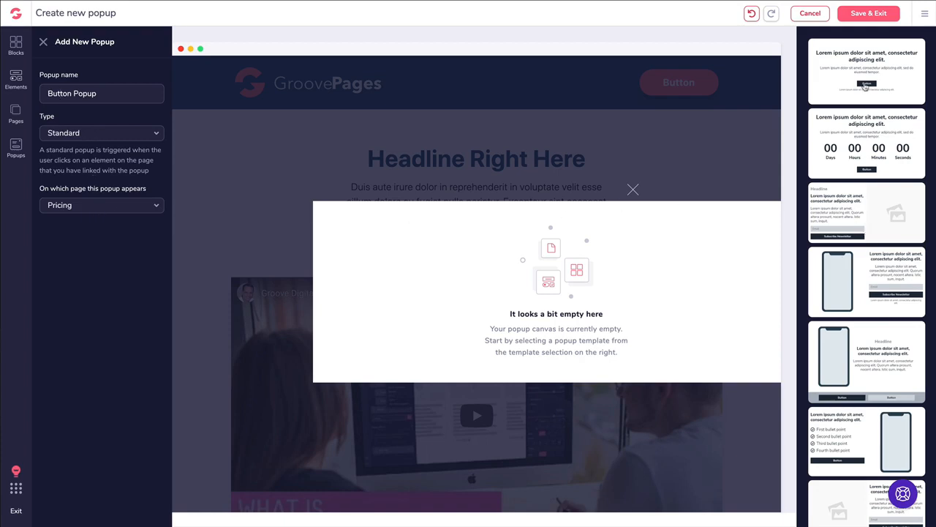
click(866, 86)
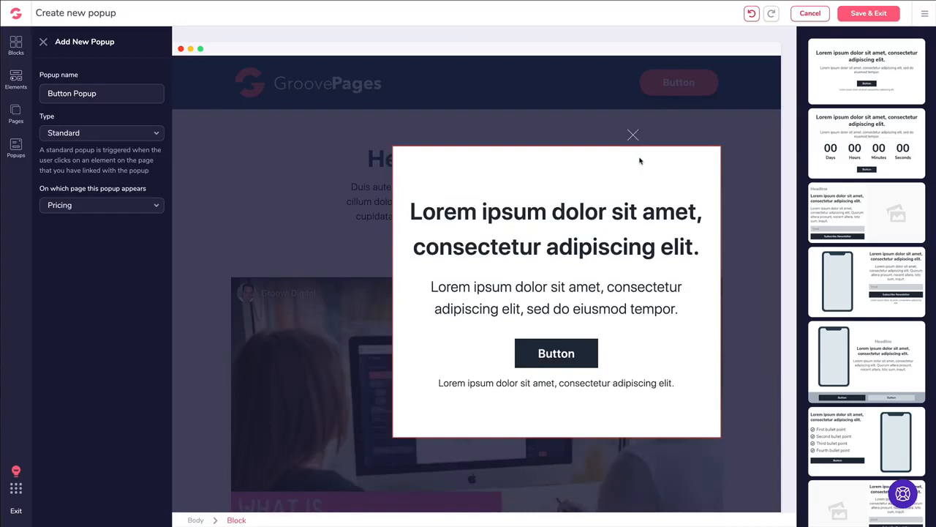
click(869, 14)
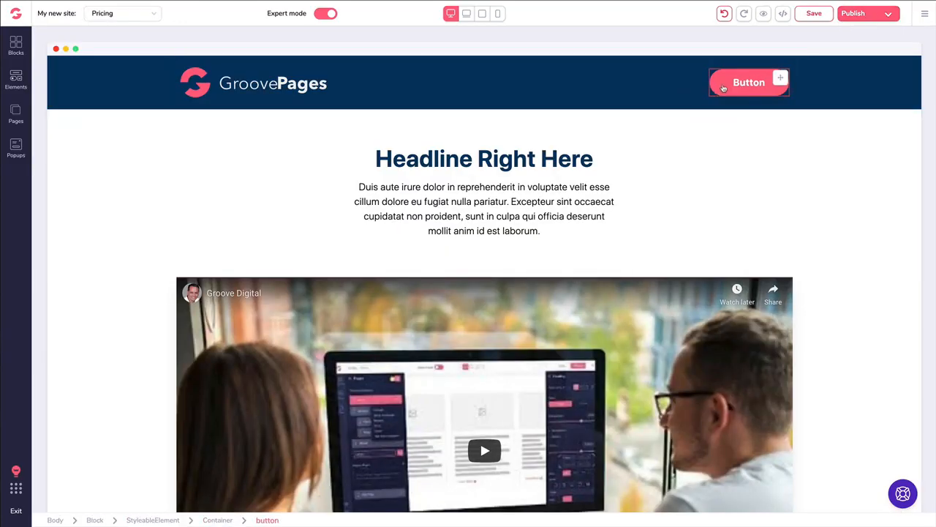
Enter Download Now as the text of the header button.
click(776, 82)
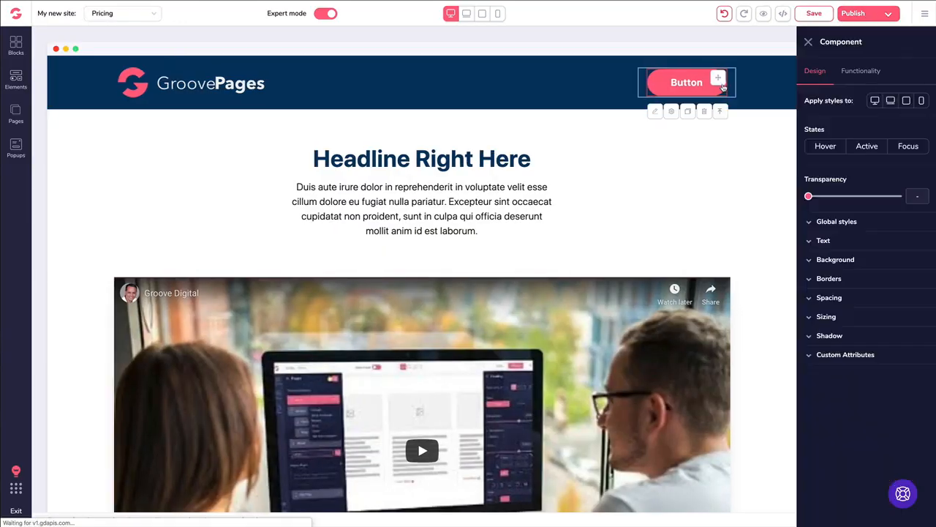
click(869, 71)
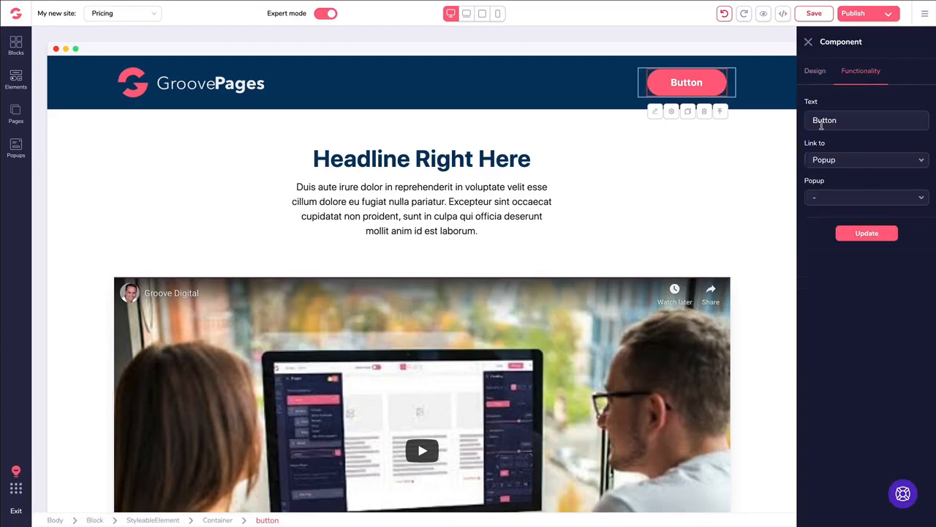
double_click(826, 120)
text(Download Now)
Link the header button to the popup Button Popup, apply the update and save the page.
click(829, 160)
click(825, 255)
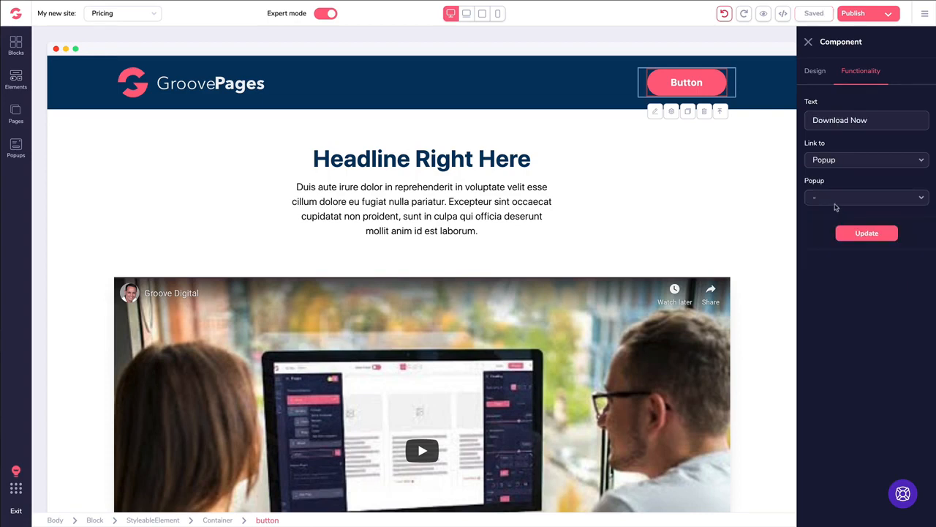
click(828, 199)
click(828, 217)
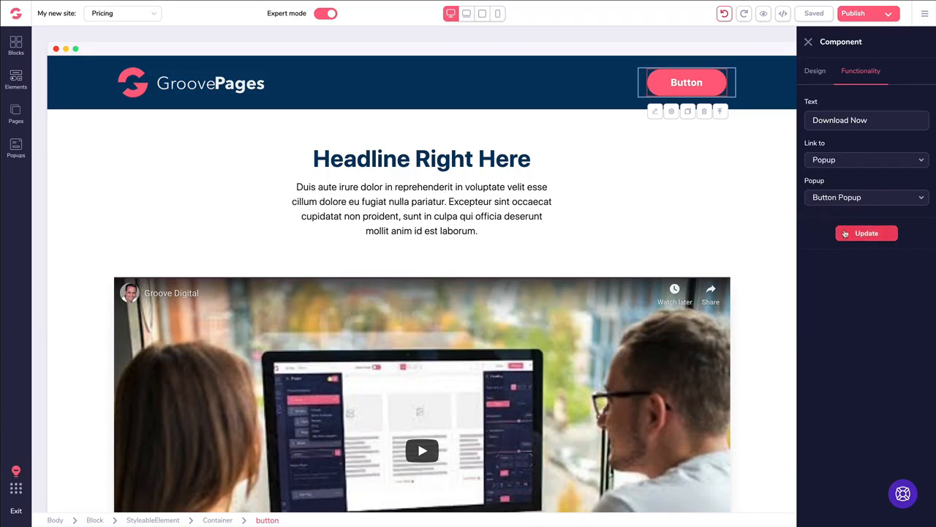
click(866, 233)
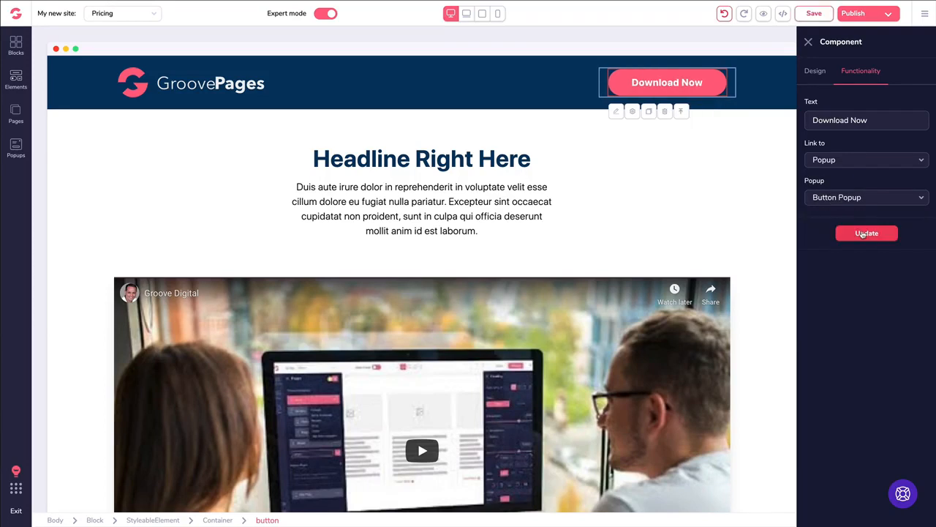
click(809, 14)
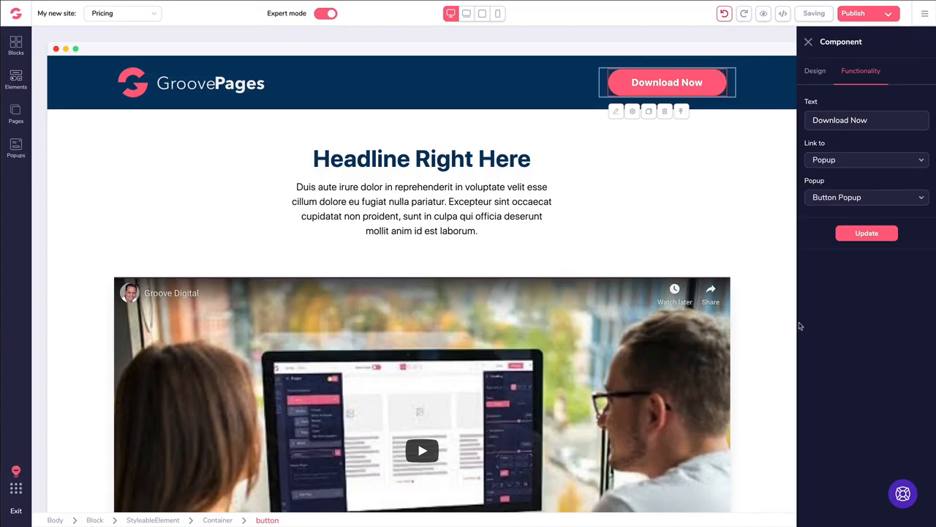
Preview the page, dismiss the exit popup, and test the Download Now button's popup before closing it.
click(763, 16)
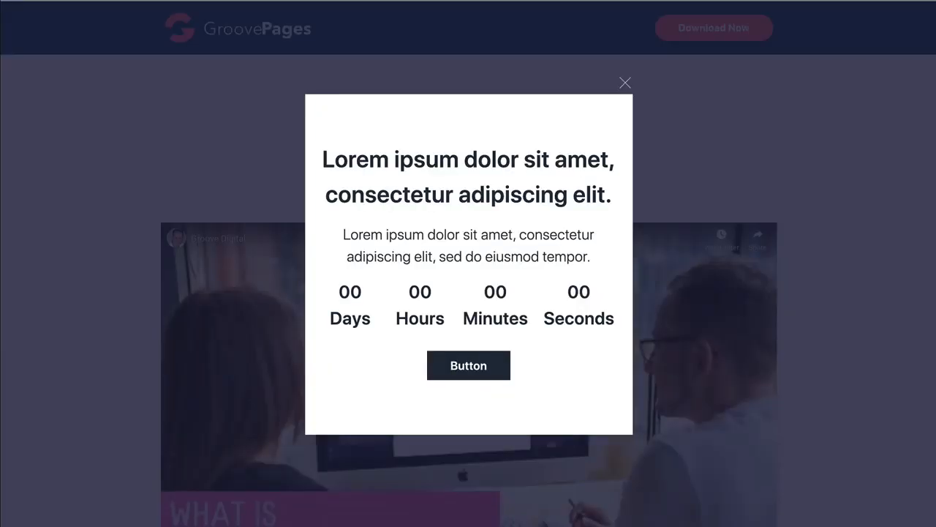
click(624, 83)
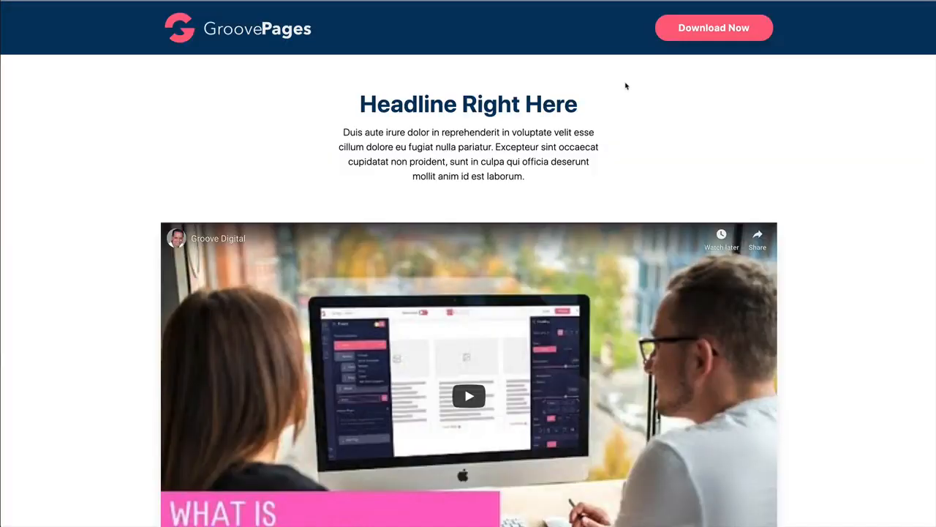
click(688, 32)
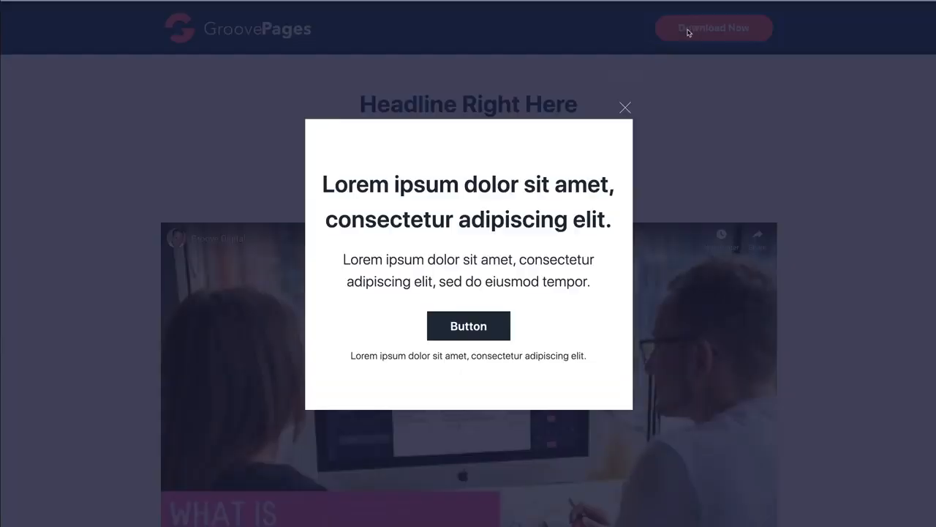
click(625, 109)
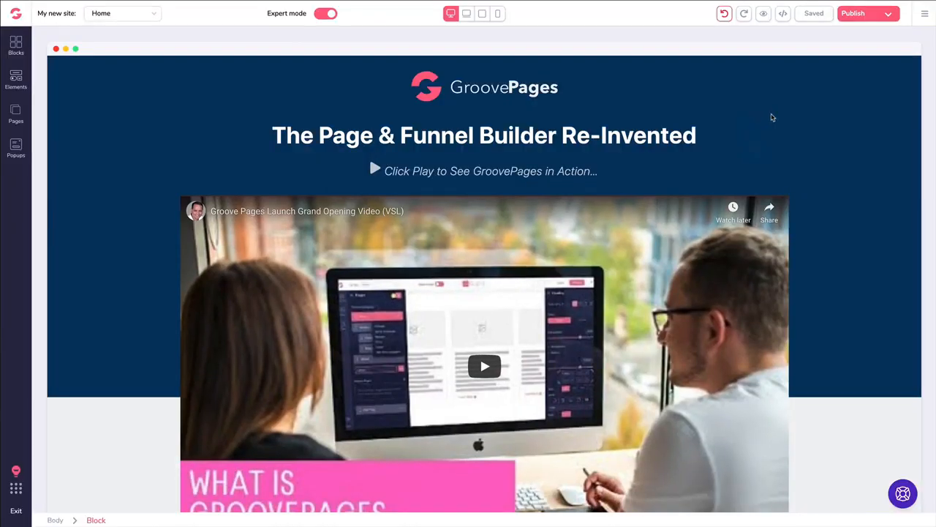
Set the background color of the "Everyone's making the switch!" block on the Home page to a light blue shade.
scroll(772, 117, down, 10)
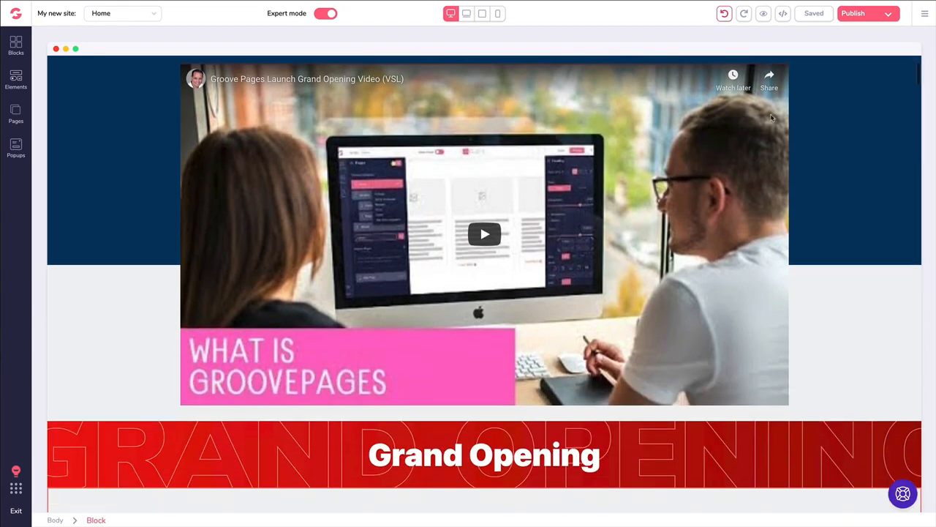
scroll(761, 132, down, 8)
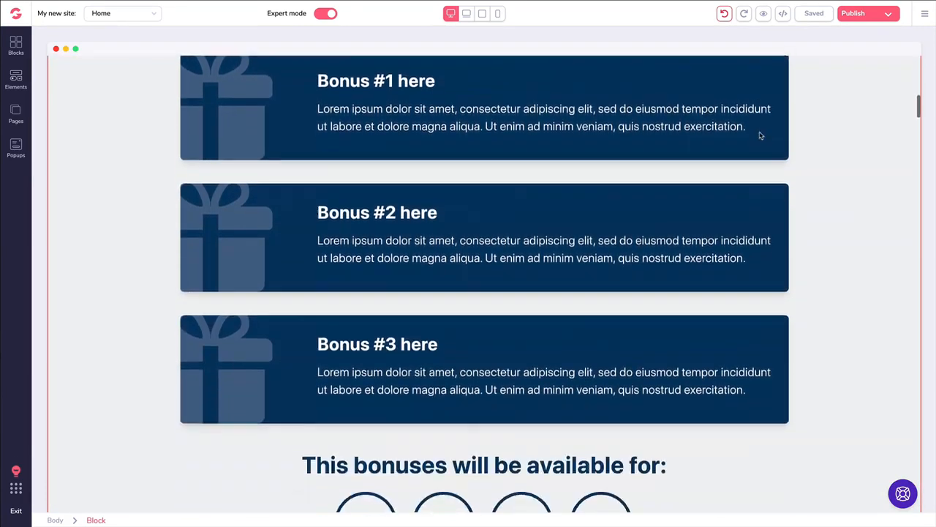
scroll(757, 147, down, 2)
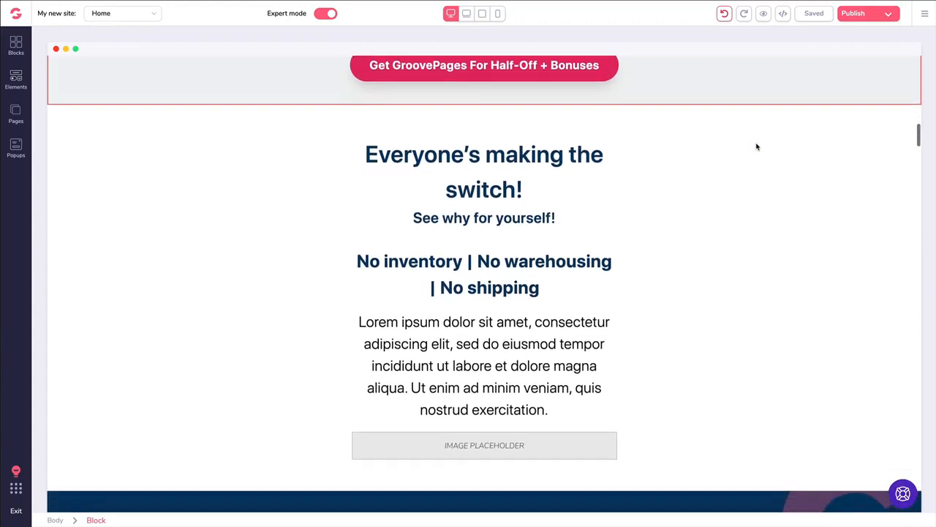
scroll(213, 193, up, 1)
click(147, 177)
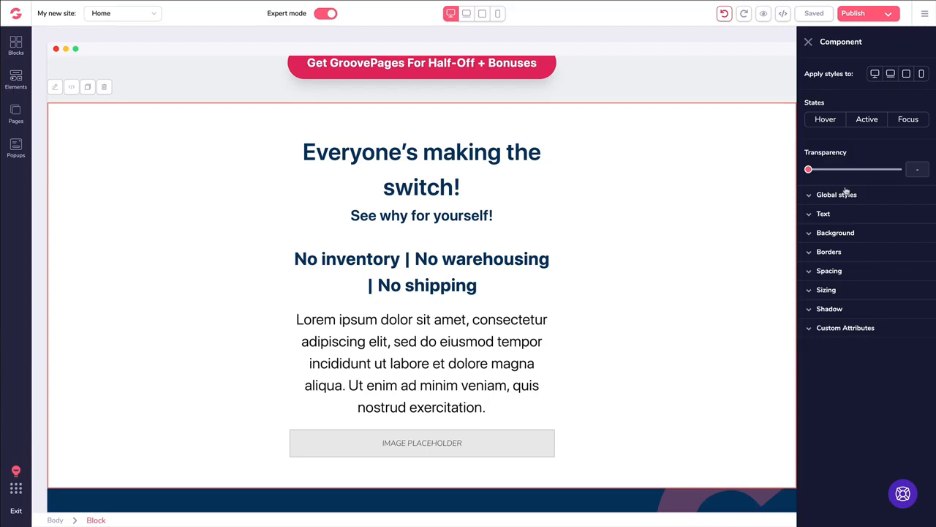
click(812, 238)
mouse_move(841, 304)
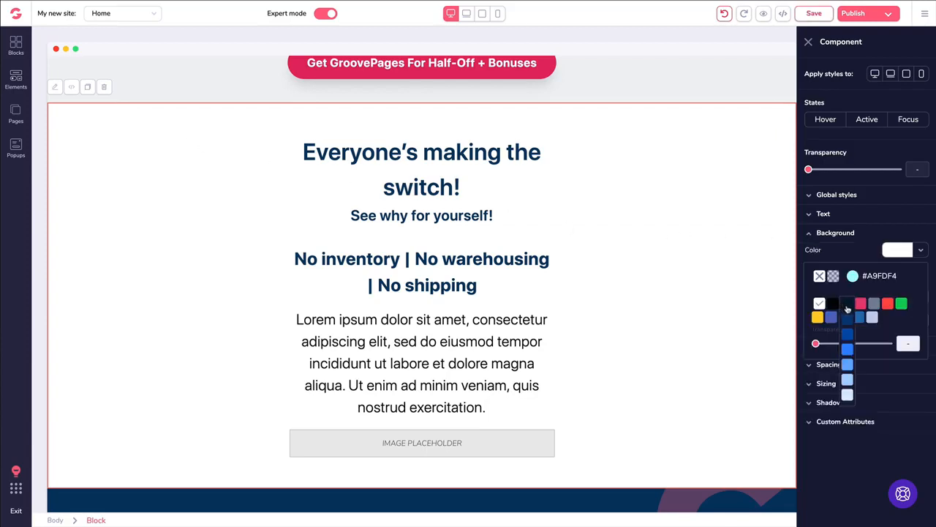
click(847, 381)
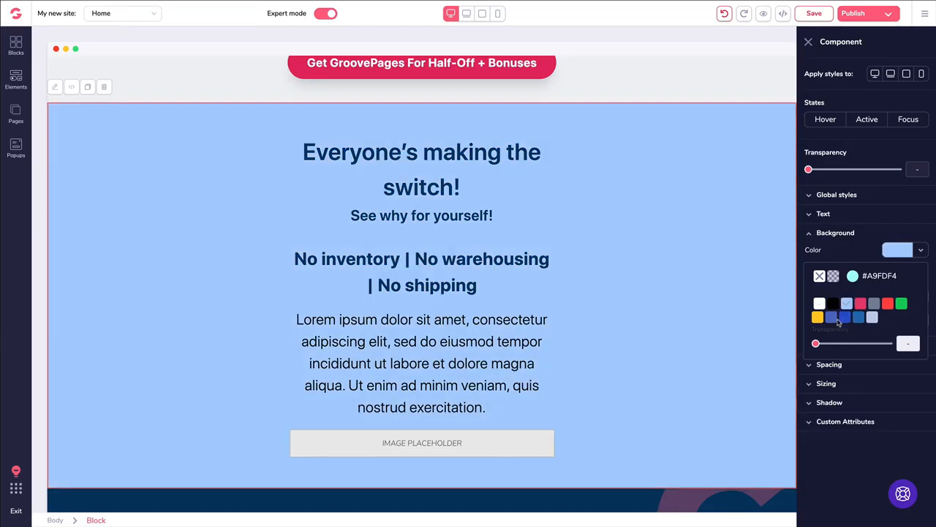
Try several gray shades and the custom color #A9FDF4 as the background of the "Everyone's making the switch!" block.
mouse_move(875, 308)
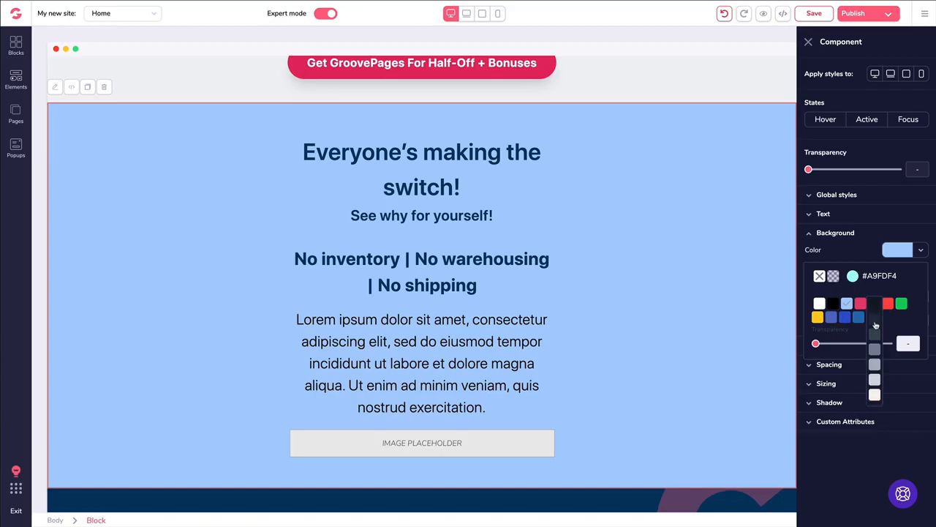
click(876, 365)
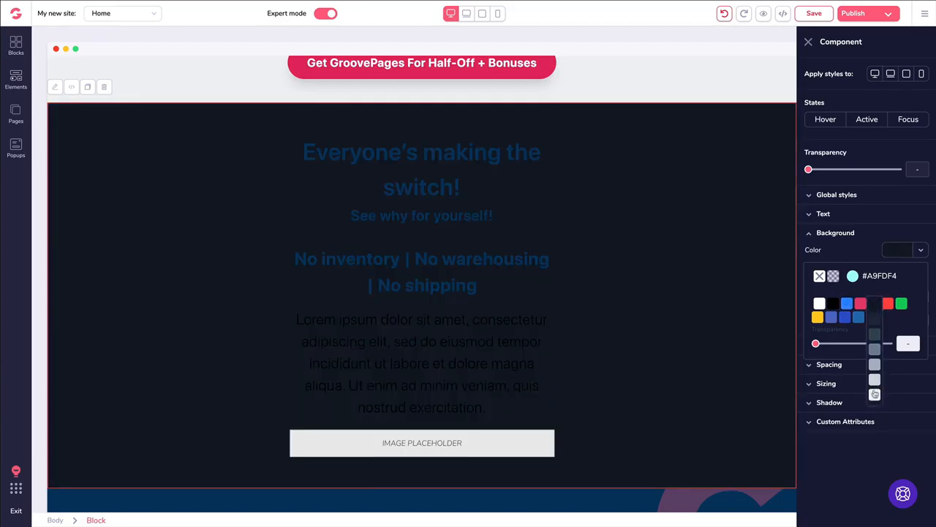
click(875, 395)
mouse_move(874, 306)
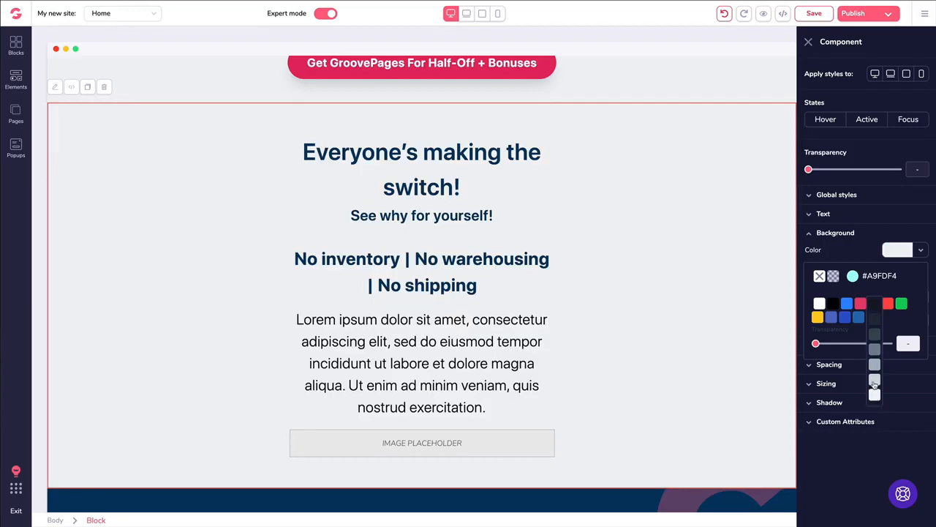
click(875, 380)
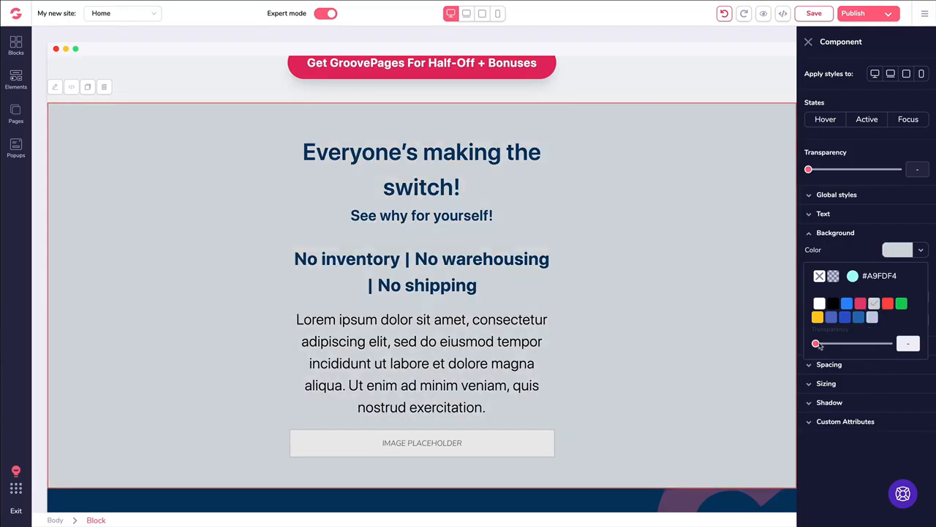
mouse_move(817, 344)
mouse_down()
mouse_move(853, 343)
mouse_move(814, 343)
mouse_up()
click(853, 276)
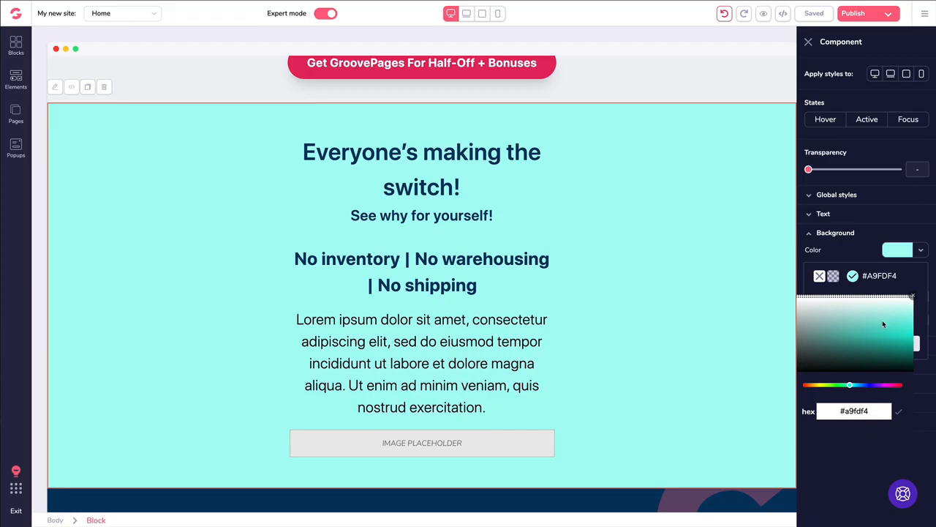
Remove the background color from the "Everyone's making the switch!" block and close the color picker.
click(819, 276)
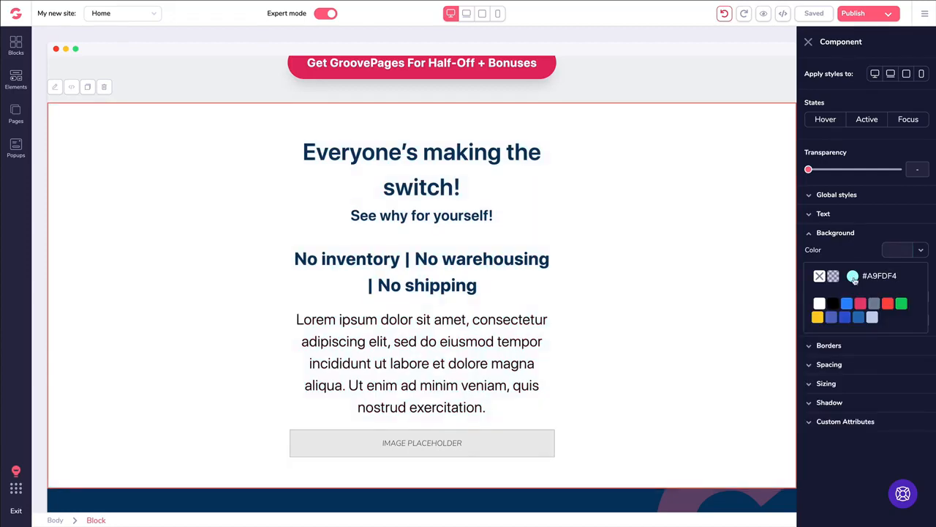
click(872, 234)
click(871, 234)
click(886, 236)
click(886, 236)
click(829, 253)
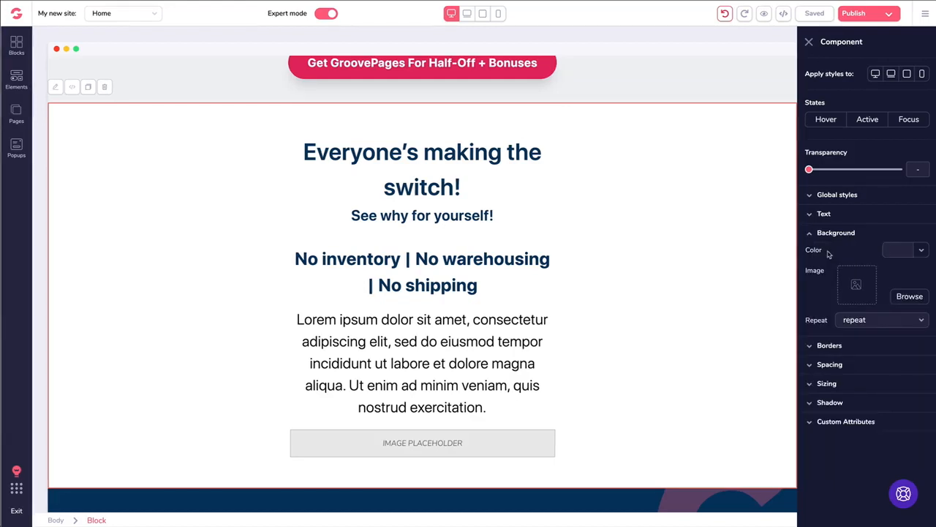
Search the free stock photos for background and set the light wood photo with green leaves as the block's background image.
click(907, 296)
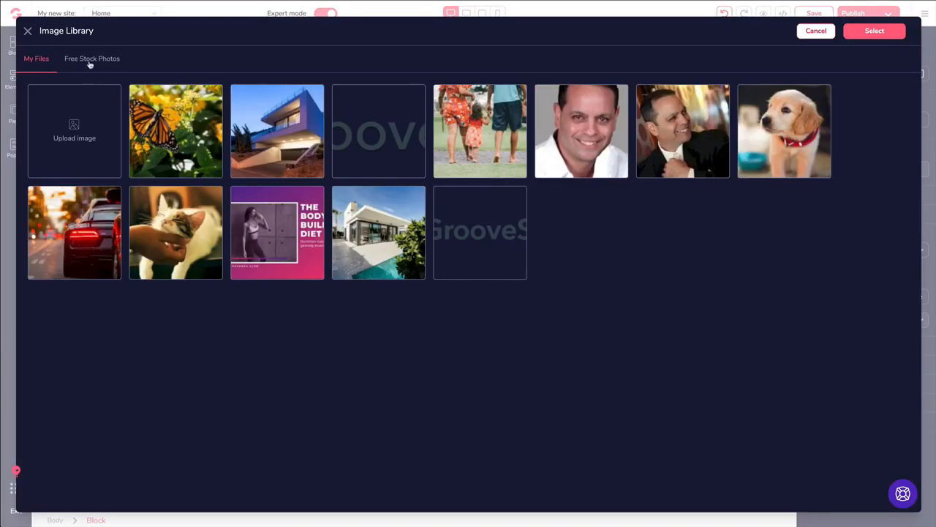
click(89, 61)
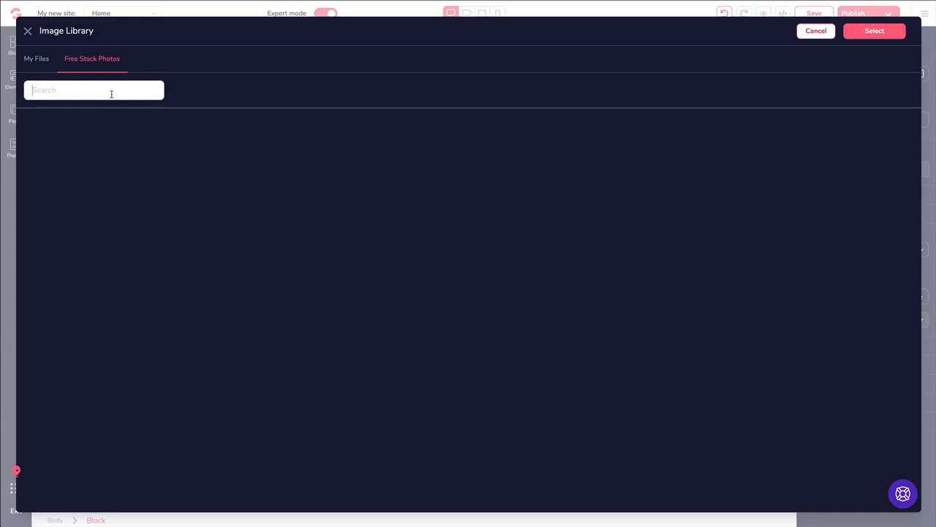
click(111, 93)
text(background)
key(Return)
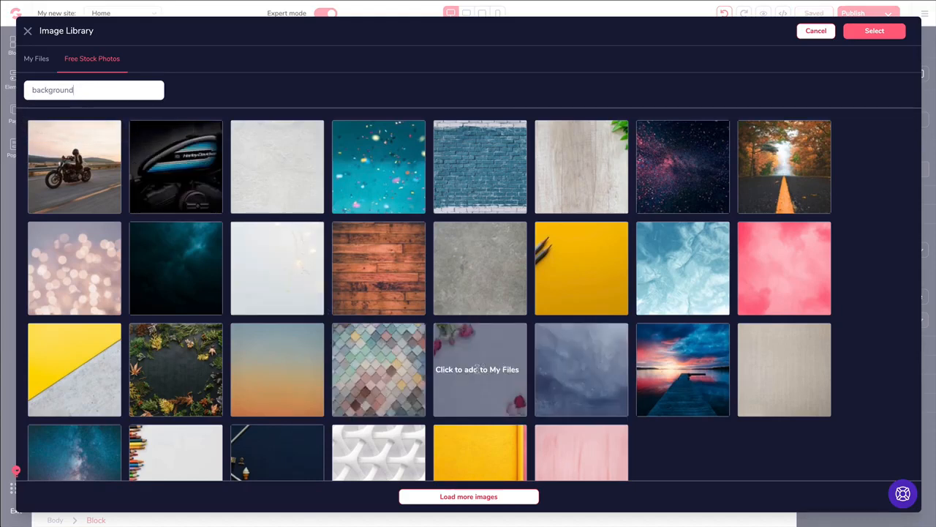
click(569, 166)
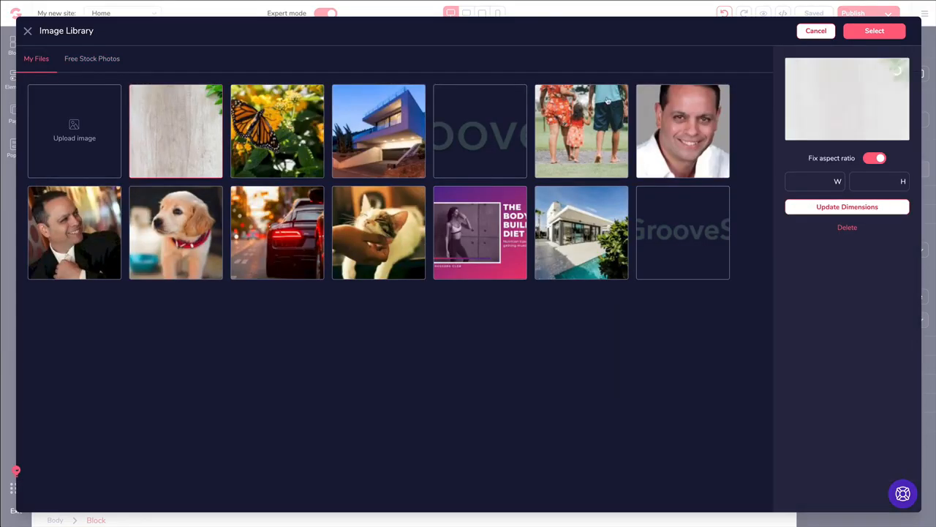
click(874, 31)
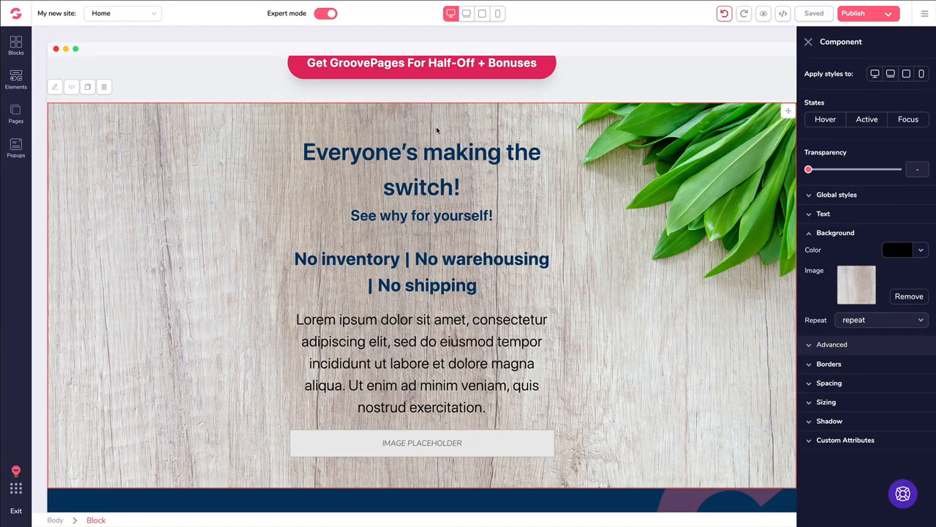
Review the block's new background image and browse the Countdown wireframe blocks and the premium block categories.
scroll(629, 180, down, 2)
scroll(626, 182, up, 2)
scroll(621, 186, down, 1)
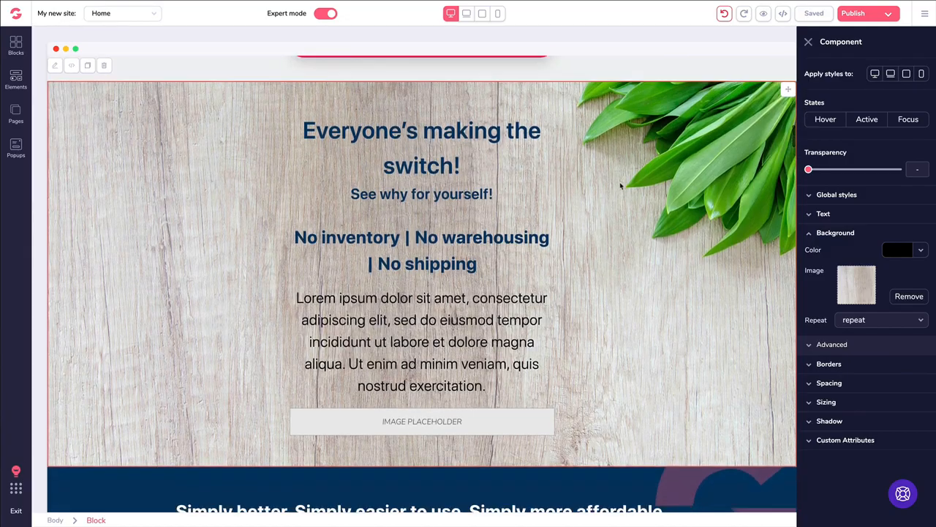
scroll(620, 186, down, 1)
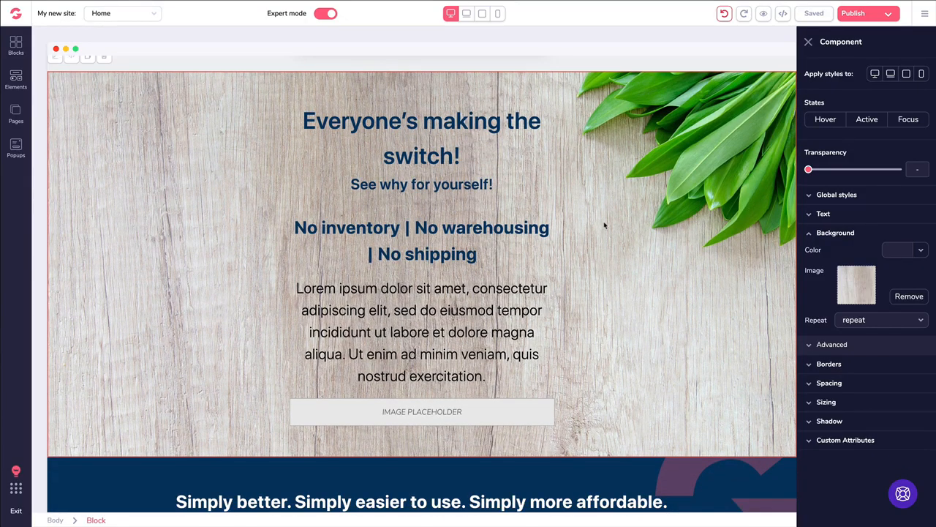
scroll(604, 226, up, 5)
scroll(598, 227, down, 1)
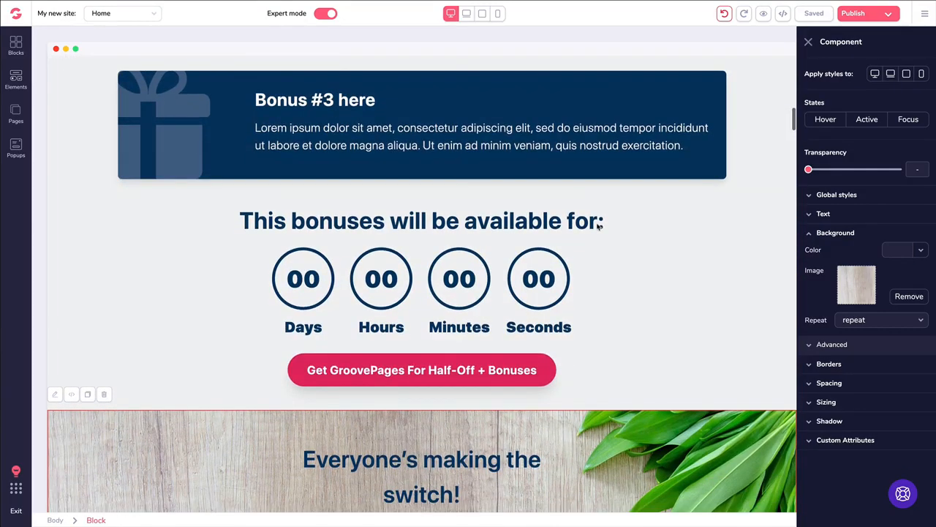
click(16, 45)
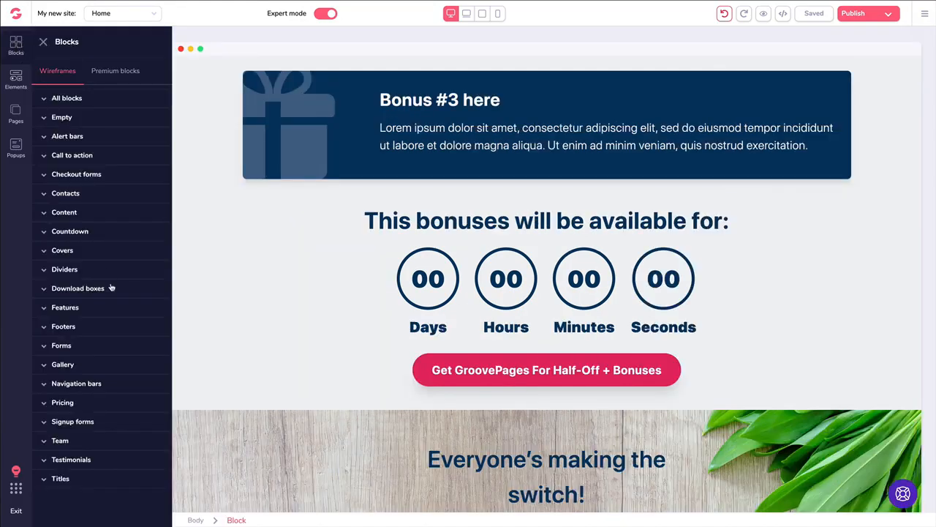
click(68, 231)
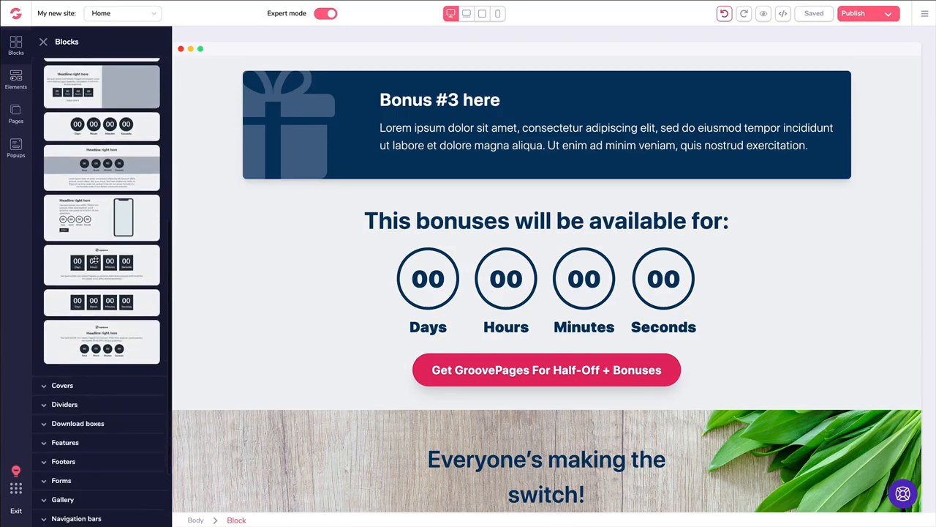
scroll(95, 261, up, 2)
click(122, 71)
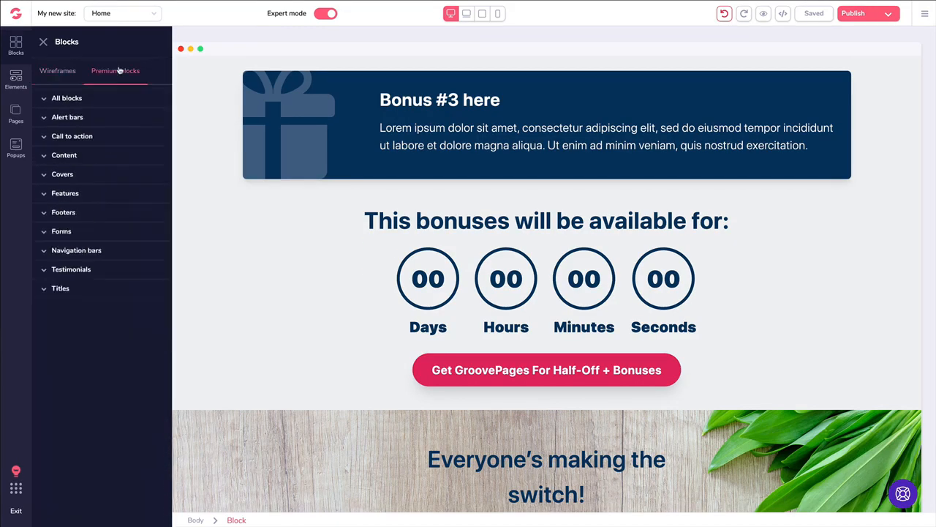
Add a Countdown element above the "This bonuses will be available for:" heading.
click(16, 78)
scroll(102, 292, down, 4)
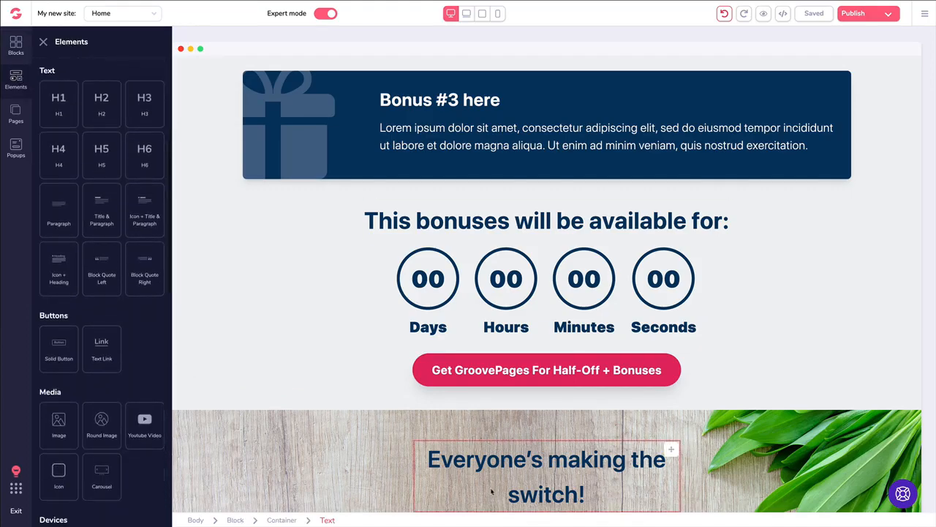
scroll(86, 267, down, 2)
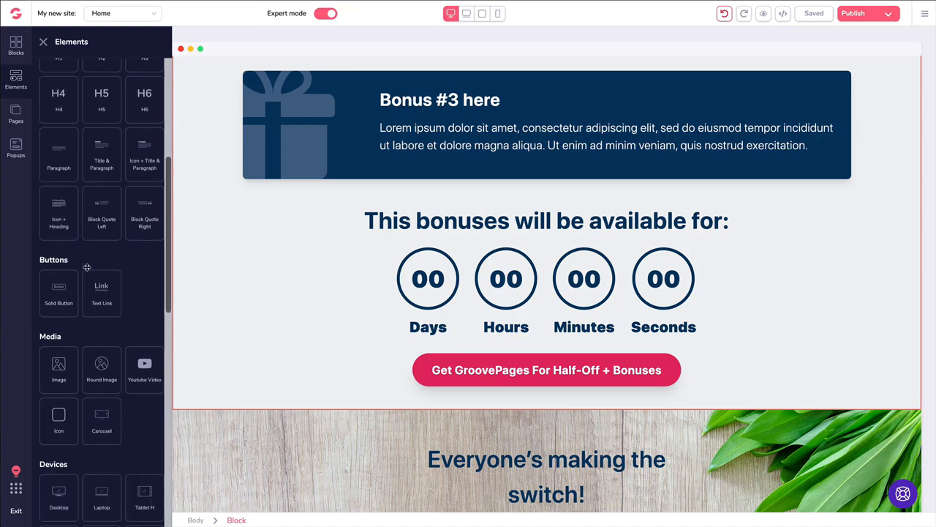
scroll(88, 267, down, 5)
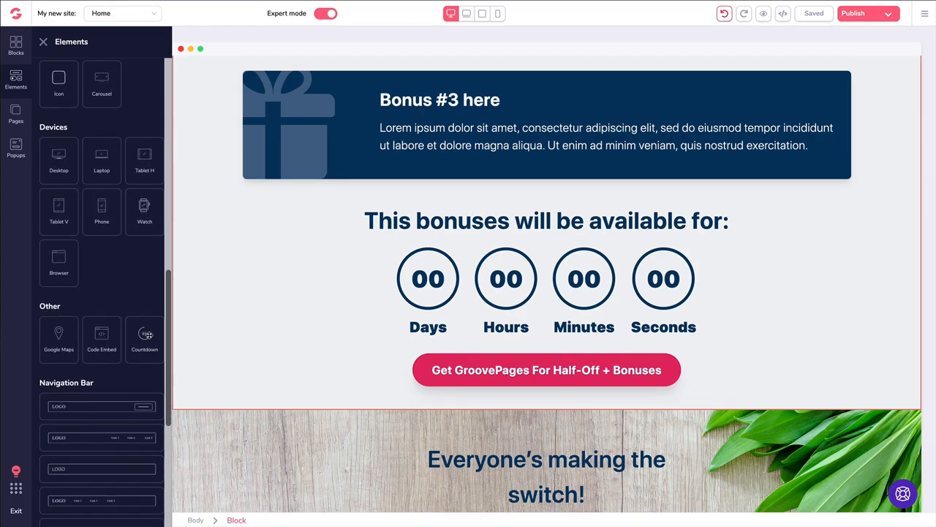
drag(146, 334, 425, 255)
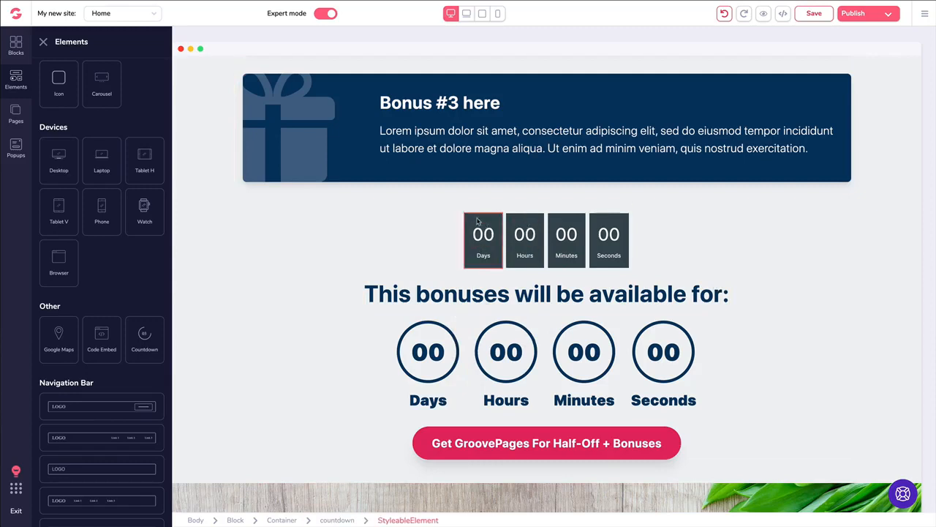
Delete the added square-style countdown above the "This bonuses will be available for:" heading.
click(448, 222)
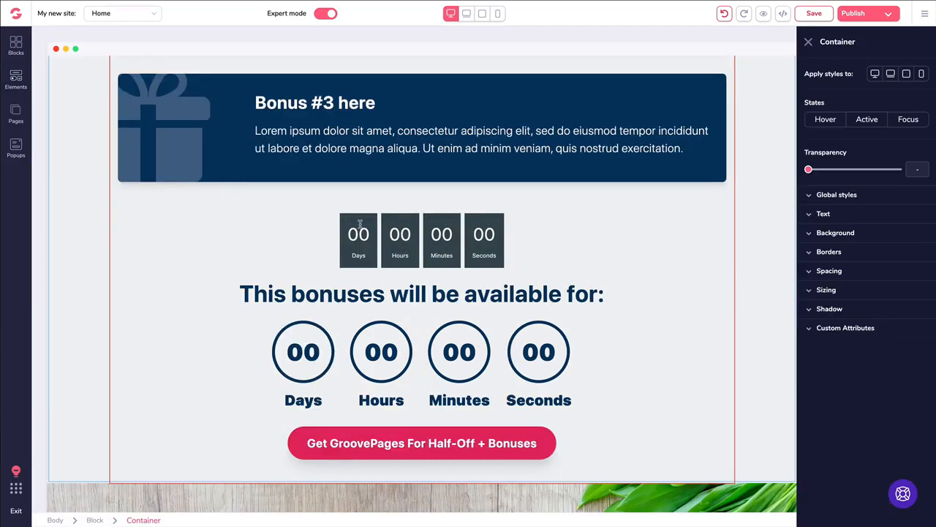
click(359, 224)
key(Delete)
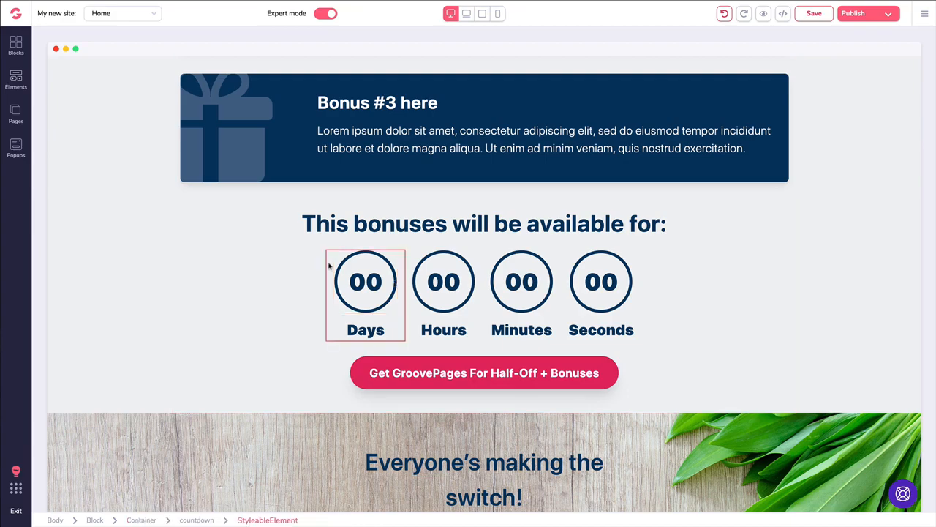
Select the circular countdown and its individual unit boxes, and save the page.
click(439, 286)
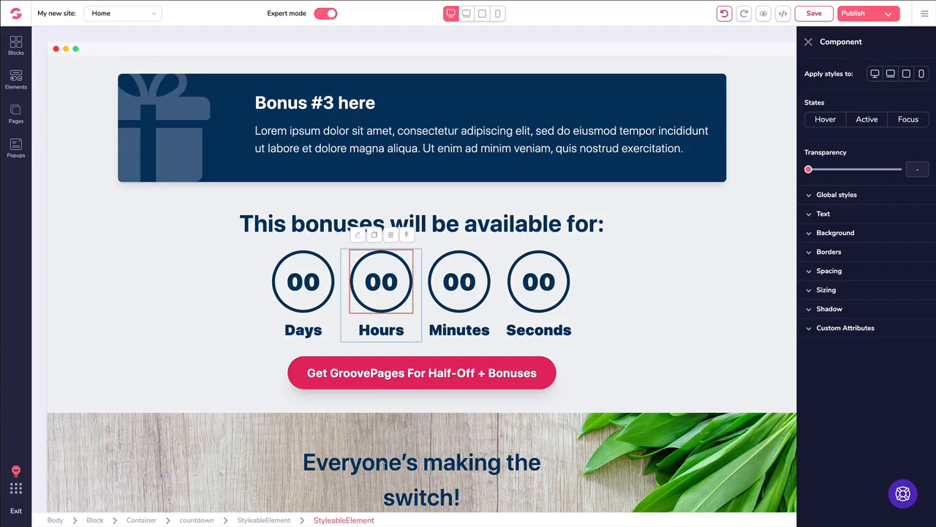
click(408, 236)
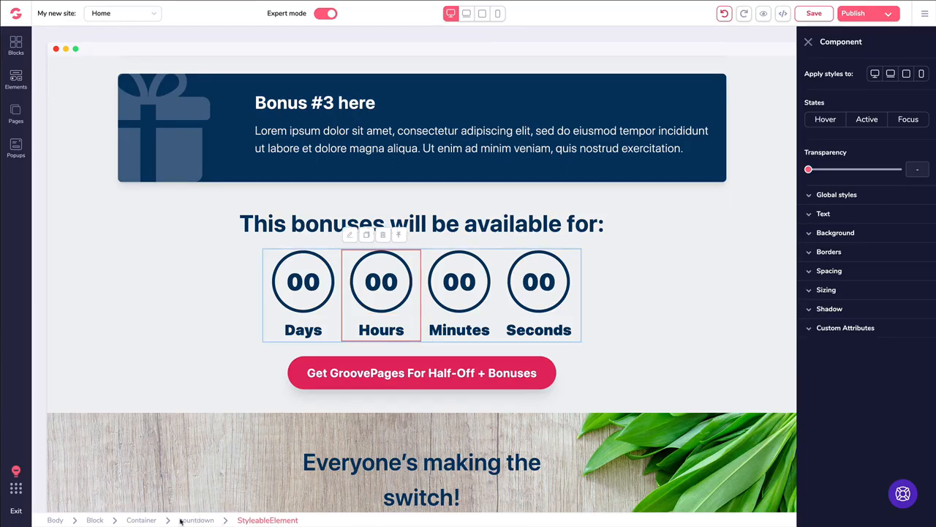
click(399, 234)
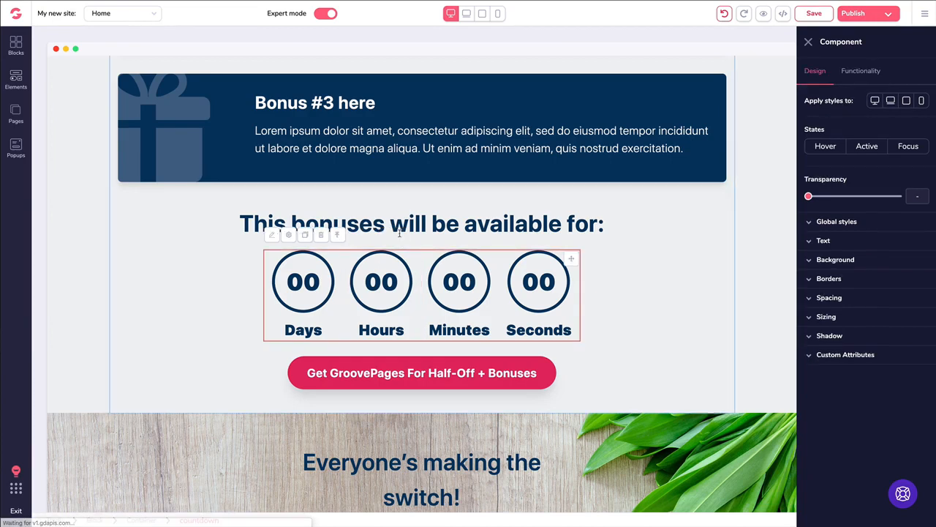
click(270, 255)
click(354, 257)
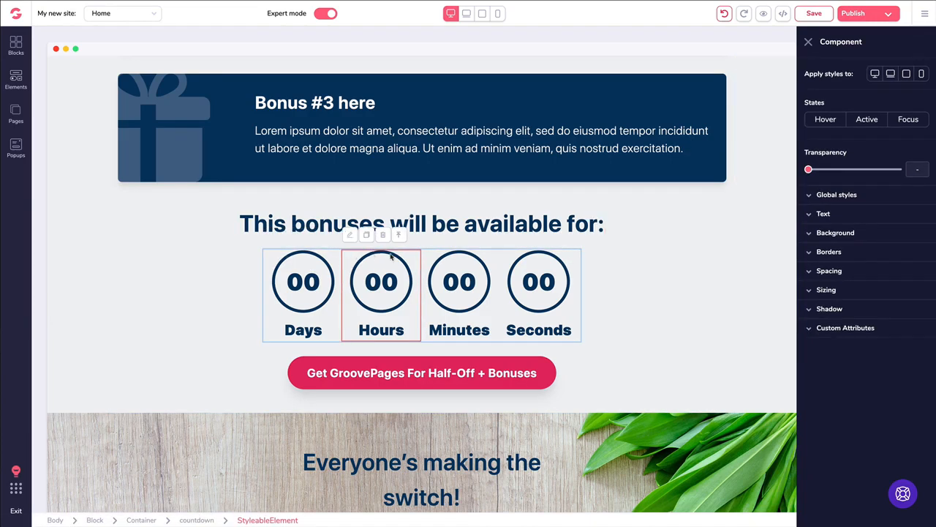
click(579, 264)
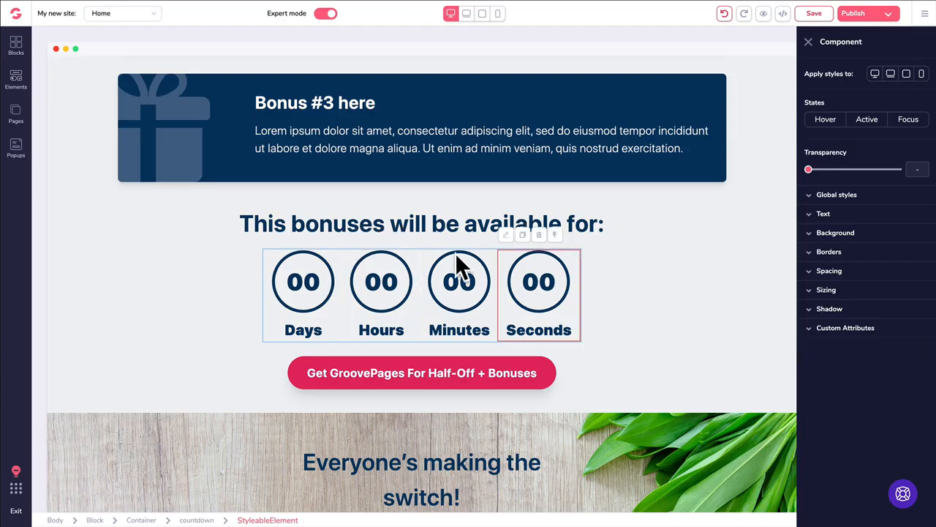
key(ctrl+s)
Select the entire circular countdown on the Home page and open its functionality settings.
click(418, 269)
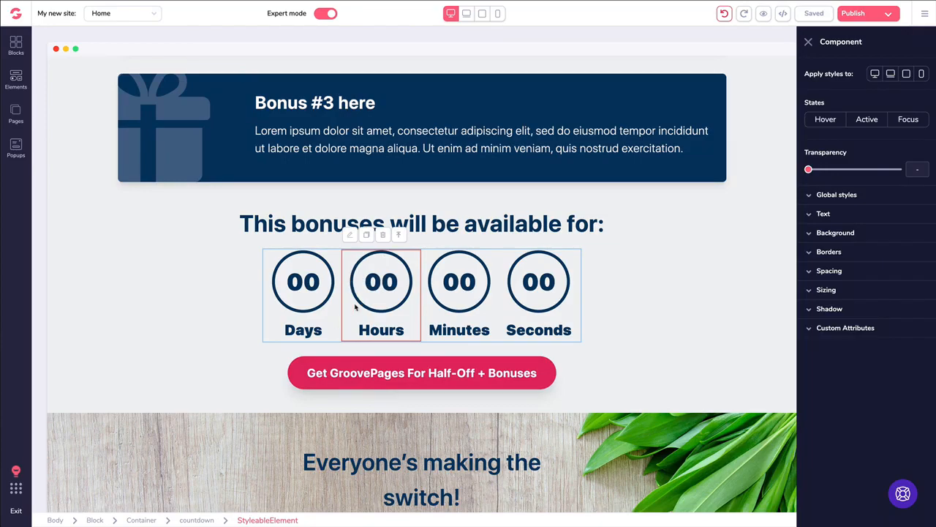
click(400, 235)
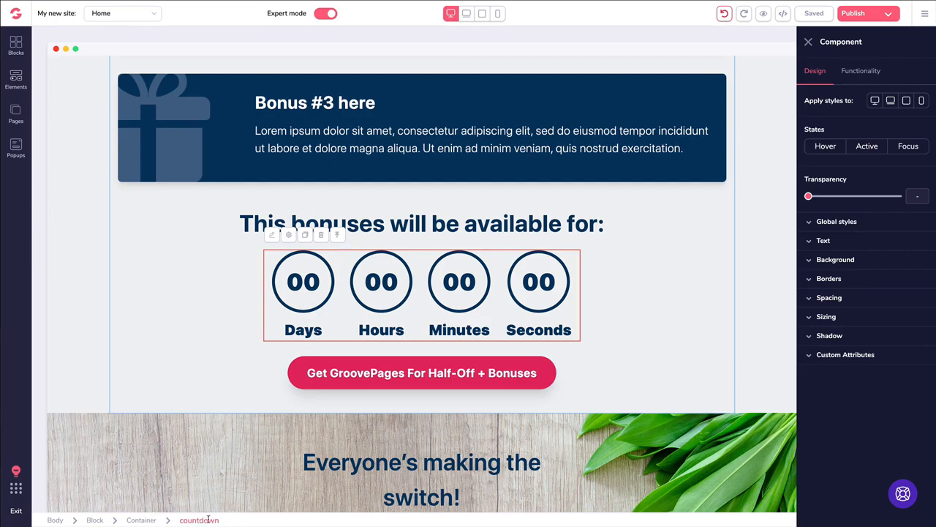
click(859, 74)
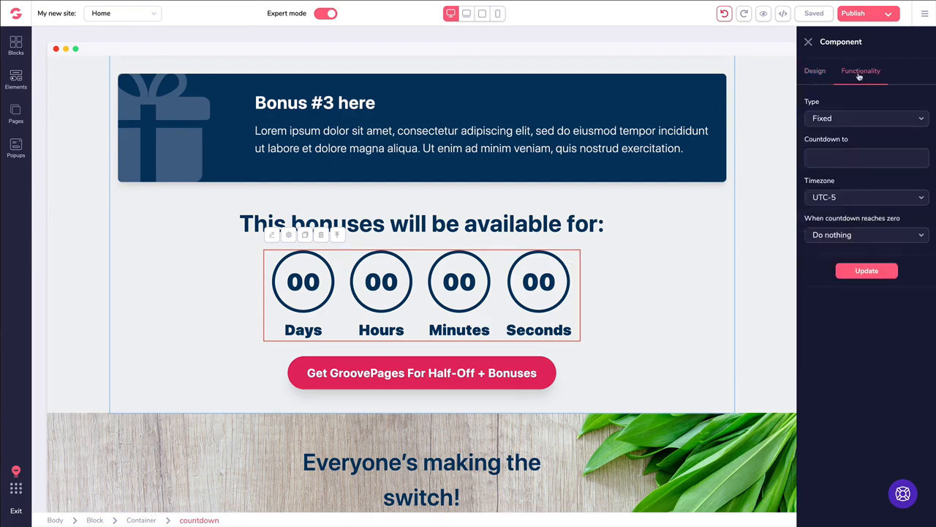
Try the From Landing countdown type and return the type to Fixed.
click(839, 119)
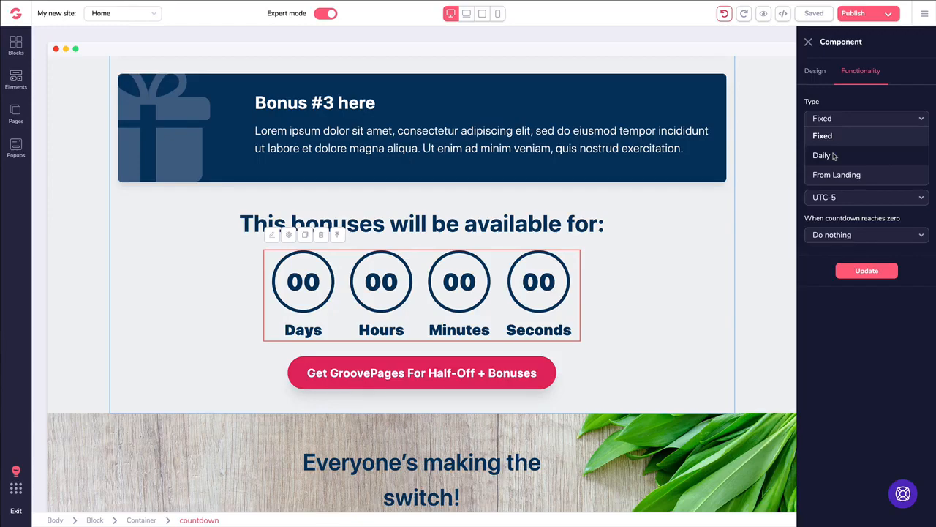
click(832, 175)
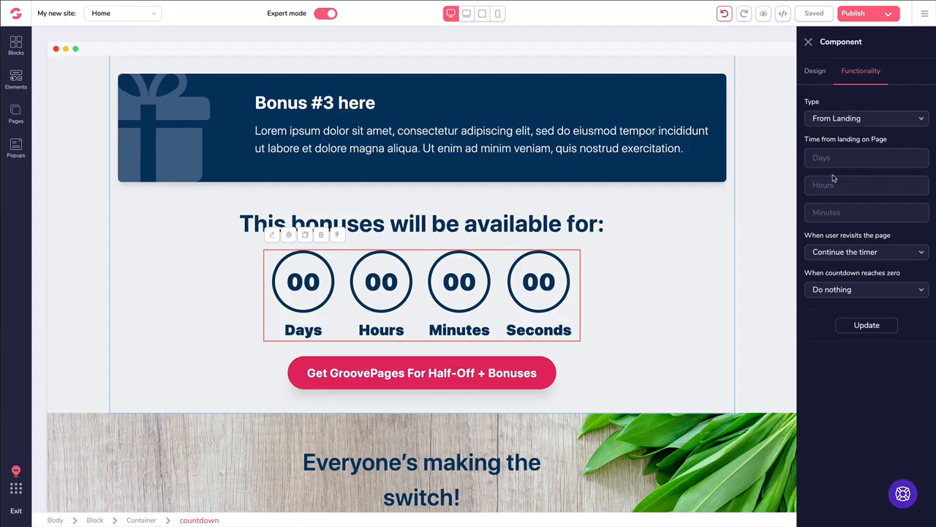
click(824, 125)
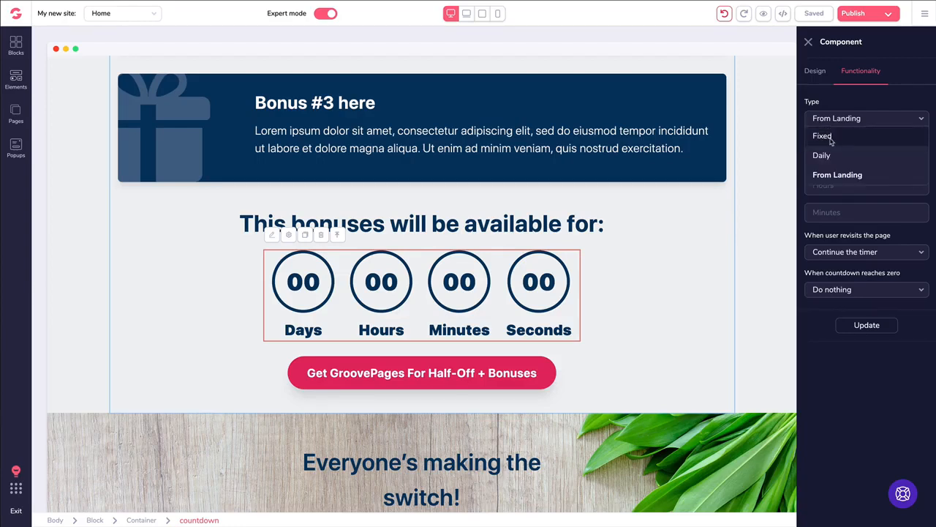
click(823, 136)
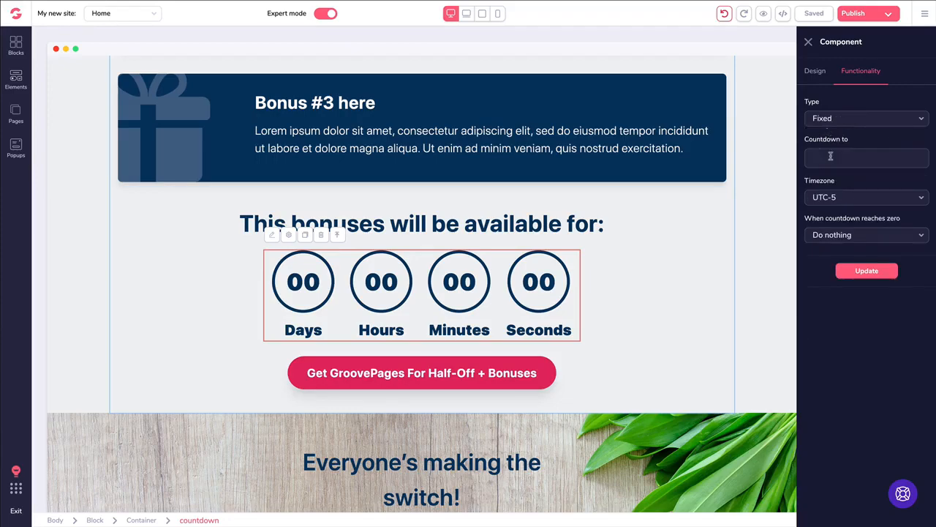
Choose December 31, 2019 as the date the countdown runs to.
click(831, 156)
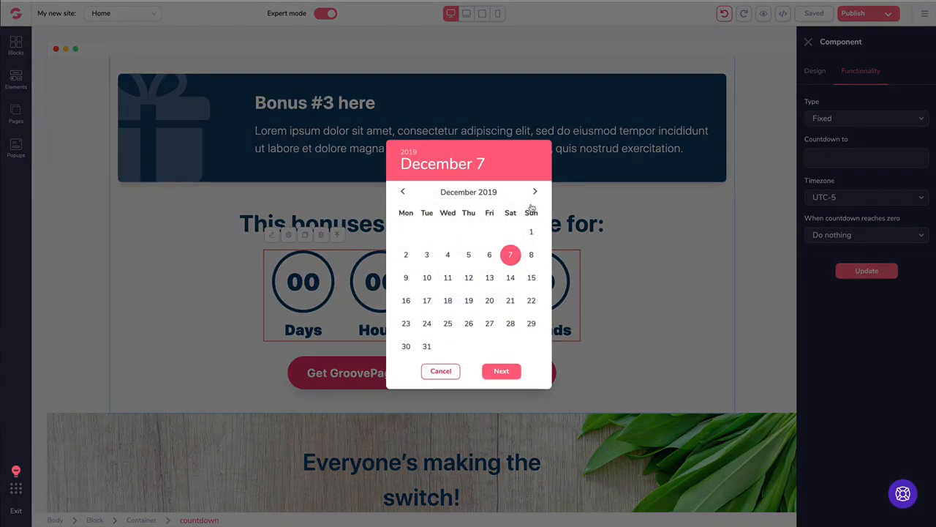
click(427, 348)
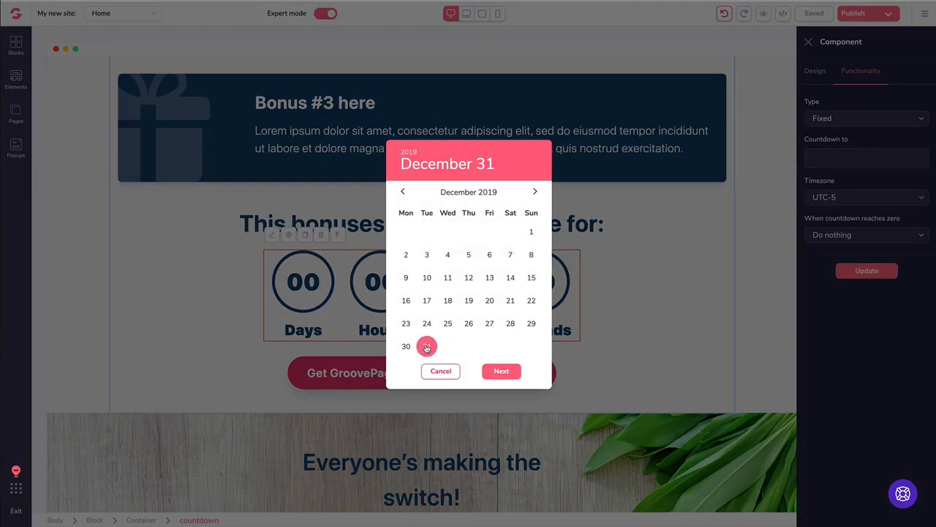
click(501, 371)
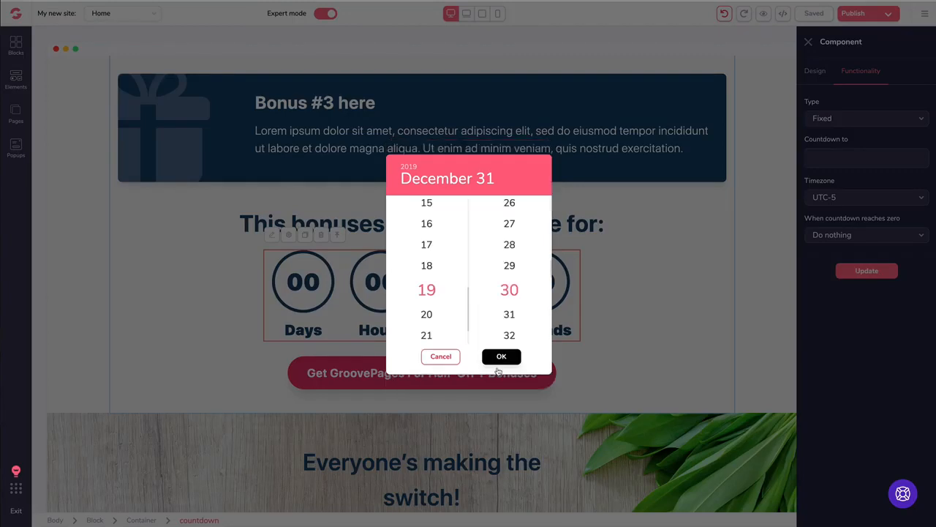
Set the countdown's end time to 12:00 and update the timer.
scroll(436, 270, up, 3)
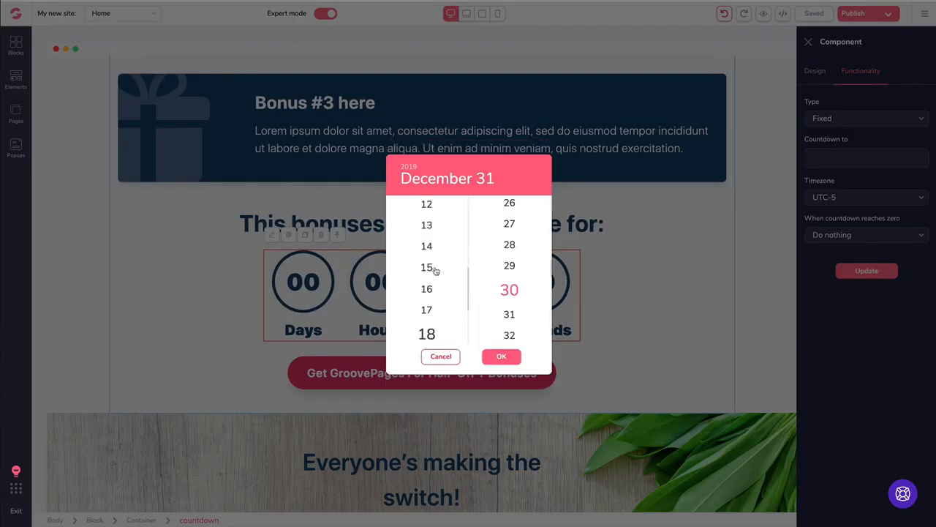
scroll(435, 272, down, 4)
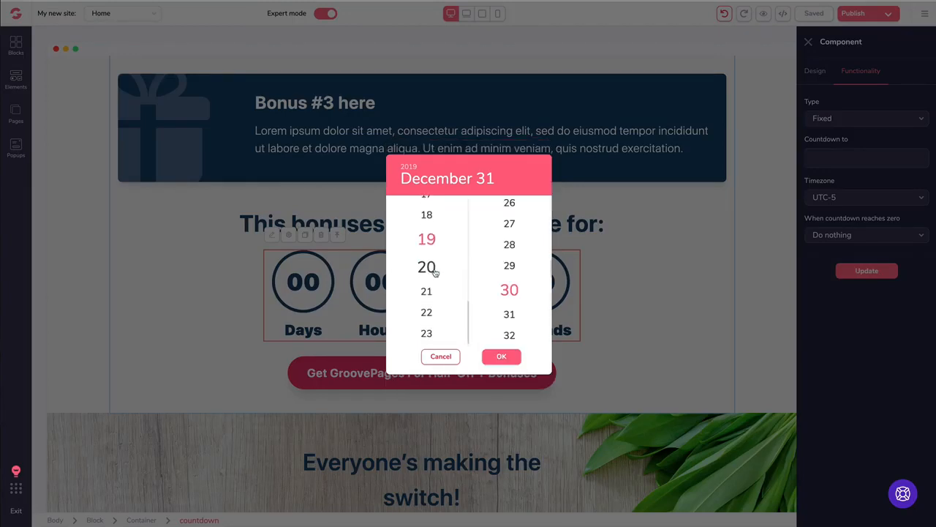
scroll(432, 311, up, 8)
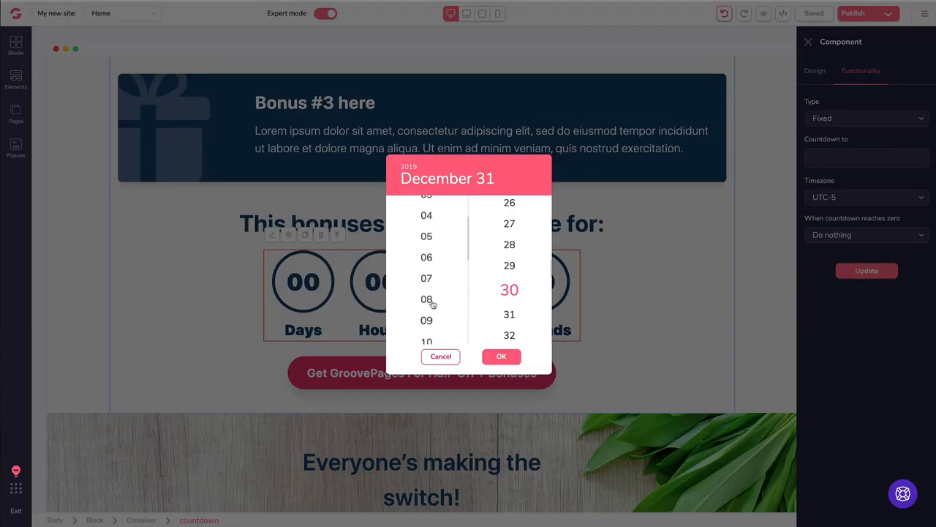
scroll(432, 304, up, 4)
scroll(434, 304, down, 4)
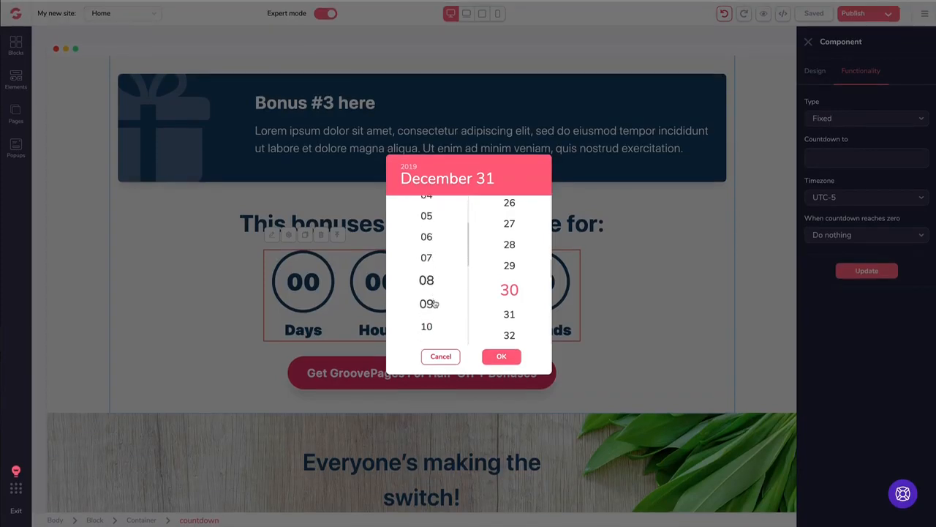
scroll(434, 304, down, 4)
click(431, 311)
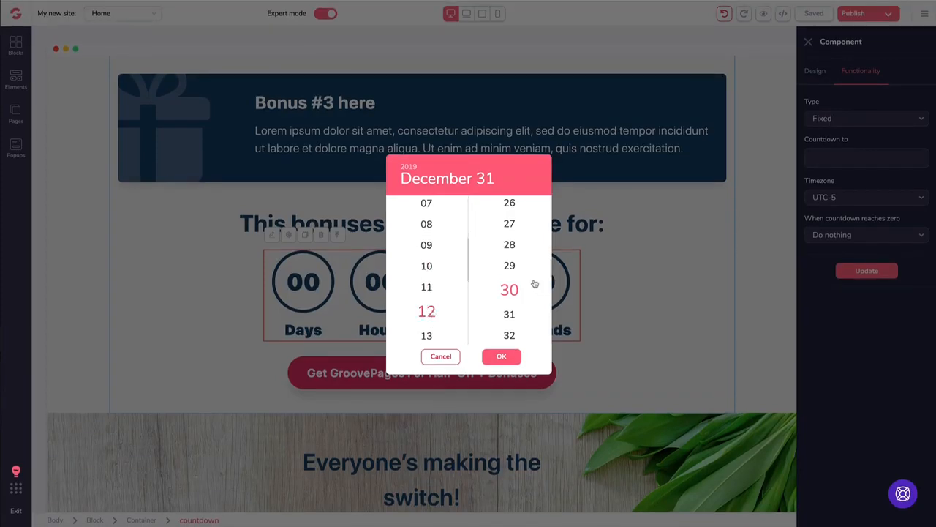
scroll(535, 284, up, 8)
click(509, 210)
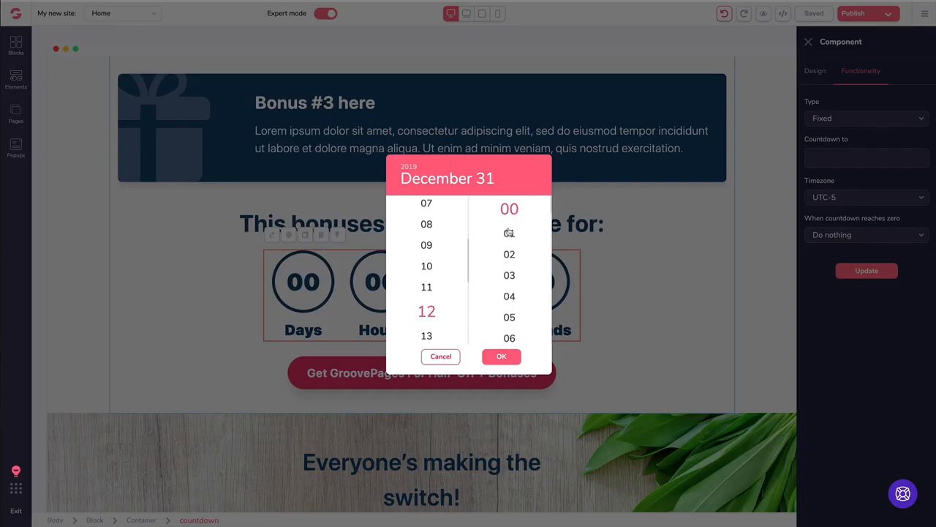
click(501, 357)
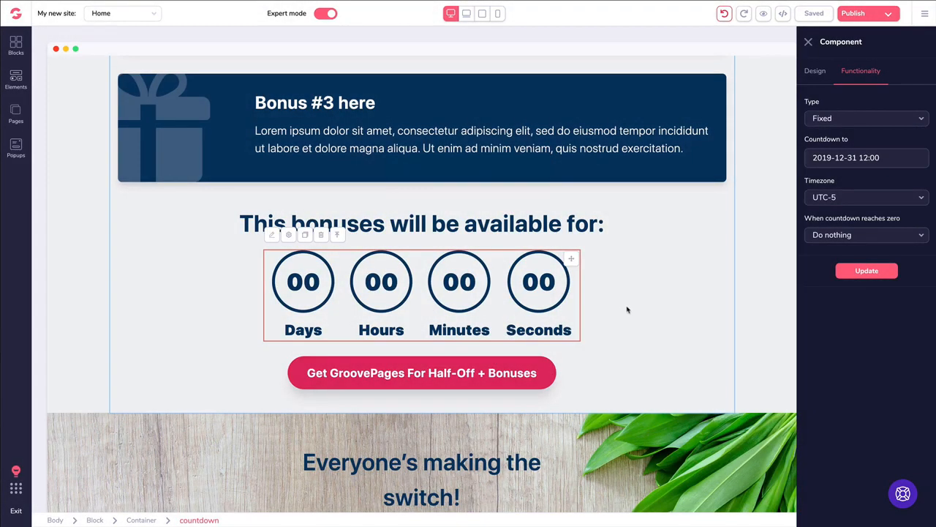
click(867, 272)
click(867, 275)
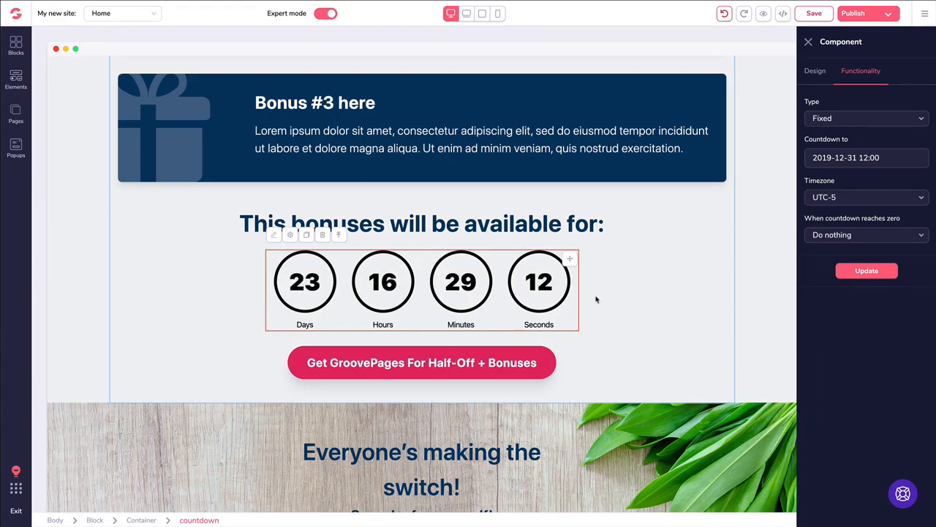
Try the UTC-11 timezone on the countdown and restore it to UTC-5.
click(852, 202)
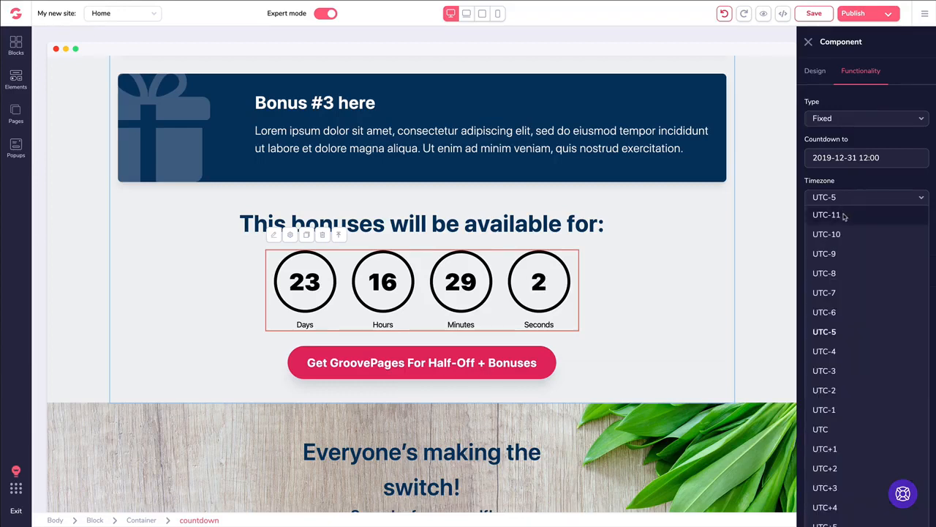
click(834, 215)
click(859, 271)
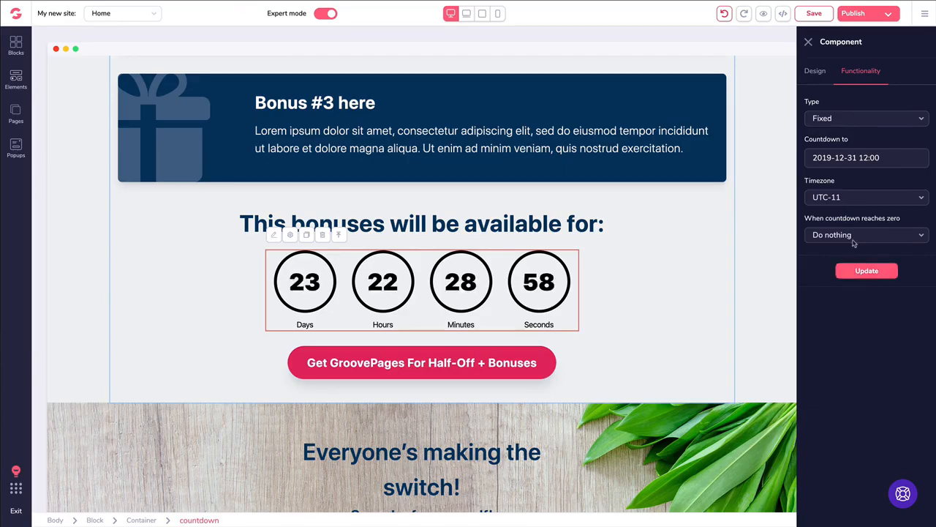
click(838, 200)
scroll(854, 254, down, 1)
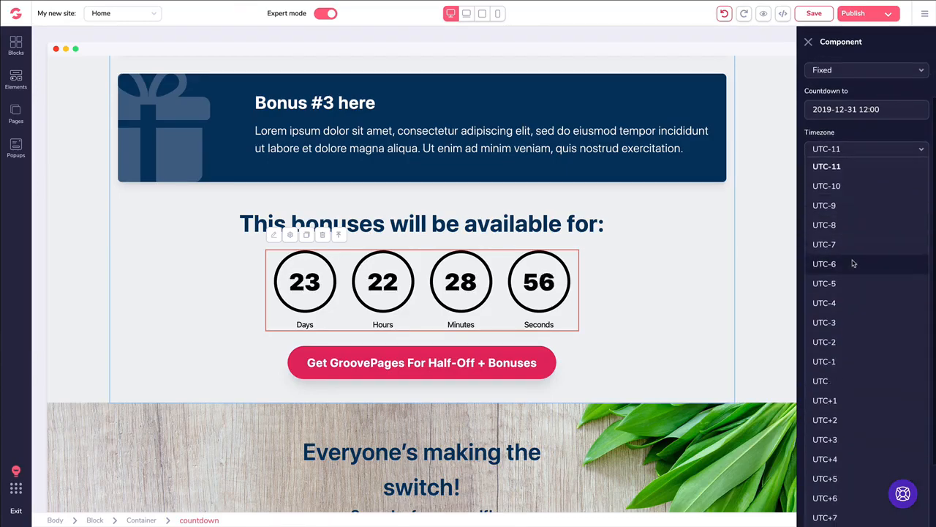
click(845, 280)
click(858, 272)
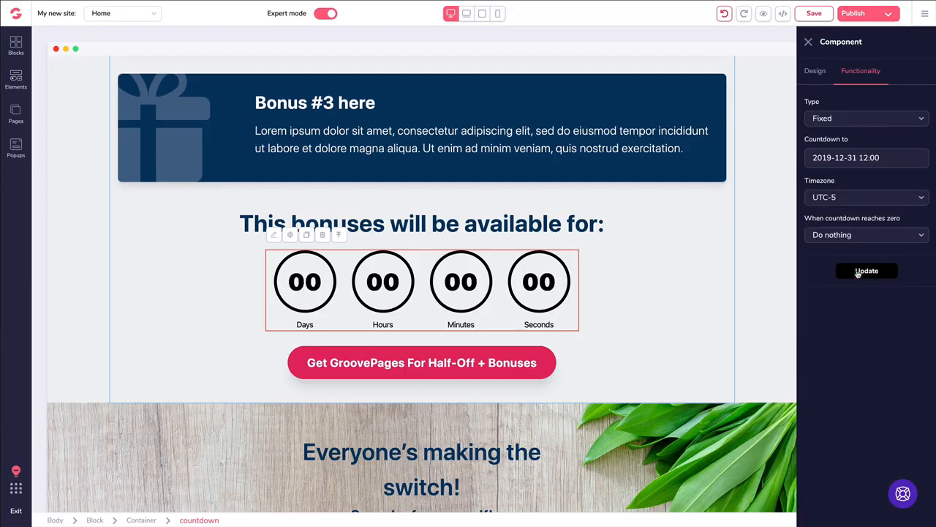
Review the actions available for when the countdown reaches zero.
click(822, 236)
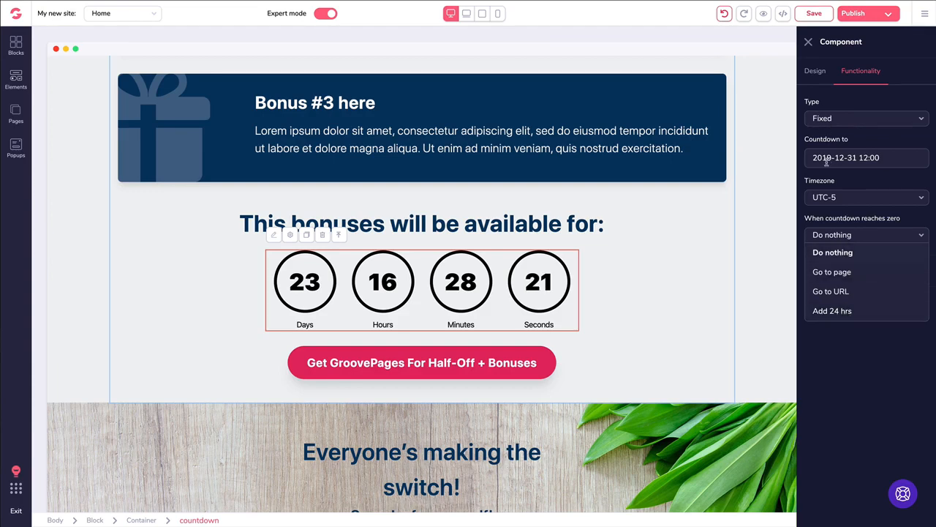
click(840, 359)
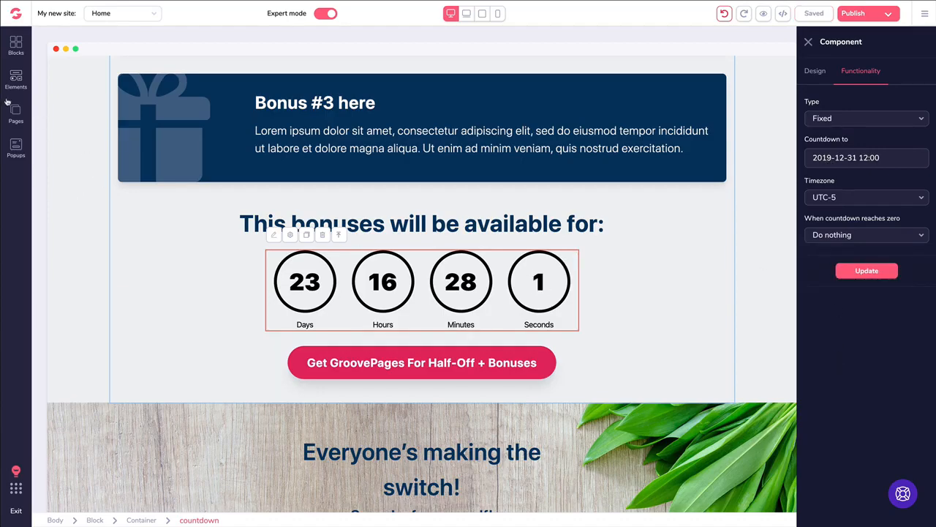
Insert the Forms wireframe block with the phone mockup between the countdown section and the "Everyone's making the switch!" section.
click(16, 45)
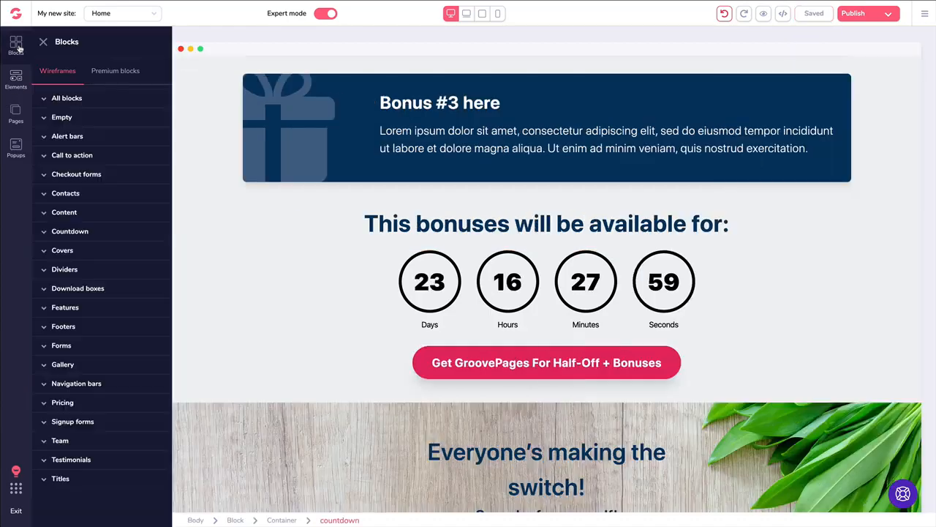
click(64, 347)
scroll(81, 336, down, 1)
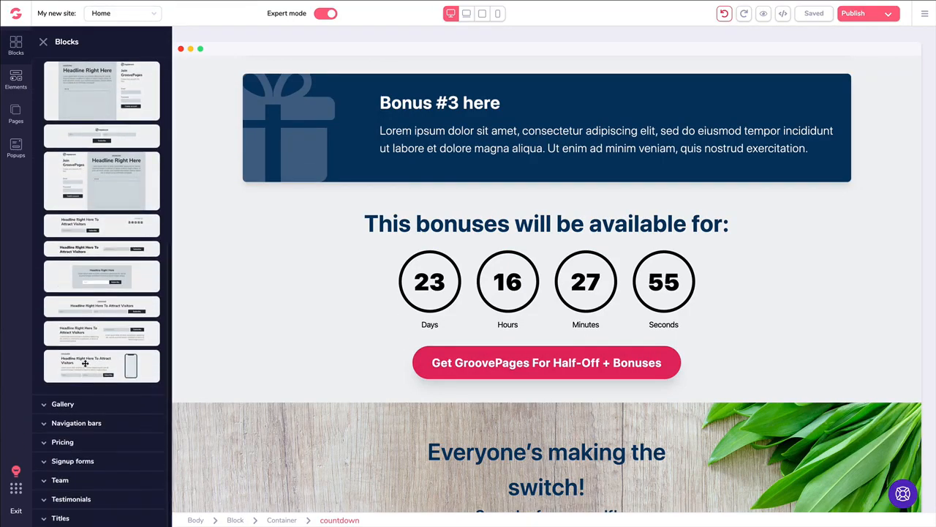
drag(147, 361, 395, 420)
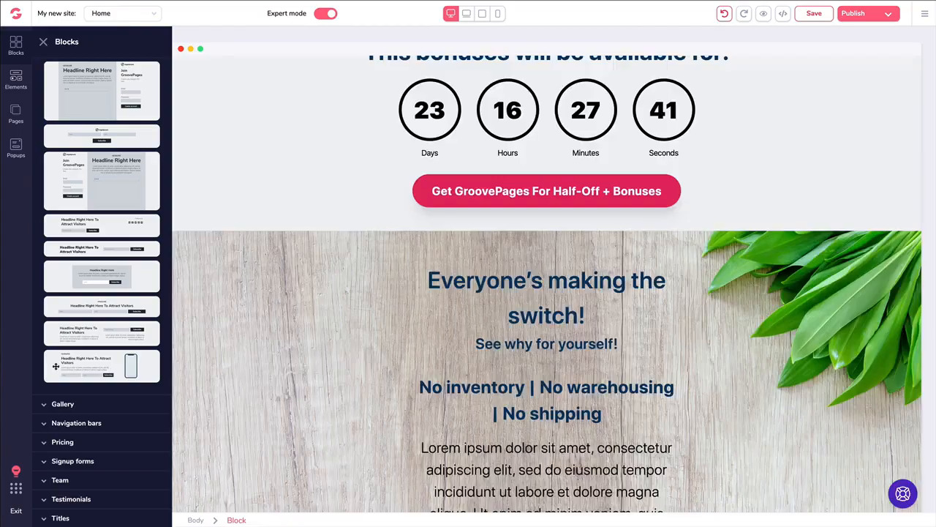
drag(56, 365, 294, 324)
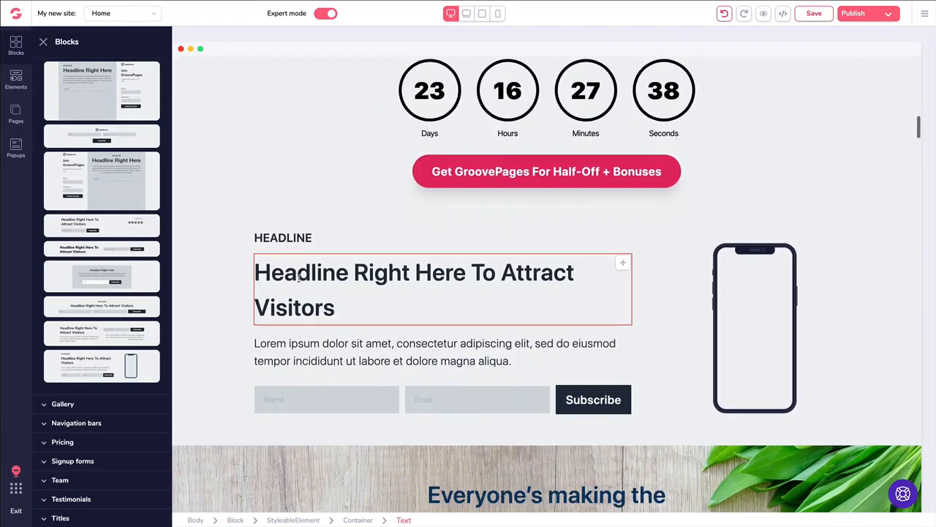
Look through the Home page sections below the new form block and close the block library.
scroll(644, 292, down, 2)
scroll(633, 291, down, 20)
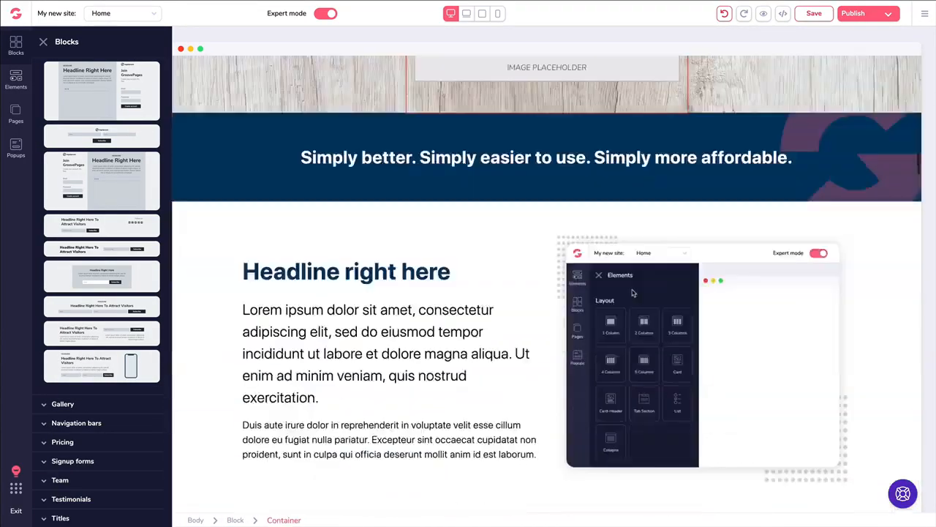
scroll(630, 295, down, 20)
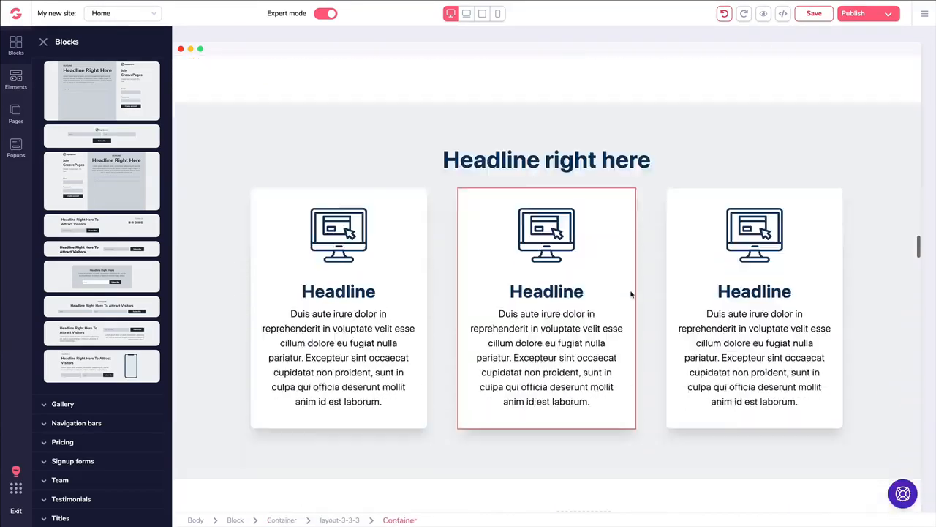
scroll(630, 291, down, 3)
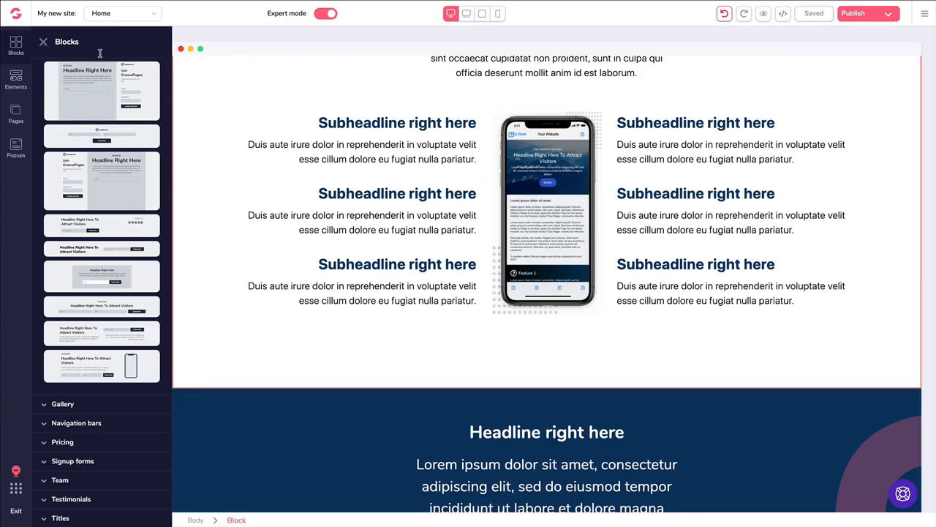
click(43, 41)
scroll(451, 155, down, 10)
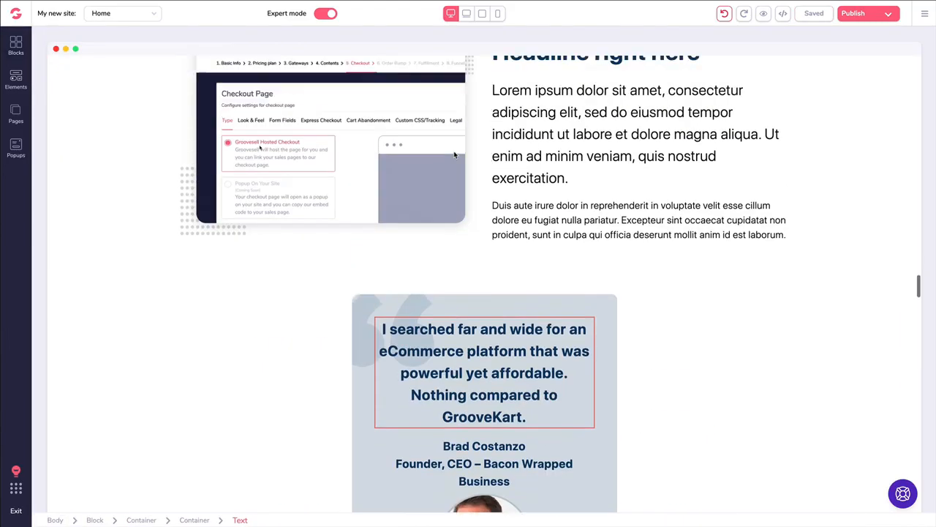
Select the phone mockup in the newly added subscribe form block.
scroll(451, 155, up, 4)
scroll(451, 155, up, 10)
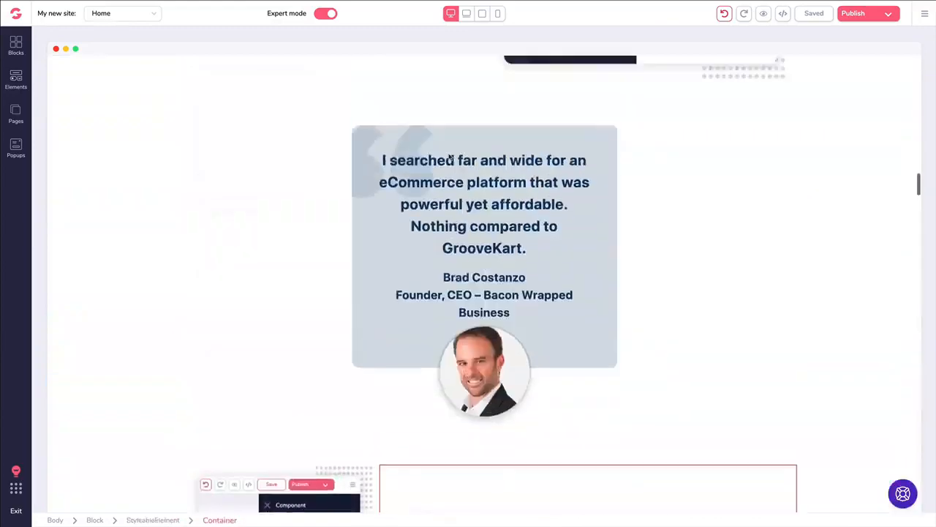
scroll(449, 155, up, 5)
scroll(449, 156, down, 1)
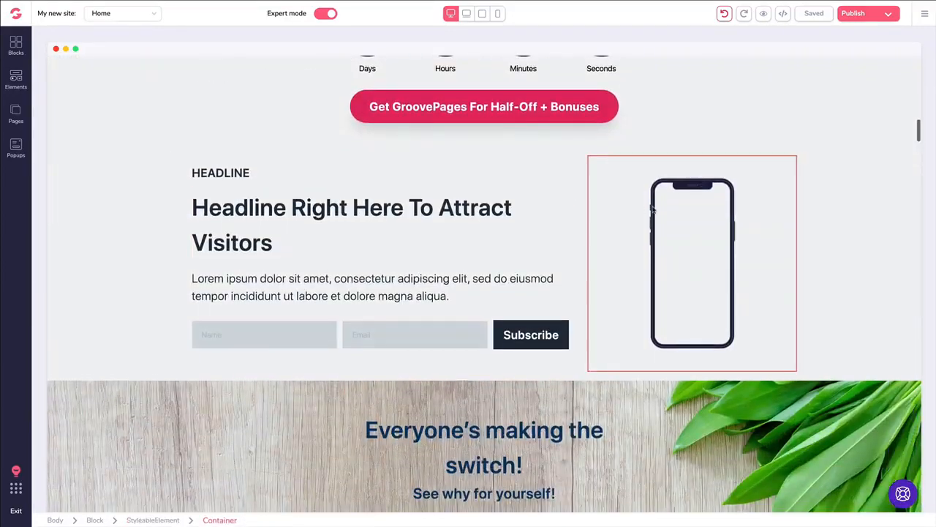
click(674, 212)
click(674, 212)
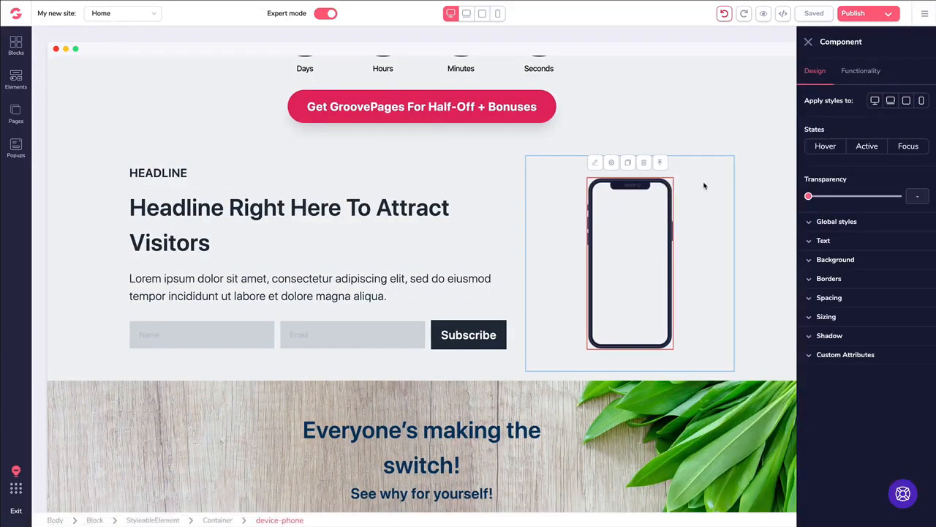
Set the phone mockup's style to Dark 2 and choose the cat photo from My Files as its screen image.
click(860, 72)
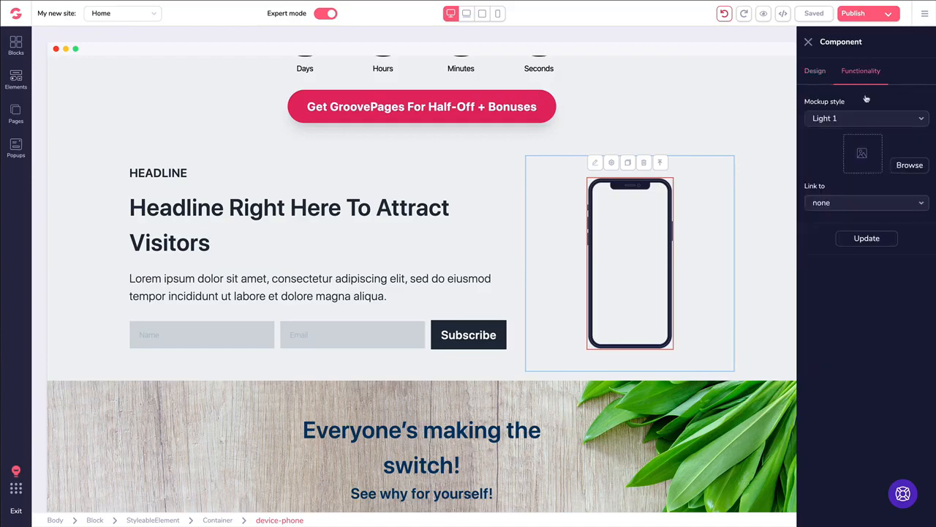
click(827, 119)
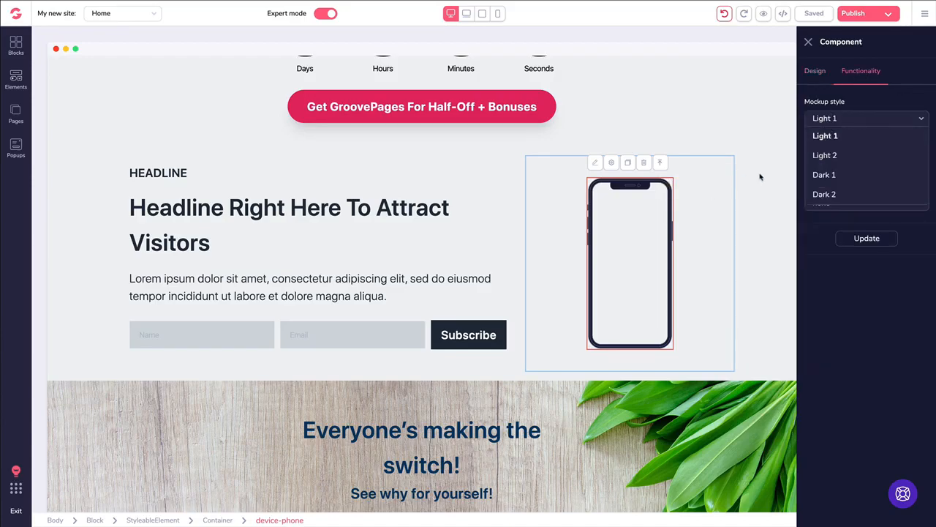
click(830, 193)
click(910, 166)
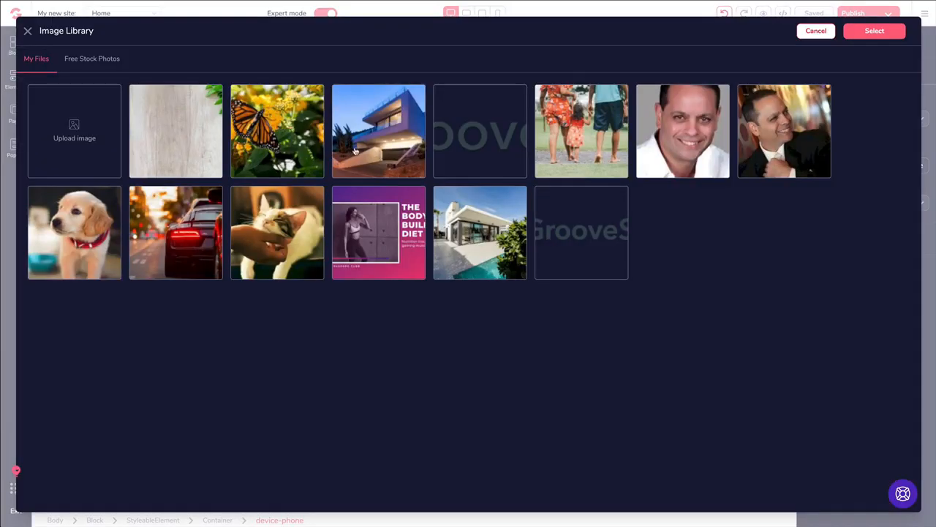
click(292, 233)
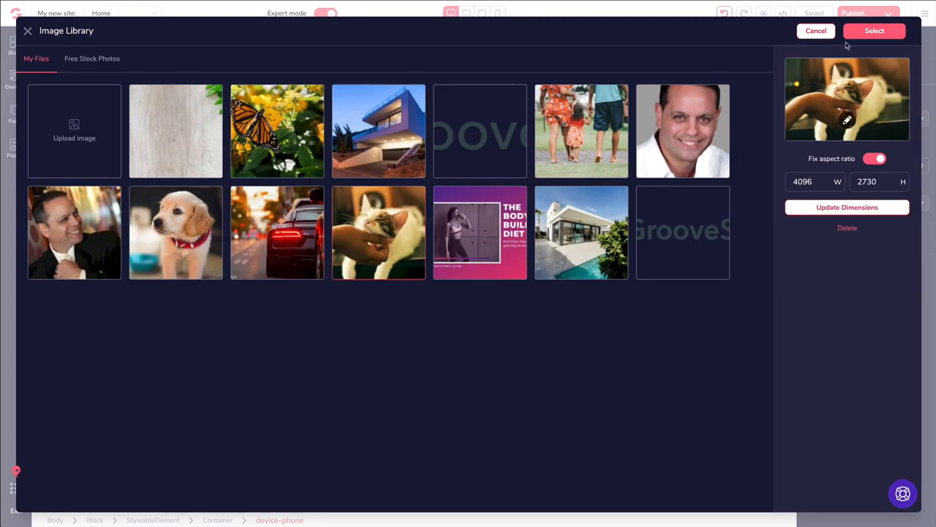
click(875, 32)
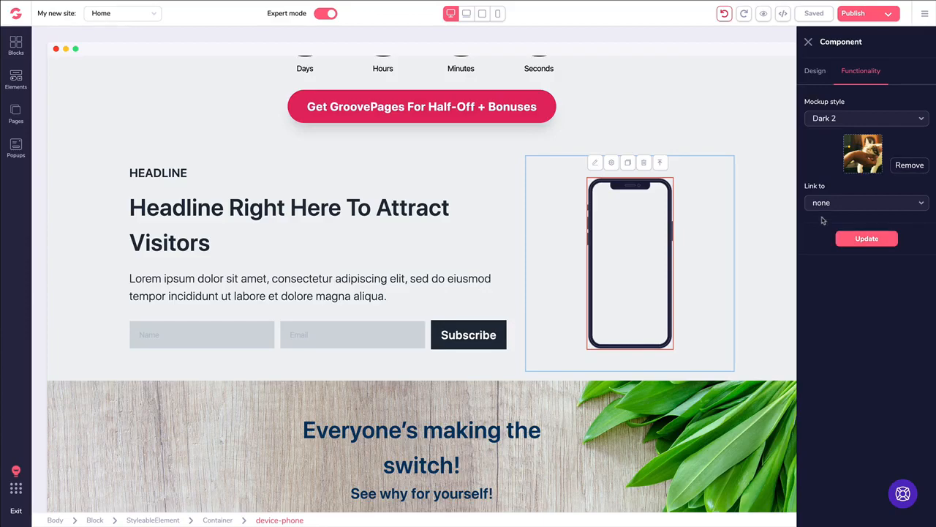
Check the phone mockup's link options, keep the link at none and apply the mockup changes.
click(824, 206)
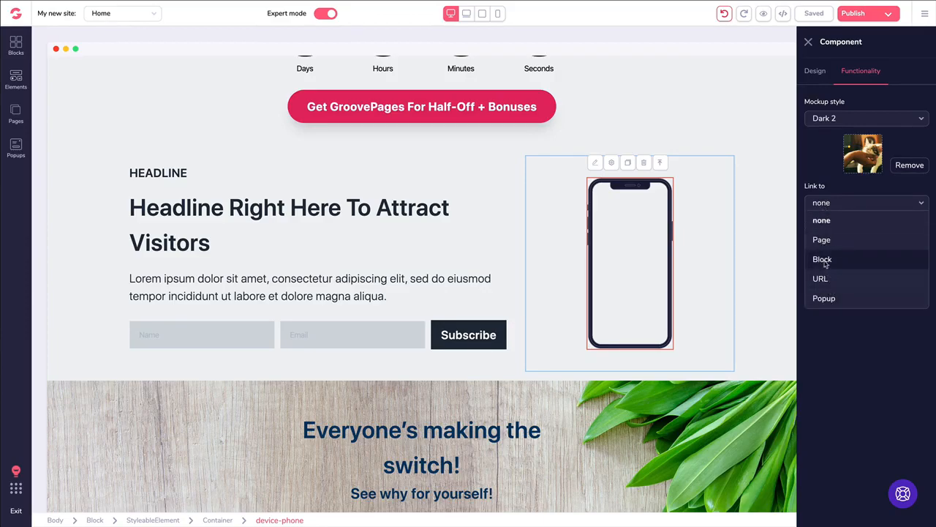
click(823, 183)
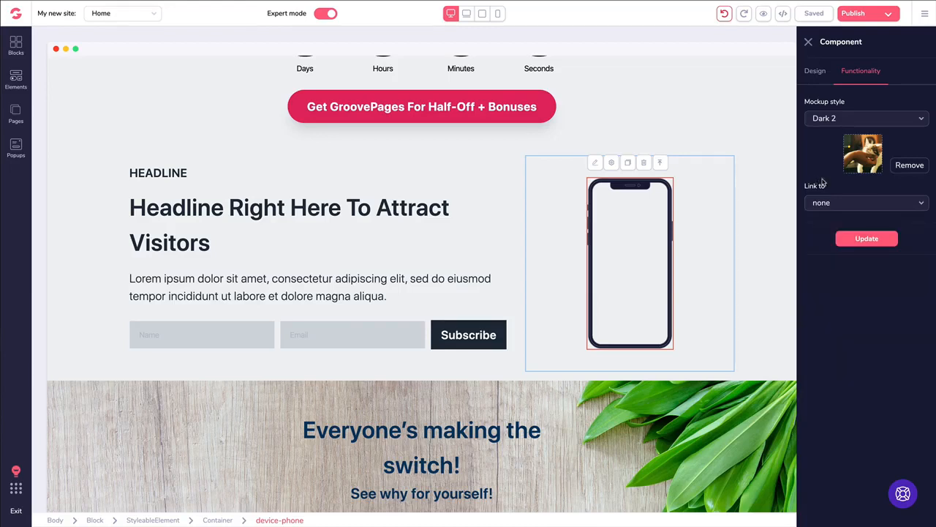
click(856, 239)
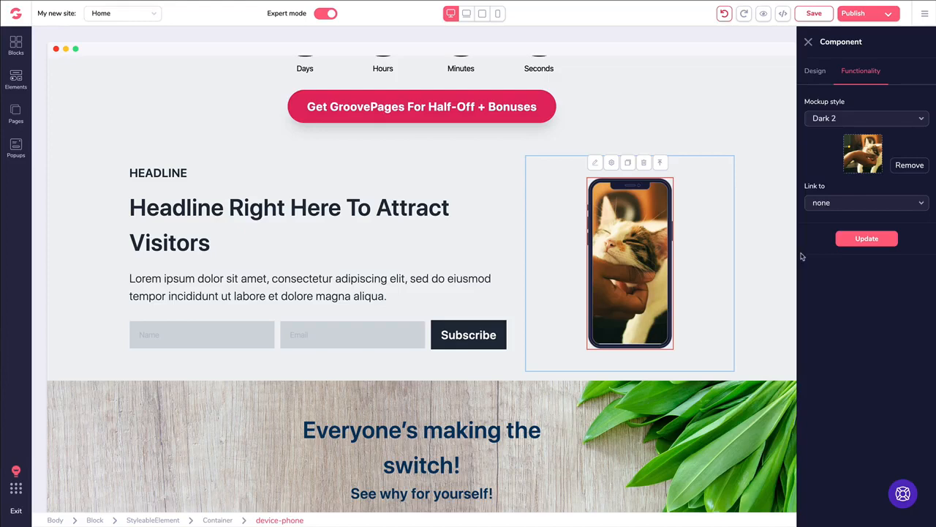
Look through the element library down to the available device mockups and close the library.
click(16, 81)
scroll(102, 173, down, 5)
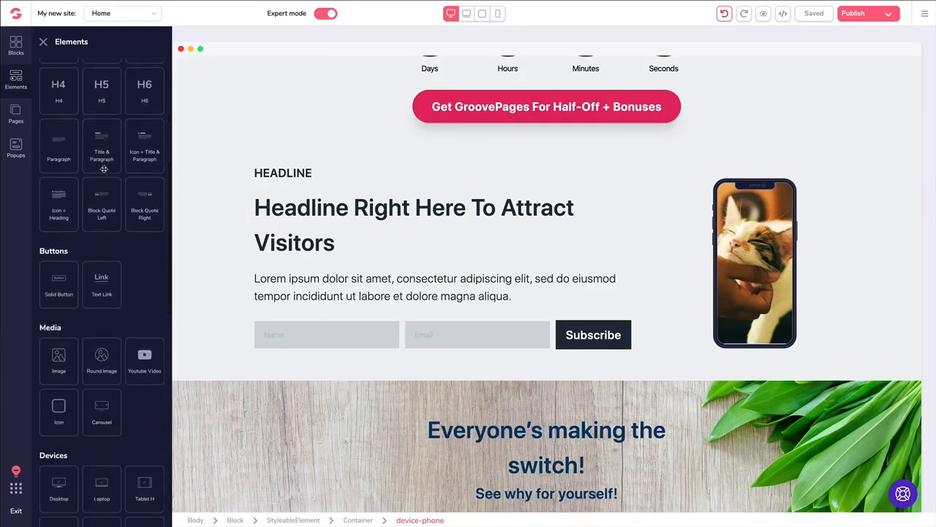
scroll(104, 173, down, 3)
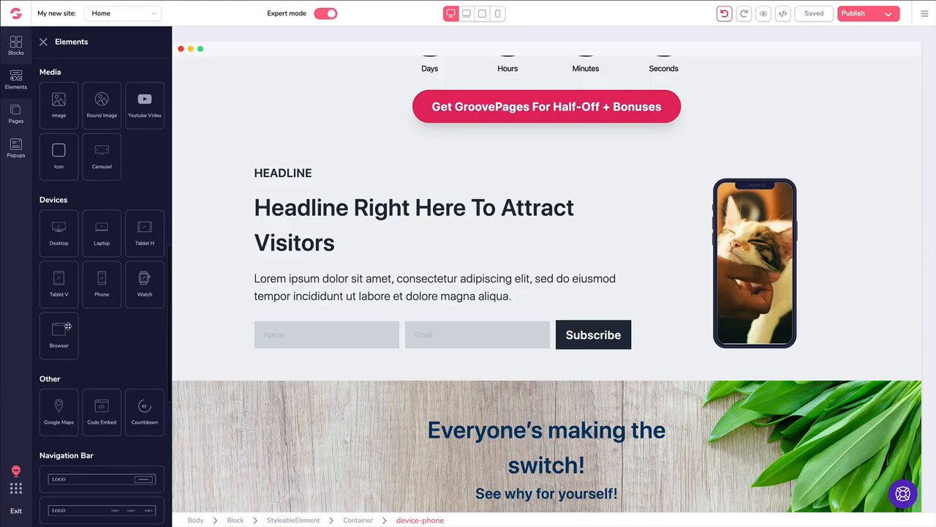
click(44, 42)
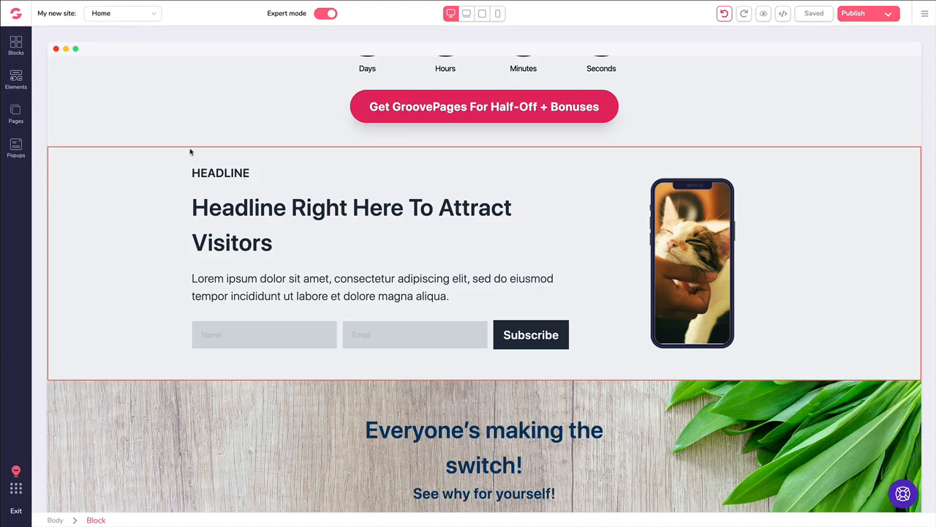
Insert an empty three-column wireframe block between the countdown section and the subscribe form block.
click(16, 47)
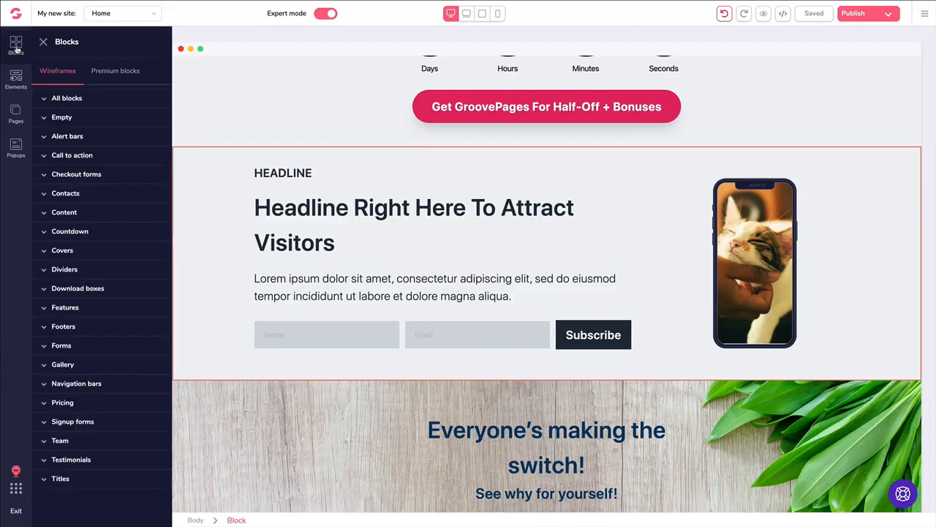
click(71, 119)
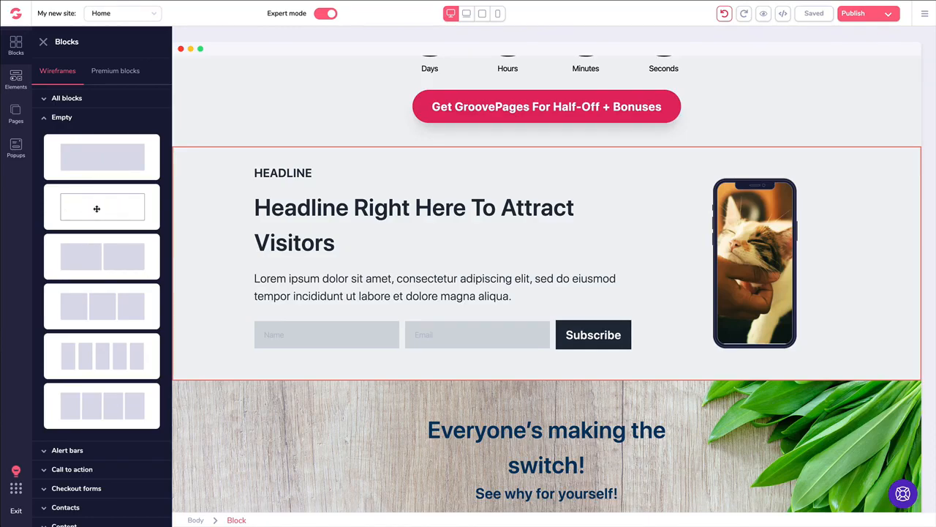
scroll(101, 276, down, 1)
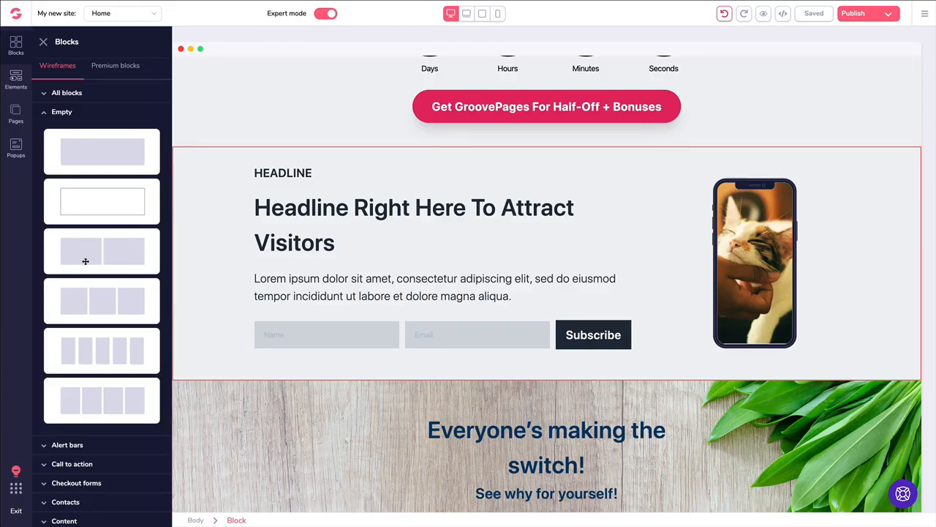
drag(85, 261, 388, 313)
scroll(74, 143, down, 1)
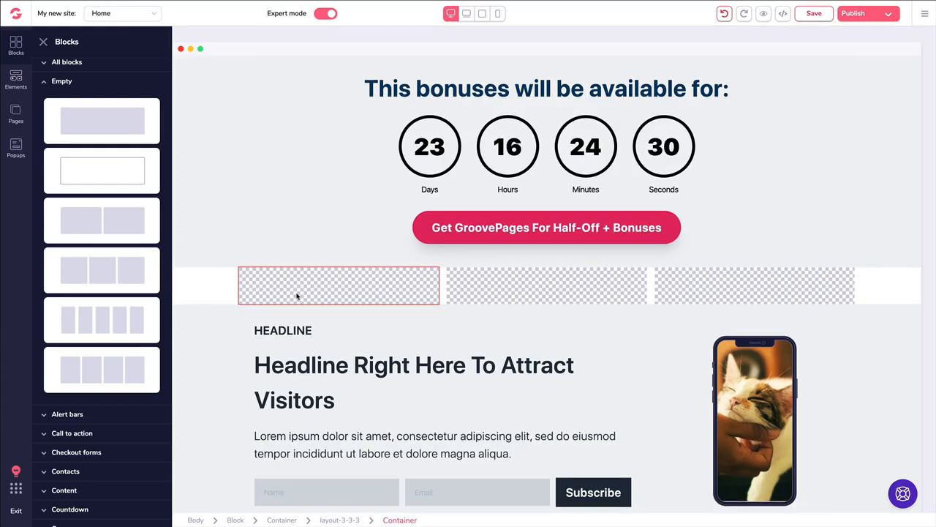
Duplicate the cat phone mockup and move the copy into the first column of the empty block.
click(756, 357)
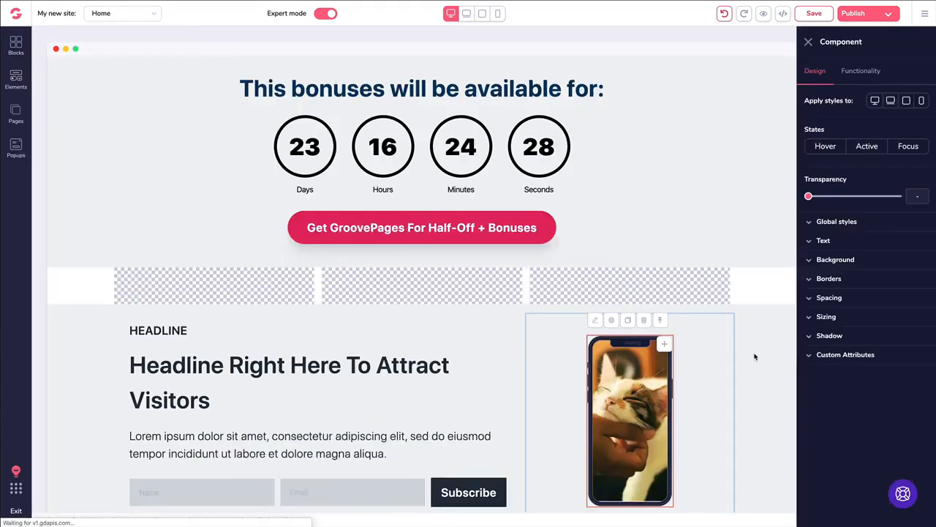
click(624, 323)
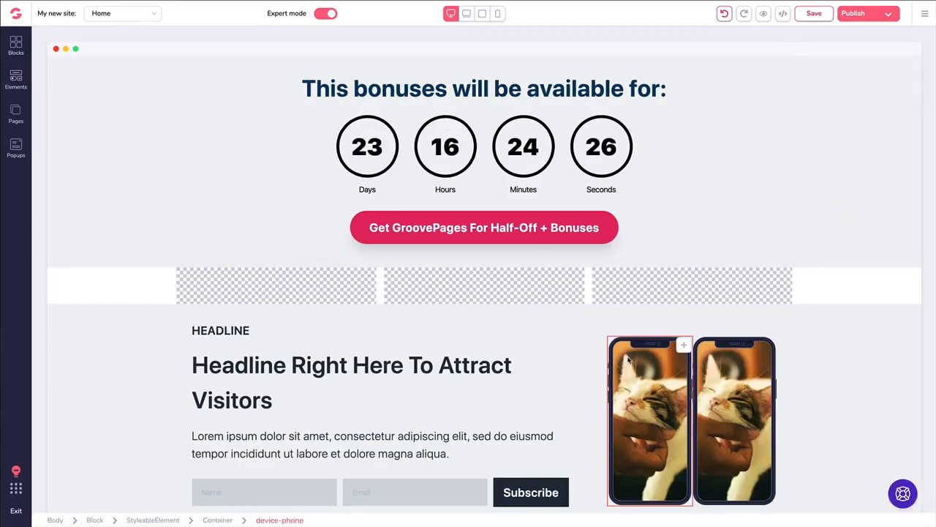
drag(683, 344, 324, 316)
Add an H1 heading element to the middle column of the three-column block.
click(12, 80)
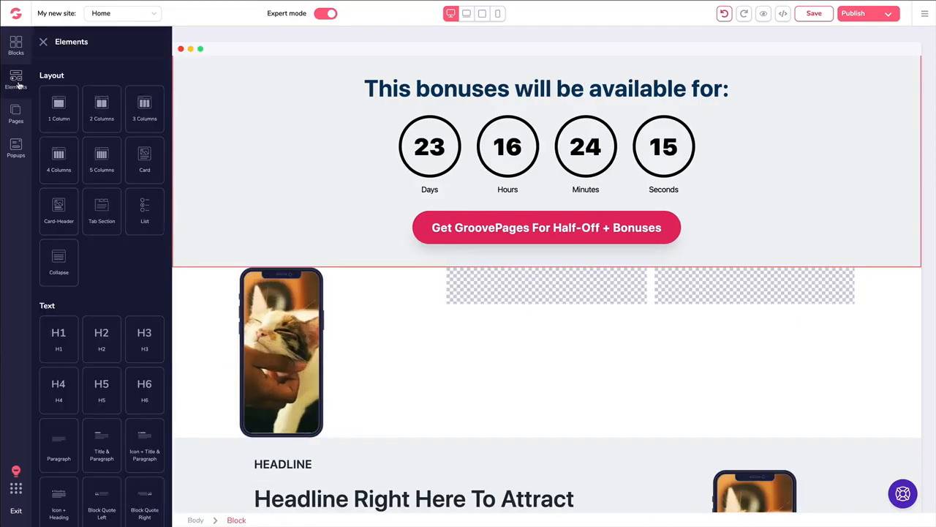
scroll(73, 139, down, 3)
scroll(82, 162, down, 2)
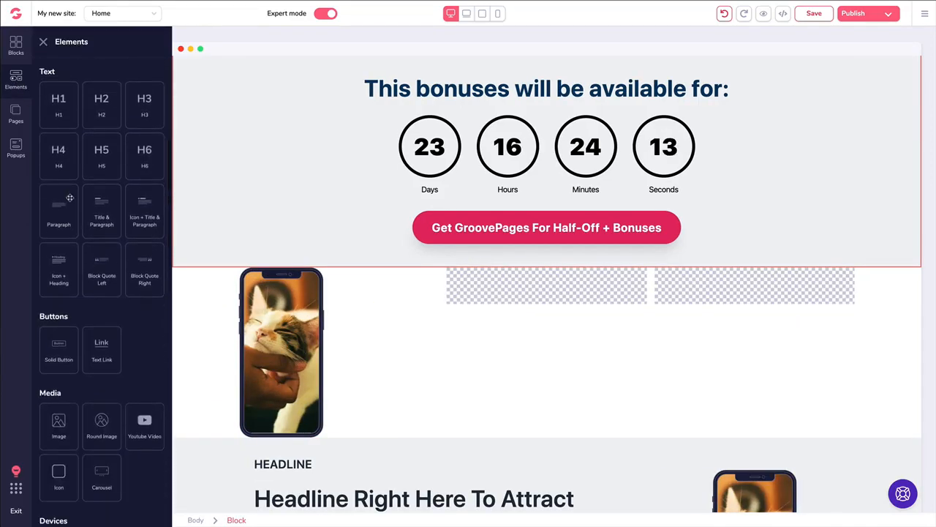
drag(62, 101, 505, 298)
Add a Youtube Video element to the third column of the three-column block.
scroll(87, 248, down, 5)
scroll(86, 243, down, 1)
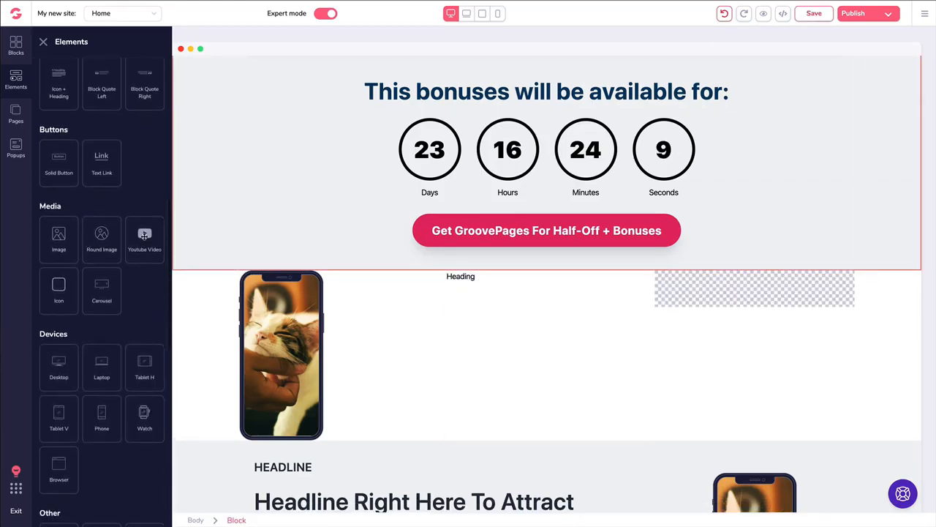
drag(144, 236, 720, 353)
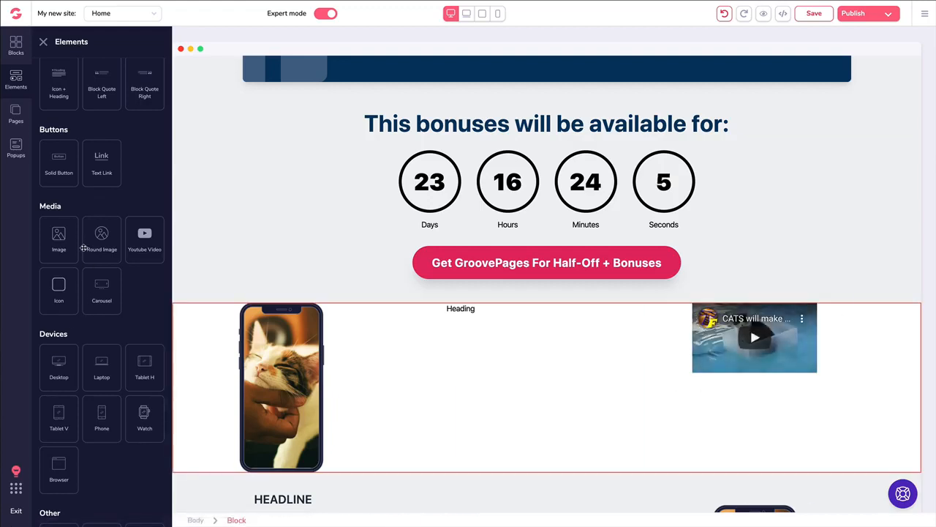
Browse the remaining element types and delete the three-column block holding the phone, heading and video.
scroll(63, 246, down, 10)
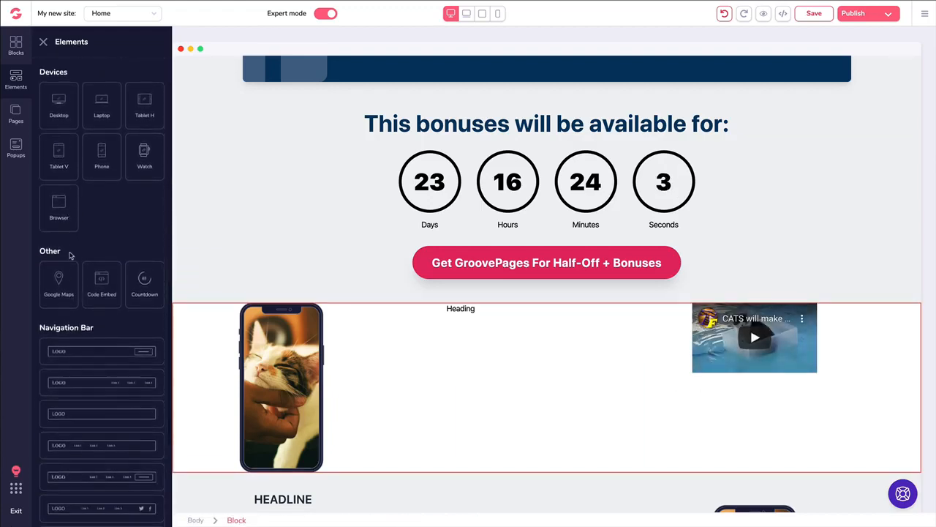
scroll(105, 254, down, 2)
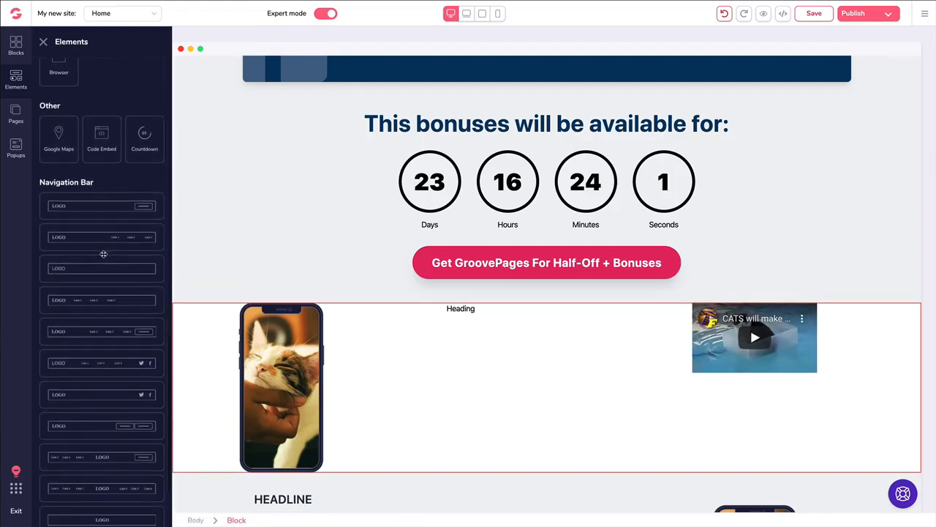
click(199, 312)
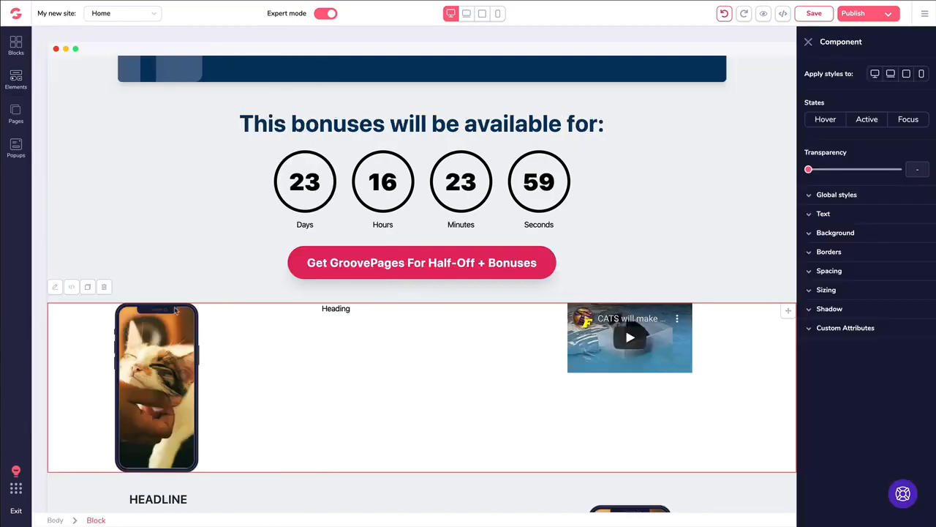
click(103, 287)
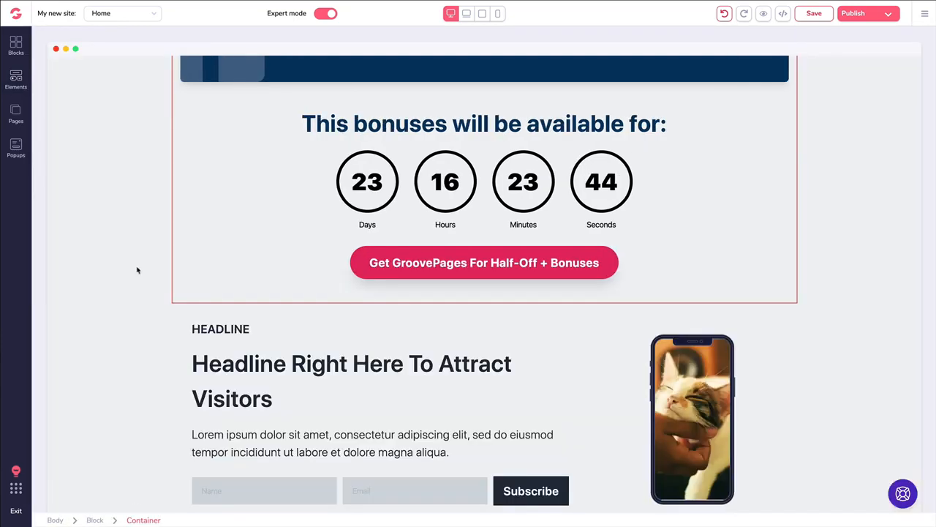
Select the video under "The Page & Funnel Builder Re-Invented" and examine its Youtube Video ID and aspect ratio settings.
scroll(137, 271, up, 15)
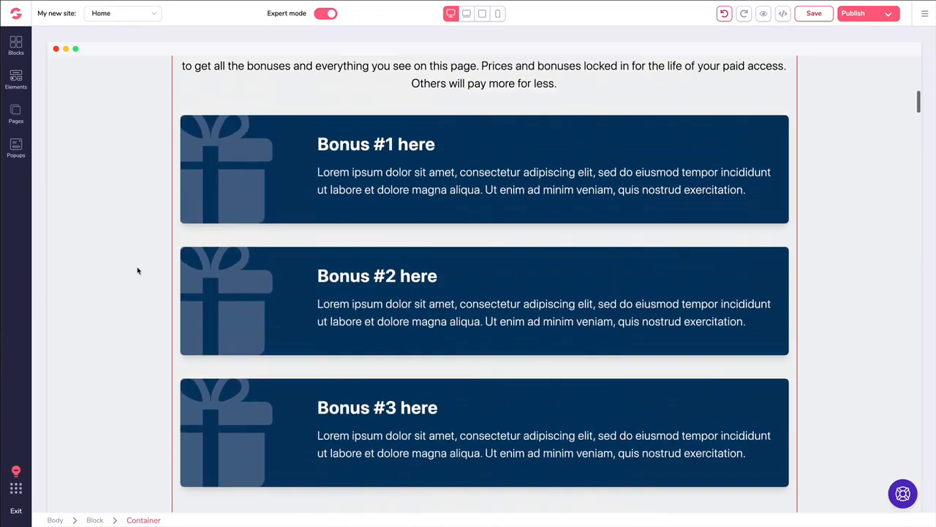
scroll(136, 271, up, 1)
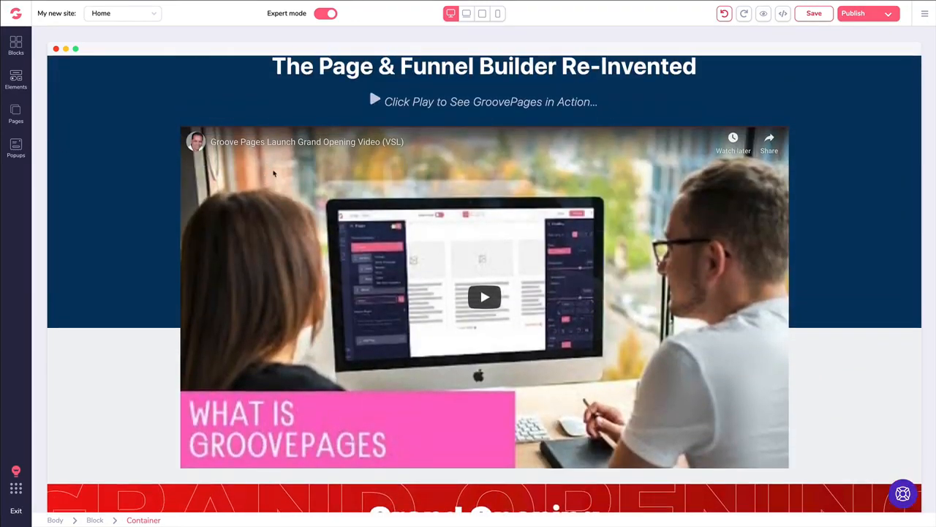
click(274, 172)
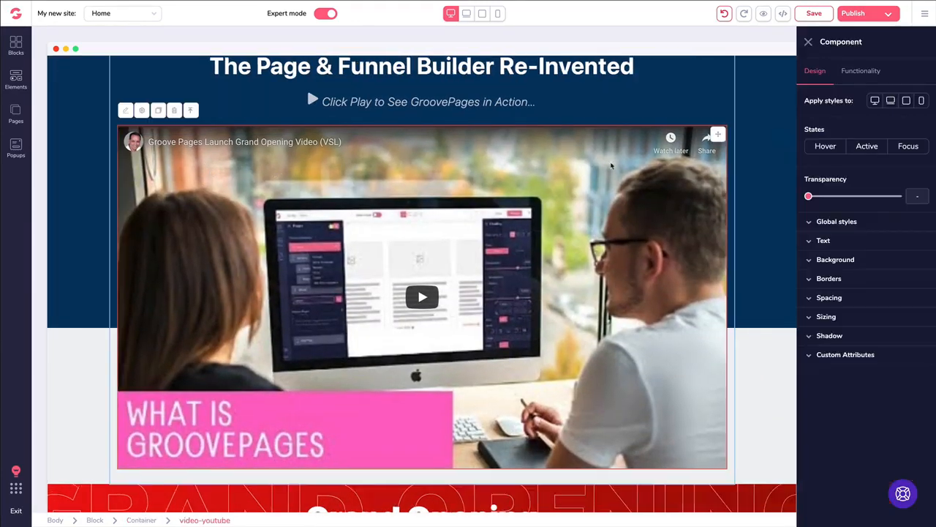
click(866, 72)
drag(876, 121, 798, 123)
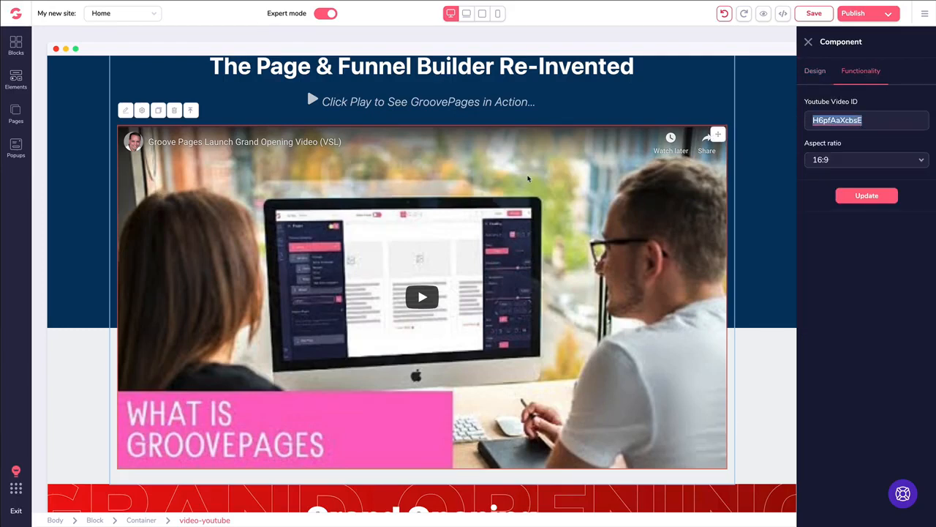
click(853, 72)
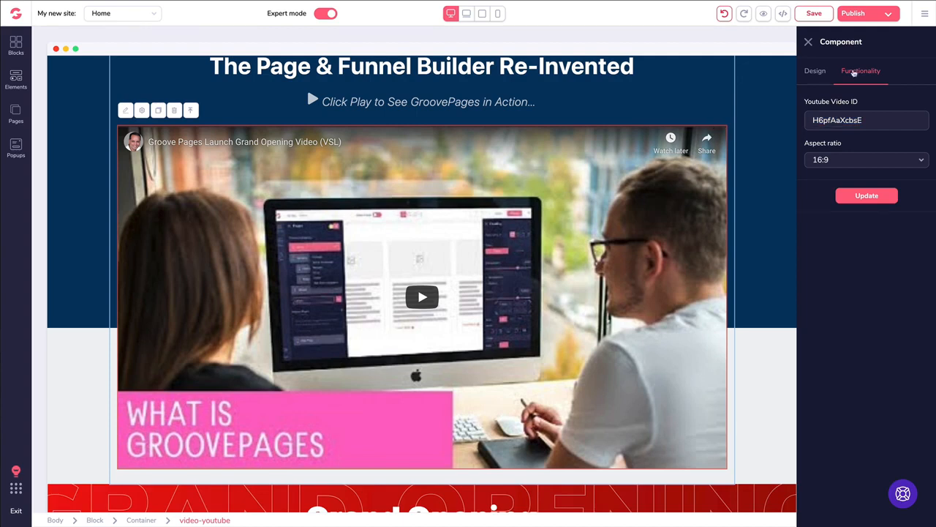
scroll(710, 147, up, 2)
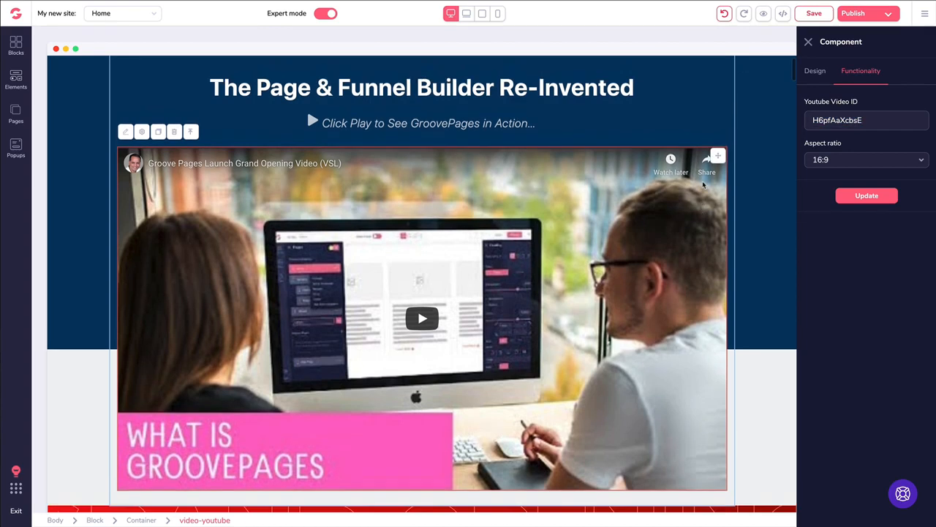
scroll(704, 184, down, 3)
scroll(231, 150, up, 1)
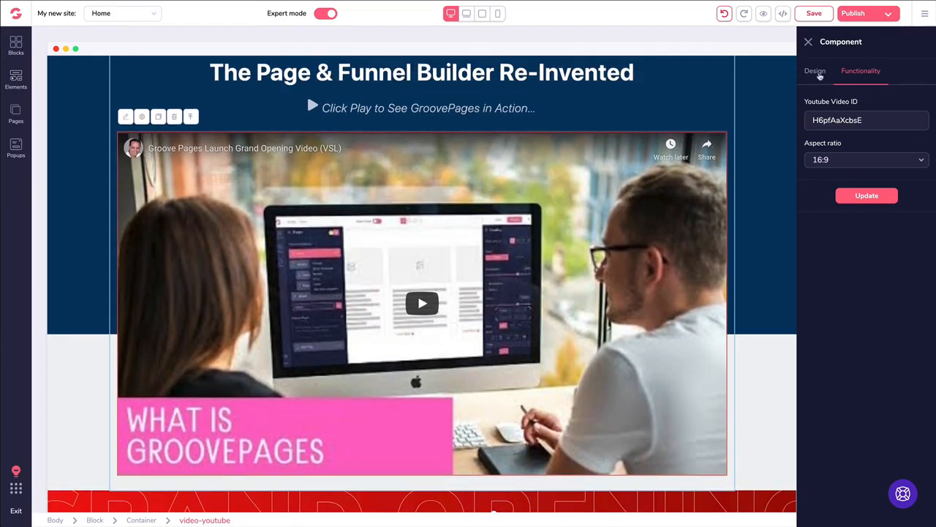
Set the hero video's width relative to its parent at 3/4.
click(816, 73)
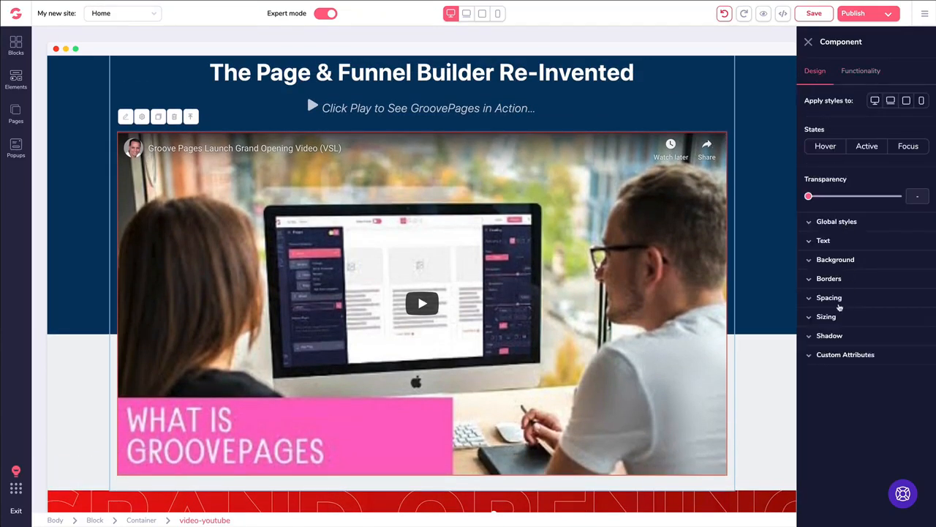
click(828, 317)
click(834, 351)
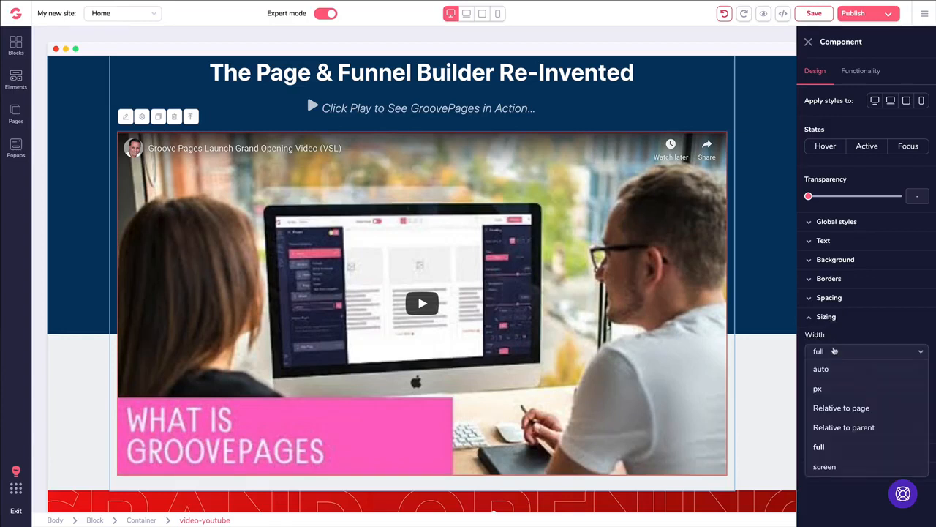
click(837, 428)
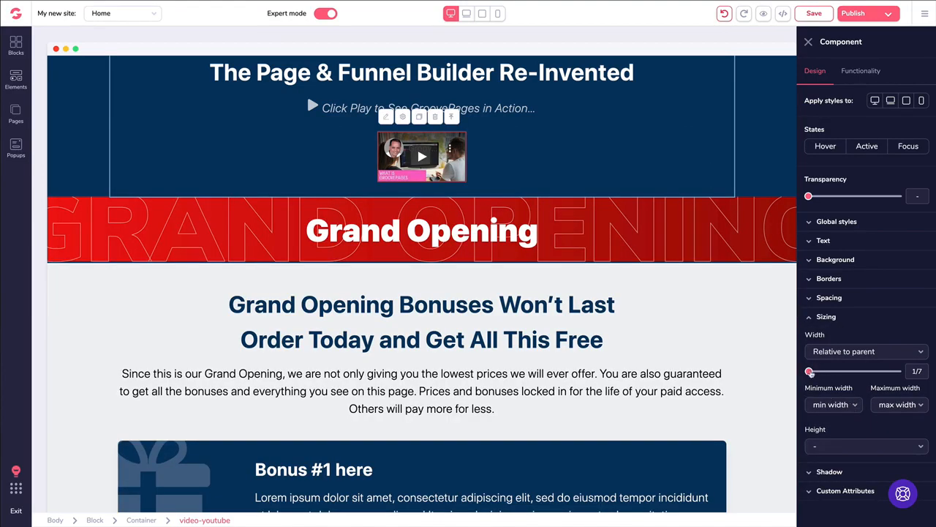
drag(810, 372, 876, 372)
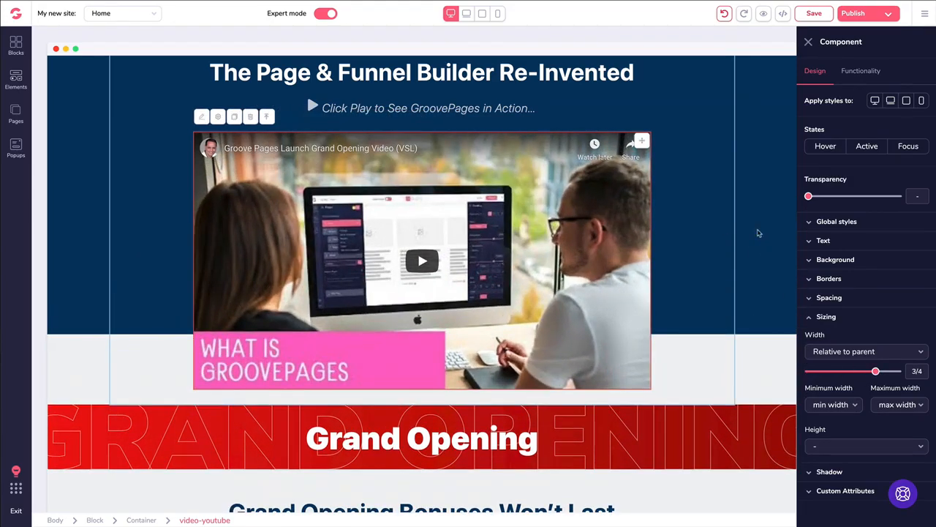
click(809, 318)
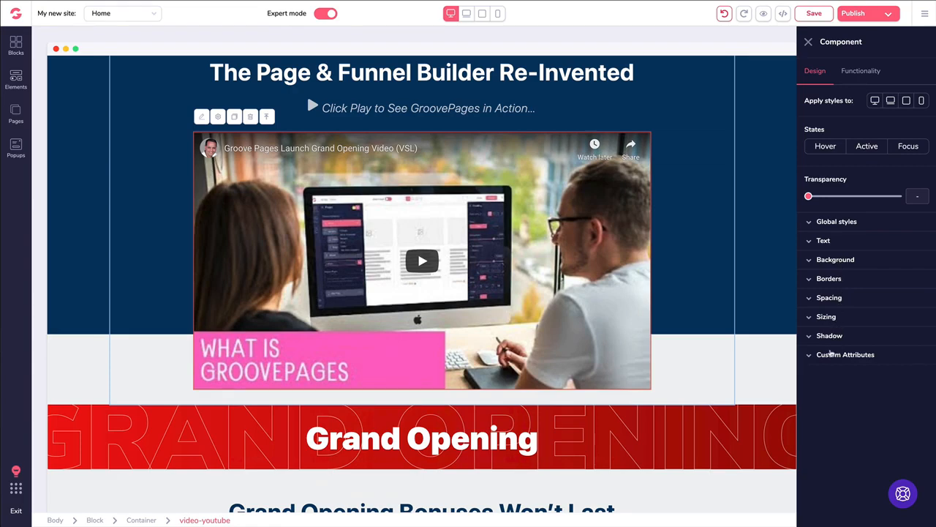
Examine the hero video's custom attributes, including the available display options.
click(829, 355)
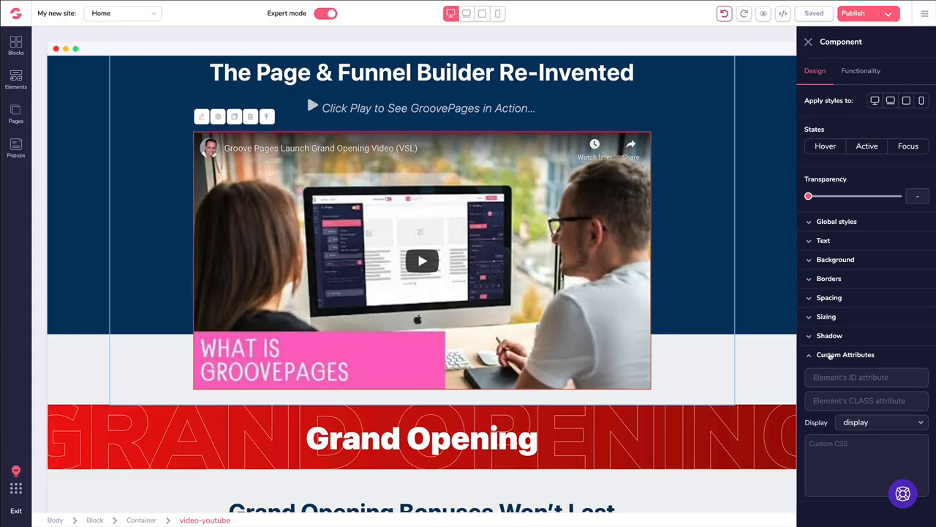
click(850, 422)
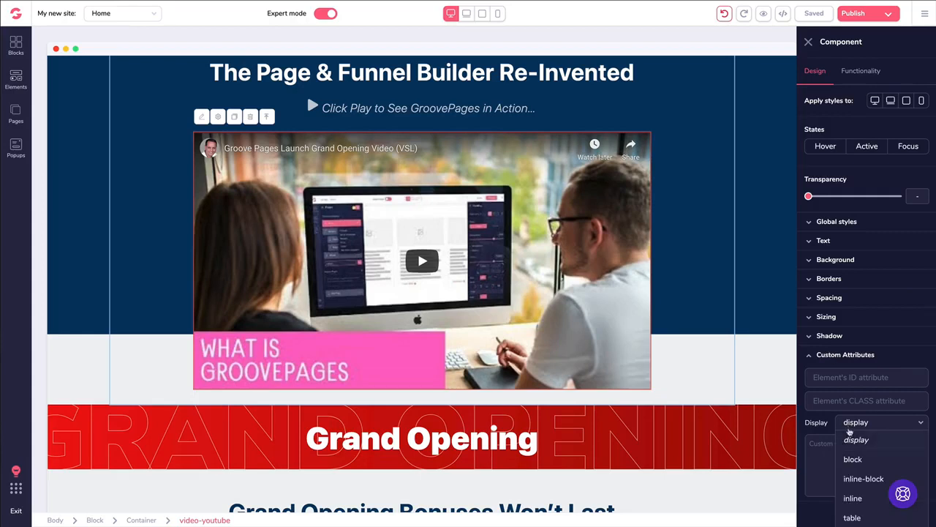
scroll(849, 423, down, 1)
scroll(841, 386, up, 1)
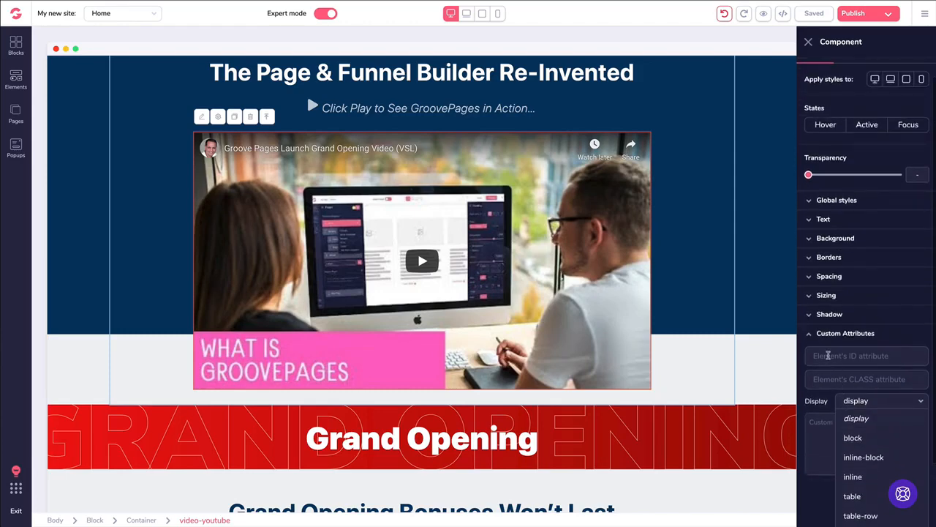
click(827, 356)
click(810, 355)
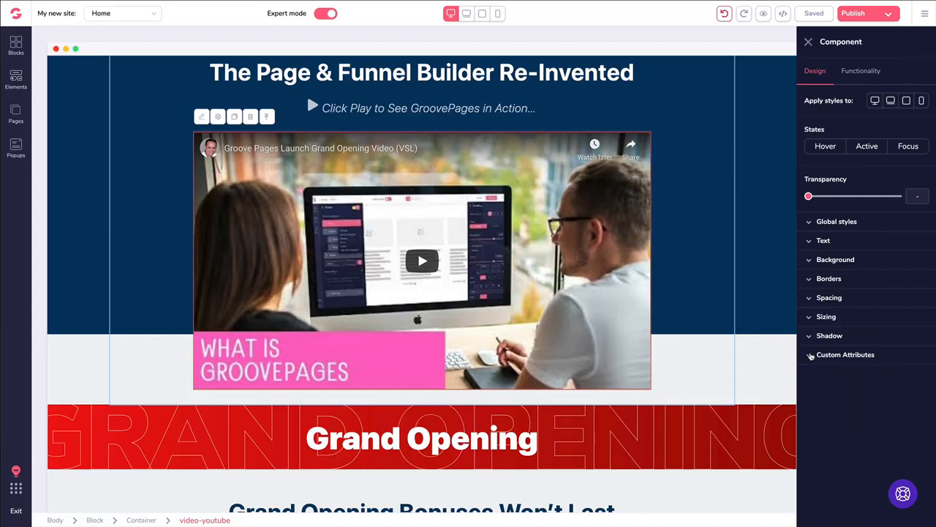
click(808, 41)
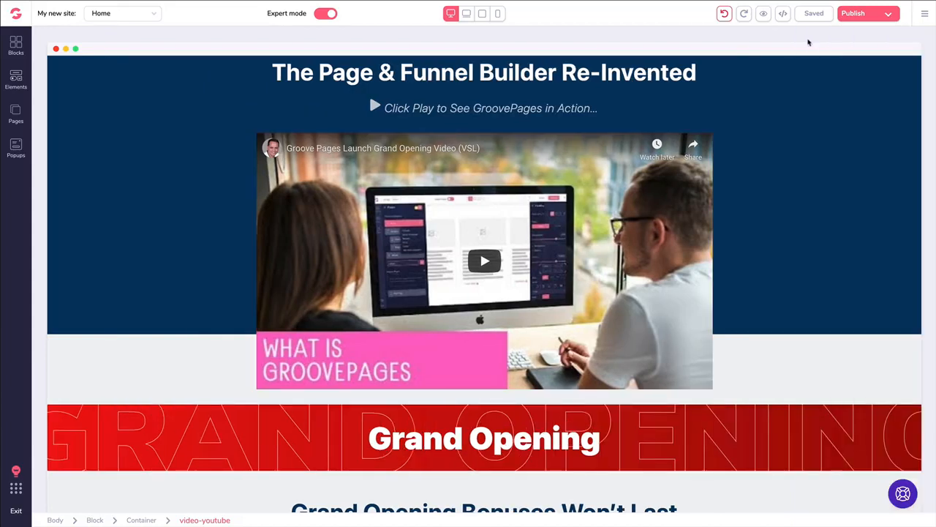
Add a Collapse element above Question #1 in the Frequently Asked Questions section and delete it again.
scroll(532, 152, down, 4)
scroll(531, 152, down, 15)
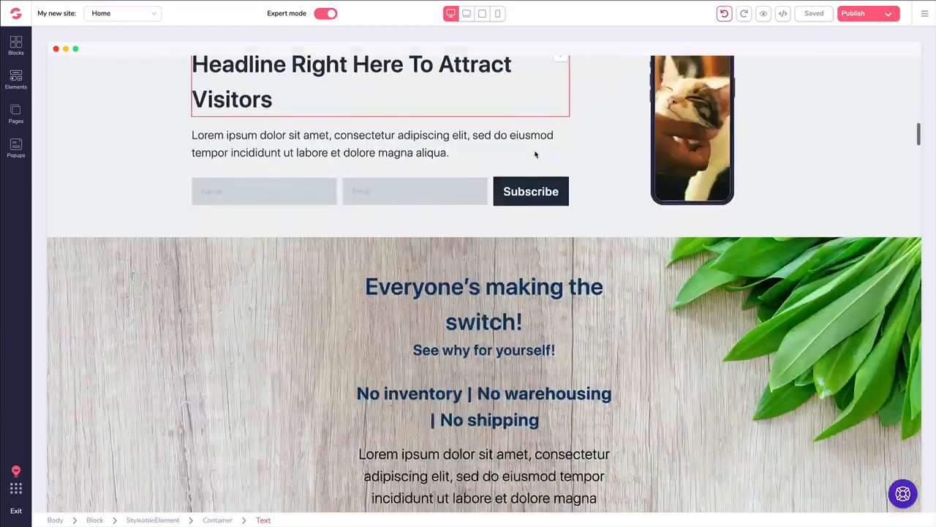
scroll(525, 166, down, 20)
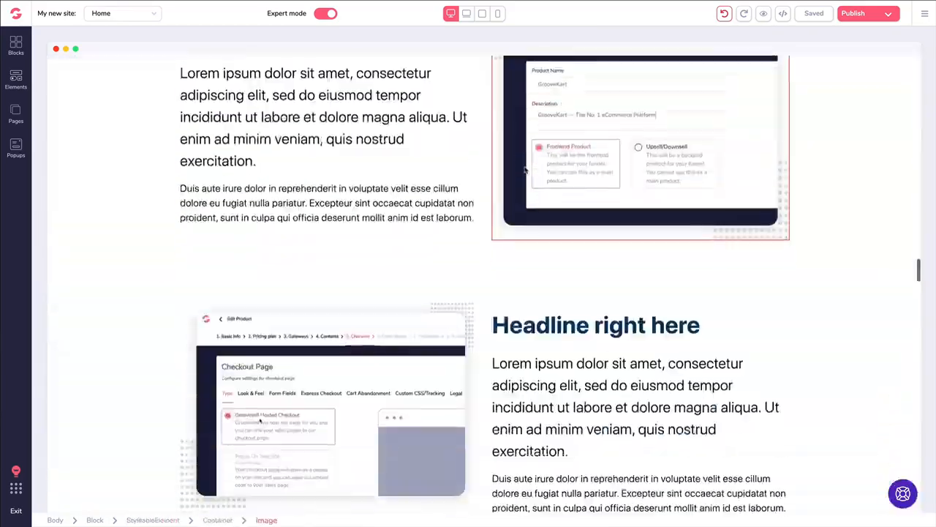
scroll(525, 172, down, 20)
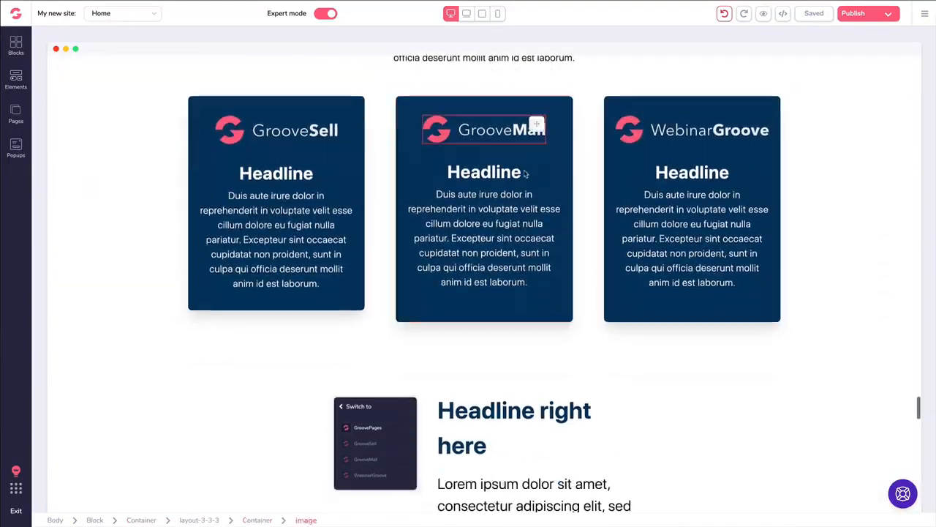
scroll(524, 173, down, 5)
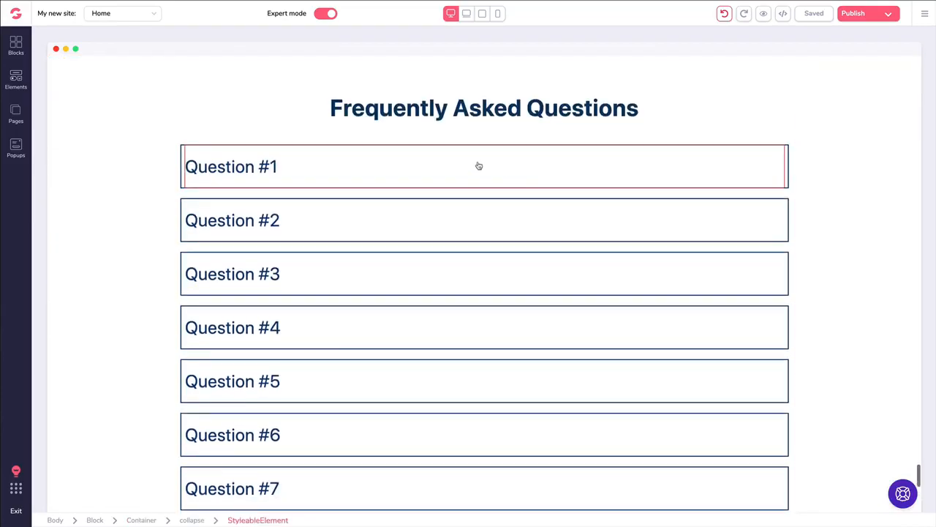
click(25, 84)
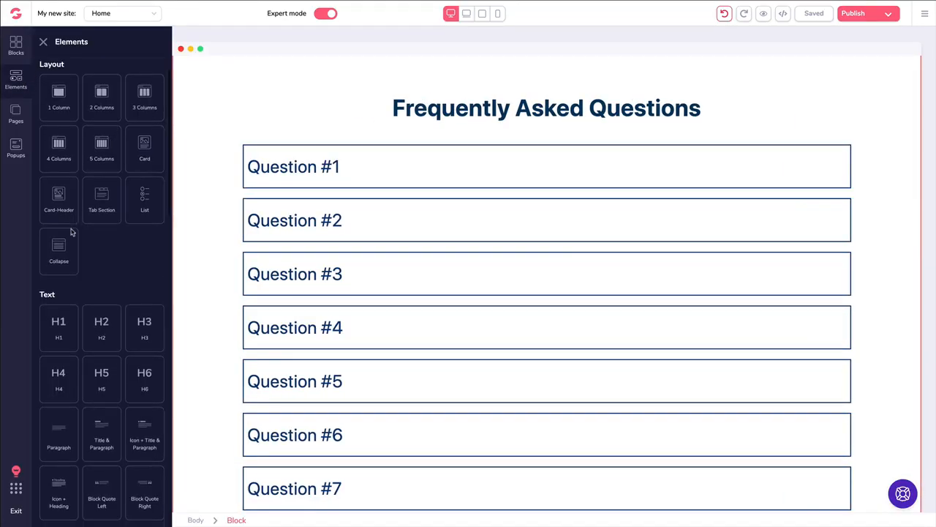
click(61, 259)
drag(61, 260, 339, 264)
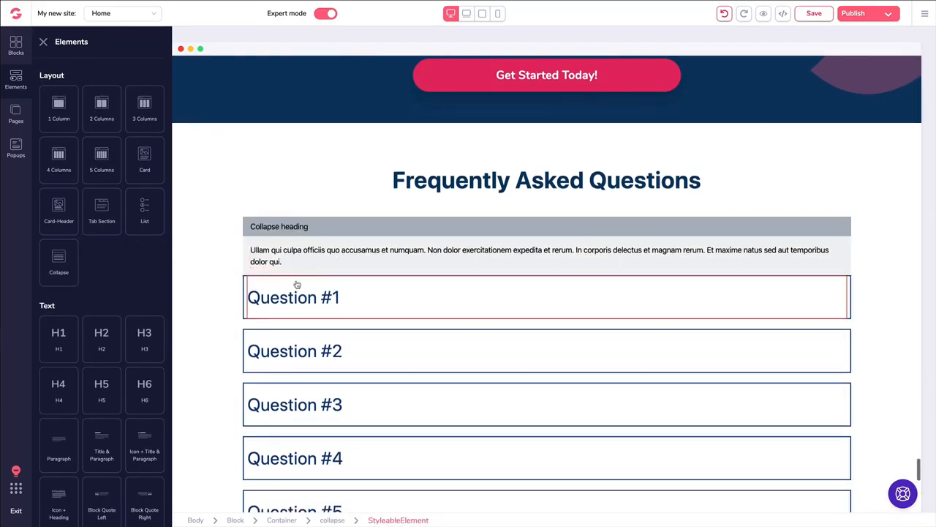
click(303, 232)
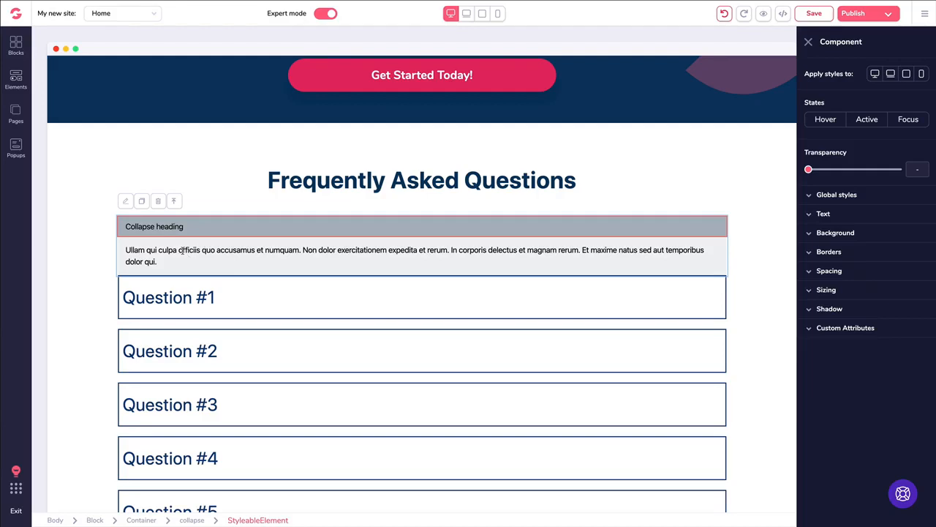
click(160, 204)
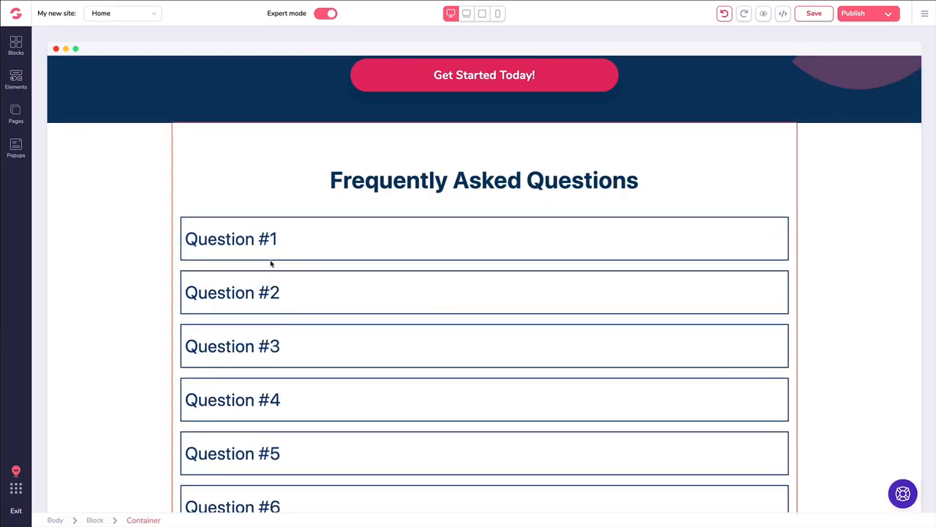
Examine the heading text and open/closed default state settings of the Question #1 collapse element.
click(300, 245)
click(183, 204)
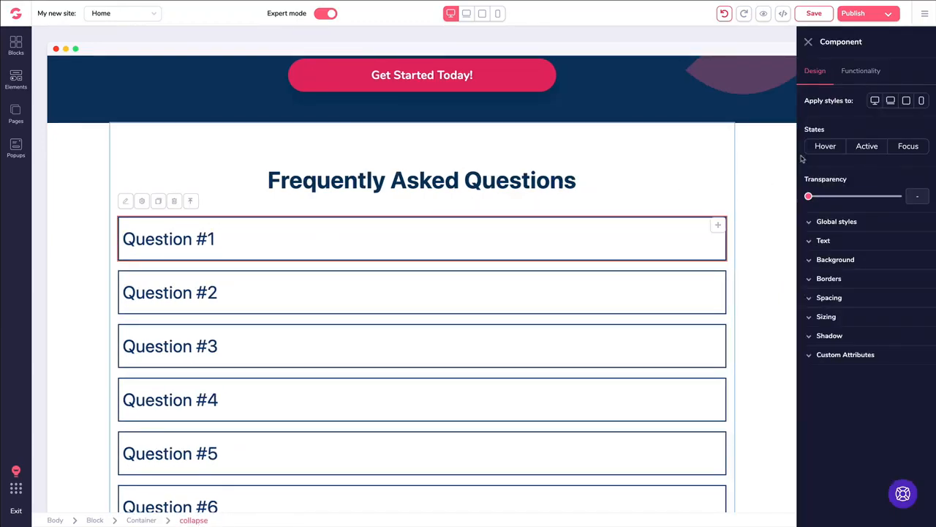
click(848, 73)
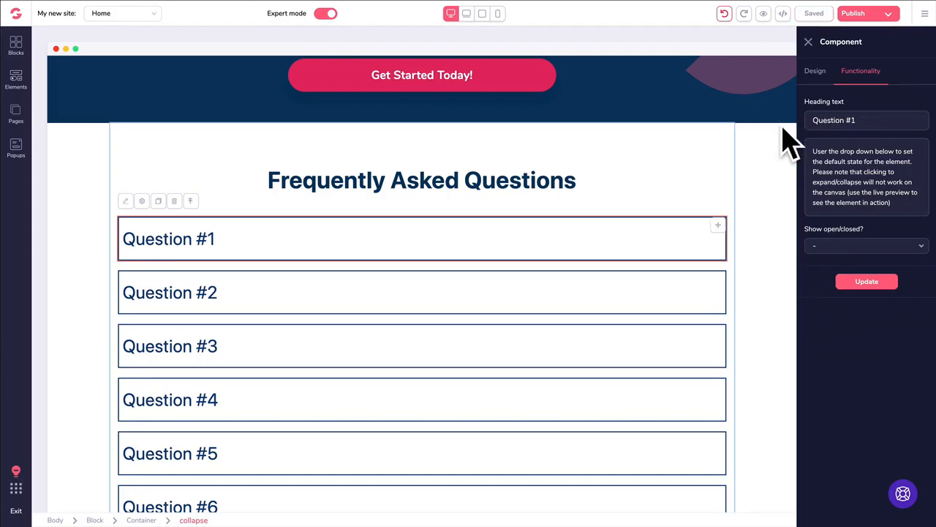
click(808, 44)
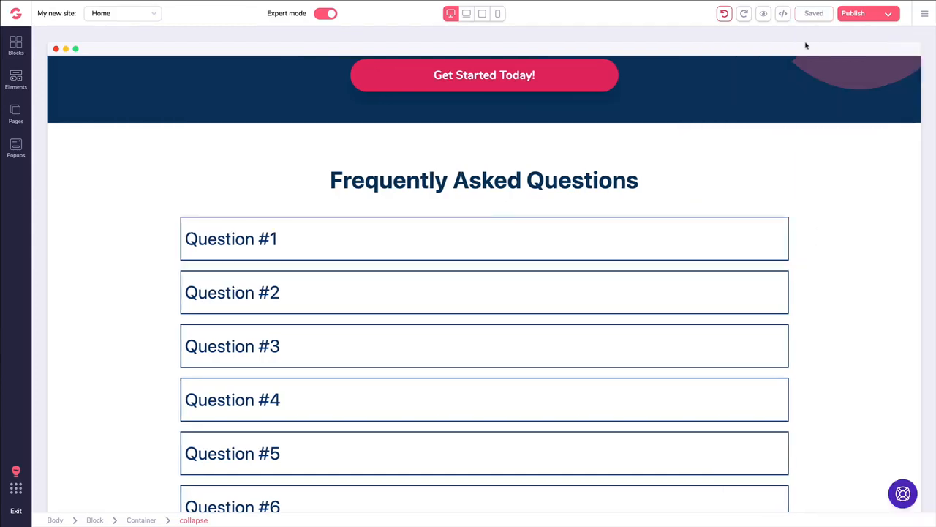
click(371, 226)
click(338, 231)
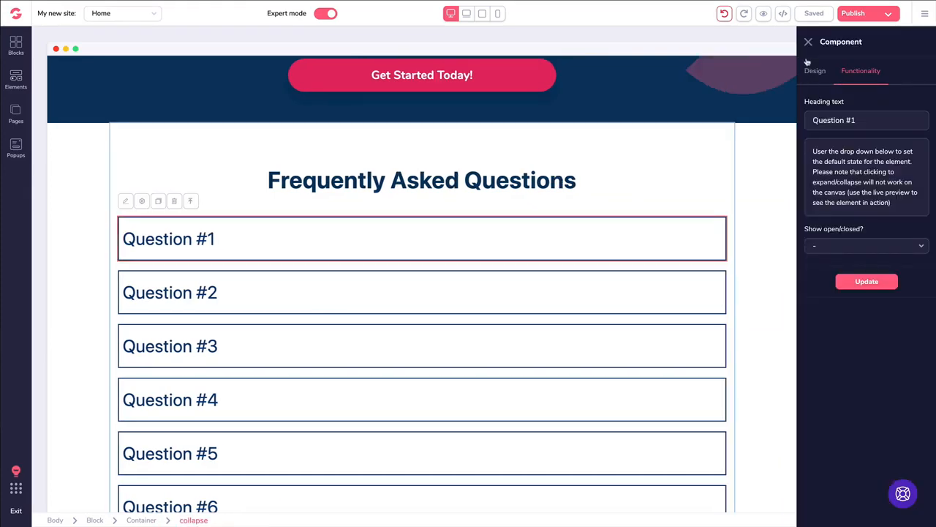
click(807, 44)
click(431, 182)
Add a Carousel element above the "Grand Opening Bonuses Won't Last" heading and select it.
scroll(431, 186, up, 5)
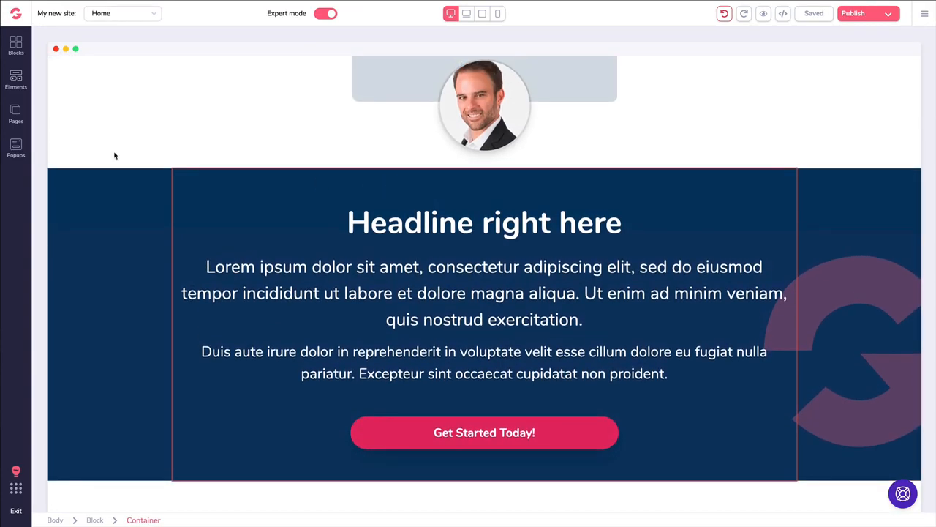
click(114, 155)
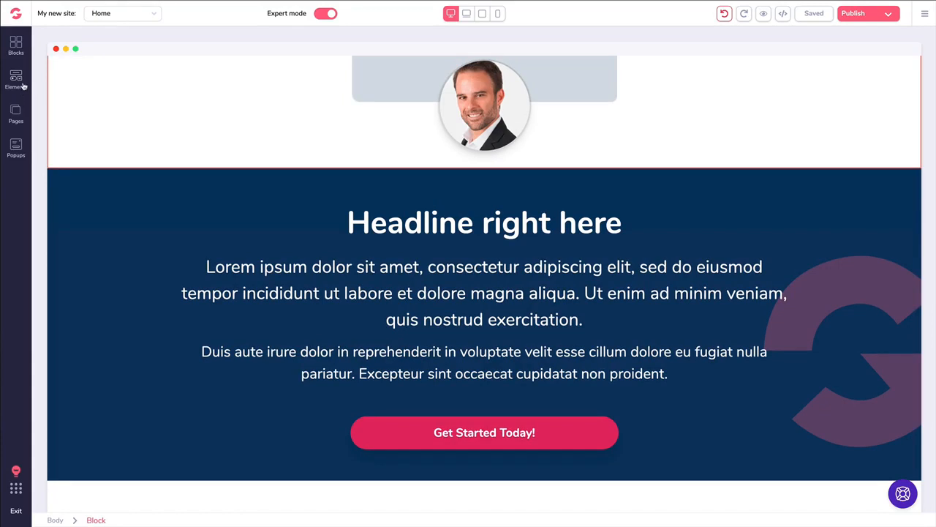
scroll(241, 135, up, 20)
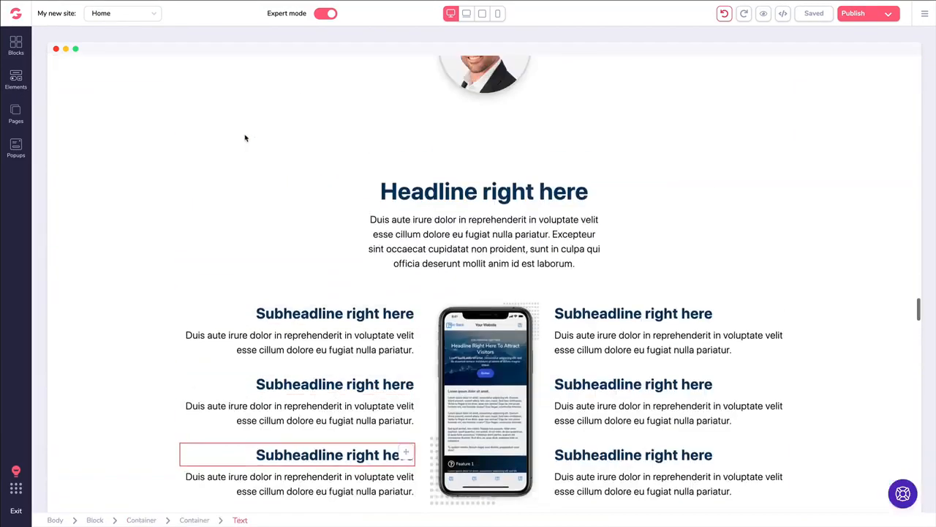
scroll(245, 137, up, 15)
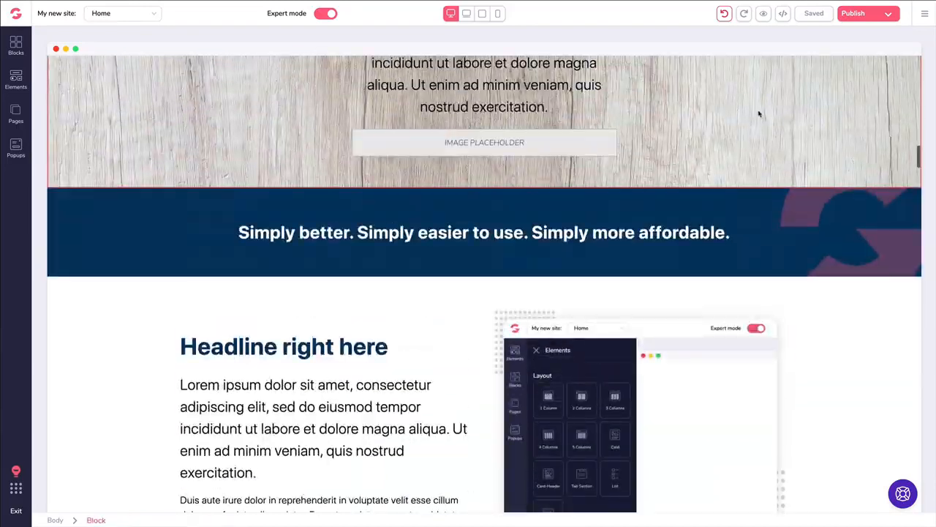
scroll(929, 164, up, 15)
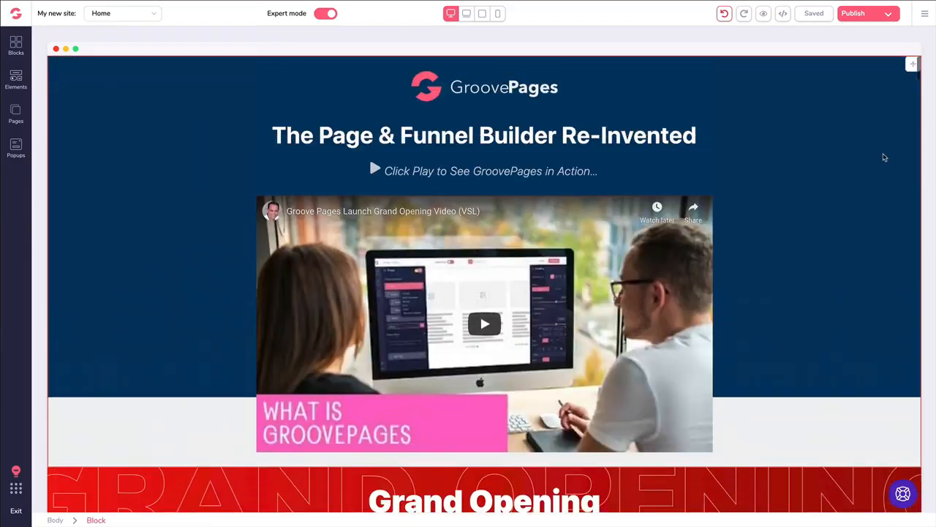
scroll(796, 149, down, 4)
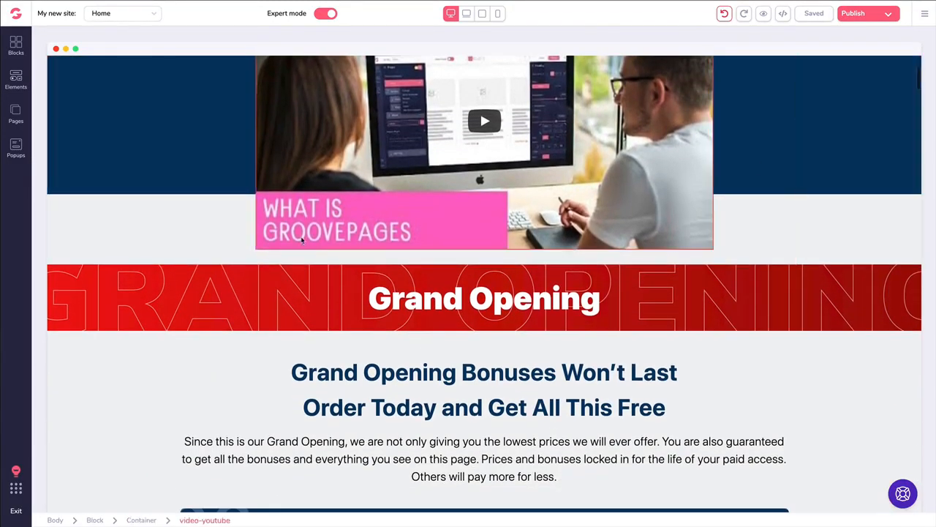
scroll(327, 243, down, 1)
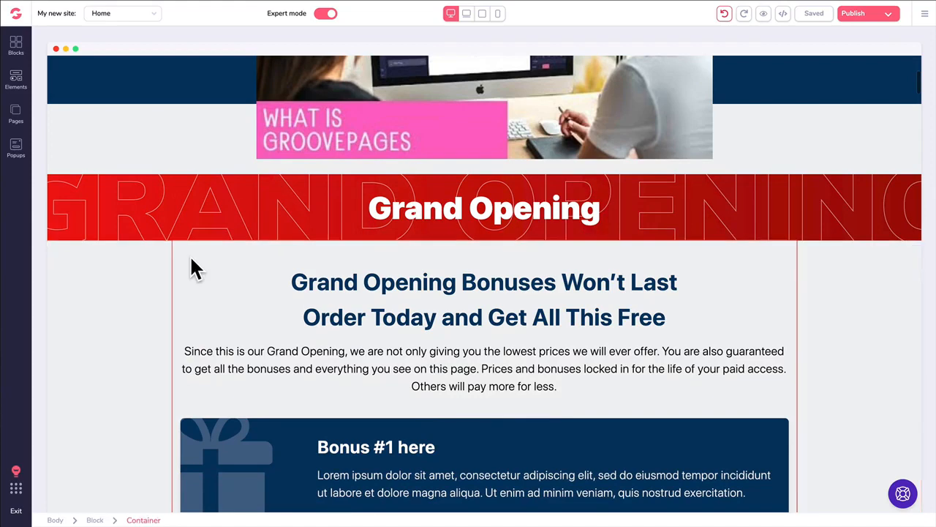
click(15, 80)
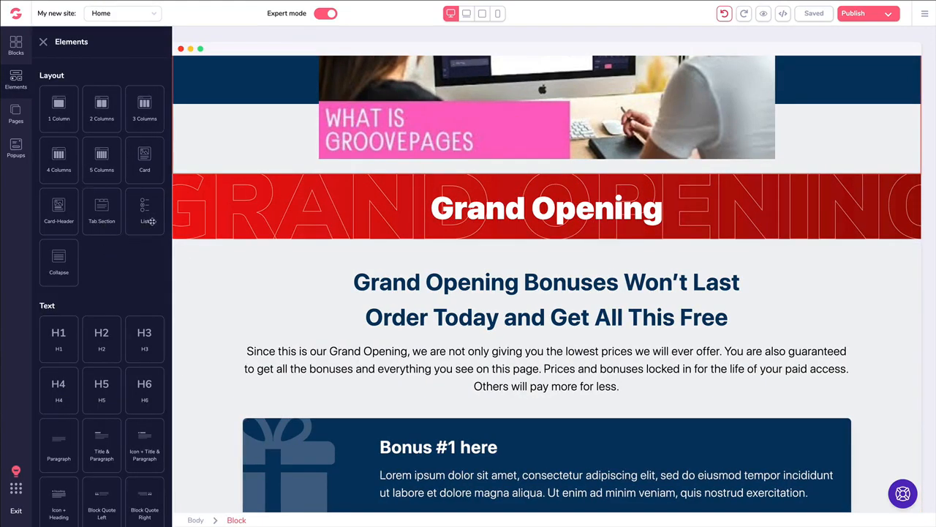
scroll(114, 232, down, 1)
scroll(114, 231, down, 5)
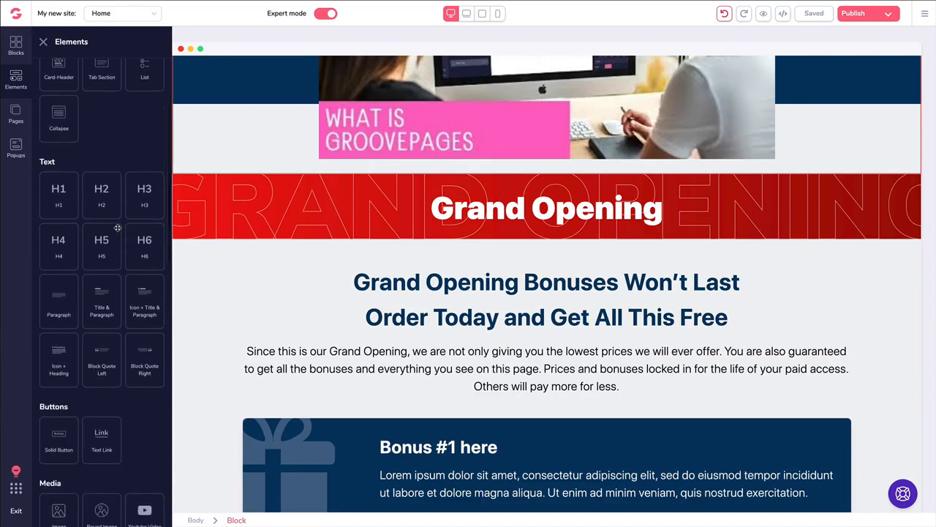
scroll(117, 228, down, 3)
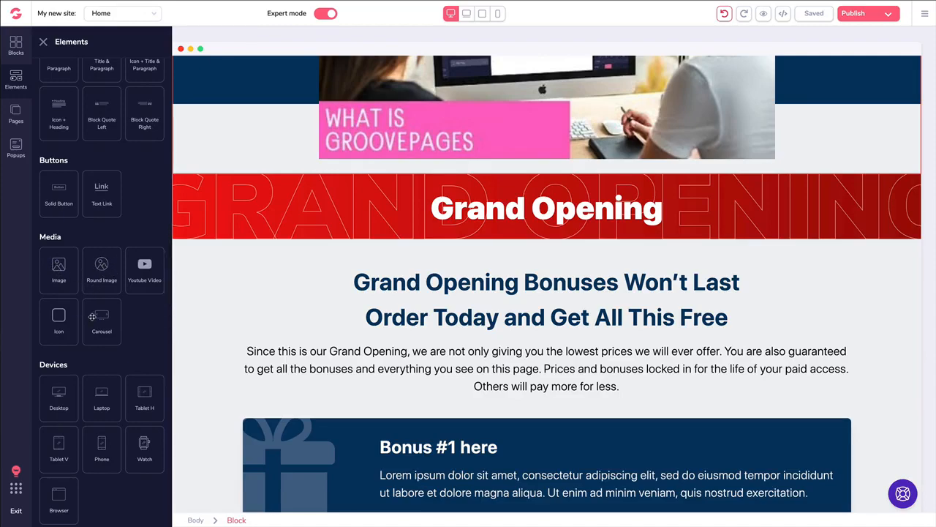
drag(100, 316, 422, 399)
click(567, 306)
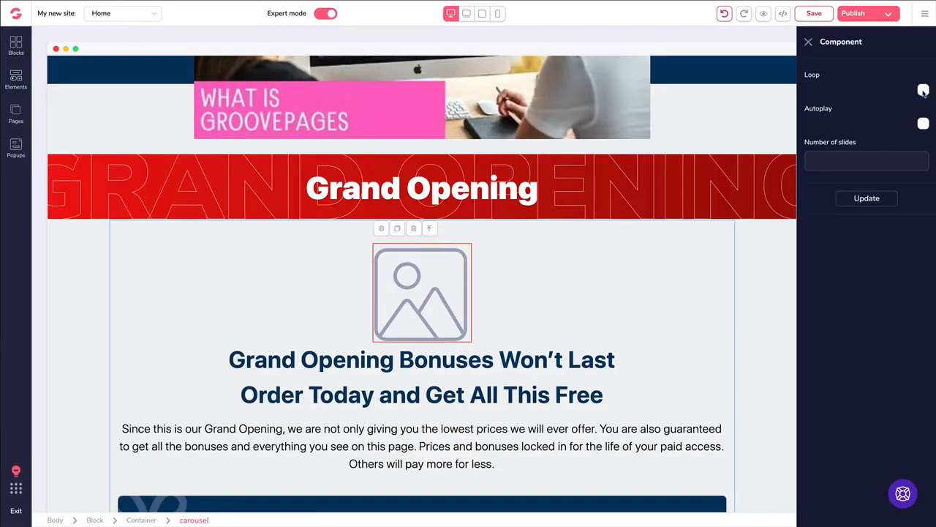
Enable Loop and Autoplay for the carousel, with an autoplay interval of 2000 ms and 4 slides.
click(923, 90)
click(923, 124)
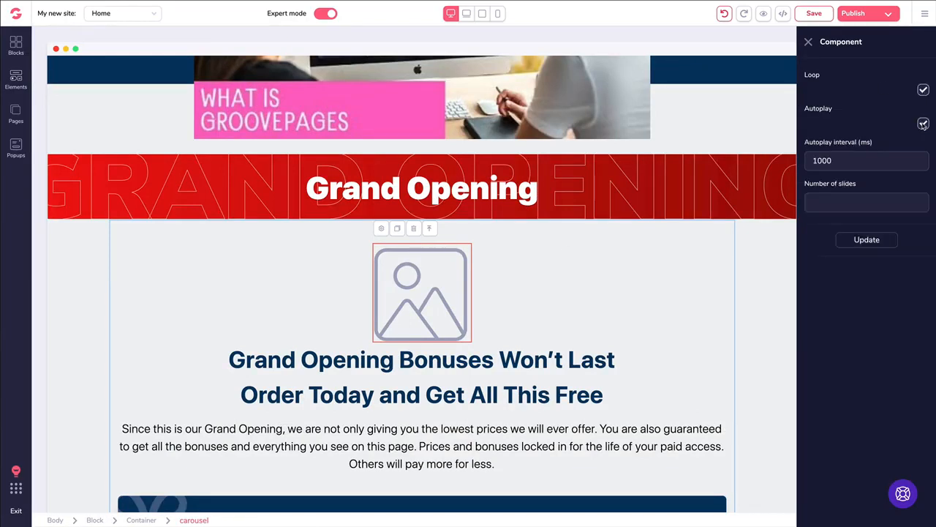
double_click(813, 163)
text(2)
click(841, 195)
text(4)
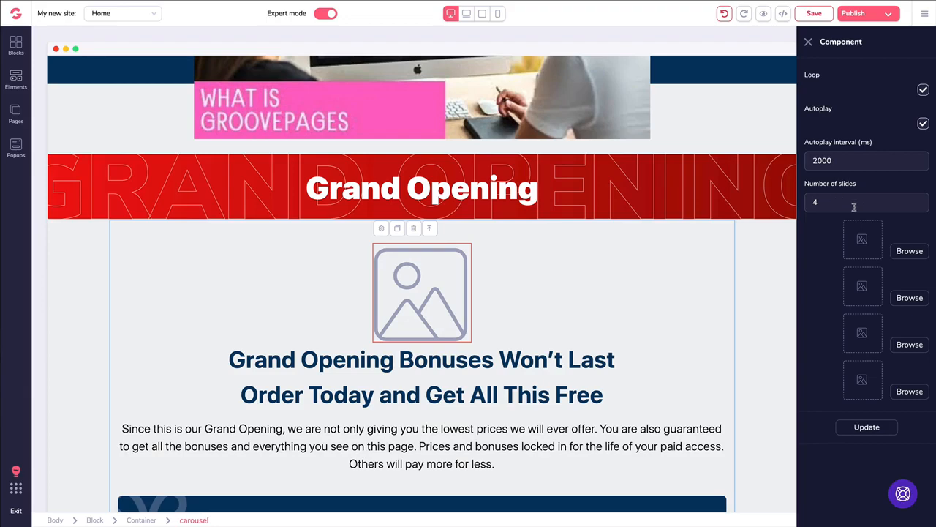
Set the carousel's first slide to the butterfly image and its second slide to the puppy image from the library.
click(909, 251)
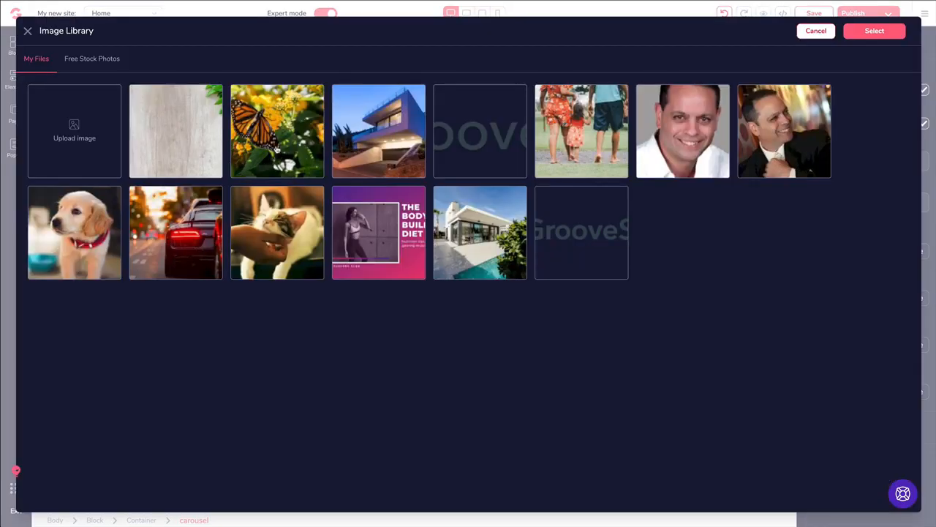
click(282, 150)
click(874, 31)
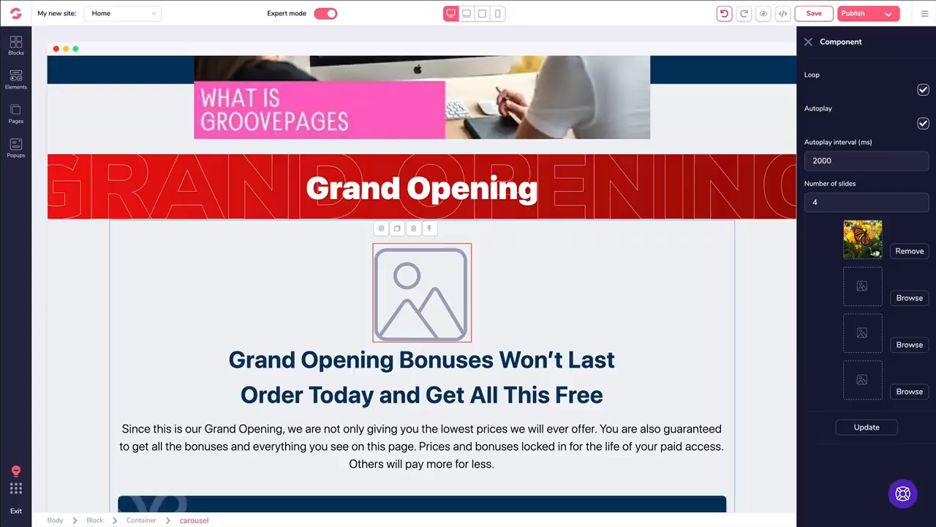
click(894, 297)
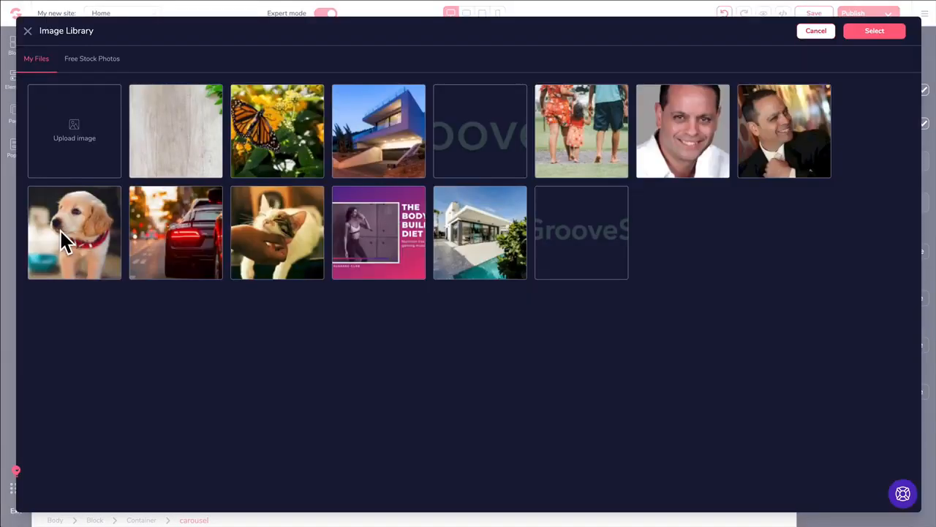
click(60, 230)
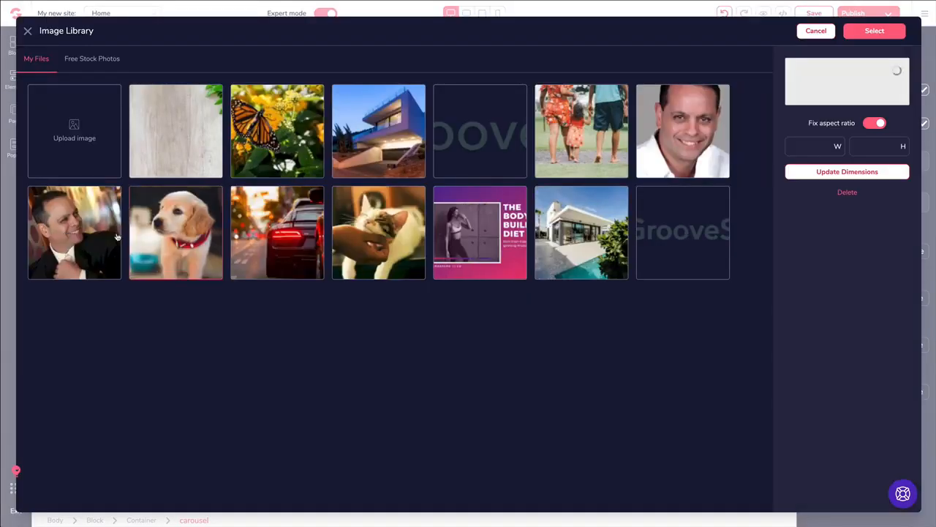
click(874, 30)
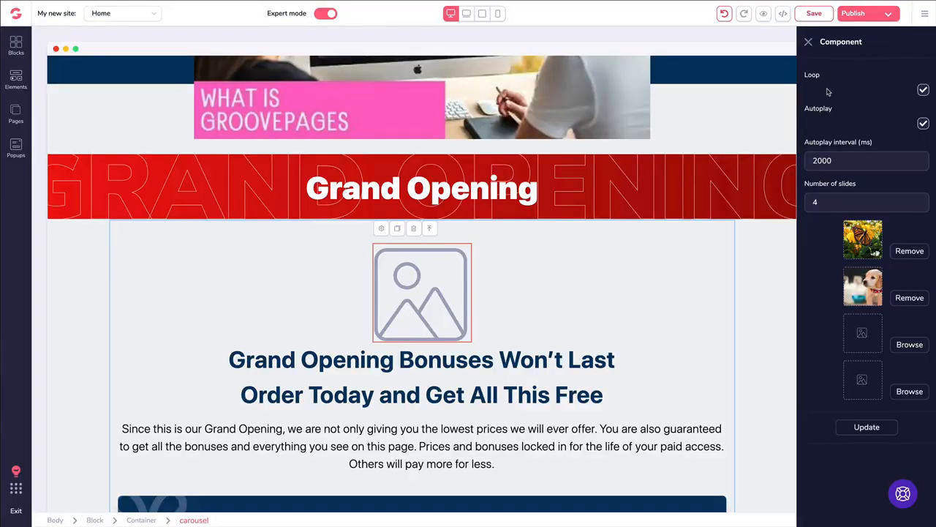
Set the third slide to the cat image and the fourth to the red-lit car, and update the carousel.
click(906, 345)
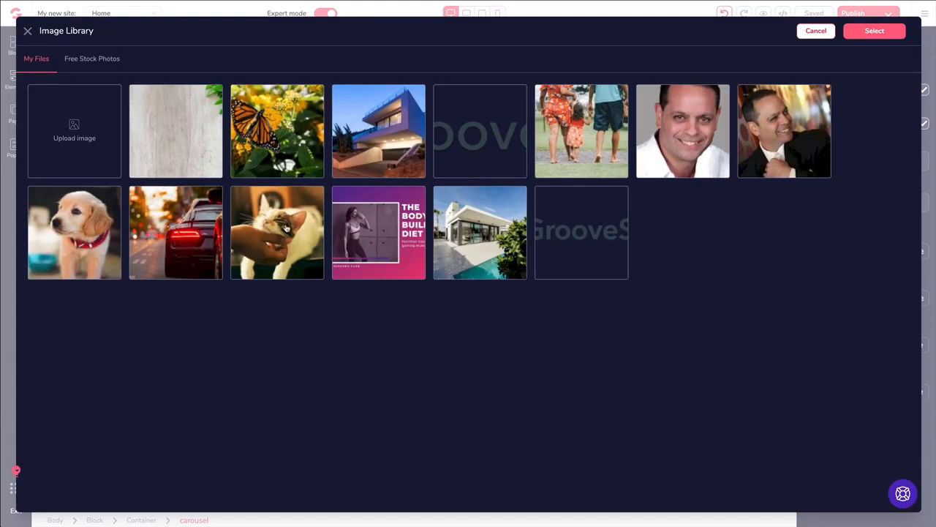
click(286, 229)
click(880, 33)
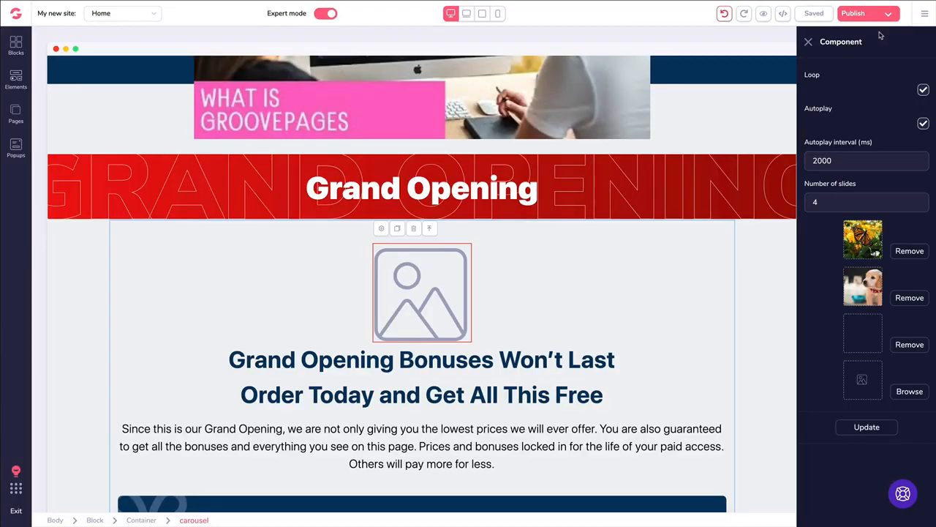
click(909, 392)
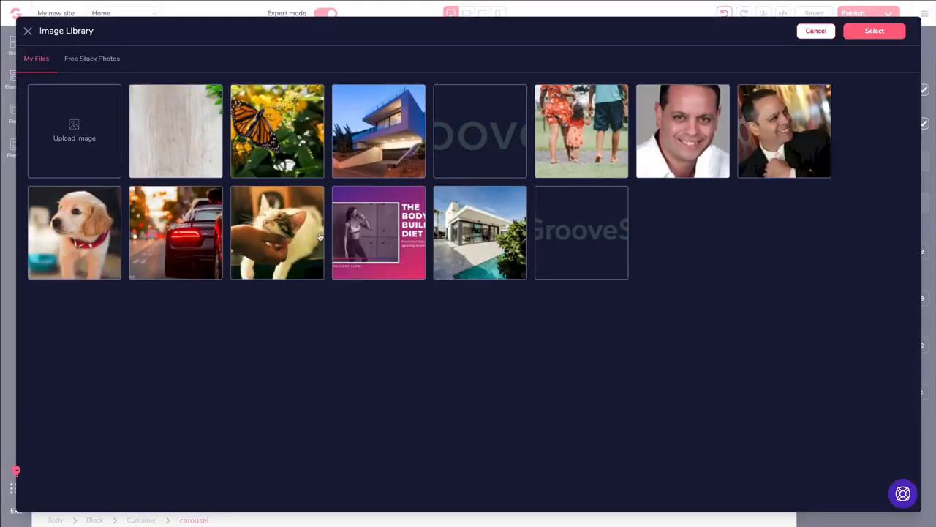
click(205, 232)
click(872, 33)
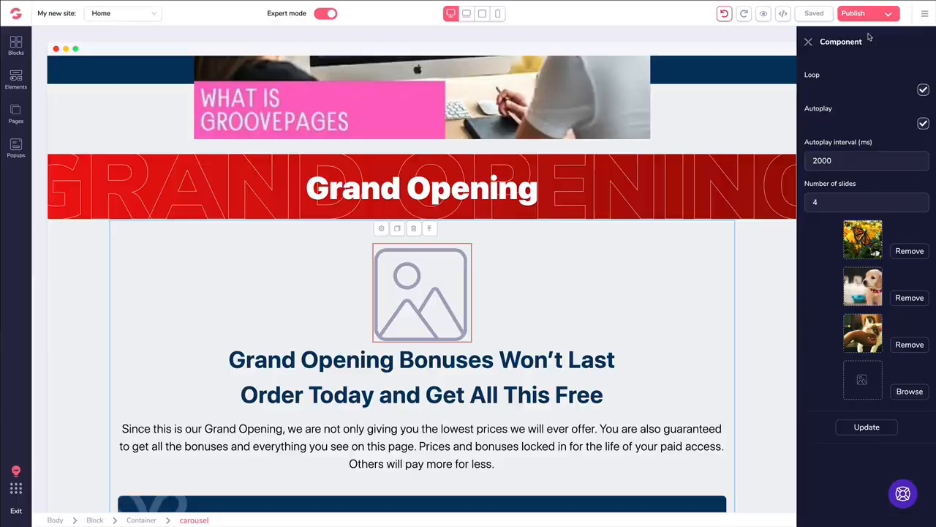
click(866, 427)
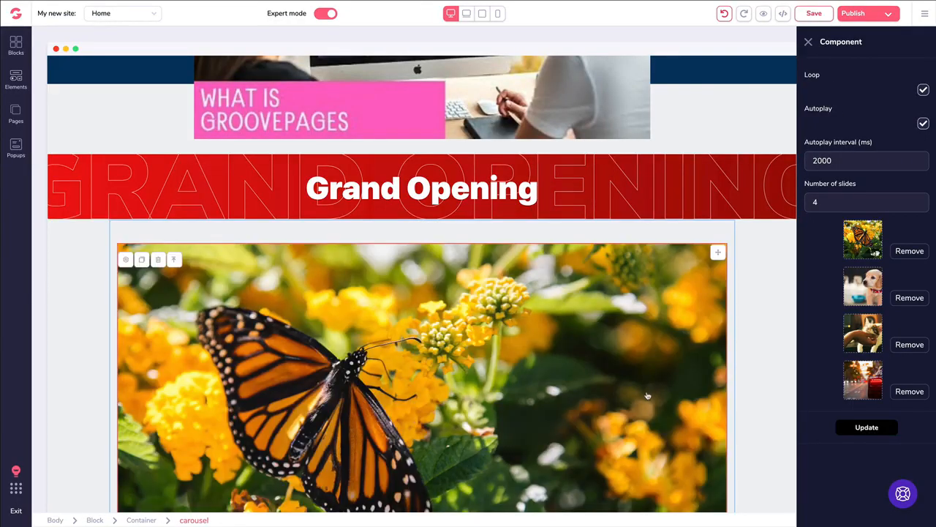
Check the carousel's slides and delete the whole block that contains it below the Grand Opening banner.
scroll(469, 395, down, 5)
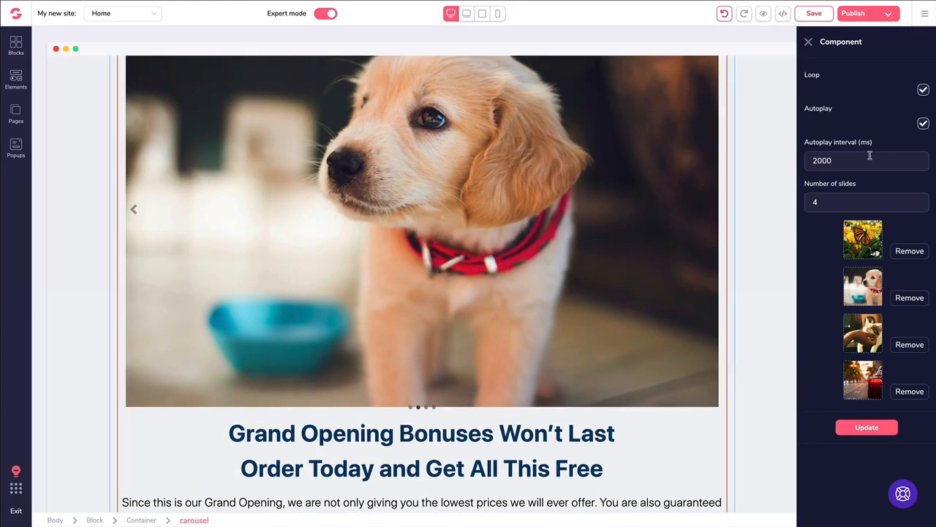
click(134, 211)
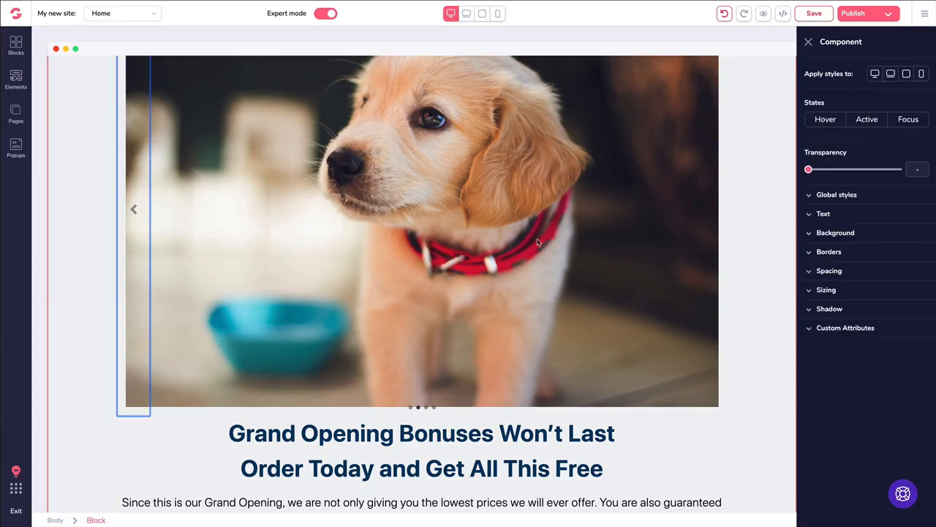
click(520, 439)
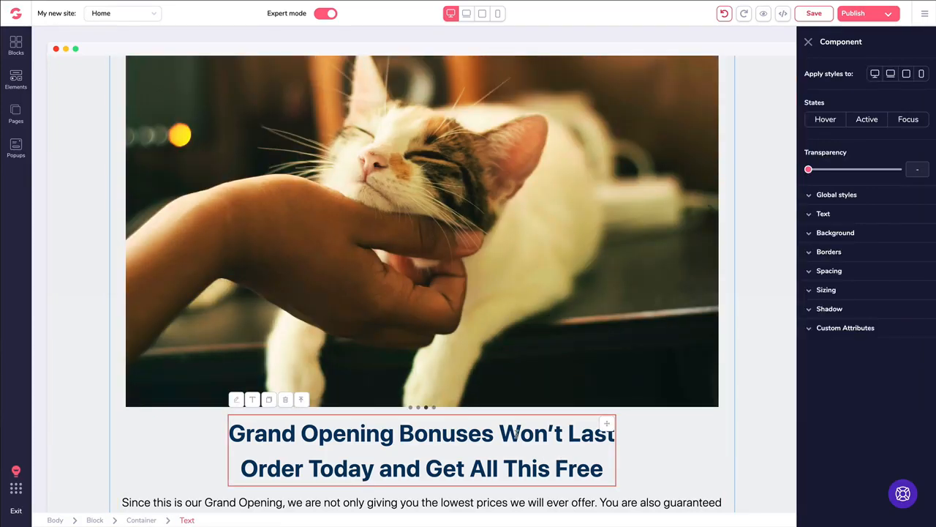
scroll(177, 211, up, 2)
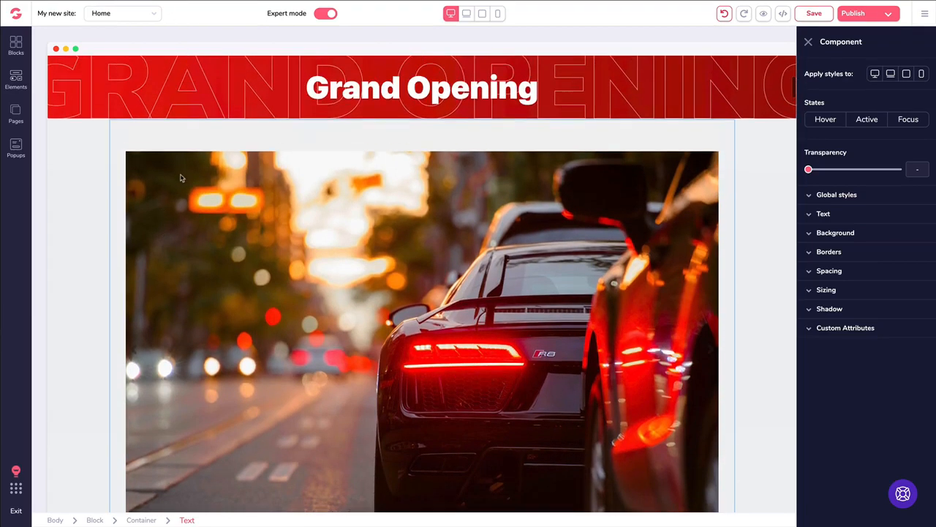
click(76, 169)
click(105, 138)
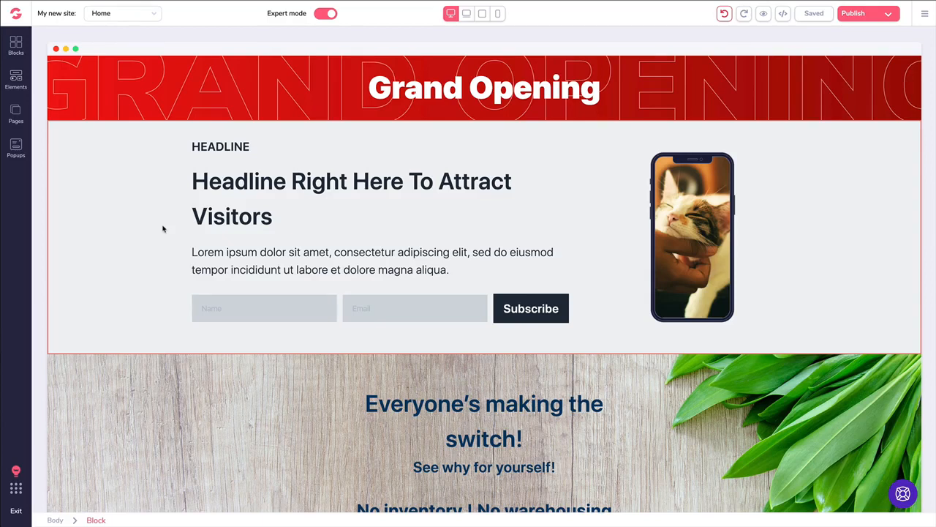
Open the site's Pricing page and go to the three-plan pricing table.
click(520, 309)
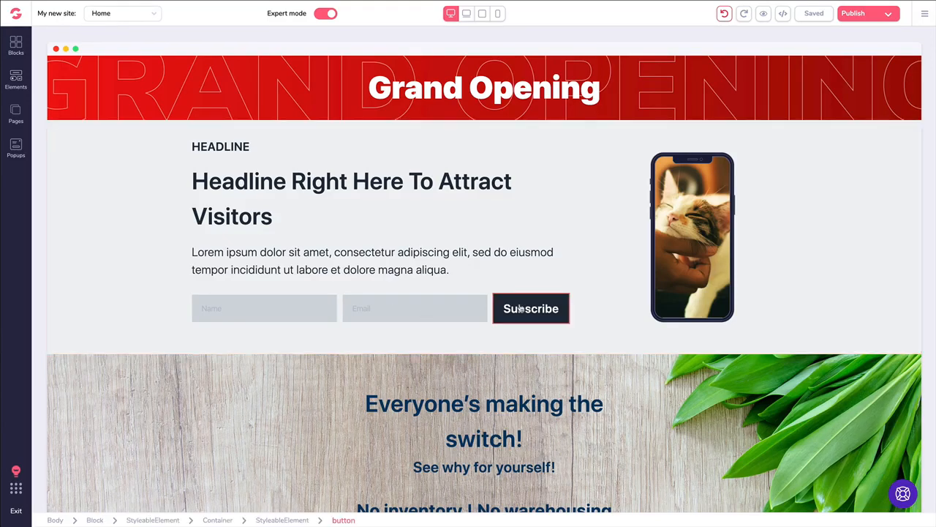
click(16, 113)
click(65, 126)
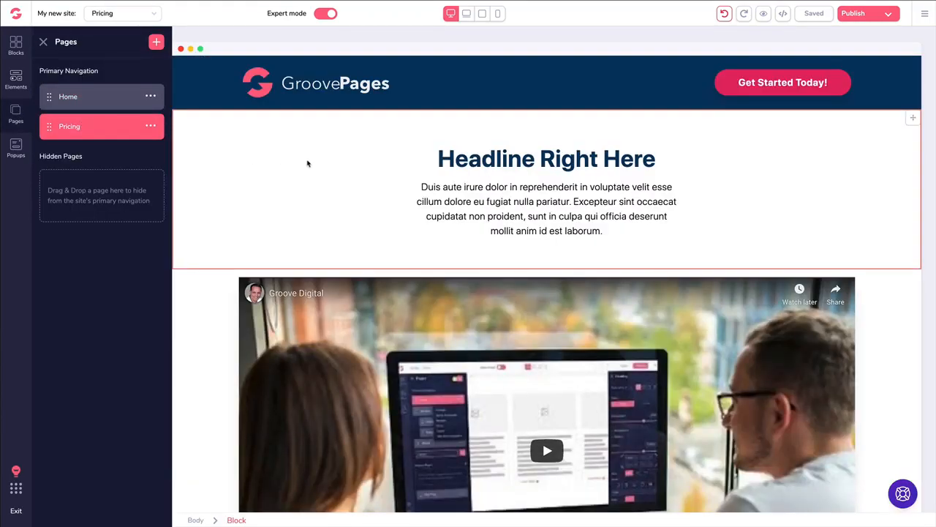
scroll(308, 160, down, 5)
scroll(307, 160, down, 5)
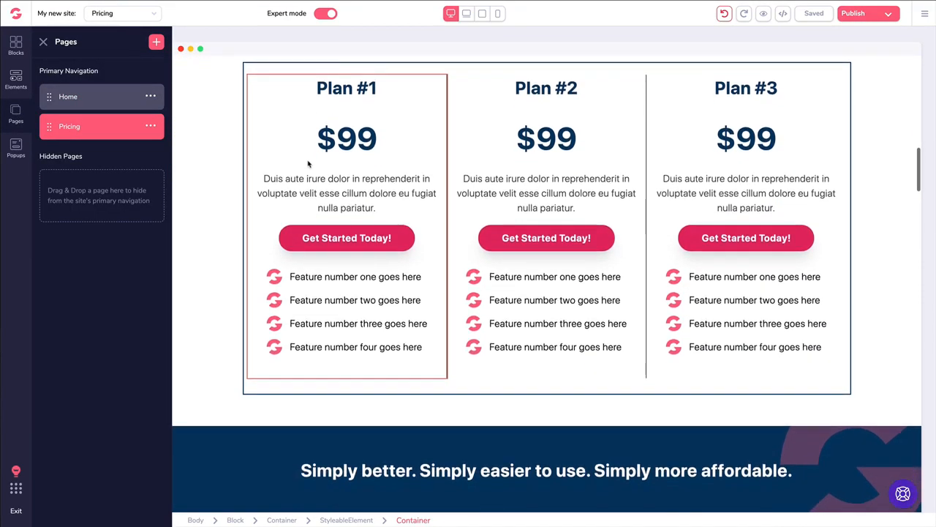
Set the text color of the "Get Started Today!" button under Plan #1 to black.
click(301, 238)
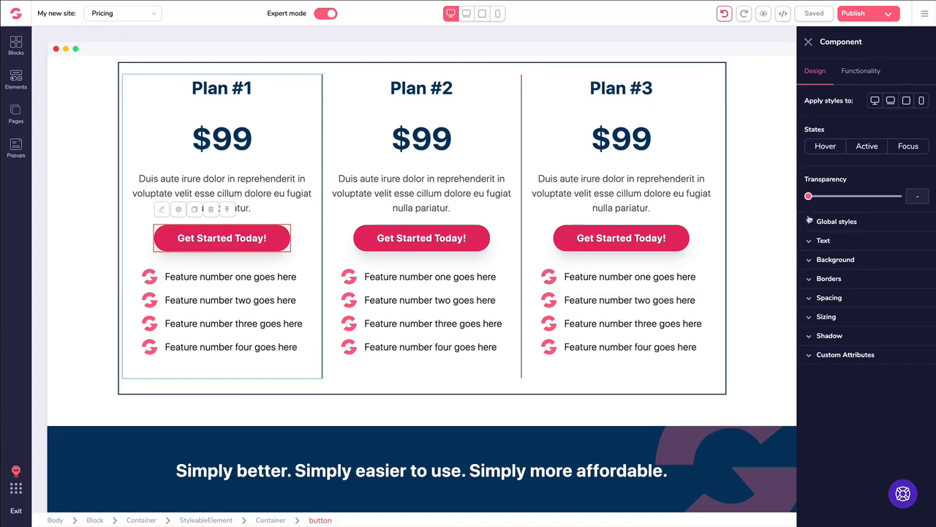
click(822, 241)
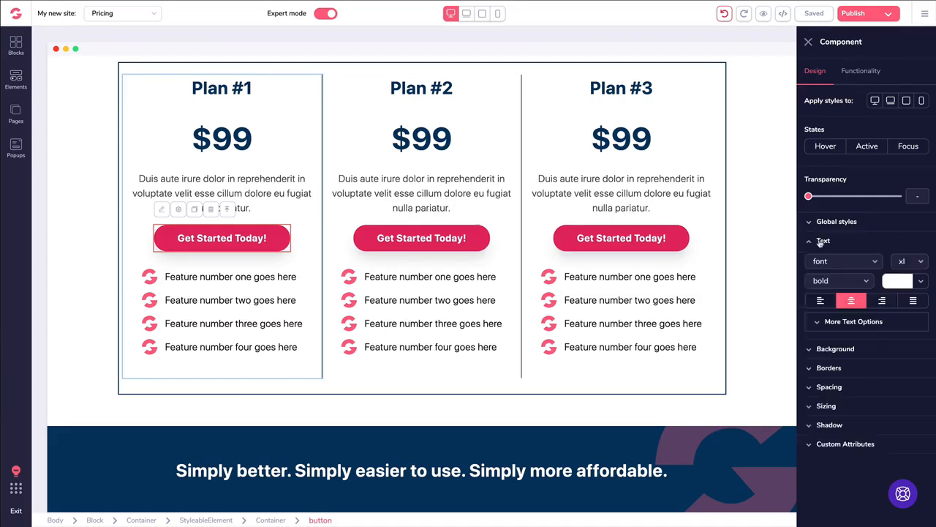
click(887, 278)
click(833, 334)
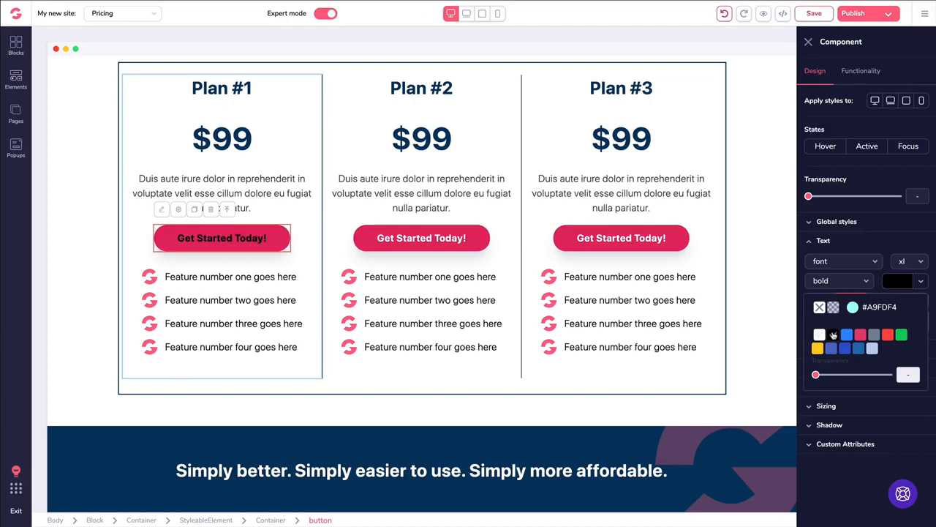
click(816, 242)
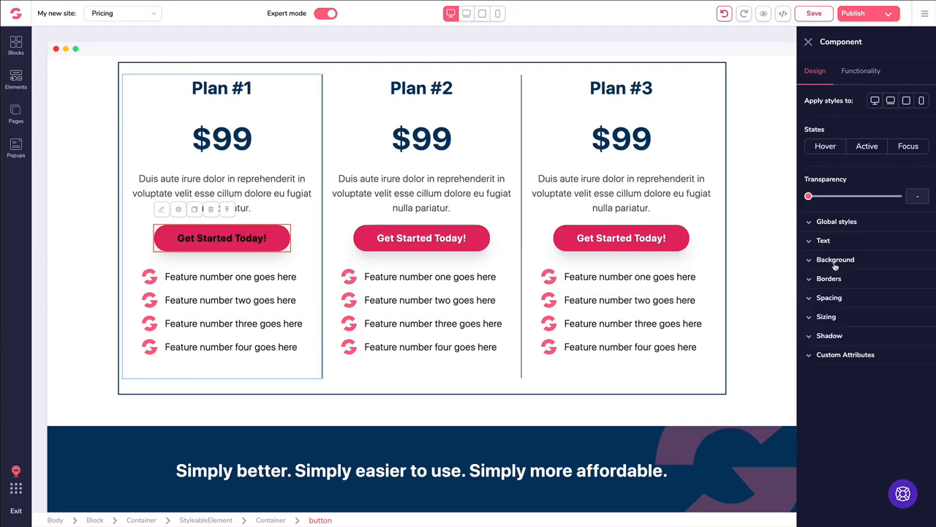
Set the background color of the Plan #1 button to yellow.
click(849, 264)
click(905, 279)
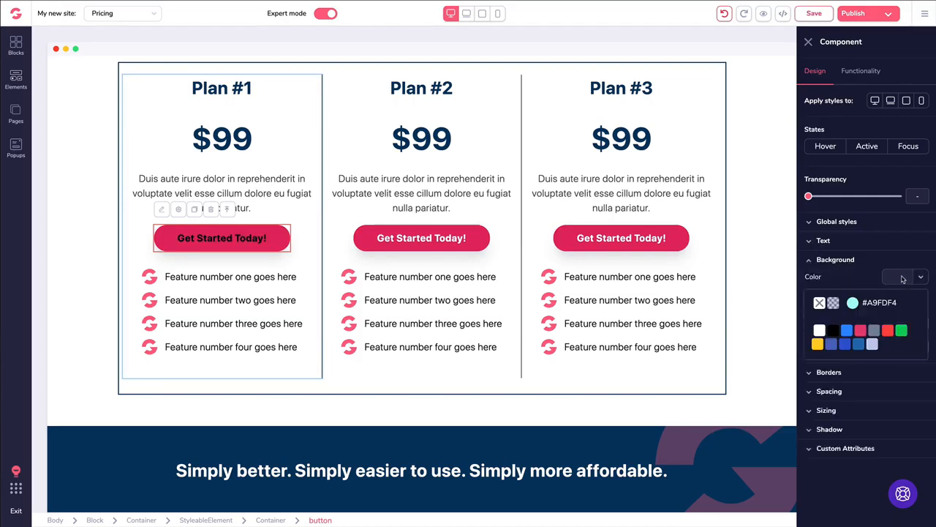
click(817, 343)
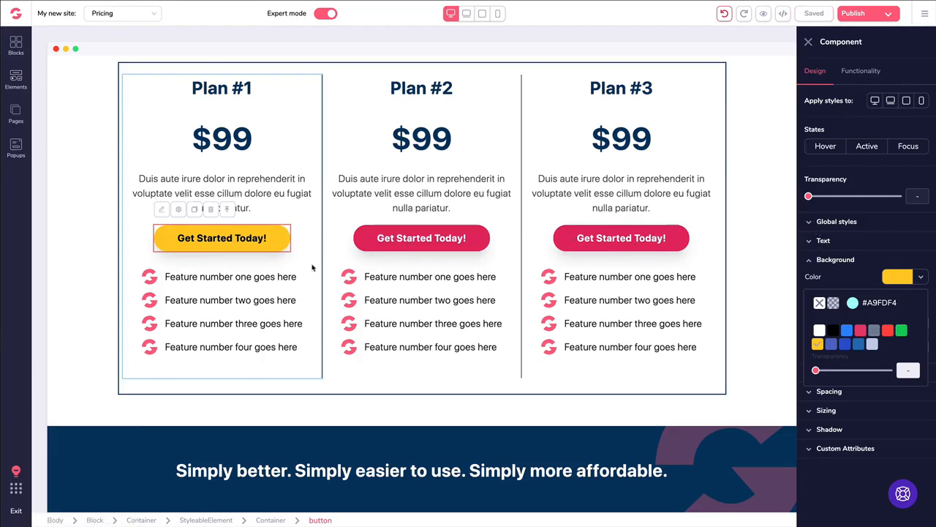
Save the Plan #1 button's styling as a global style named "Yellow Black Button".
click(809, 222)
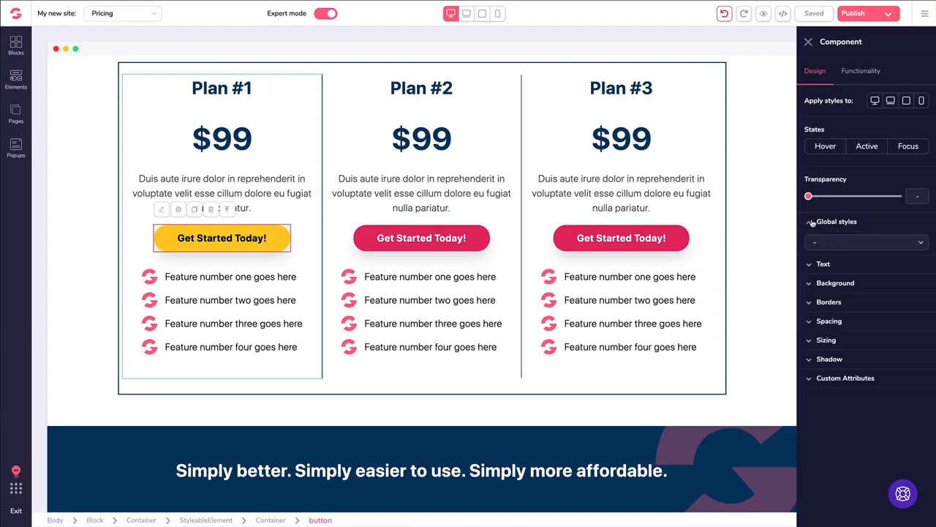
click(841, 246)
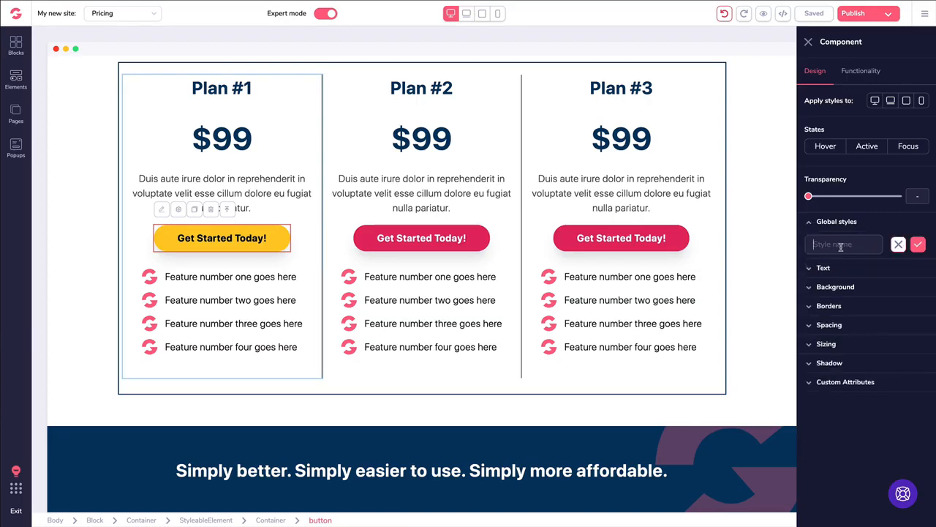
text(Y)
text(ellow B)
text(lack Button)
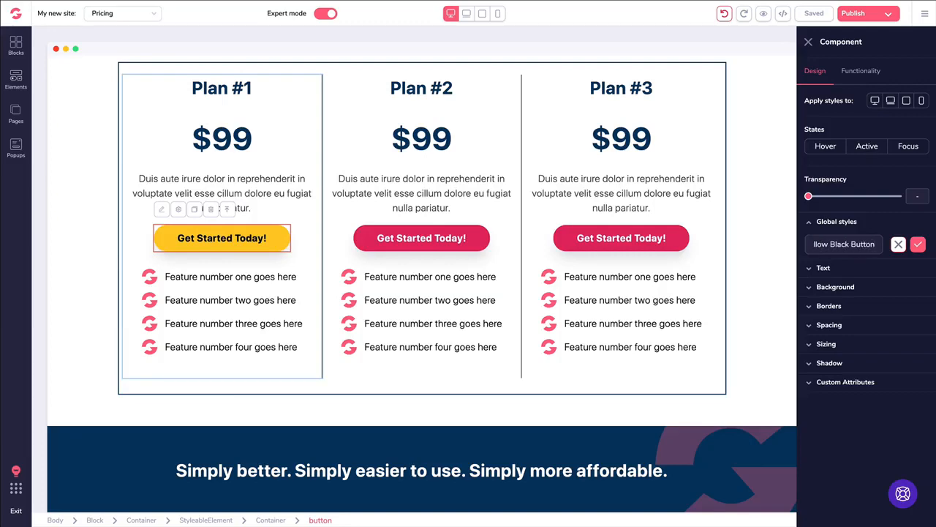
click(917, 244)
Apply the "Yellow Black Button" global style to the "Get Started Today!" button under Plan #2.
click(382, 239)
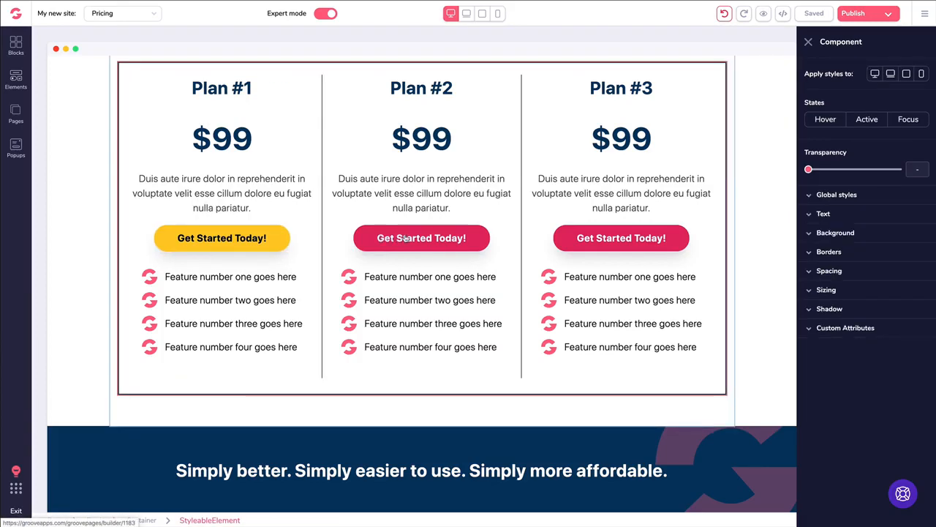
click(405, 238)
click(840, 222)
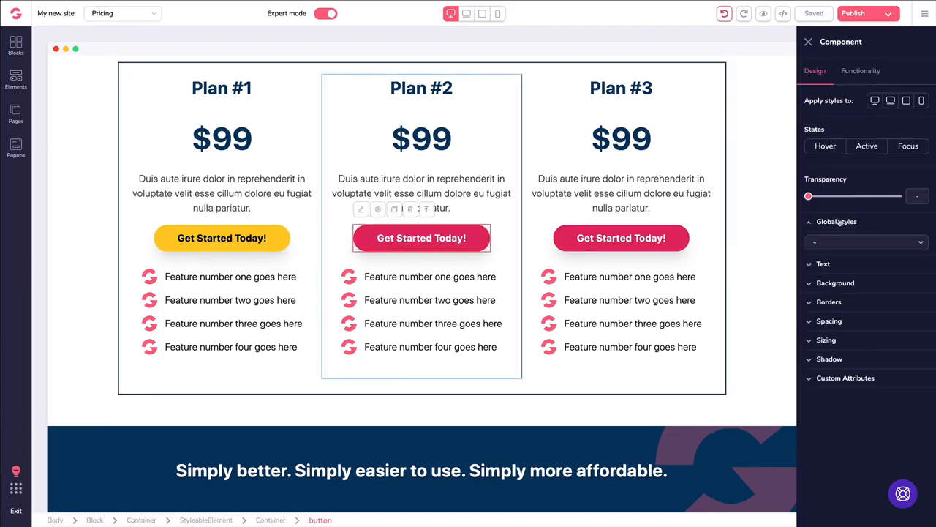
click(846, 246)
click(844, 286)
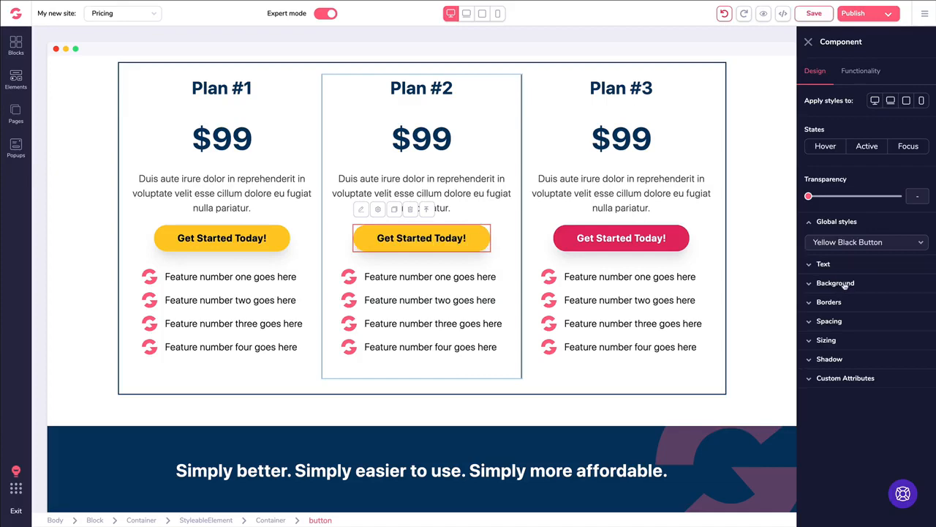
Apply the "Yellow Black Button" global style to the "Get Started Today!" button under Plan #3.
click(601, 240)
click(617, 236)
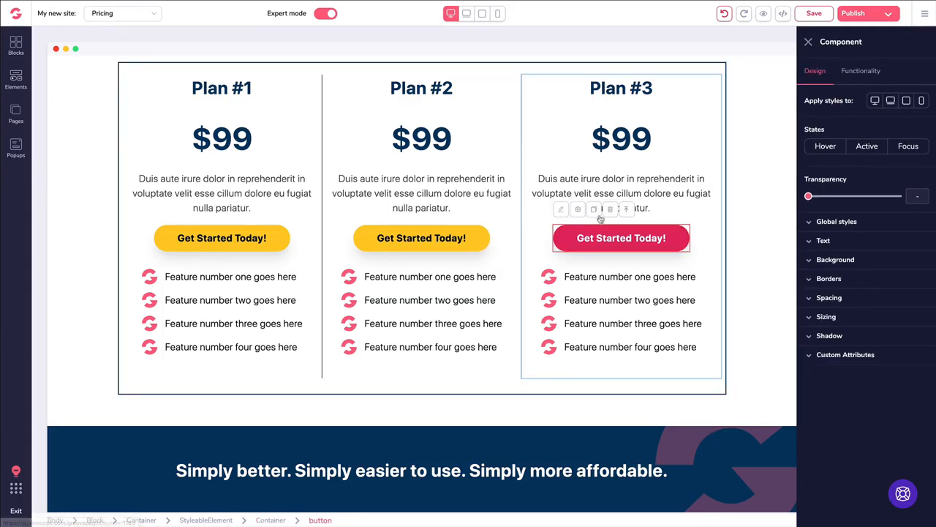
click(825, 221)
click(833, 242)
click(838, 286)
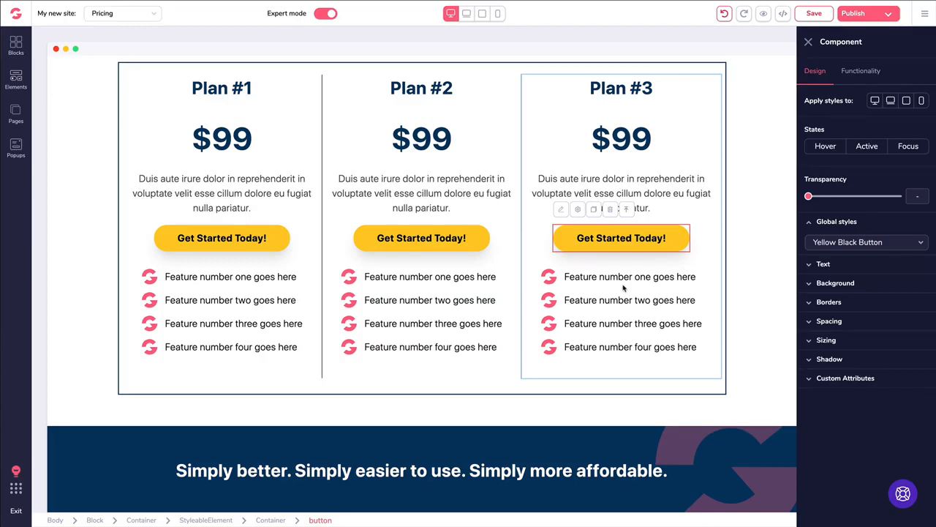
Undo the global style applied to the plan buttons and the yellow background of the Plan #1 button.
click(724, 14)
click(725, 15)
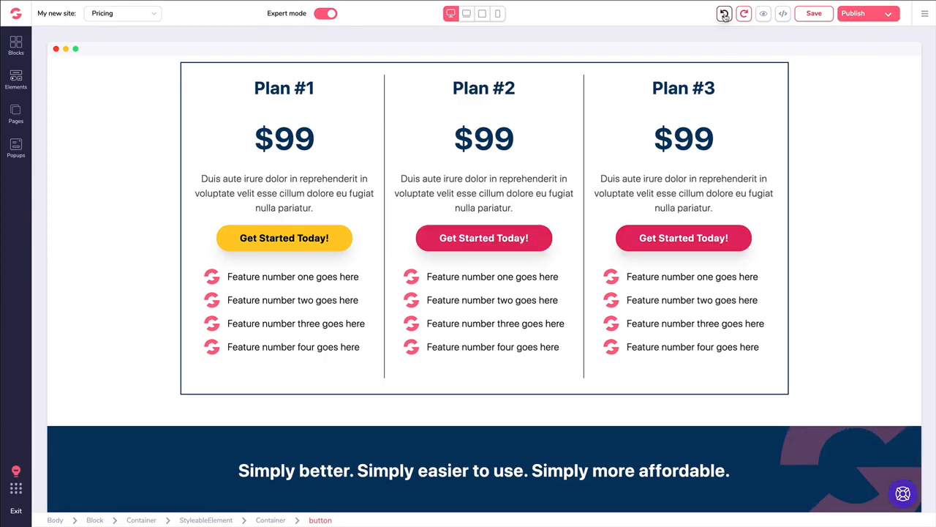
click(724, 13)
click(724, 14)
click(725, 15)
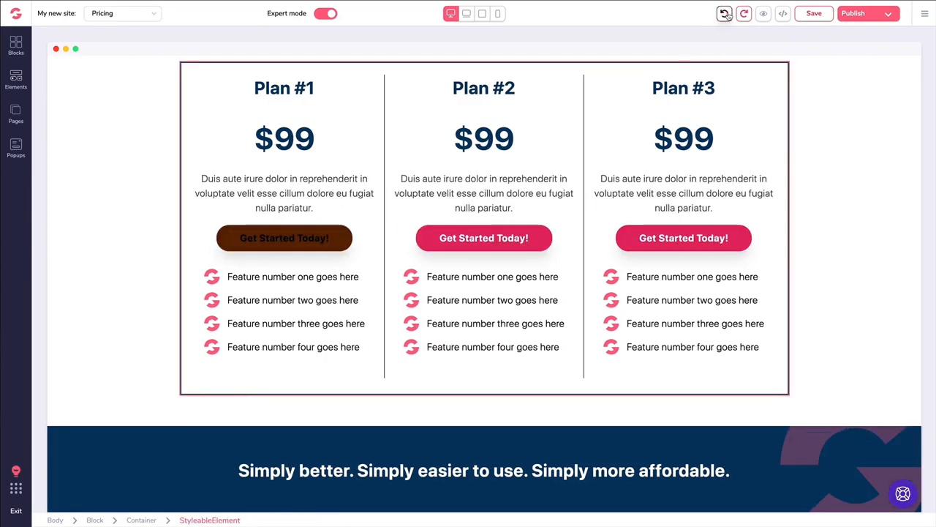
click(725, 15)
click(725, 15)
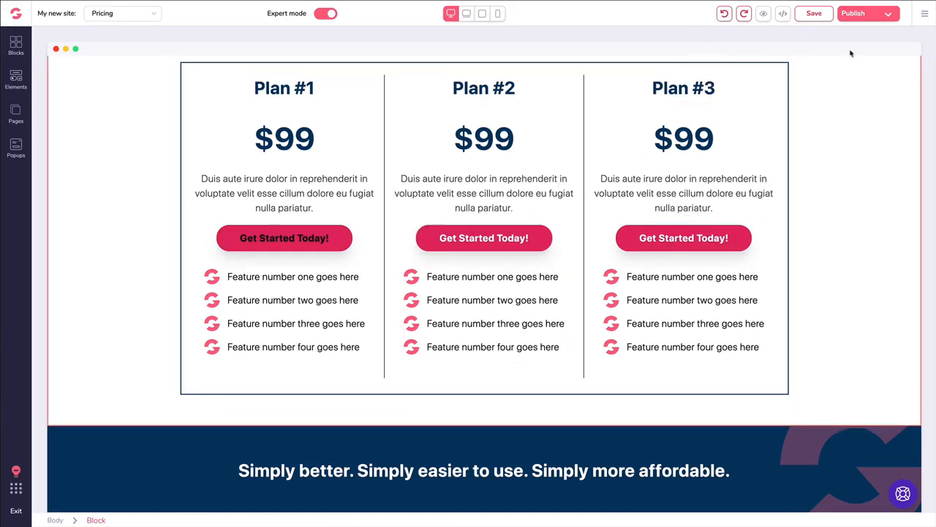
View the site's saved revisions and leave without restoring a version.
click(925, 17)
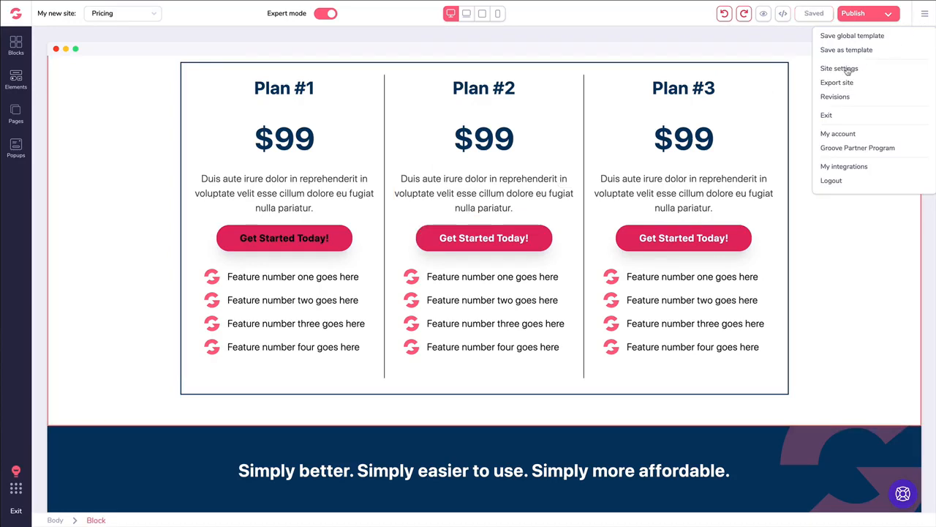
click(839, 95)
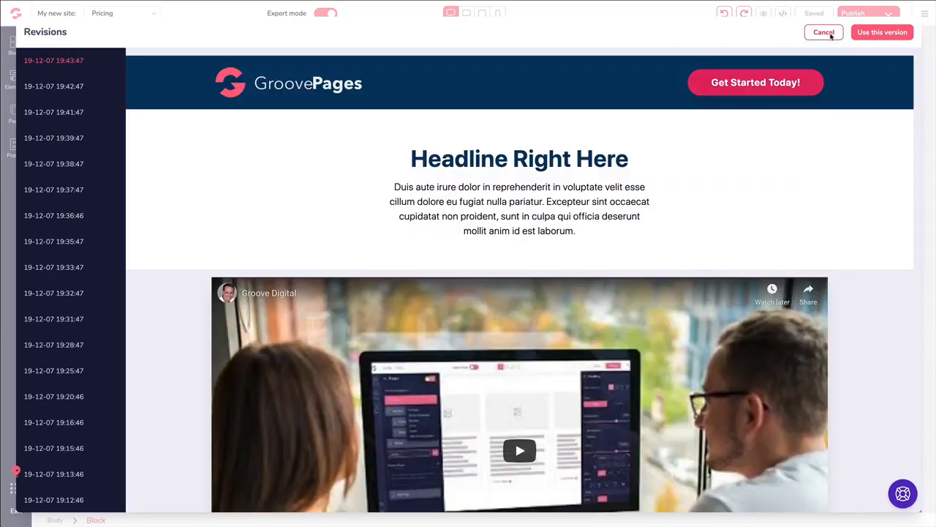
click(830, 34)
click(93, 139)
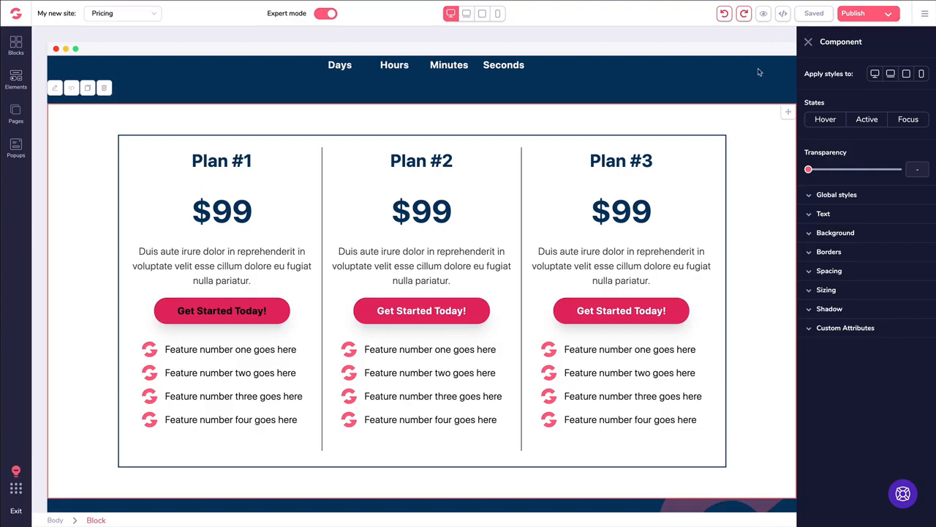
click(925, 13)
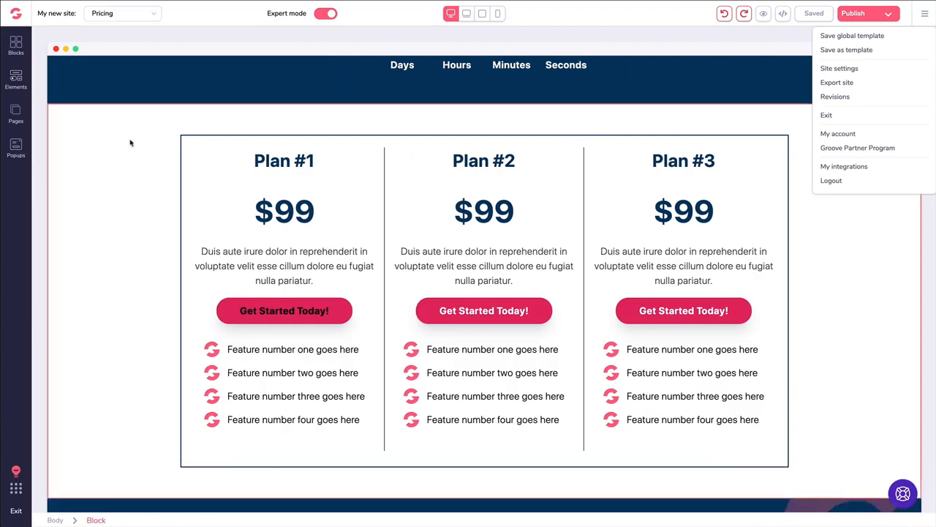
click(74, 122)
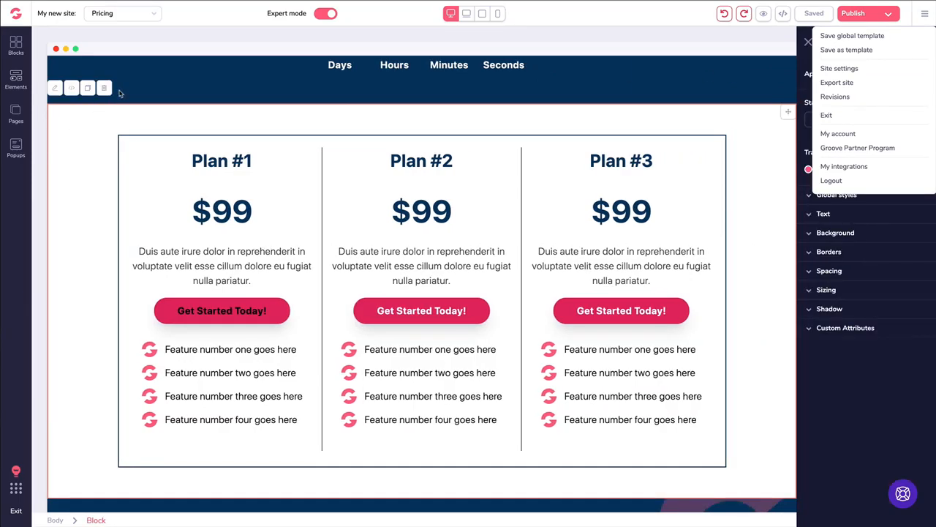
Look through the wireframe block categories, including the collection of all blocks.
click(16, 48)
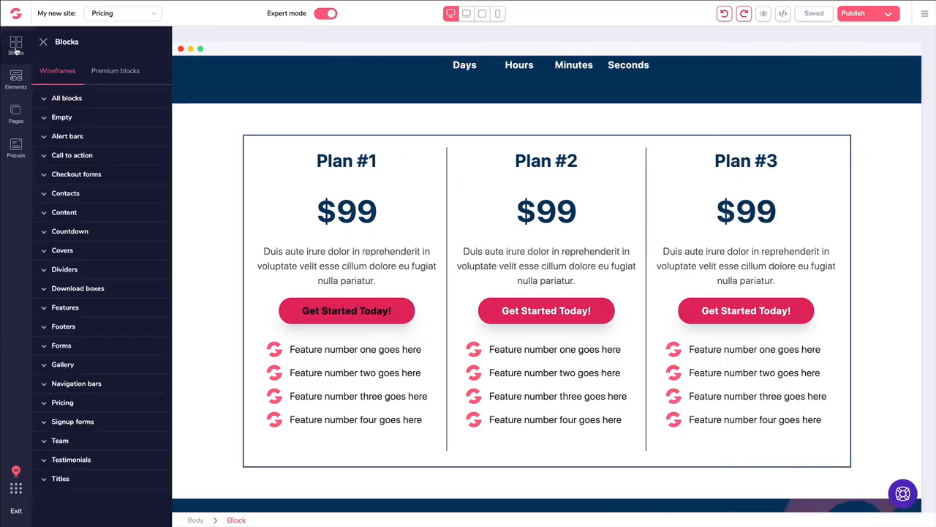
click(74, 99)
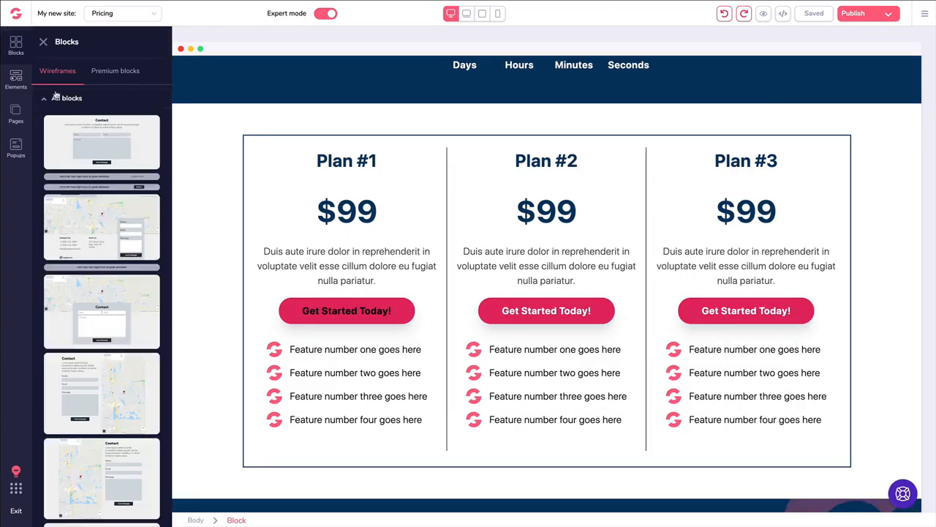
click(45, 98)
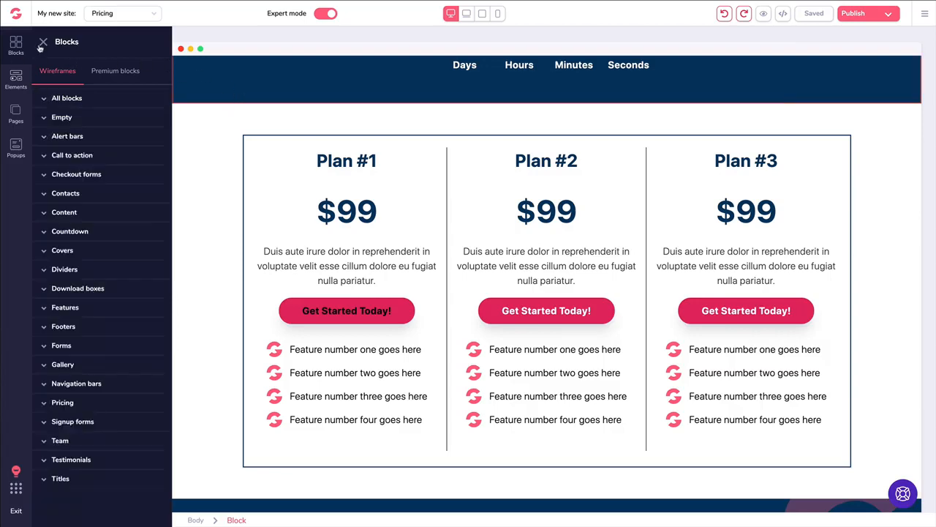
click(43, 41)
Insert the wireframe footer with two link columns and an email subscribe field between the money-back guarantee block and the GroovePages footer.
click(248, 160)
scroll(248, 161, down, 15)
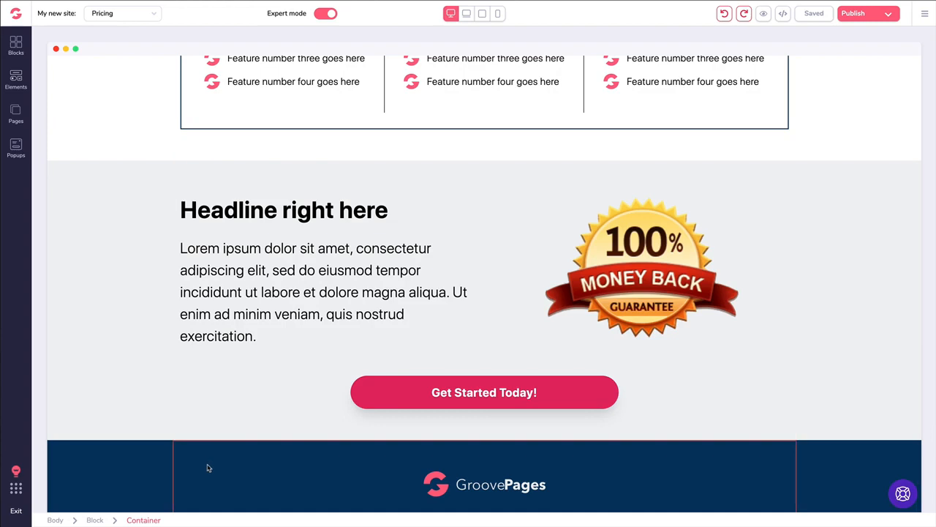
click(18, 47)
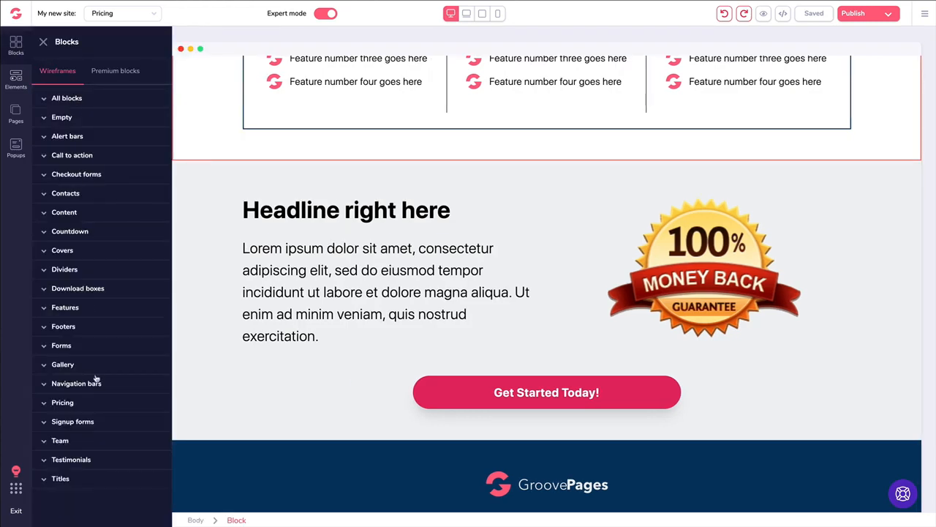
click(63, 329)
scroll(126, 313, down, 2)
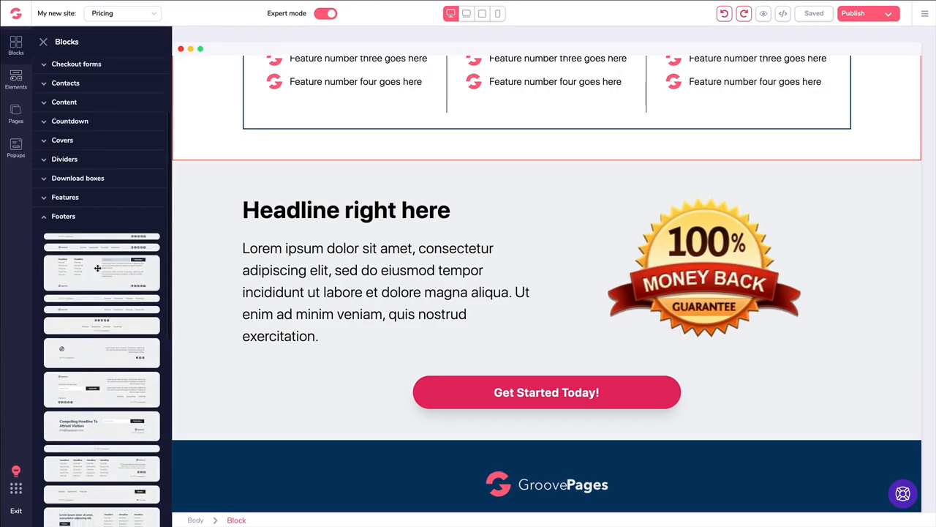
drag(95, 265, 349, 466)
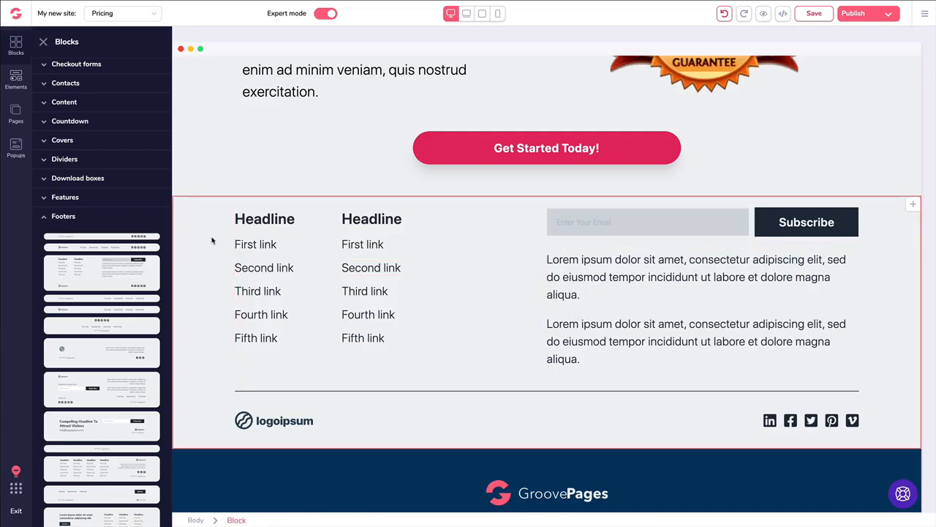
Delete the newly inserted wireframe footer block.
click(212, 240)
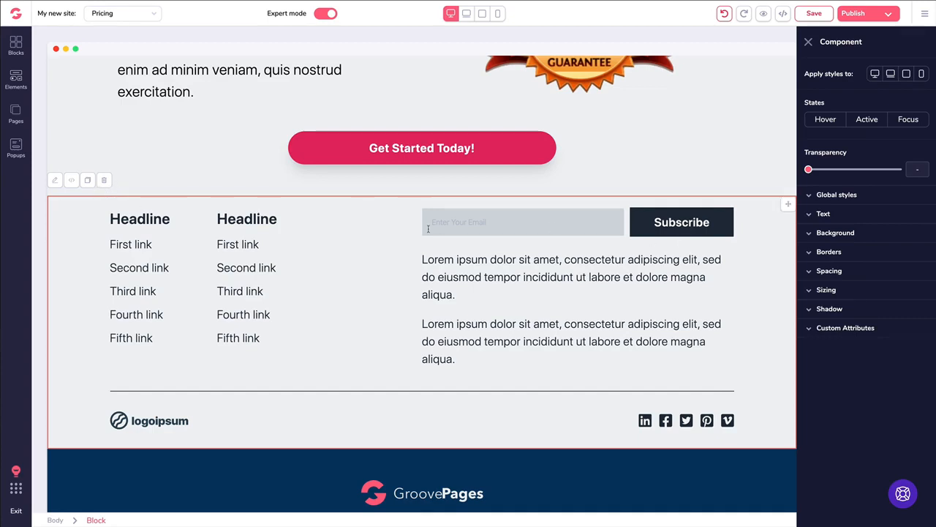
key(Delete)
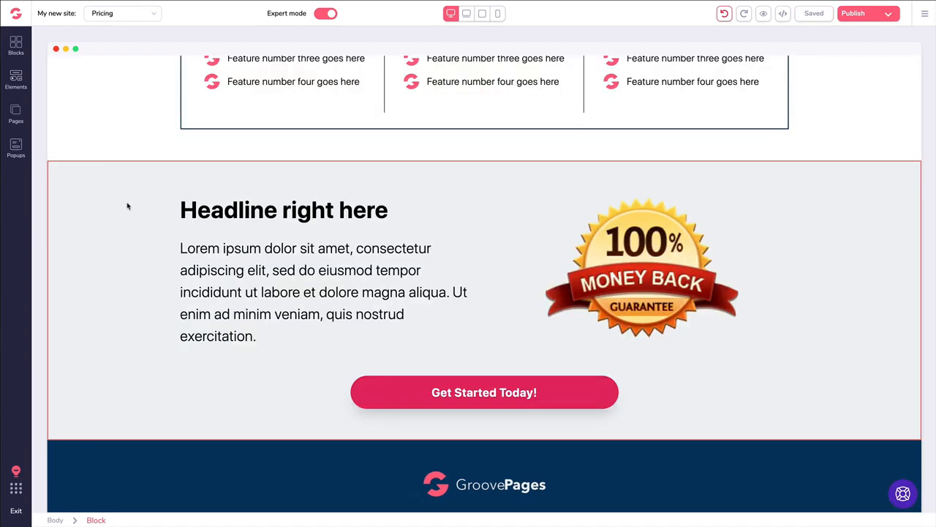
Examine the custom attributes of the "Get Started Today!" button in the money-back guarantee block.
click(417, 398)
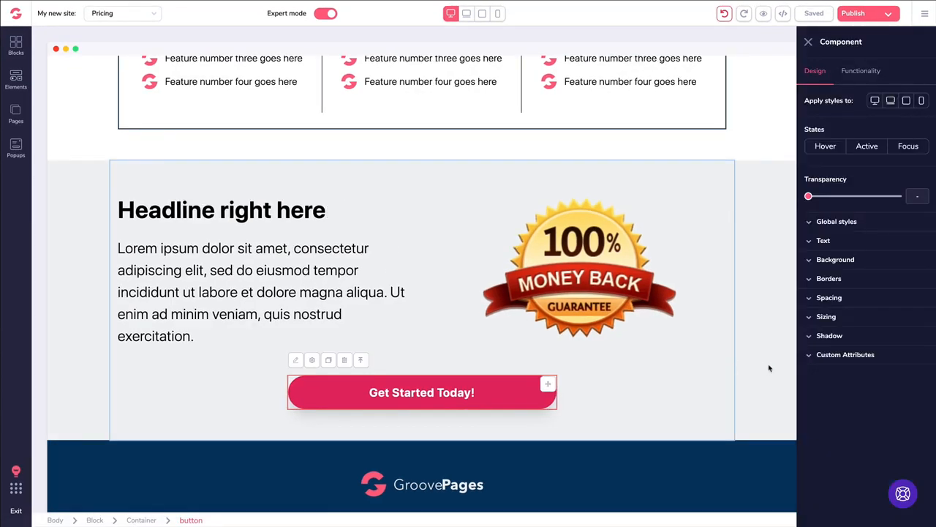
click(812, 358)
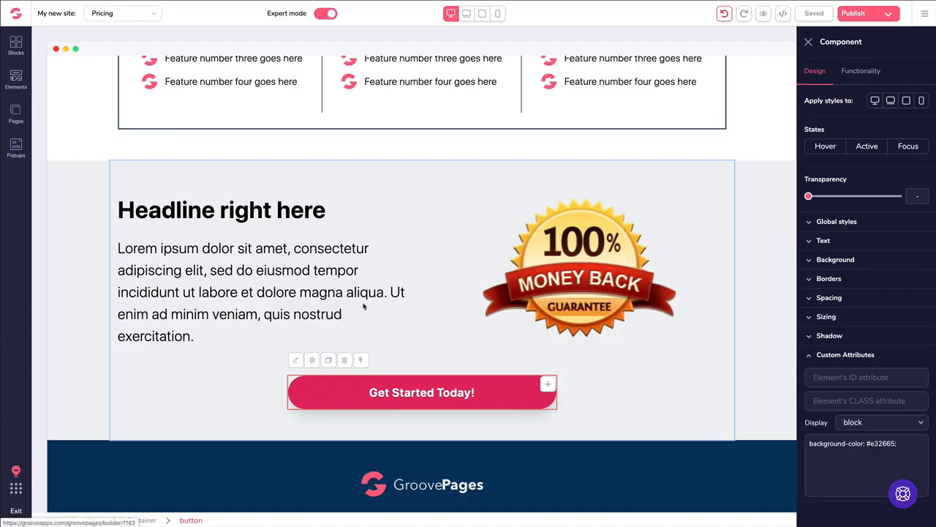
click(242, 189)
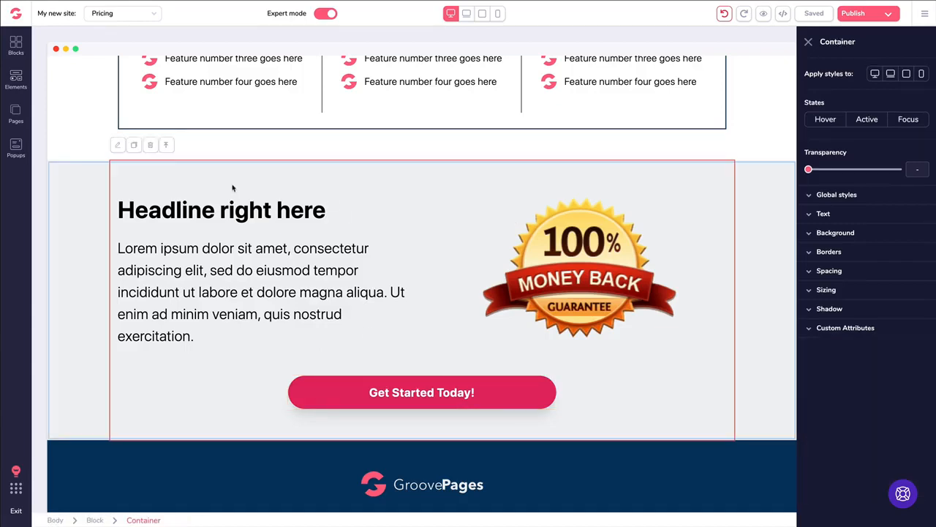
View the source code of the whole page and of the money-back guarantee block, leaving both unedited.
click(87, 200)
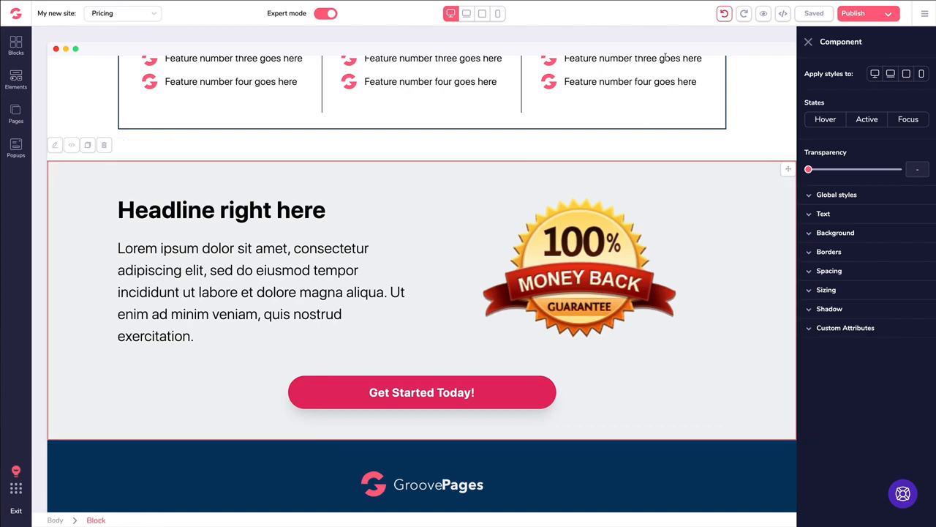
click(782, 13)
scroll(700, 118, down, 10)
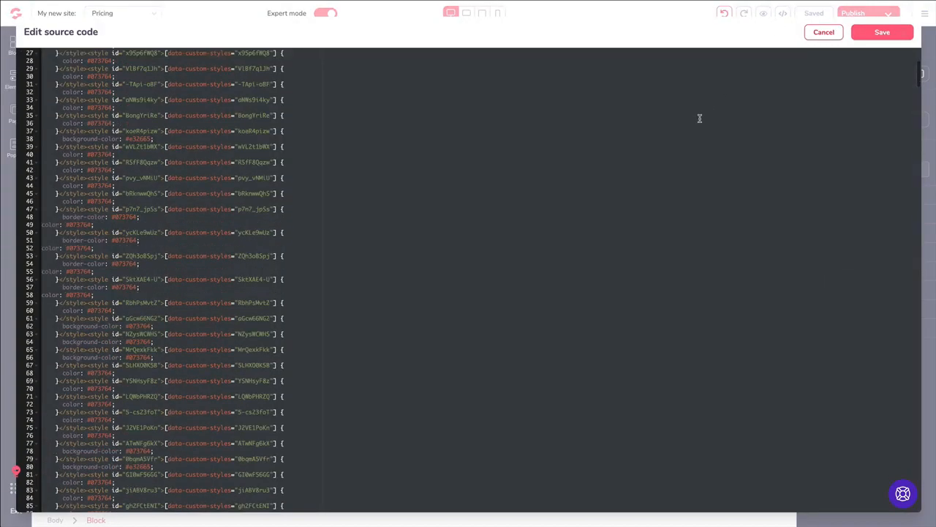
scroll(699, 118, up, 10)
click(823, 33)
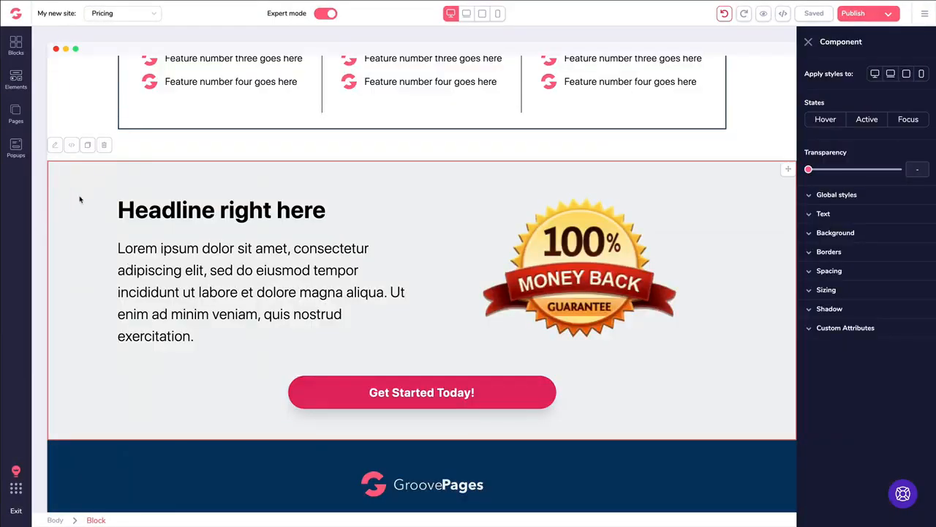
click(71, 145)
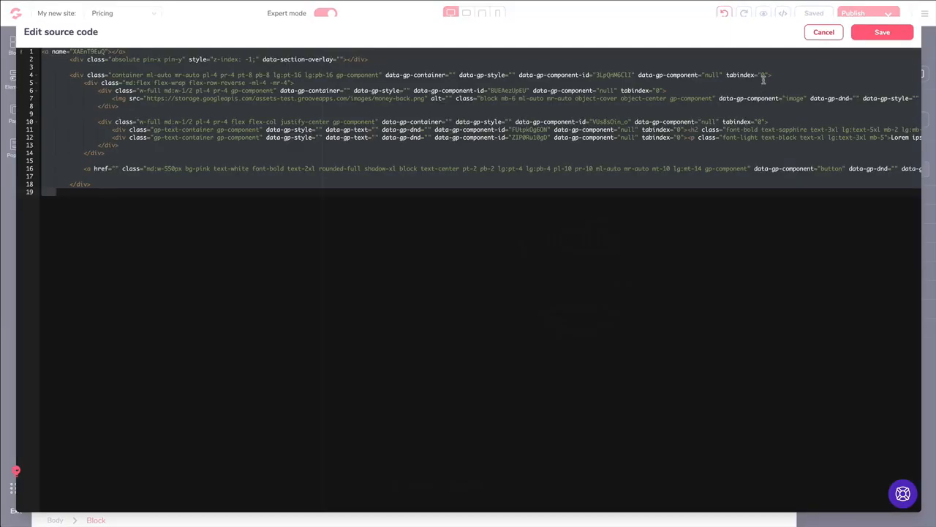
click(823, 32)
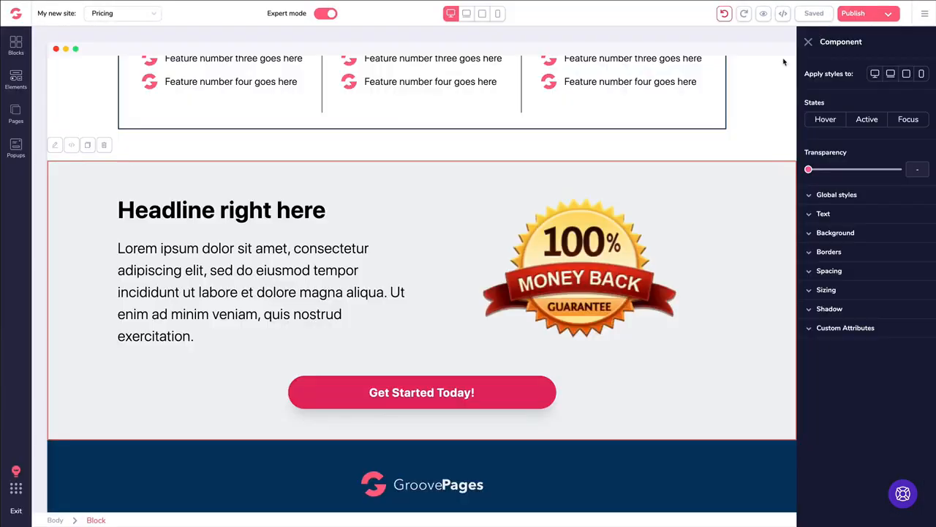
Inspect the money-back block's text and image, plus the custom attributes and display options of its "Get Started Today!" button.
click(275, 213)
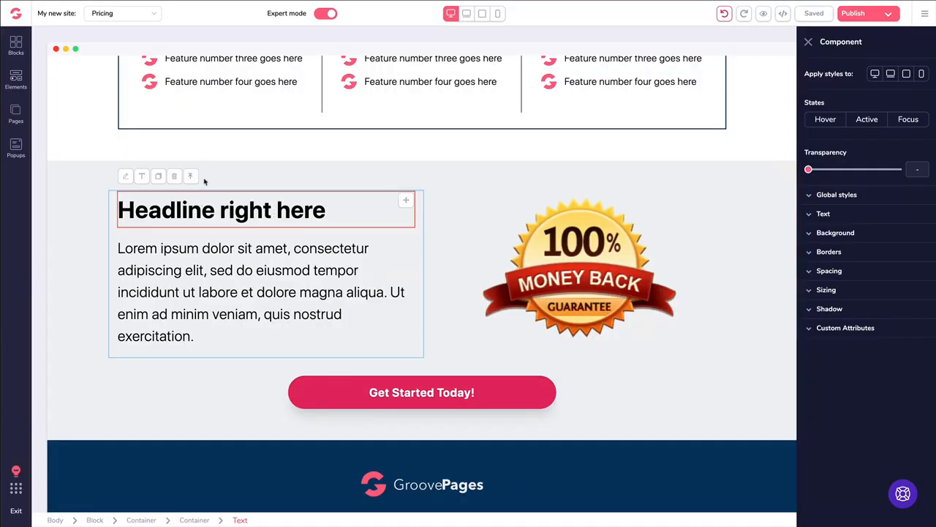
click(194, 245)
click(545, 291)
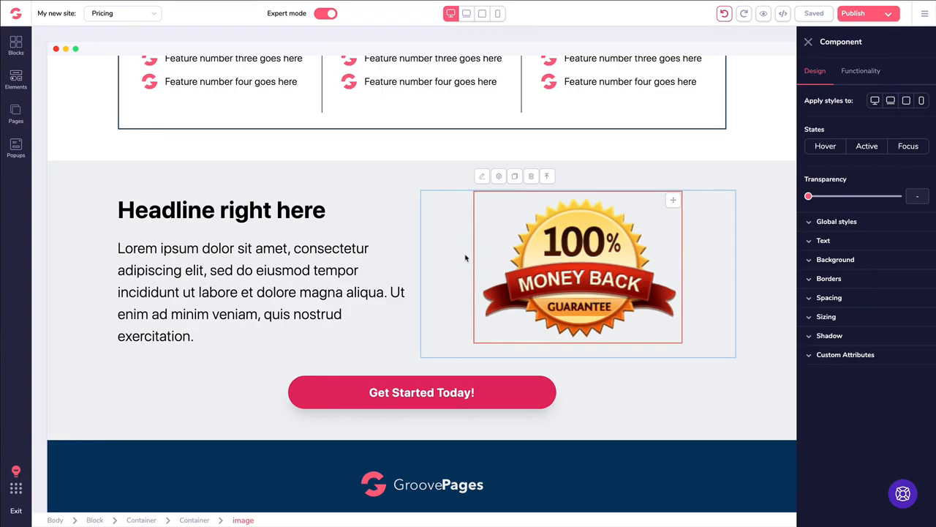
click(445, 390)
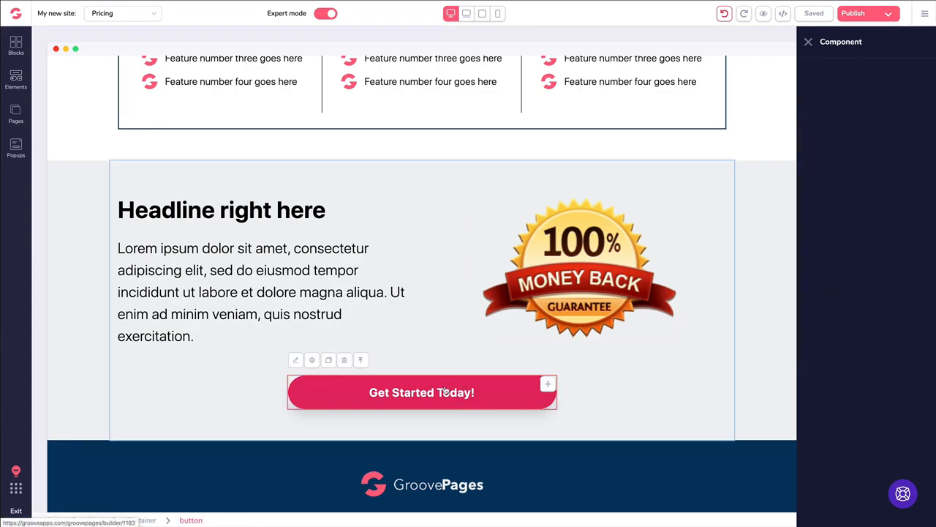
click(813, 358)
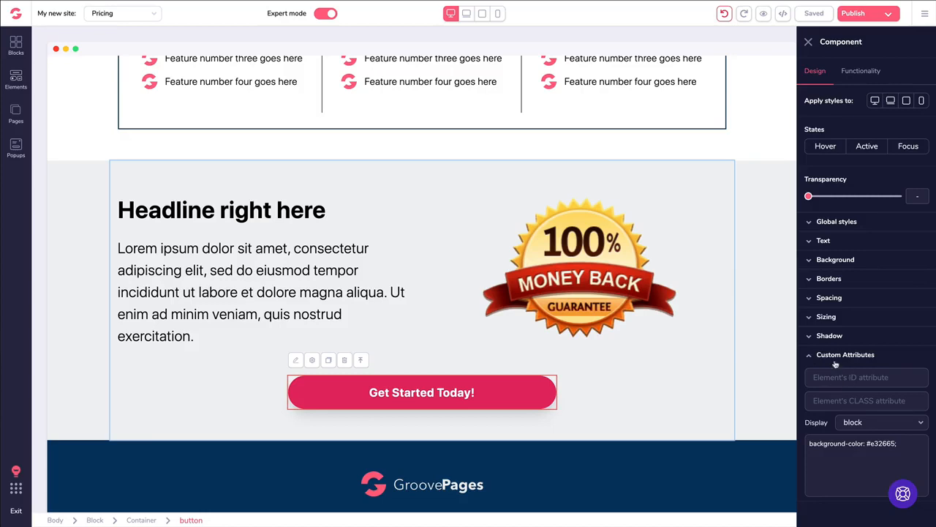
click(863, 424)
scroll(848, 391, up, 1)
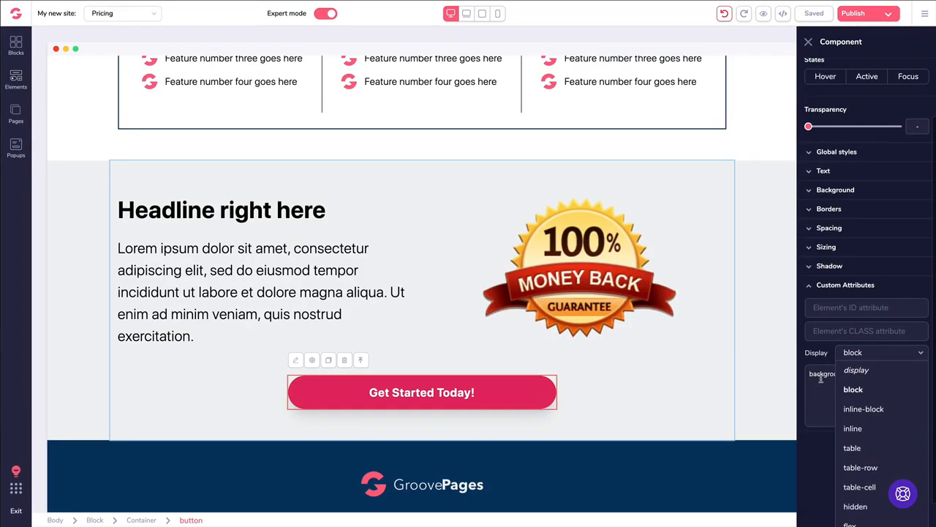
click(823, 378)
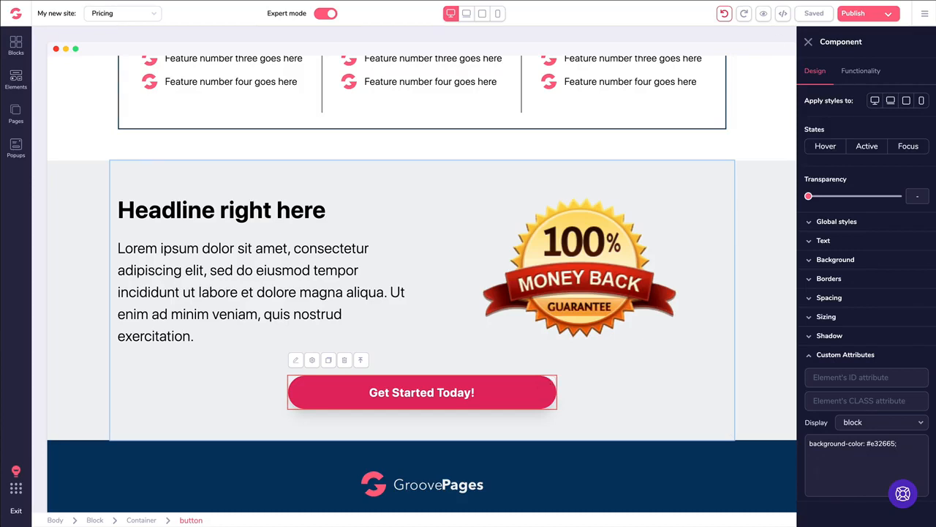
Undo the last change and recheck the custom attributes of the money-back block's "Get Started Today!" button.
click(725, 16)
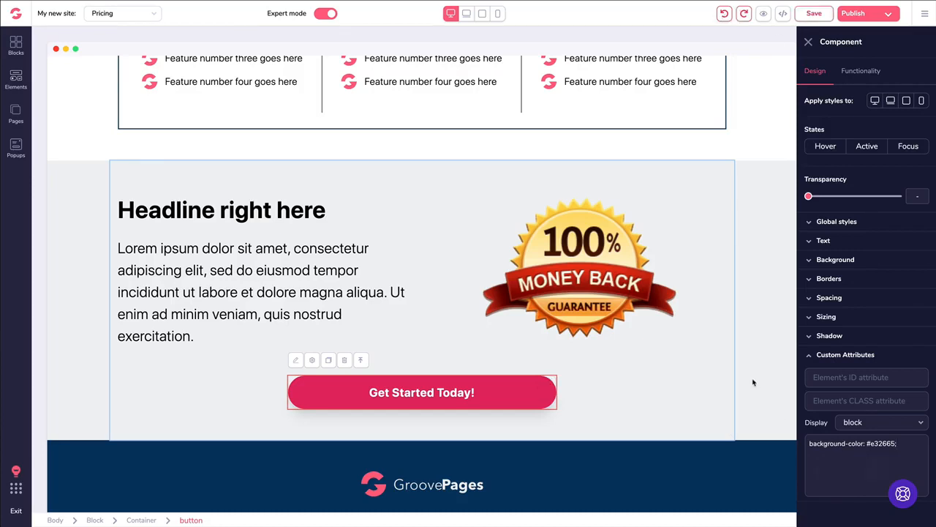
click(809, 44)
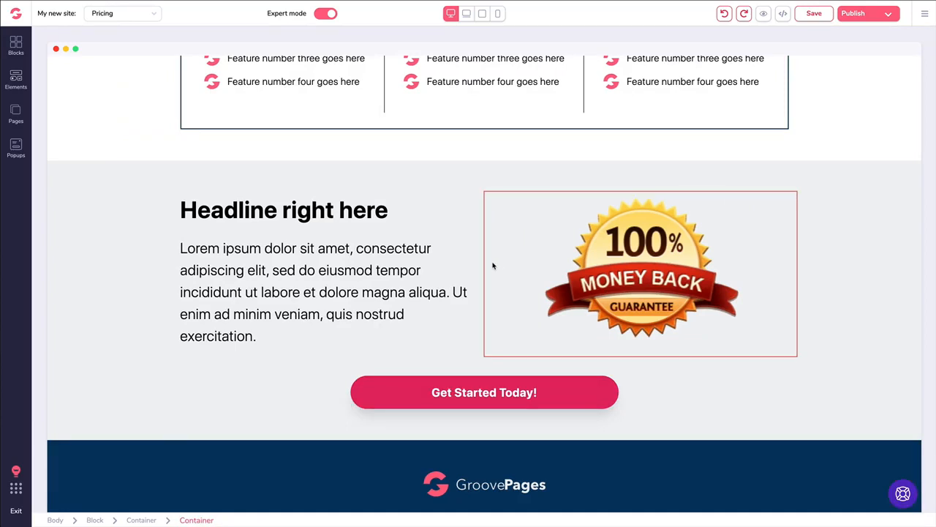
click(489, 378)
click(825, 356)
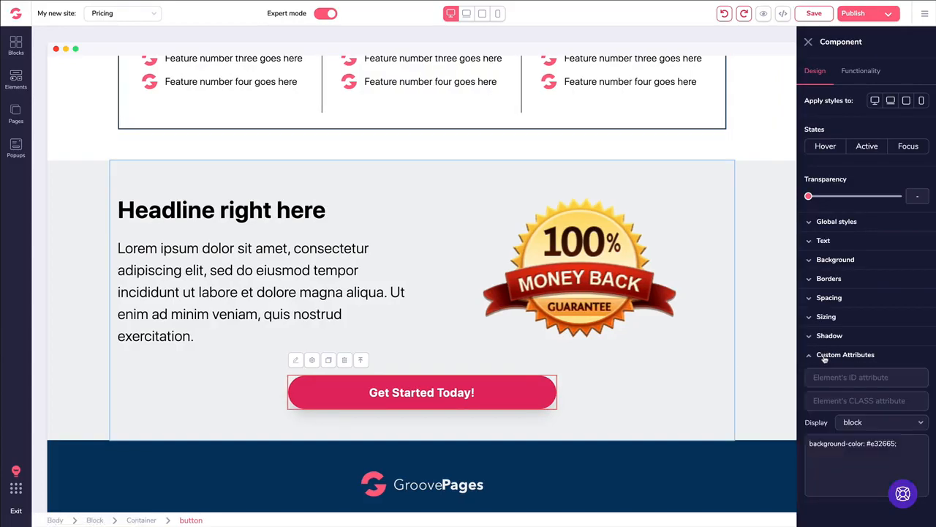
click(825, 357)
Open the site settings with the favicon, code includes and Open Graph options.
click(410, 195)
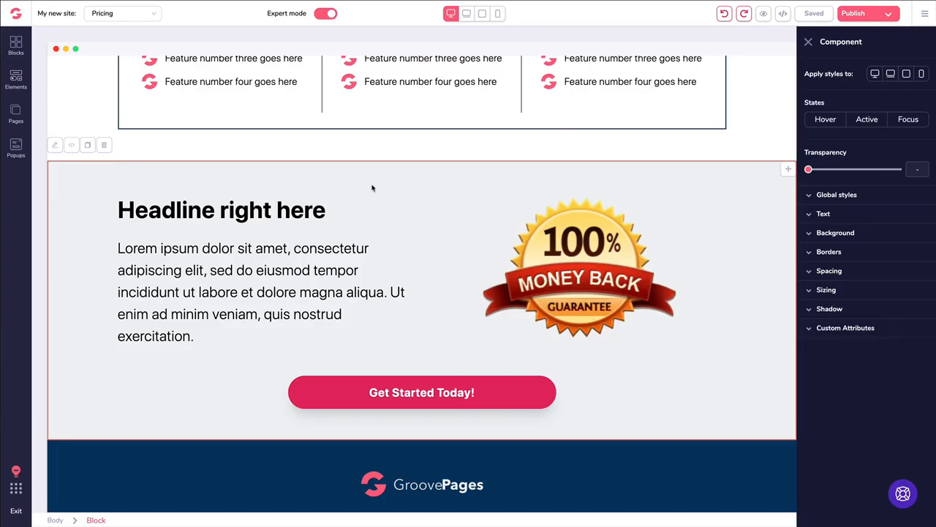
click(316, 180)
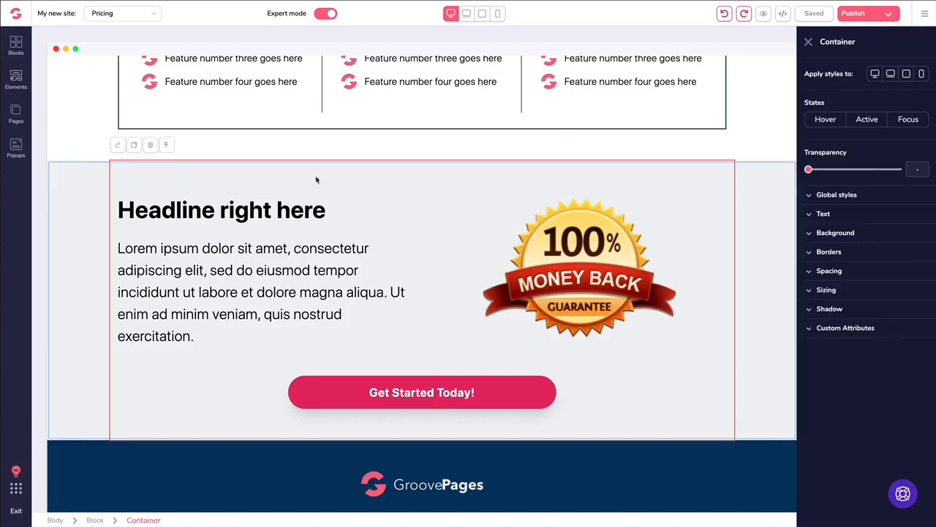
click(923, 14)
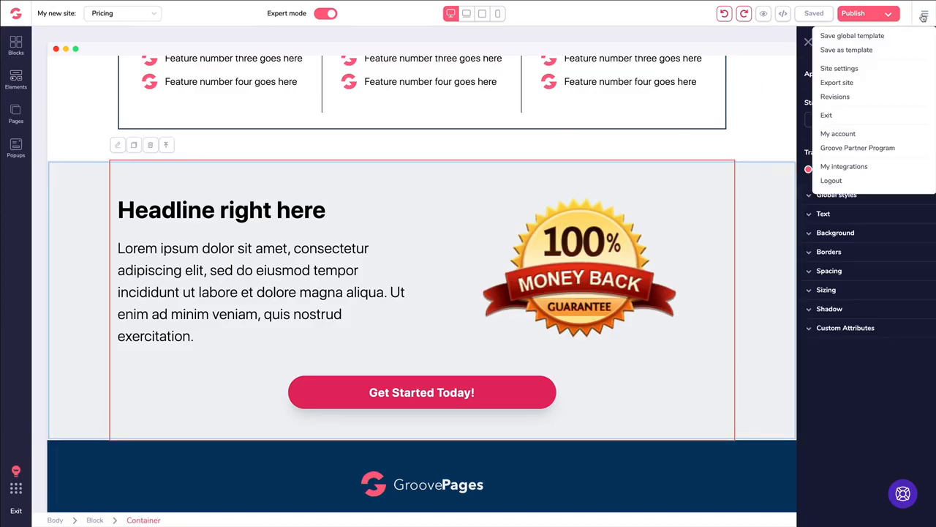
click(841, 70)
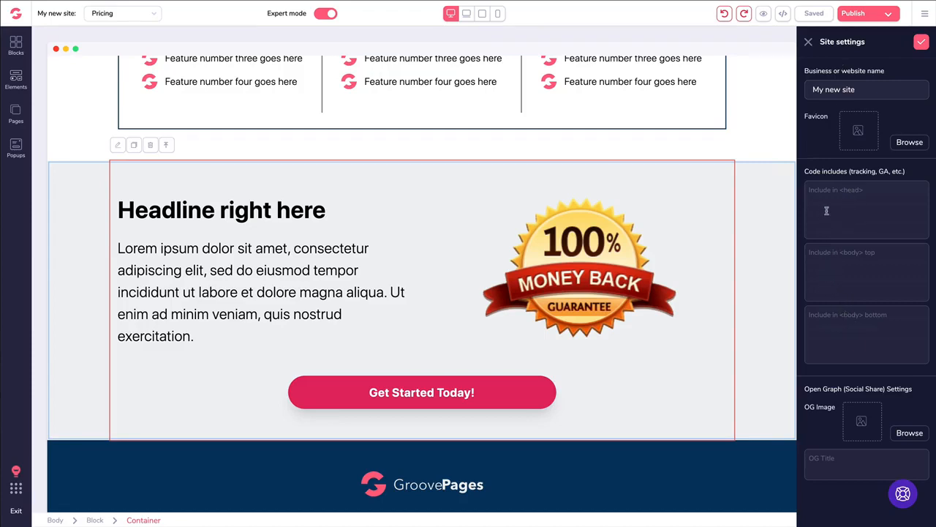
Review the Pricing page's settings for title, meta keywords, meta description, code includes and Open Graph options, leaving them unchanged.
click(808, 42)
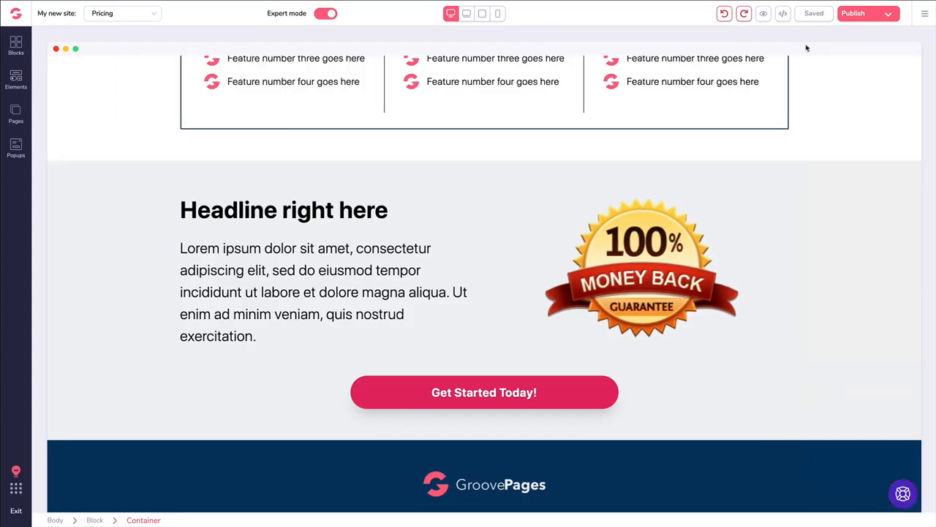
click(16, 111)
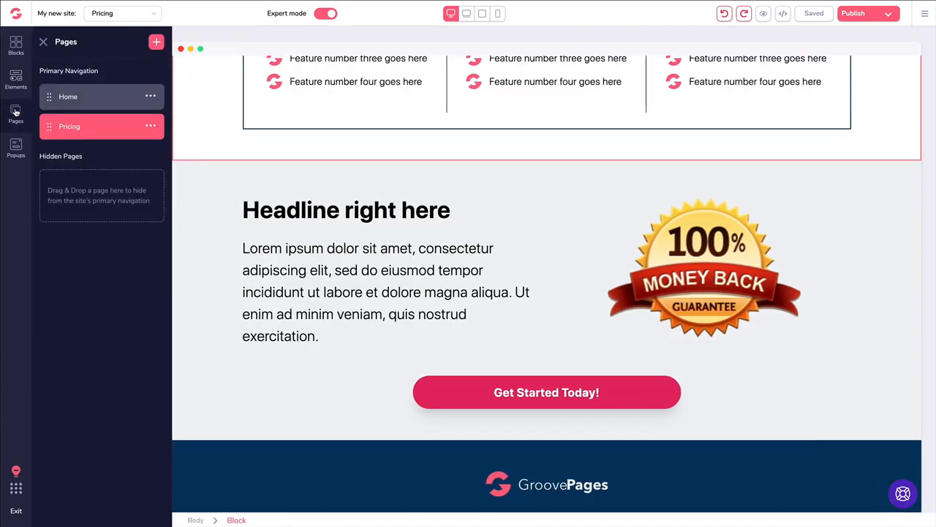
click(151, 126)
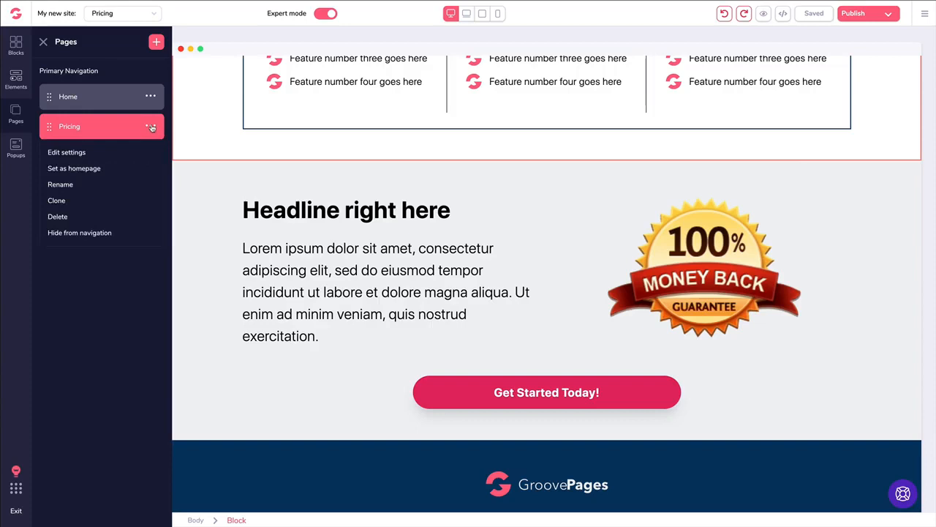
click(71, 153)
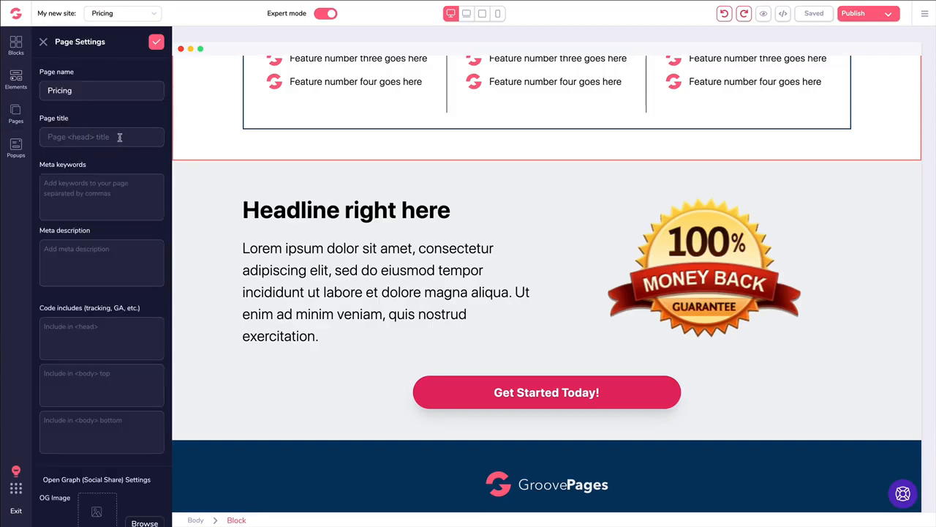
scroll(119, 256, down, 1)
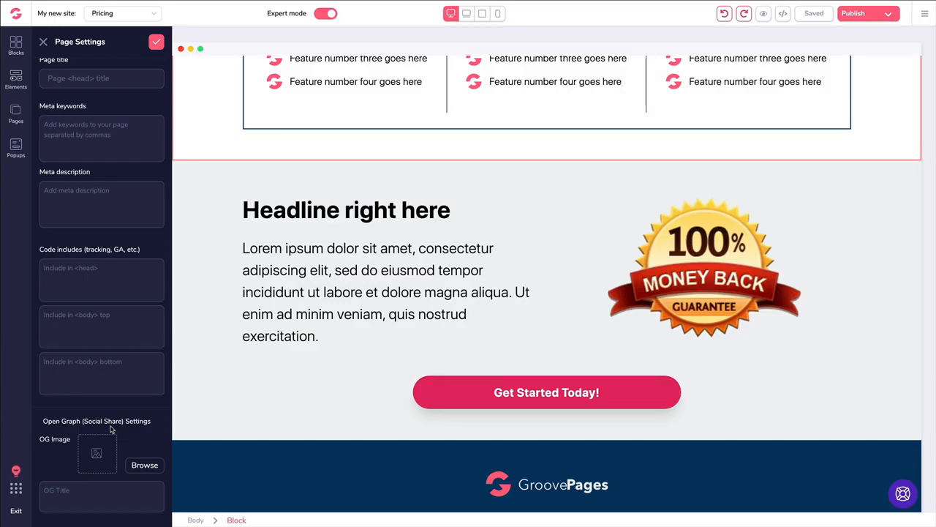
scroll(120, 427, up, 2)
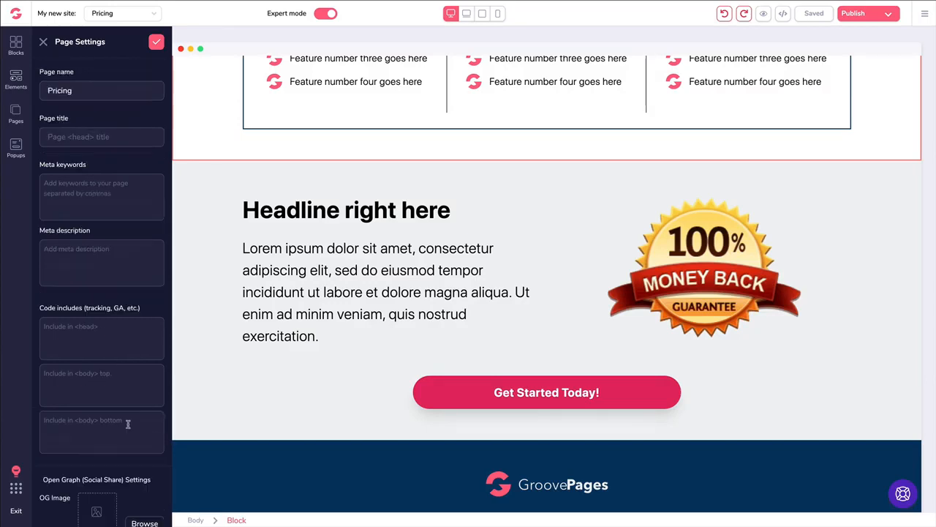
click(43, 42)
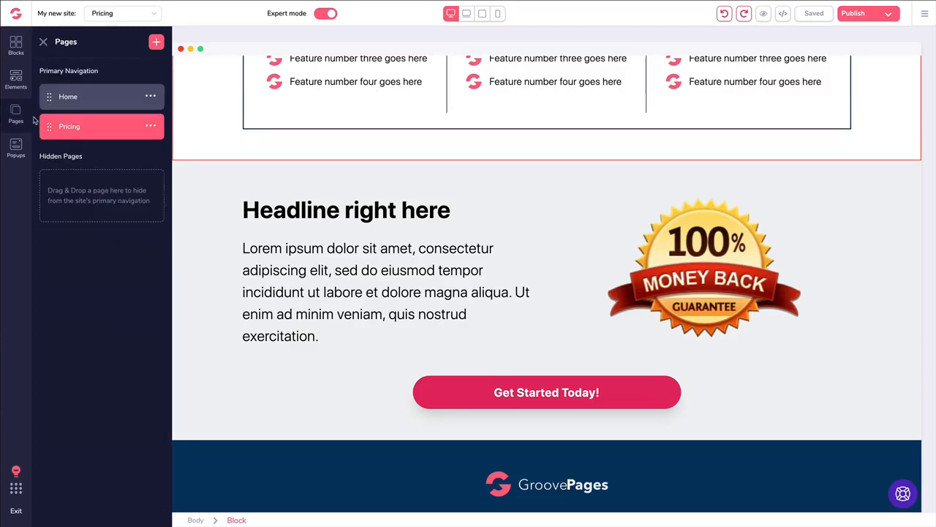
Insert Code Embed elements above the money-back headline and under Plan #1's feature list, and delete the one in Plan #1.
click(16, 79)
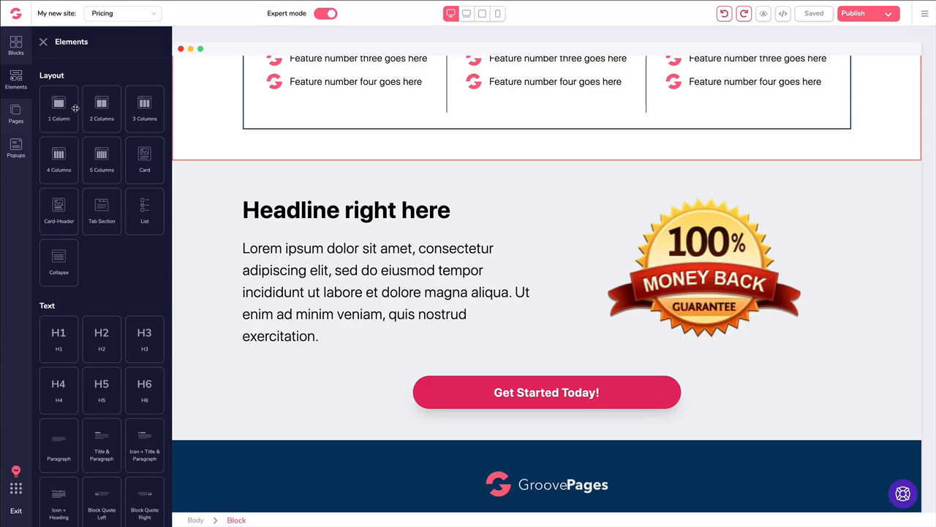
scroll(134, 126, down, 3)
scroll(134, 126, down, 7)
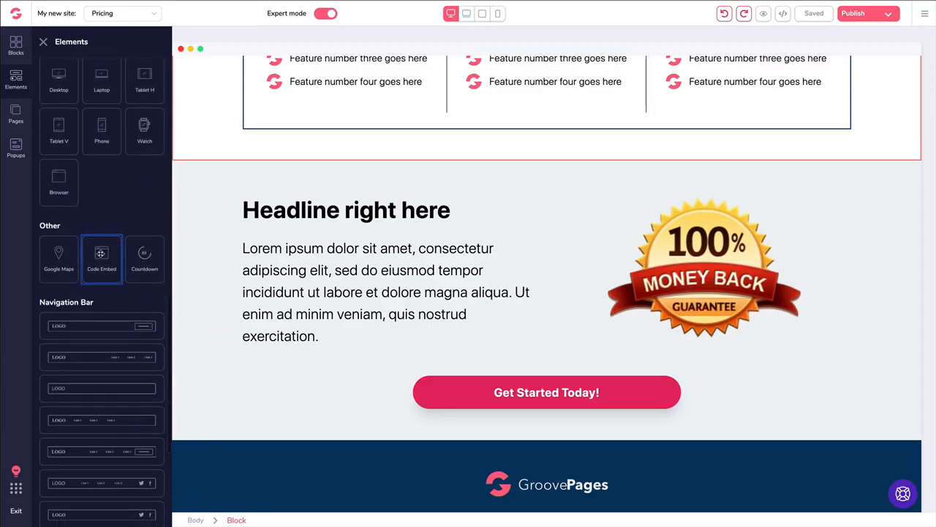
drag(99, 253, 271, 272)
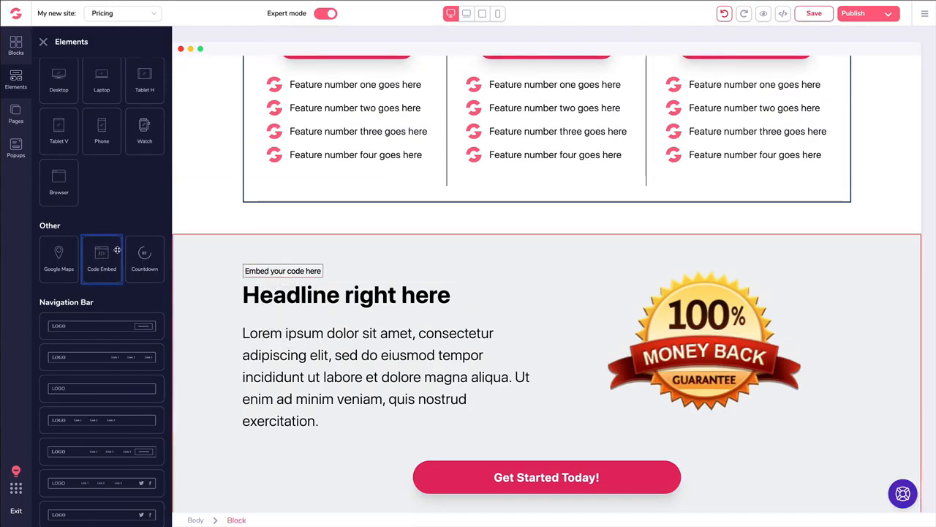
drag(102, 256, 316, 176)
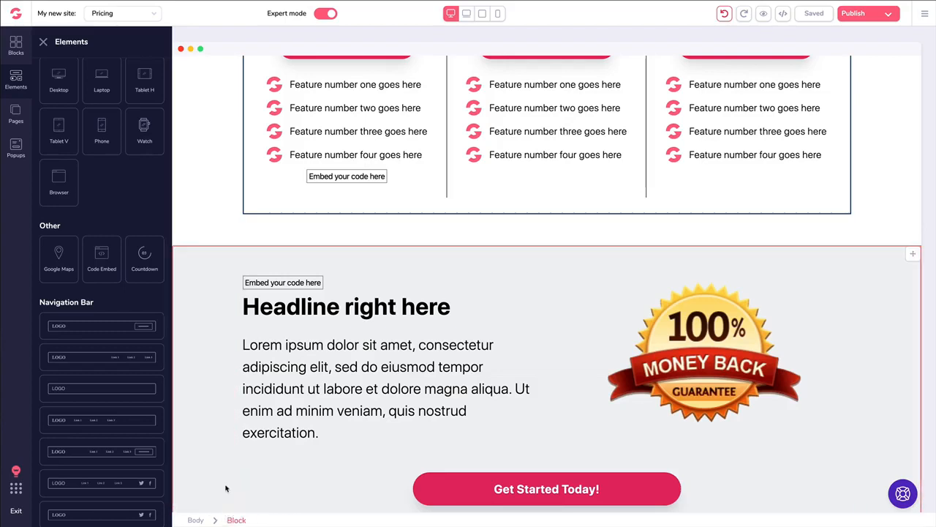
click(319, 178)
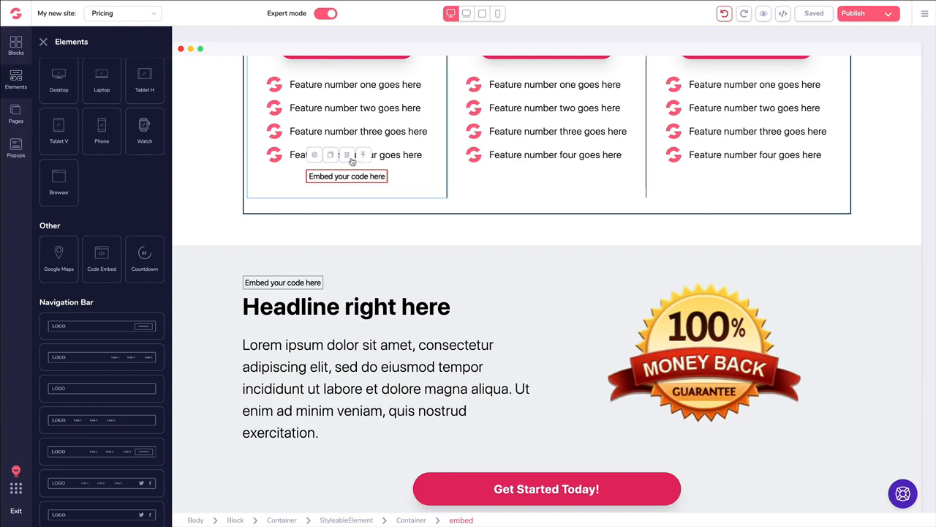
click(351, 161)
Try entering "<code></code>" as the headline embed's source code, discard it and delete that embed.
click(268, 272)
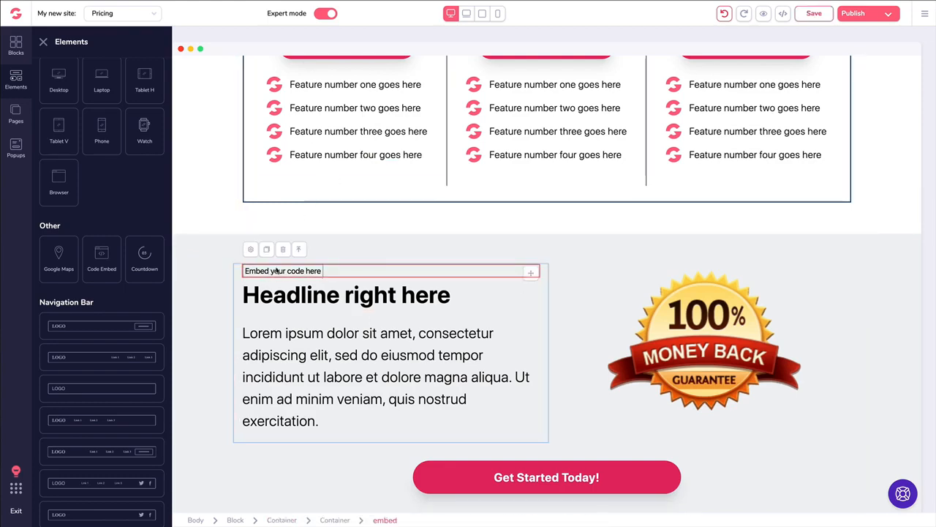
click(253, 251)
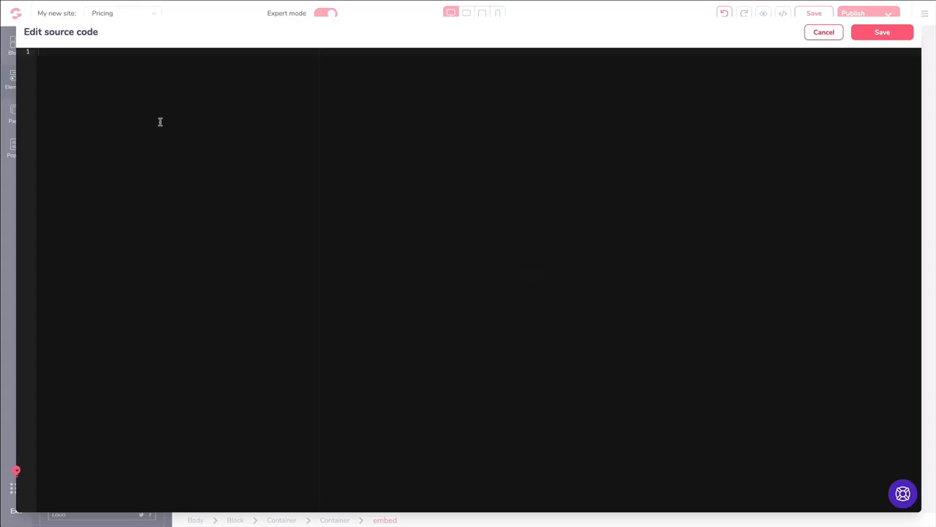
text(<code></code>)
key(ctrl+a)
key(BackSpace)
click(824, 33)
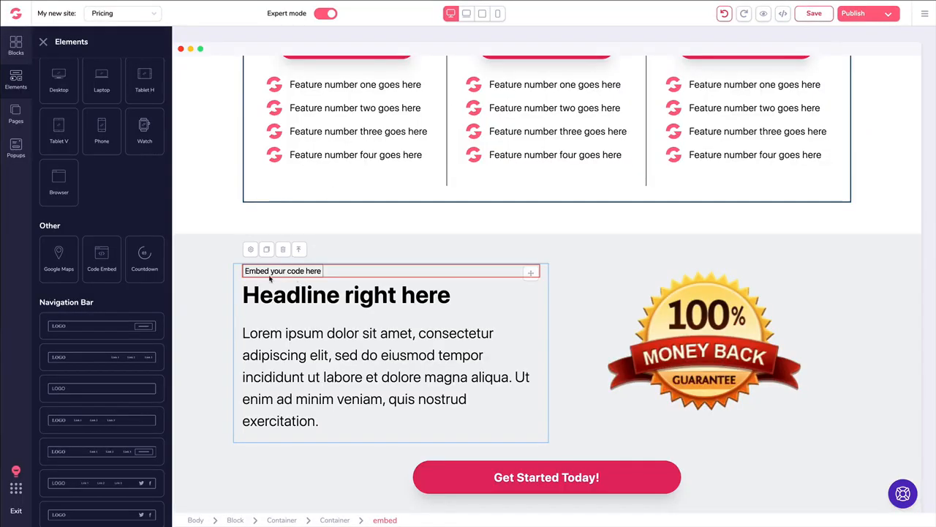
click(282, 249)
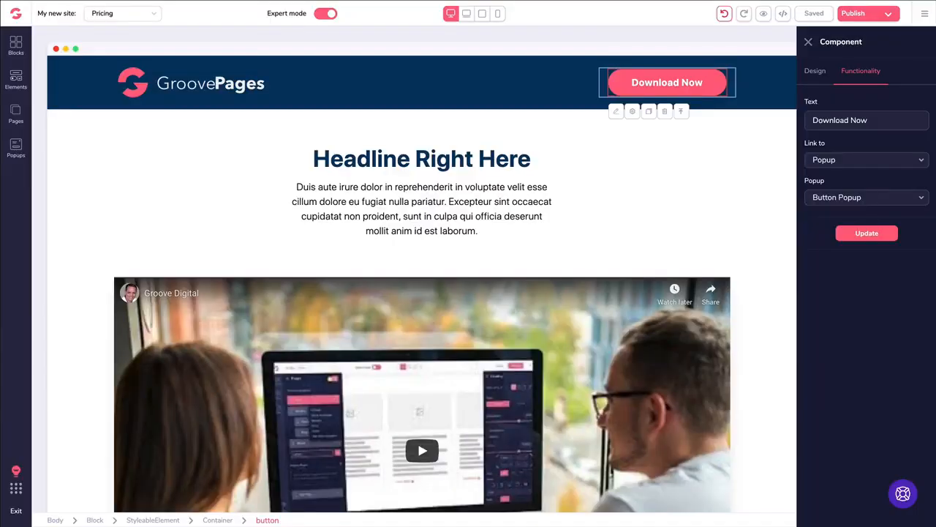
Set Plan #1's "Get Started Today!" button to link to a URL and paste the GrooveSell address.
click(567, 155)
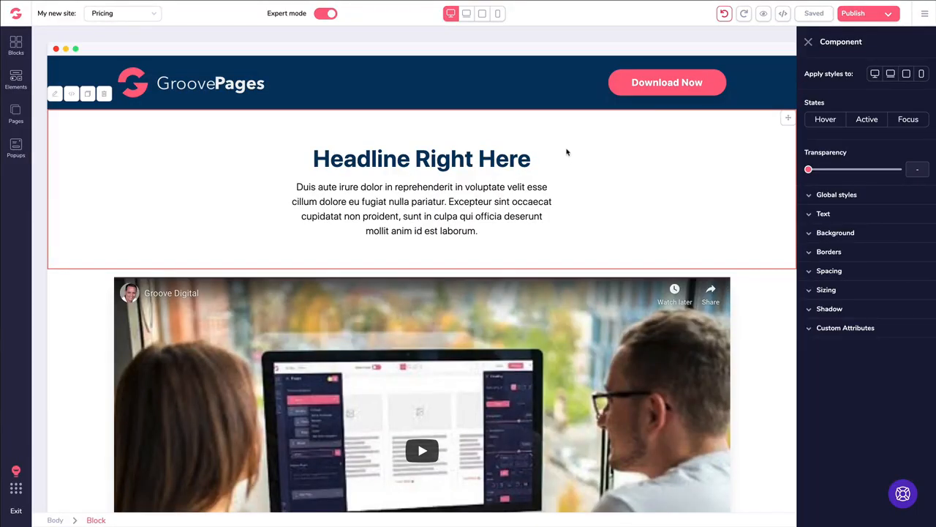
click(808, 41)
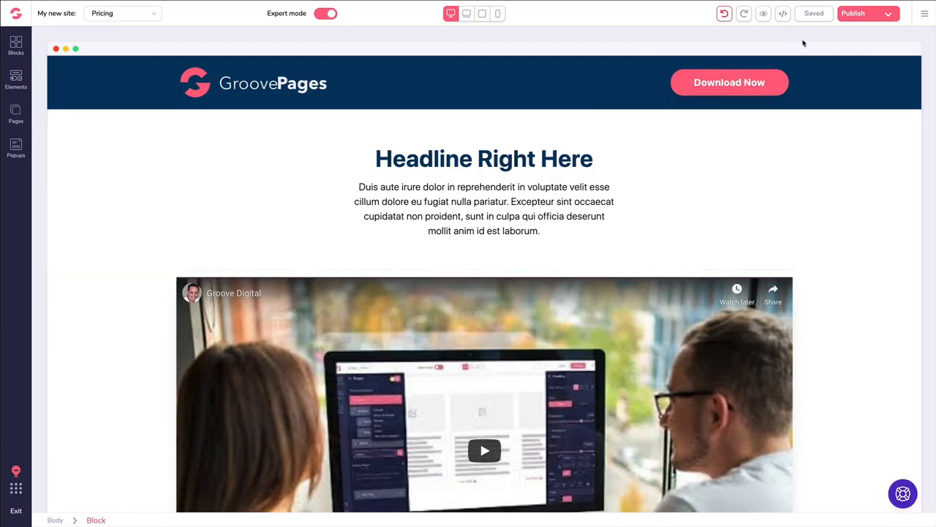
scroll(505, 140, down, 6)
scroll(505, 141, down, 6)
scroll(505, 135, up, 2)
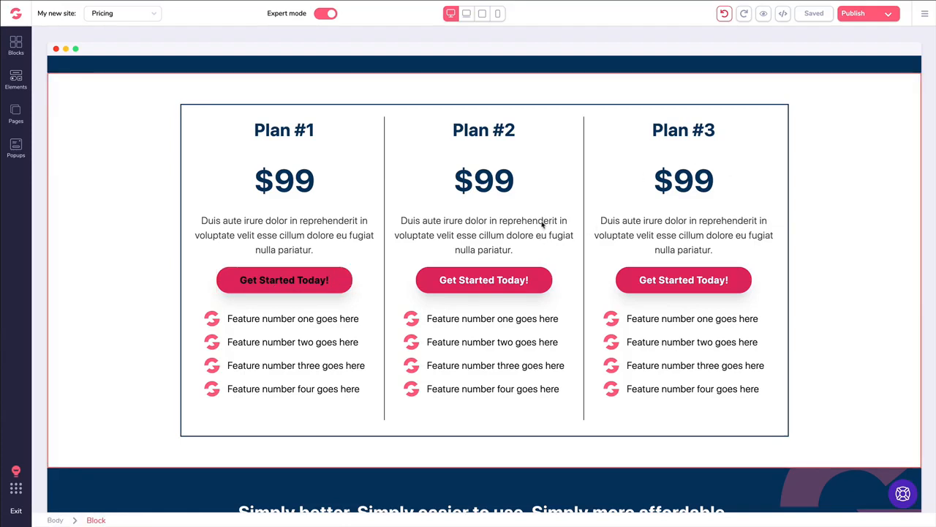
click(264, 285)
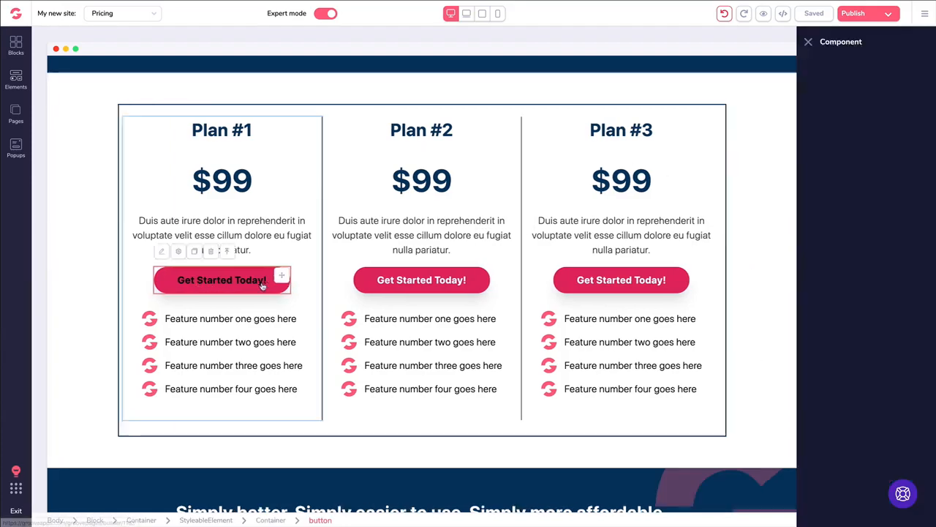
click(858, 73)
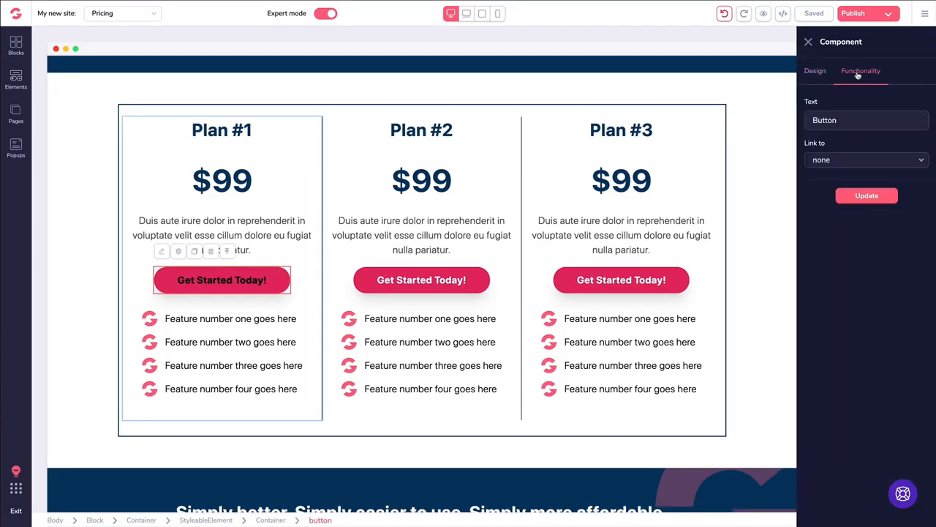
click(837, 162)
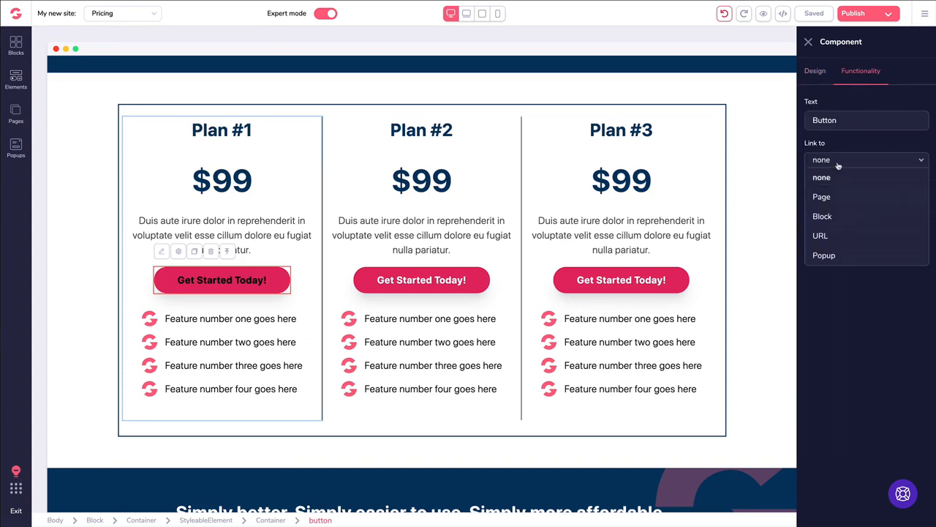
click(822, 235)
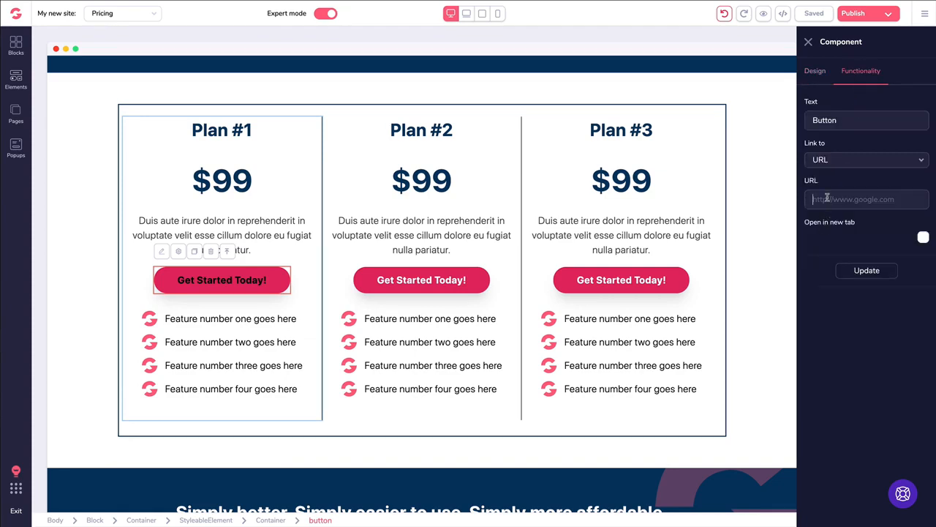
key(ctrl+v)
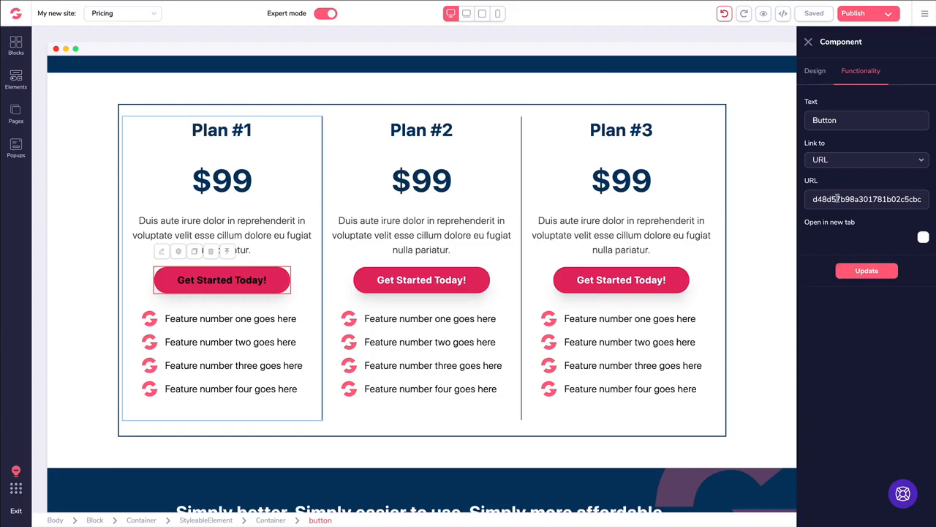
Make Plan #1's button link open in a new tab and apply it with the button text "Get Started Today".
key(ctrl+a)
key(ctrl+c)
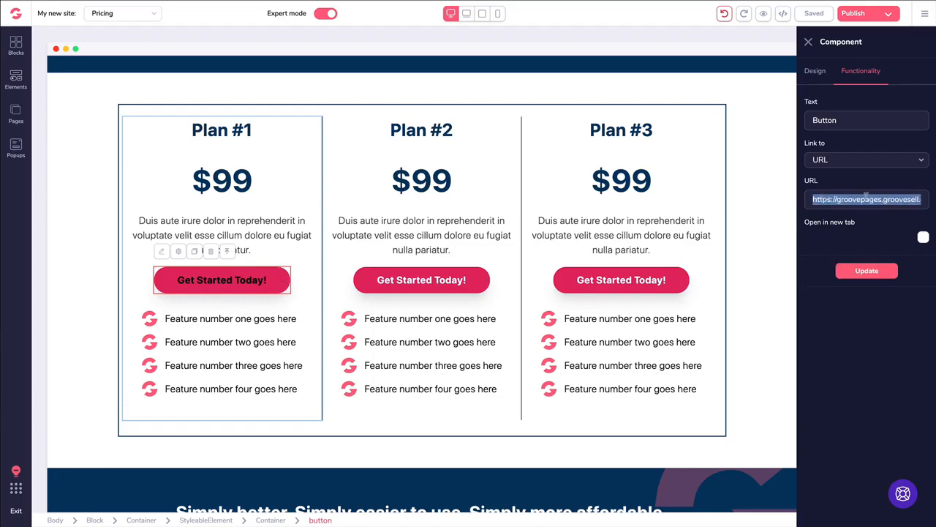
click(923, 237)
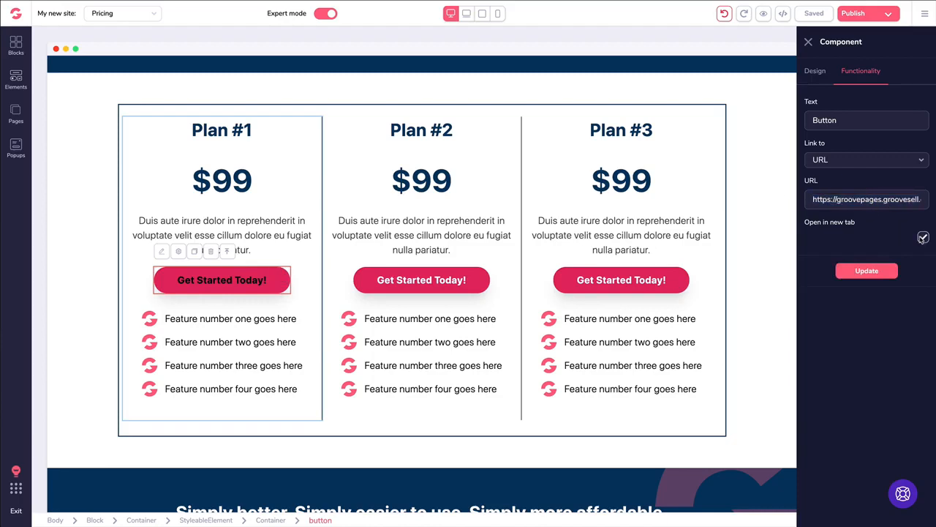
click(861, 272)
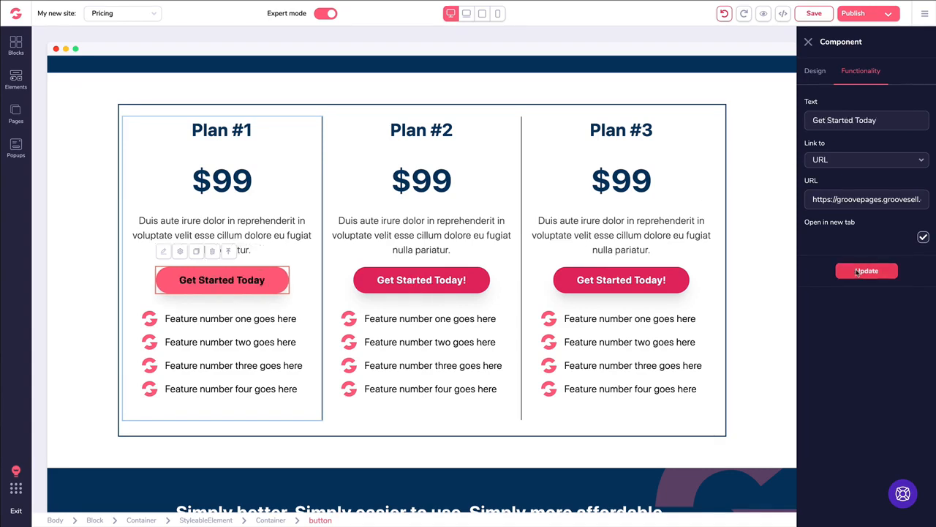
click(850, 272)
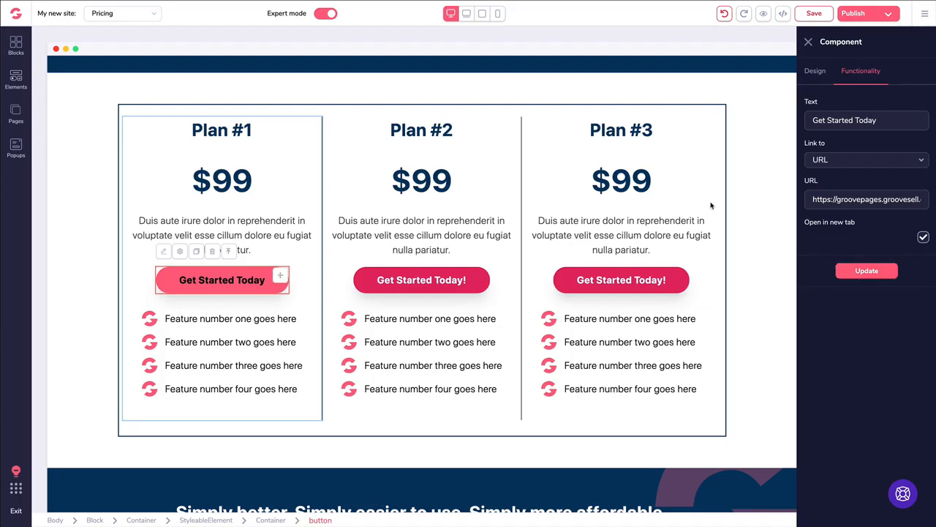
Set Plan #2's button text to "Get Started Today" and link it to a pasted GrooveSell URL that opens in a new tab.
click(435, 283)
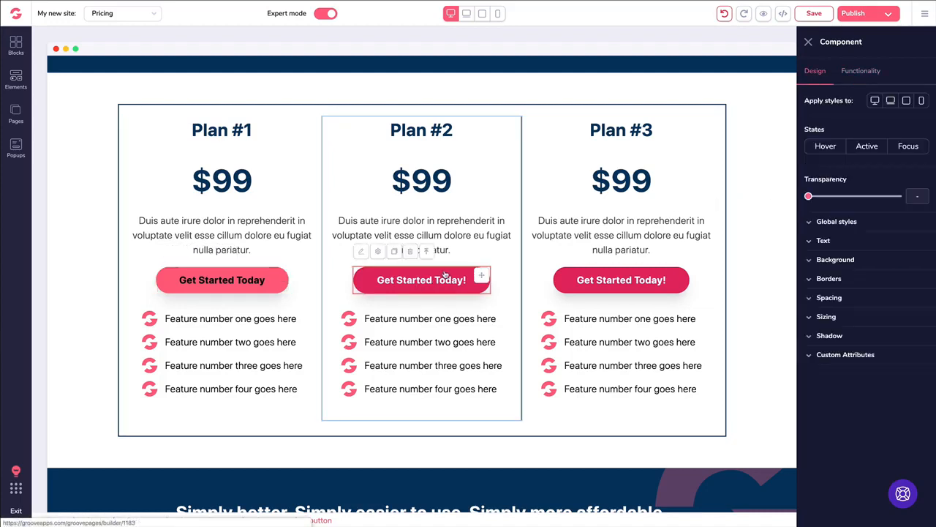
click(860, 71)
click(844, 121)
key(ctrl+a)
text(Get Started Today)
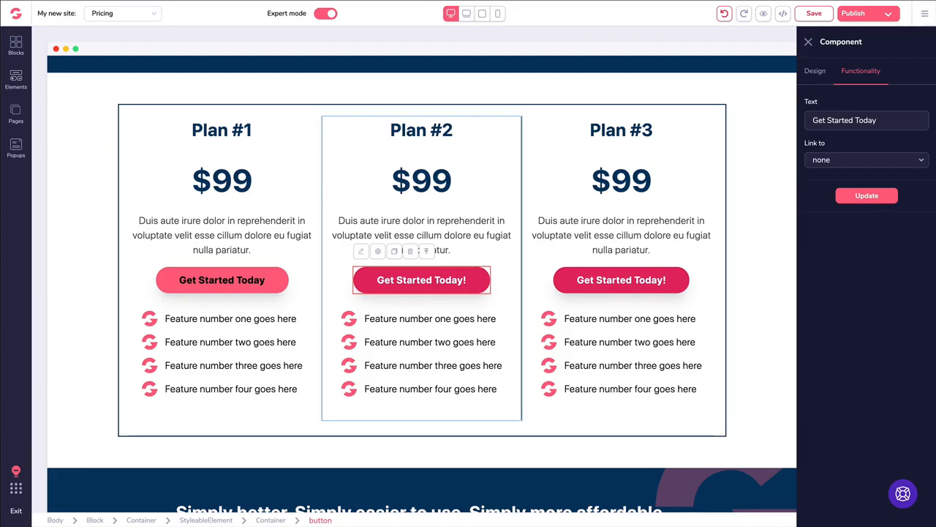
click(860, 163)
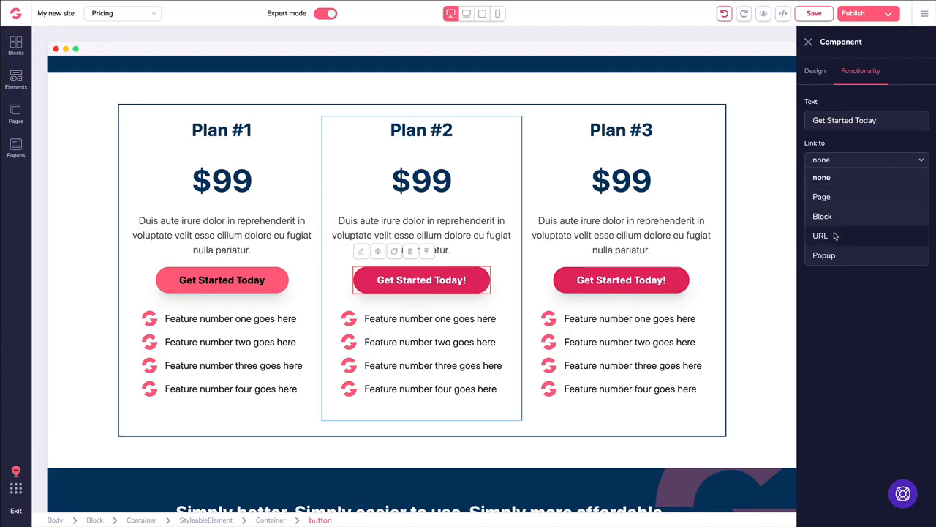
click(835, 234)
click(834, 197)
key(ctrl+v)
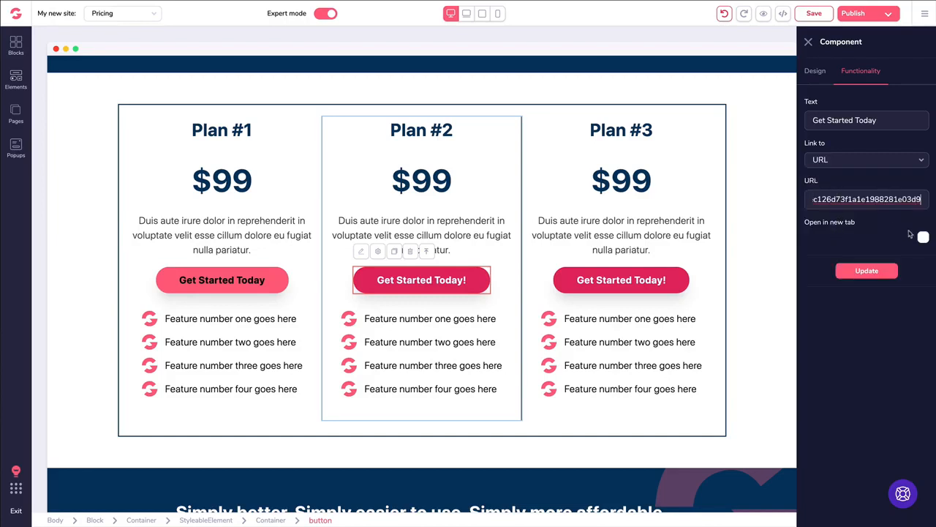
click(923, 237)
click(867, 271)
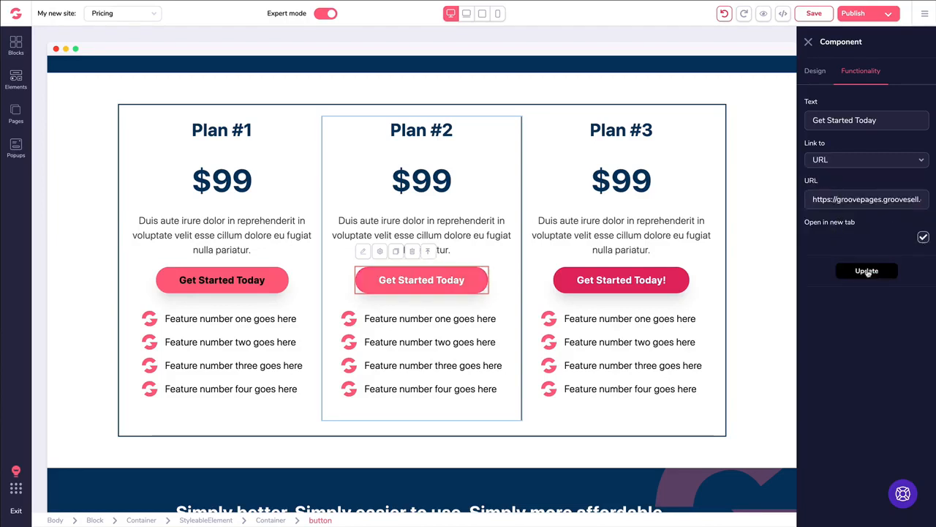
Save the Pricing page and open its preview.
click(808, 42)
click(813, 14)
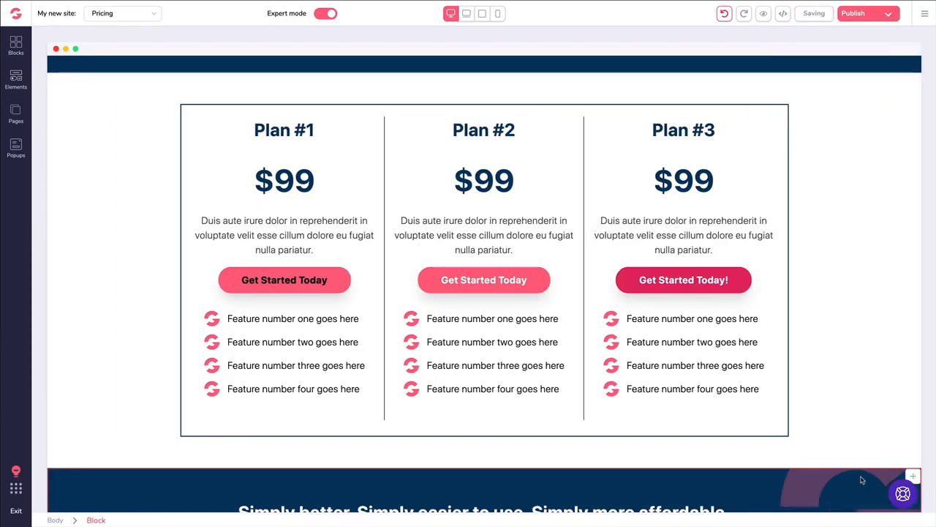
click(762, 14)
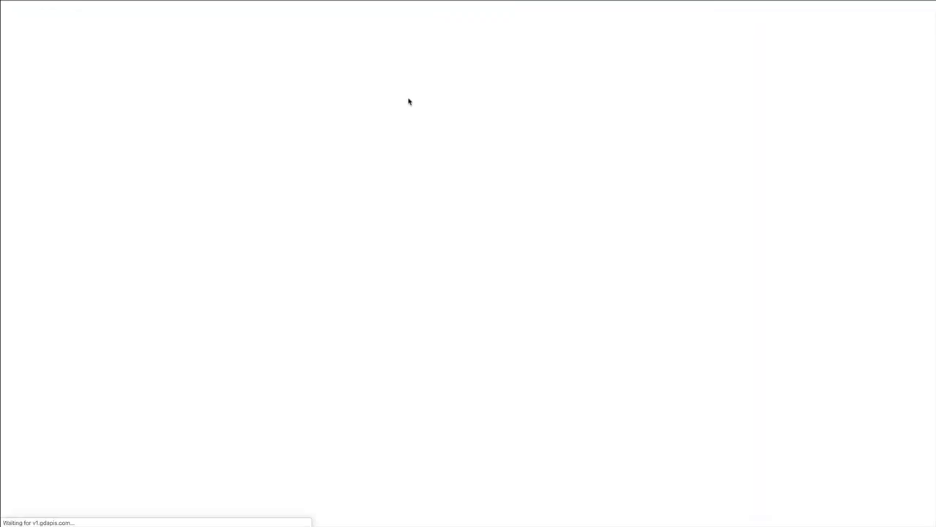
Test the "Get Started Today" buttons of Plan #1 and Plan #2 in the page preview.
scroll(409, 110, down, 15)
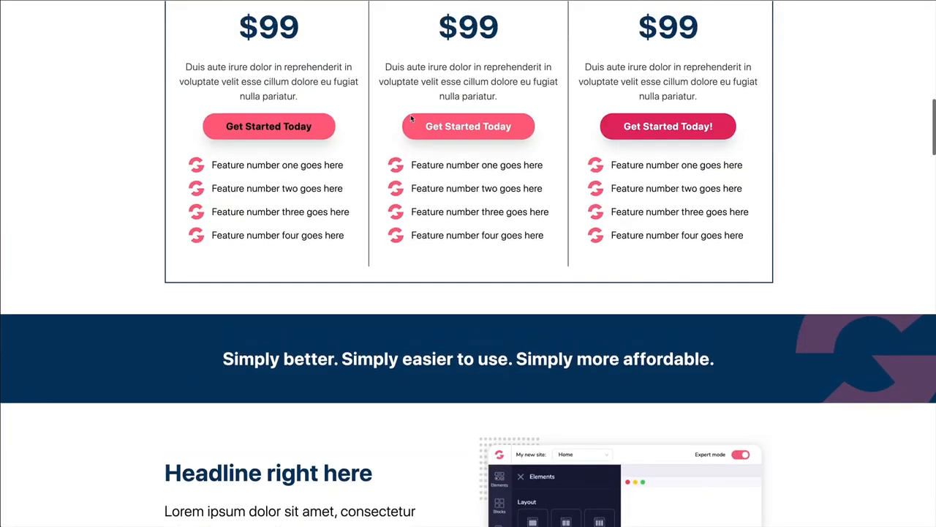
scroll(406, 132, up, 2)
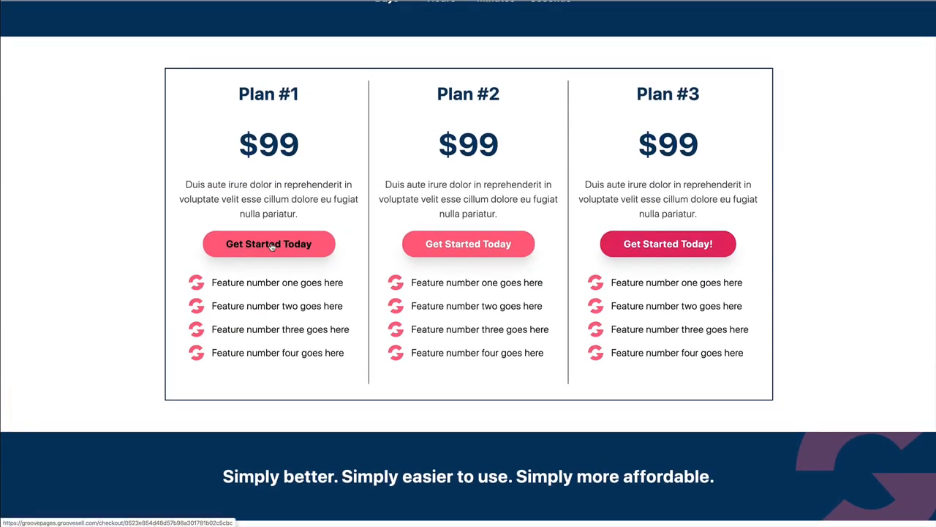
click(269, 245)
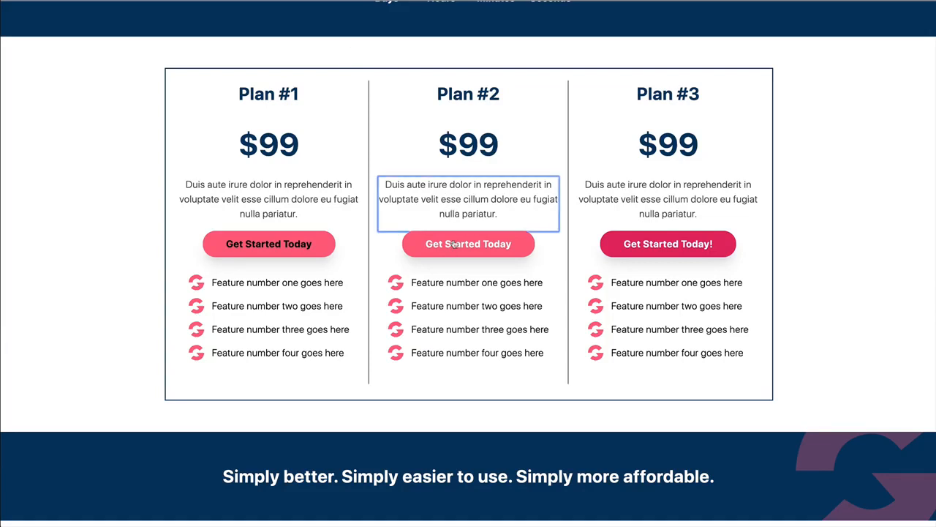
click(461, 243)
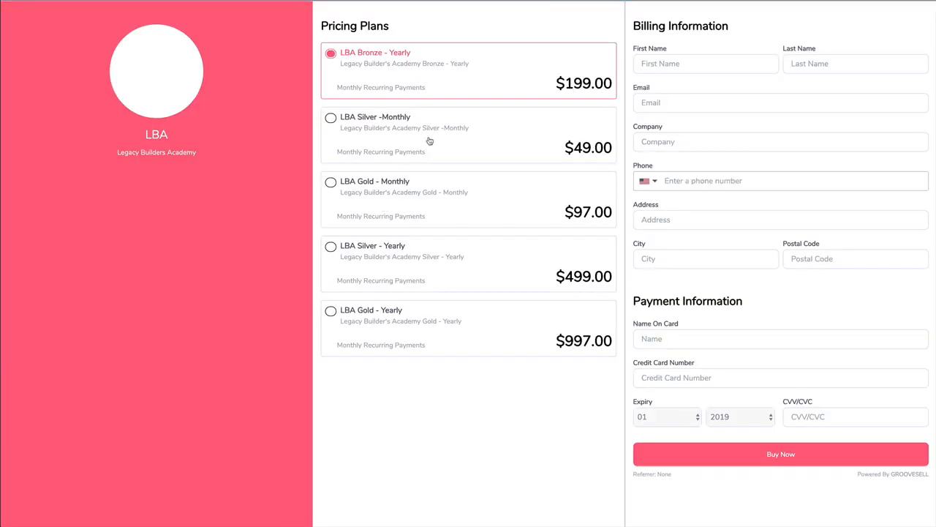
Try out the different LBA pricing plan options on the GrooveSell checkout page.
click(430, 141)
click(435, 205)
click(438, 255)
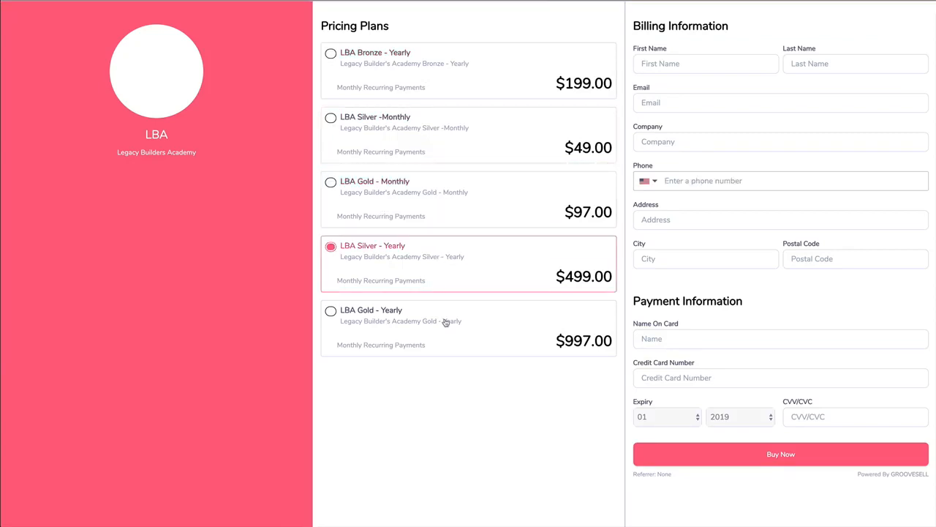
click(446, 323)
click(413, 86)
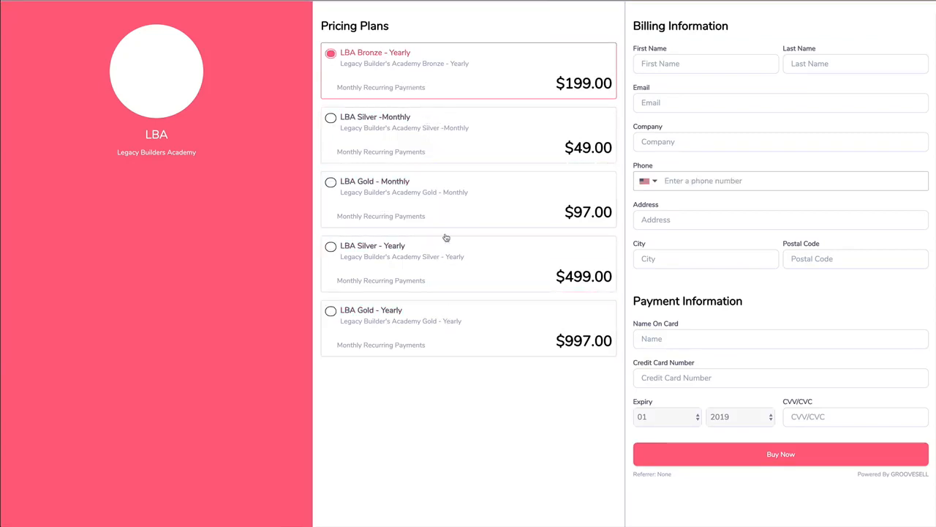
click(414, 214)
click(426, 262)
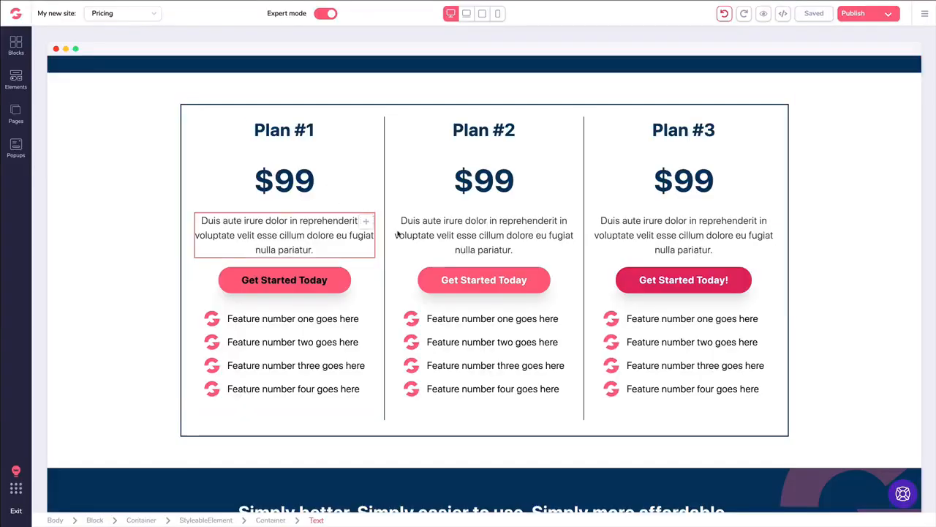
Open Plan #2's description text for editing, select some of its opening words and open the link option for them.
click(426, 219)
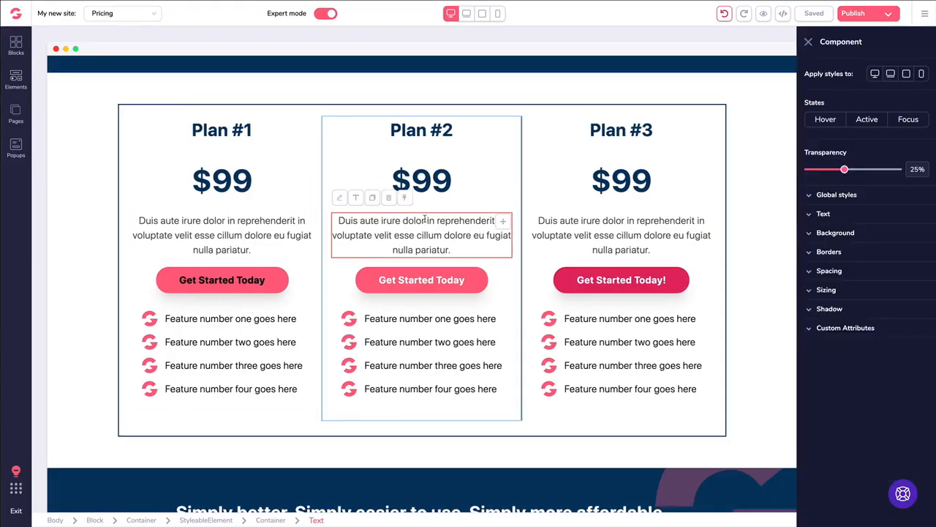
click(359, 199)
drag(496, 279, 442, 279)
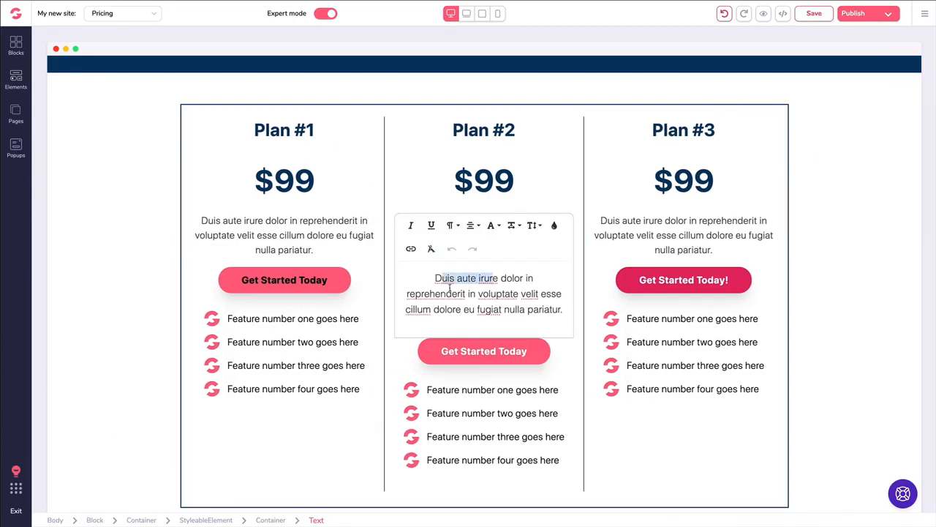
click(411, 249)
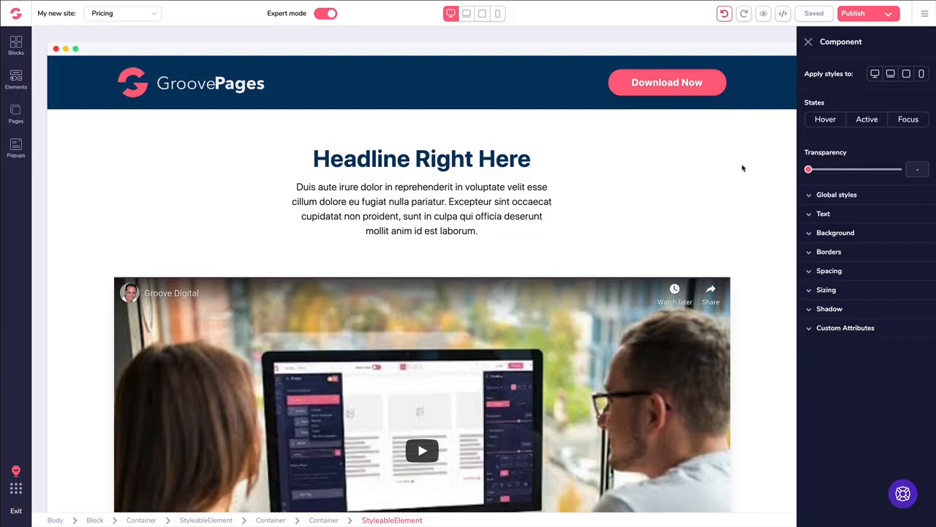
Select the paragraph under the page headline and Plan #3's "Get Started Today!" button to view their component settings.
click(492, 190)
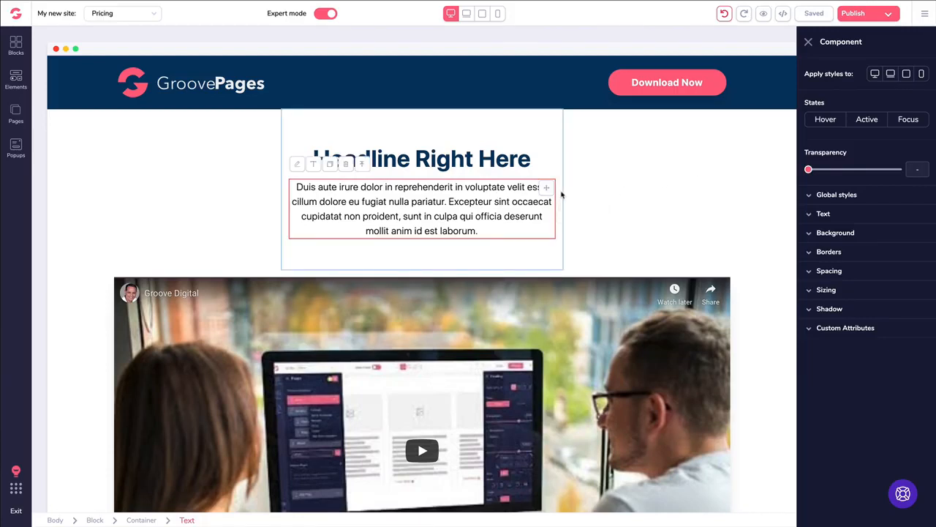
scroll(462, 192, down, 3)
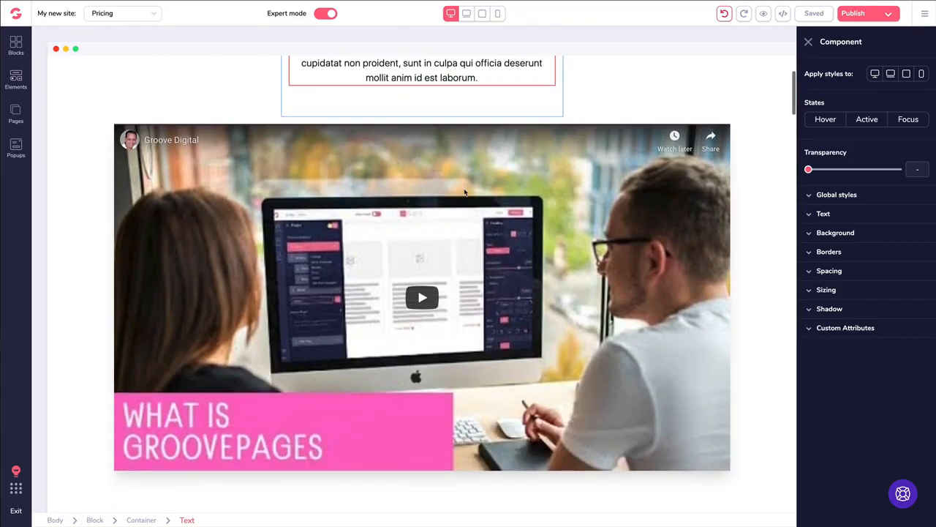
scroll(463, 191, down, 12)
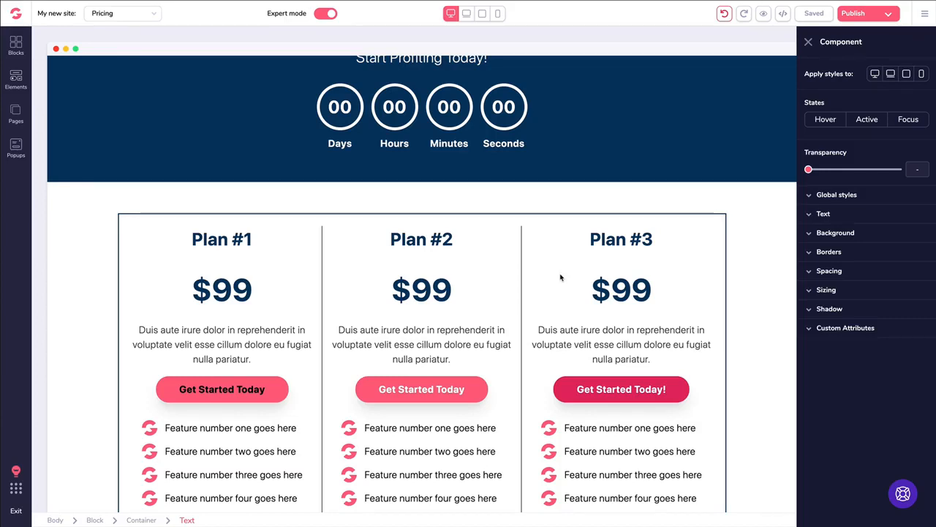
click(621, 389)
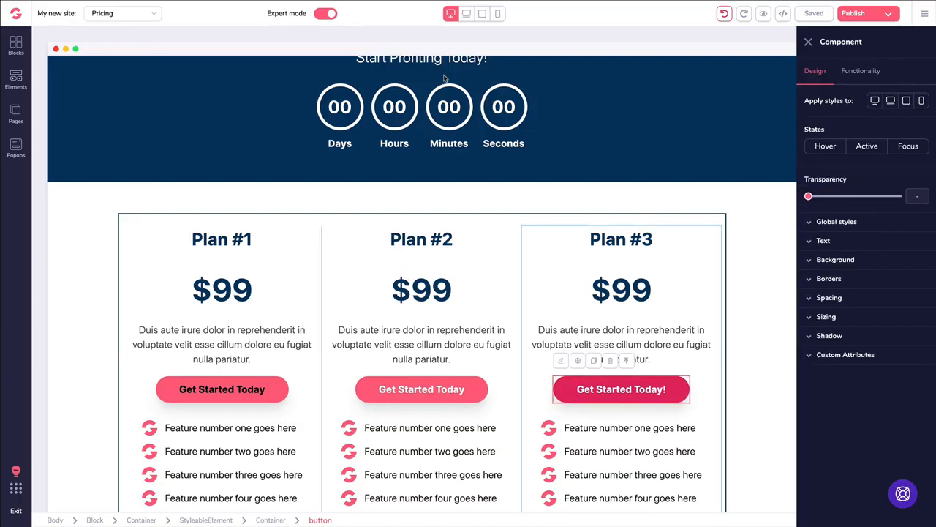
Open the block library and browse all premium blocks.
click(15, 46)
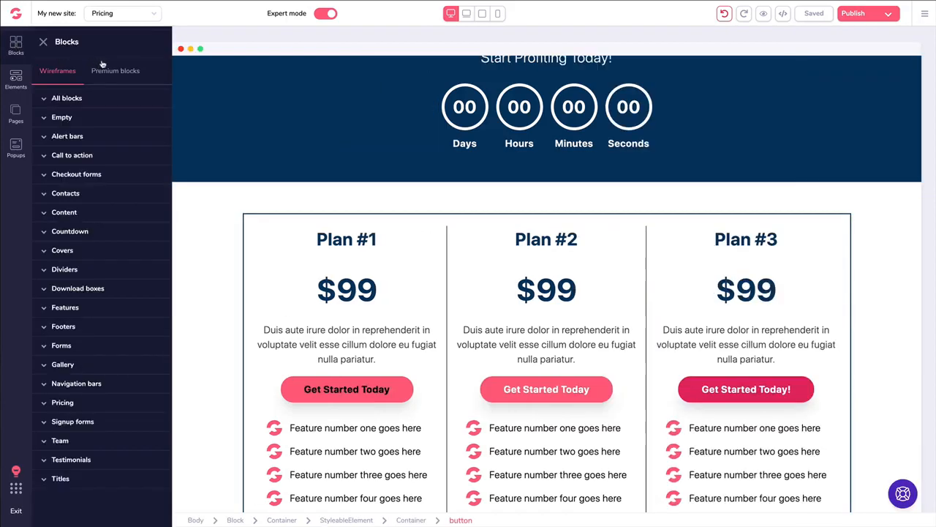
click(111, 70)
click(79, 101)
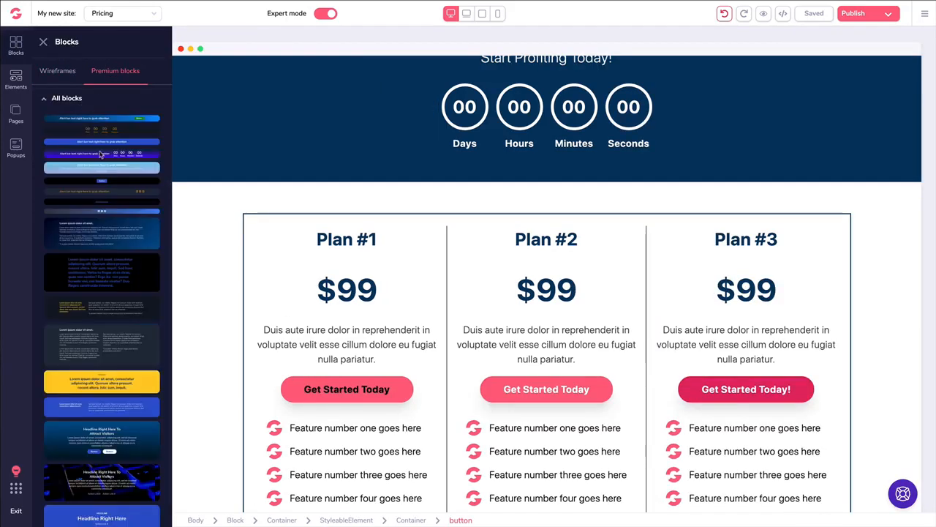
scroll(103, 160, down, 10)
scroll(114, 168, up, 8)
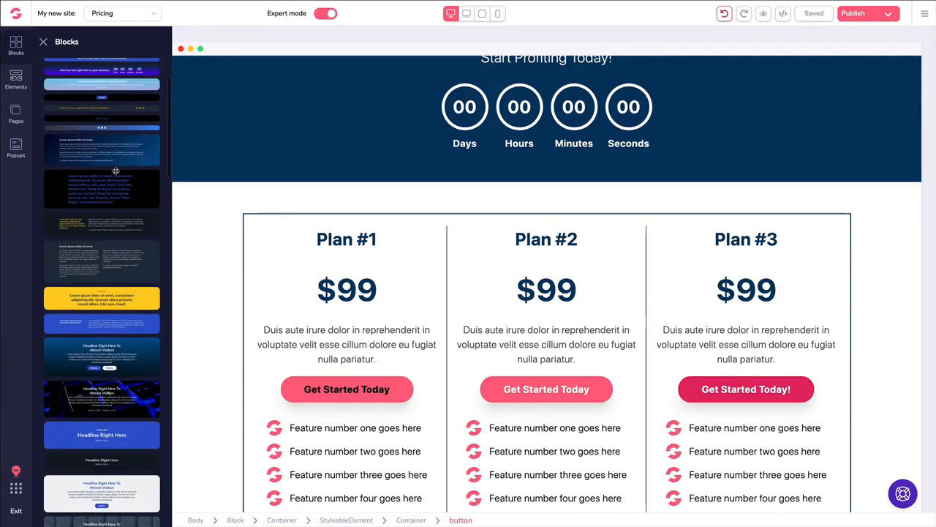
scroll(114, 170, up, 3)
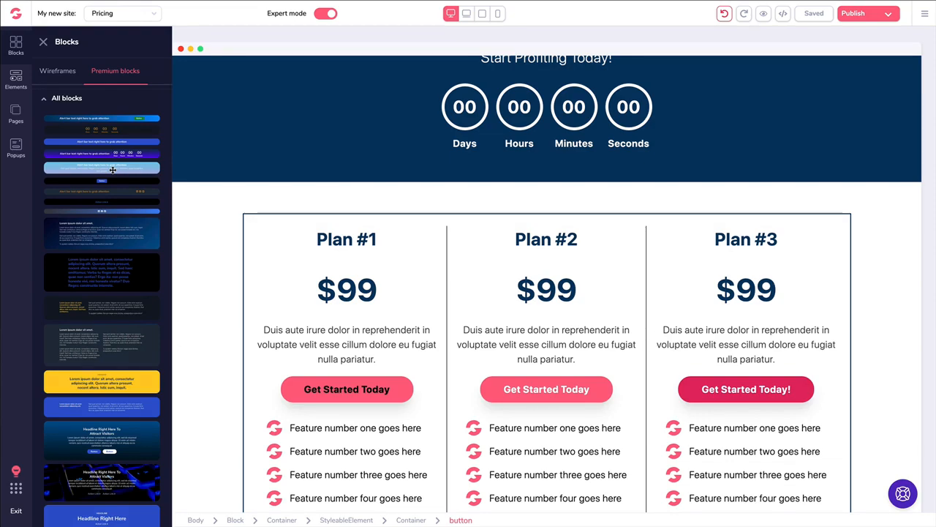
Select the Simple Pricing countdown block, close the block library and view the whole countdown section.
click(474, 140)
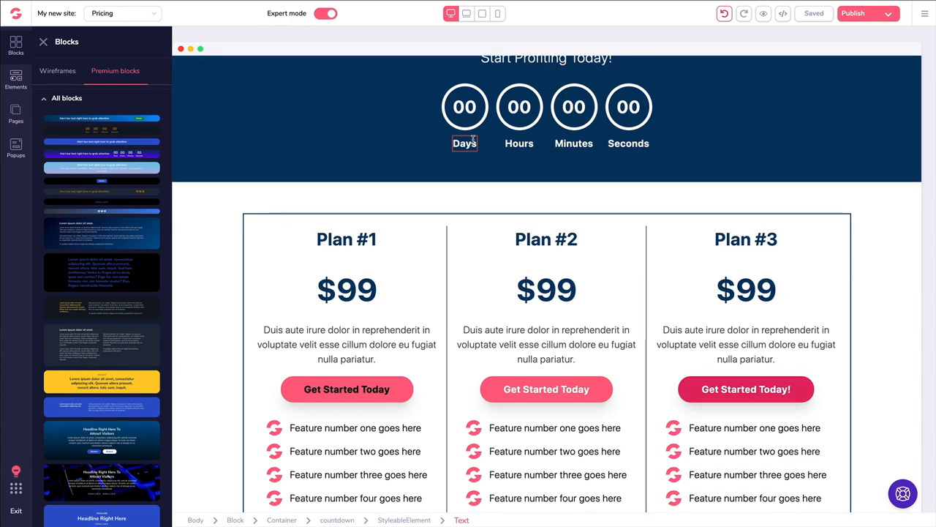
click(390, 140)
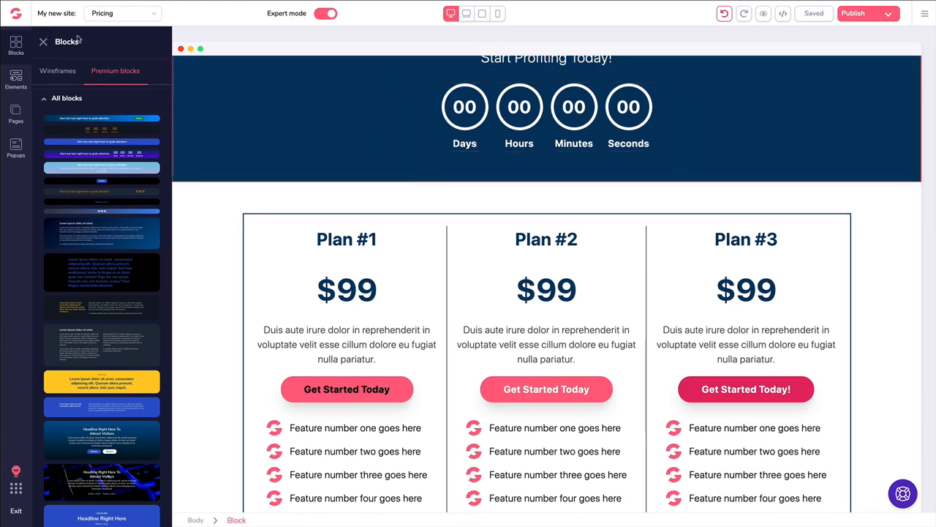
click(43, 41)
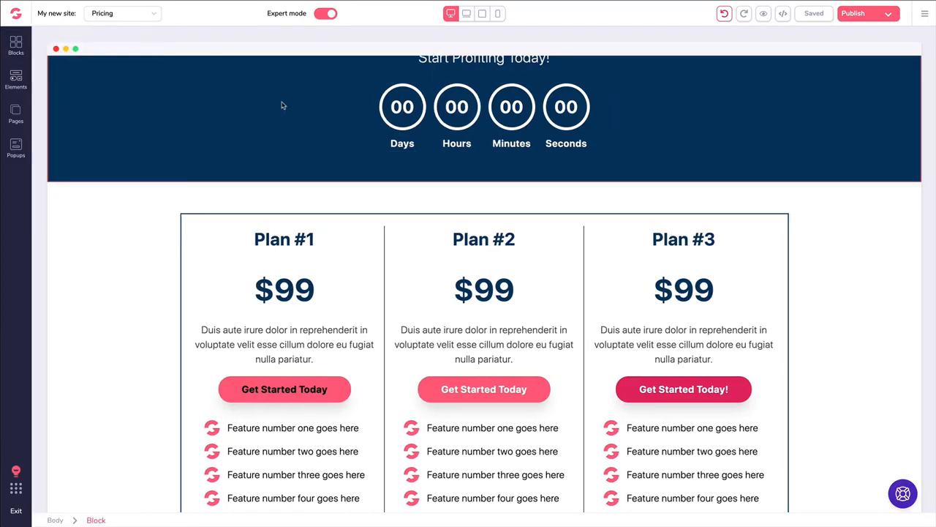
scroll(283, 105, up, 5)
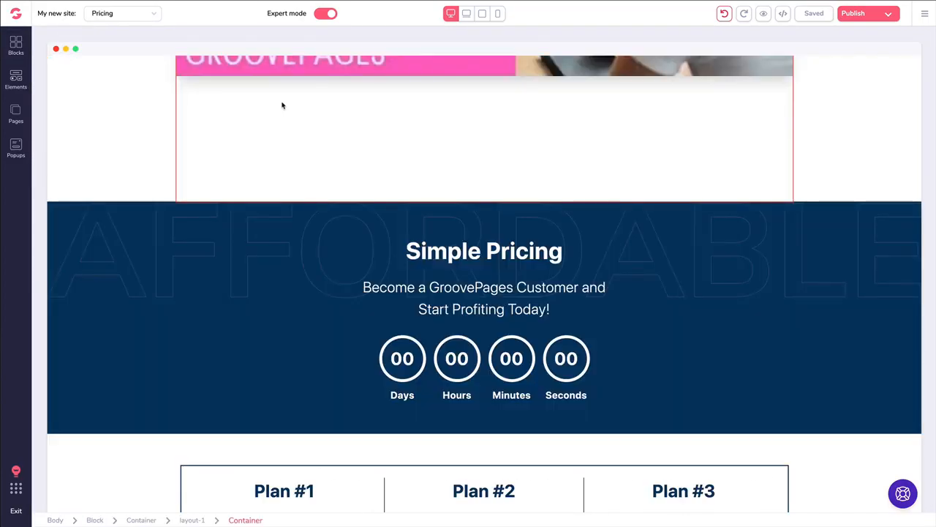